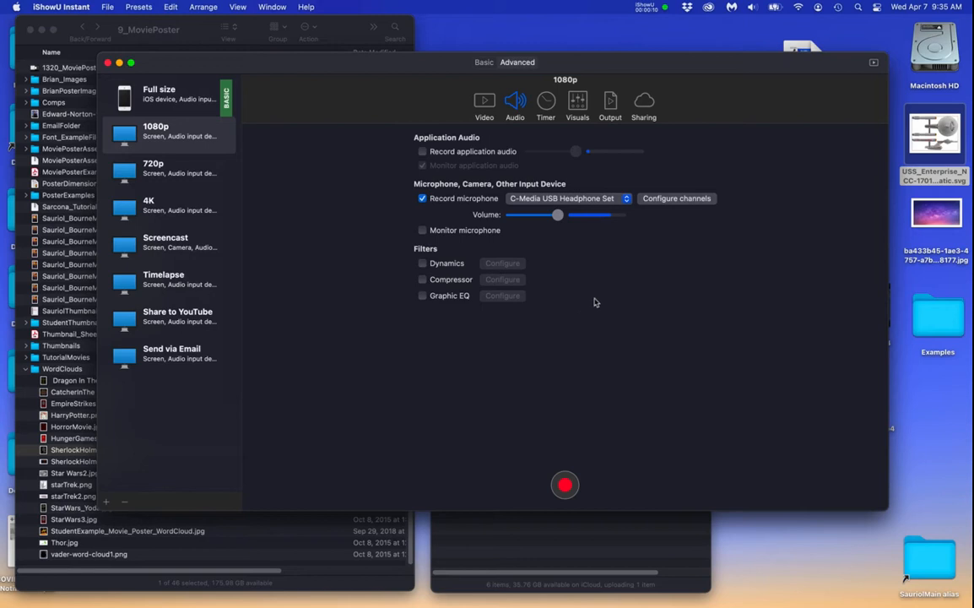
Open the Examples folder and preview EmpireStrikesBack.jpg, SherlockHolmes.jpg, the student thumbnail PDF and Summary Example.pdf.
drag(757, 68, 693, 156)
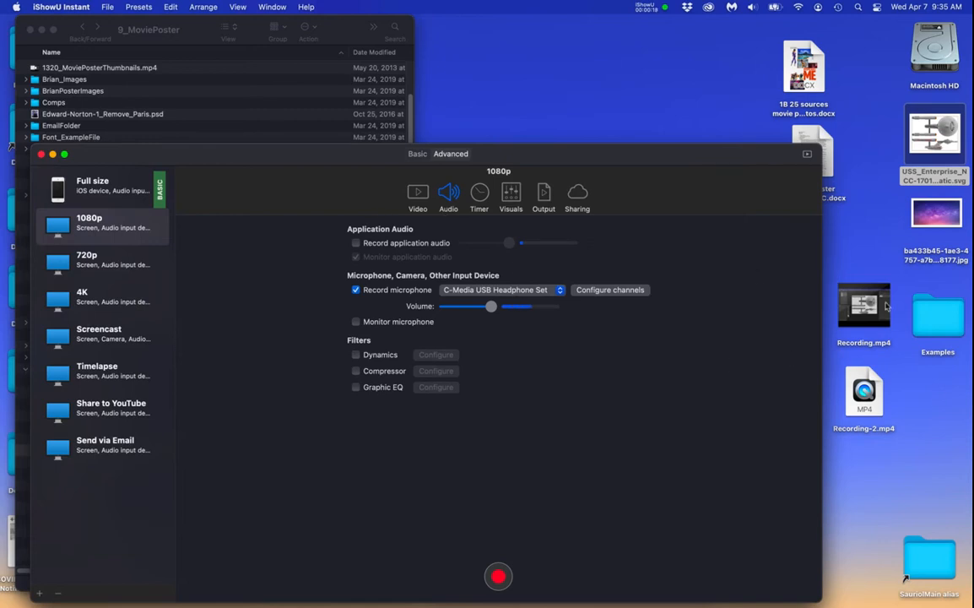
double_click(938, 318)
drag(608, 335, 530, 76)
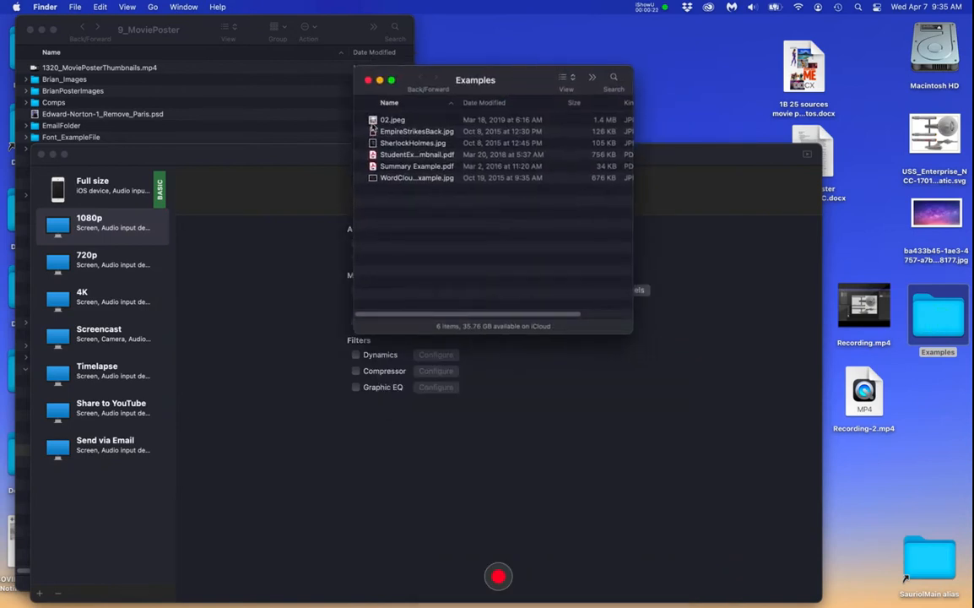
click(373, 131)
key(space)
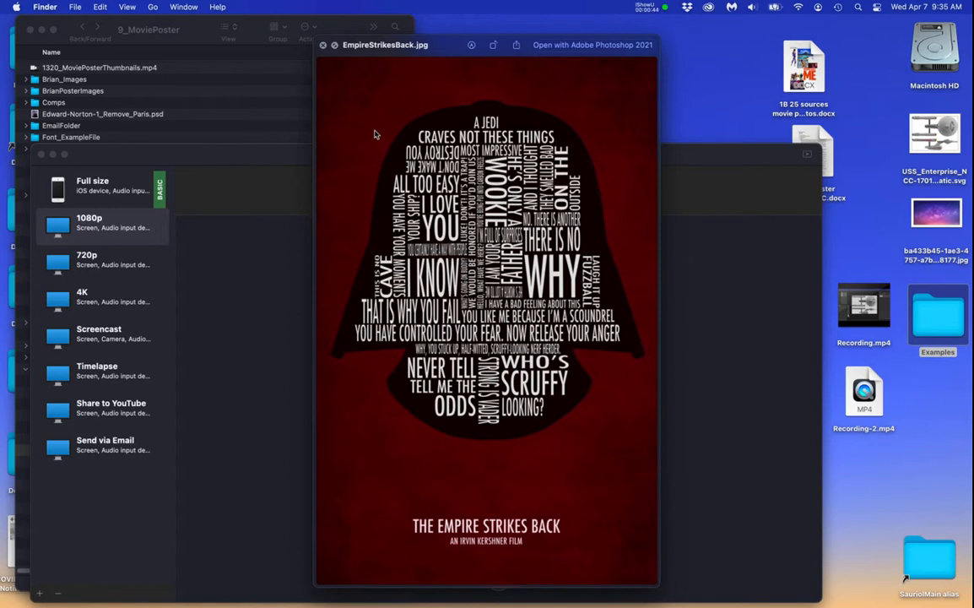
key(Down)
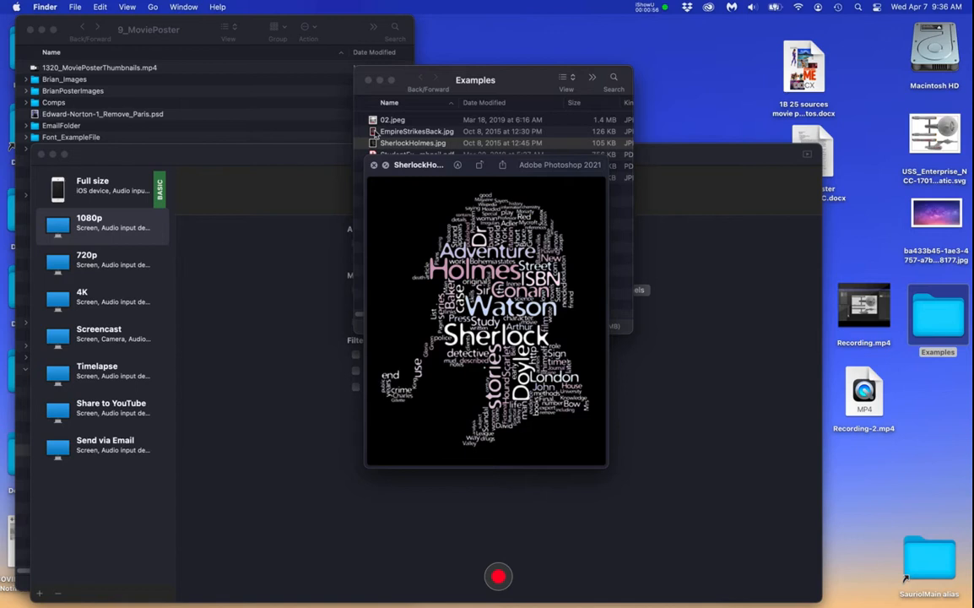
key(Down)
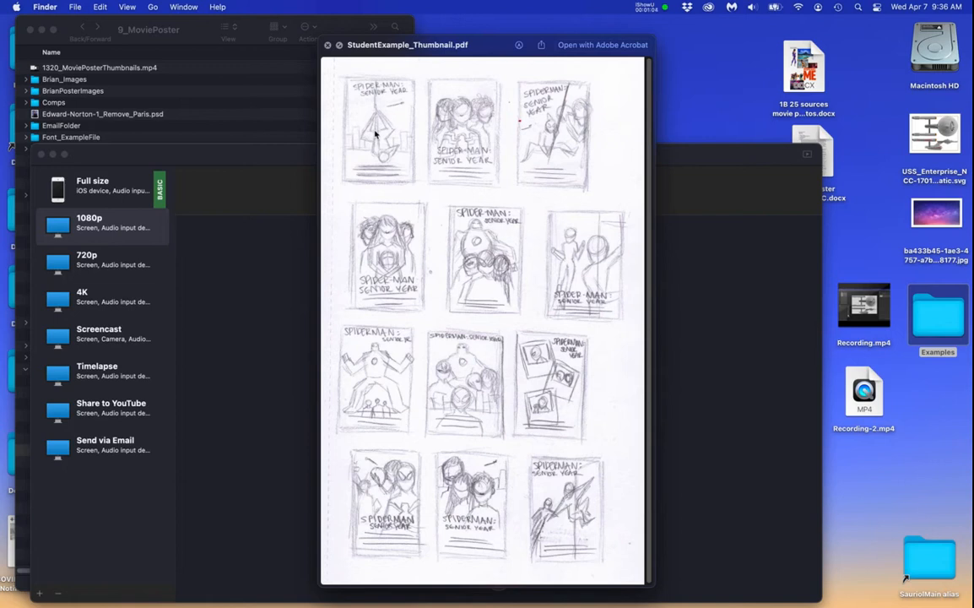
key(Down)
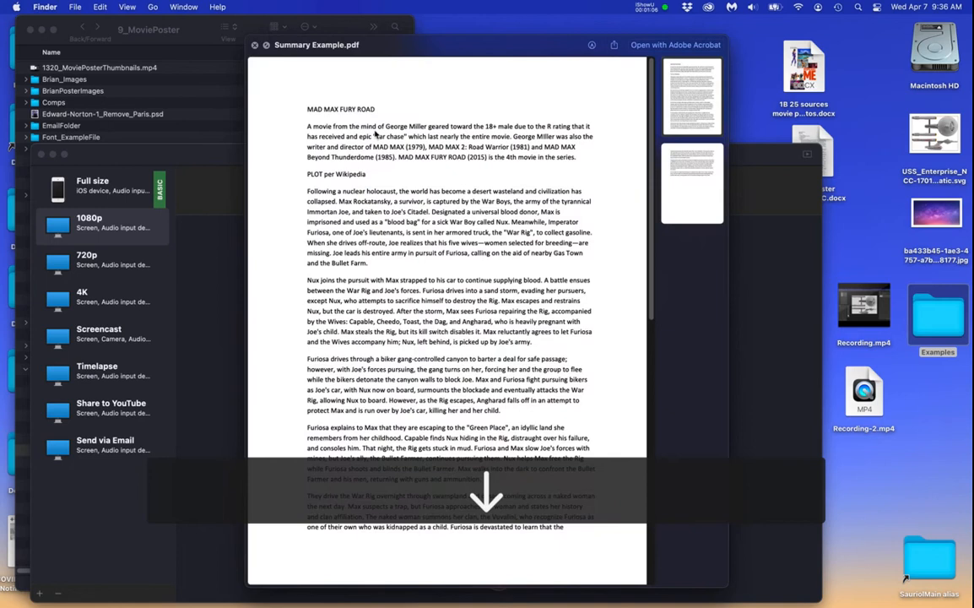
key(Up)
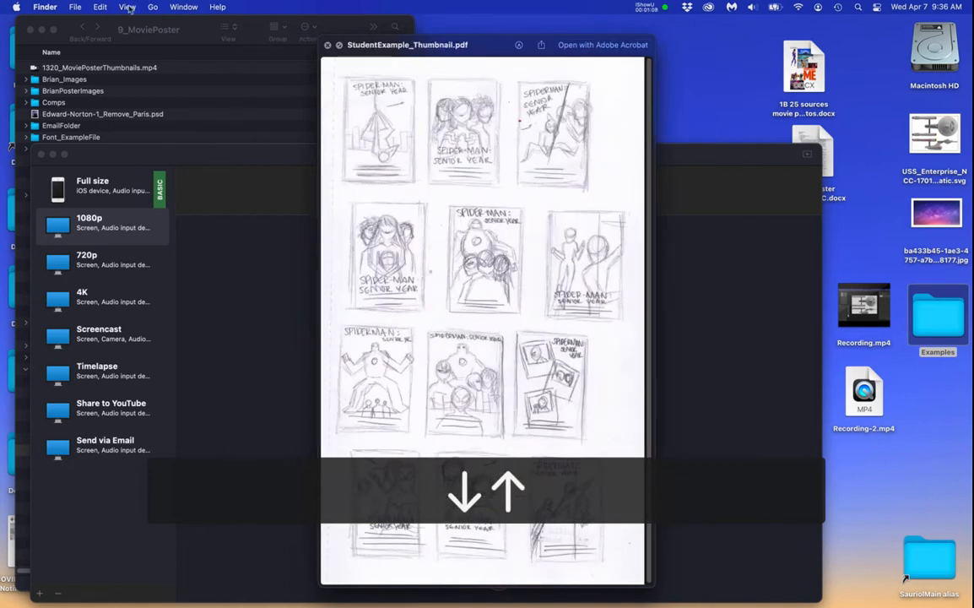
Bring the 9_MoviePoster folder window forward and pause the iShowU screen recording.
click(194, 26)
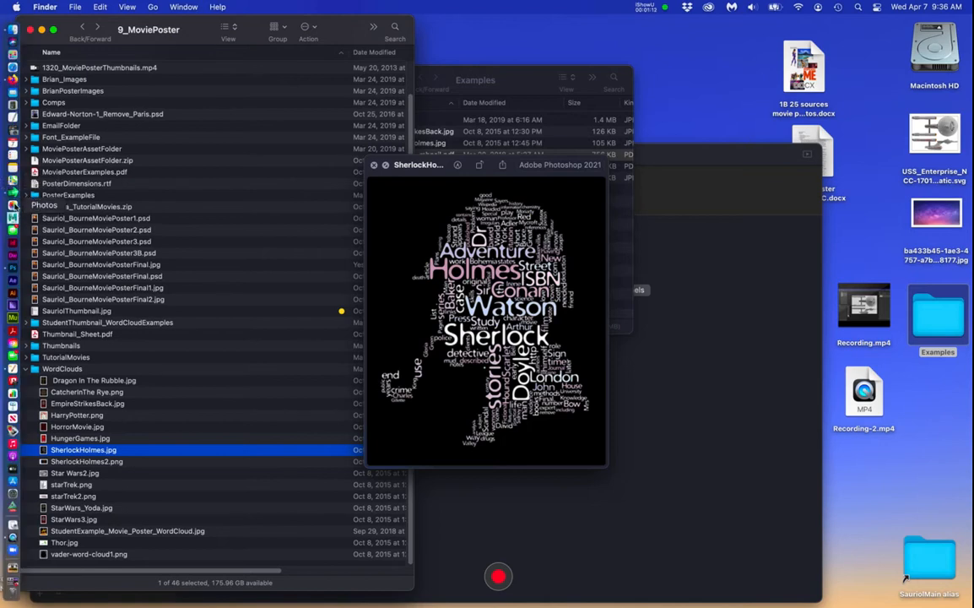
right_click(12, 190)
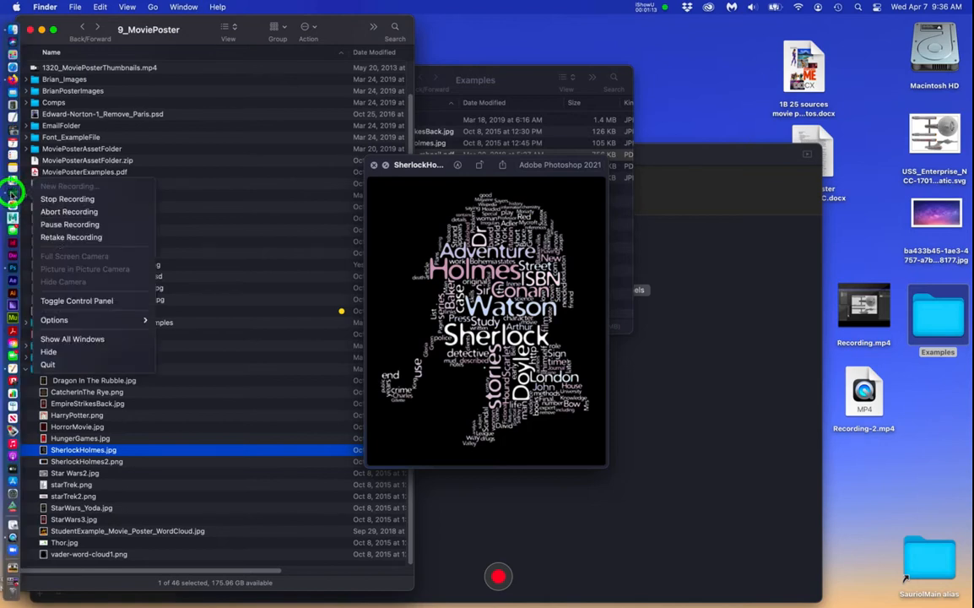
click(70, 224)
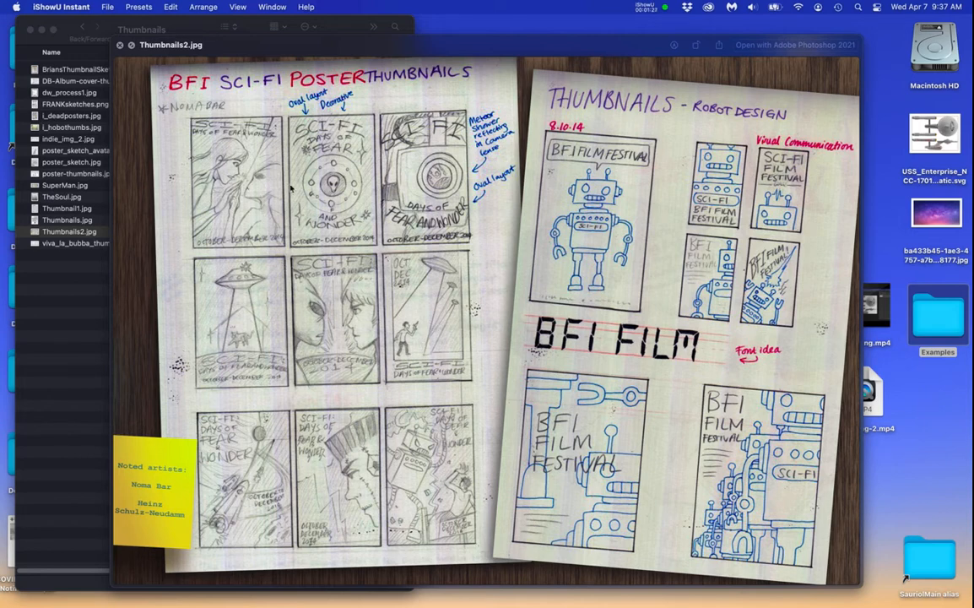
Preview the sketches in the Thumbnails folder one by one, from the thumbnail sketch template down to Thumbnails2.jpg.
click(121, 46)
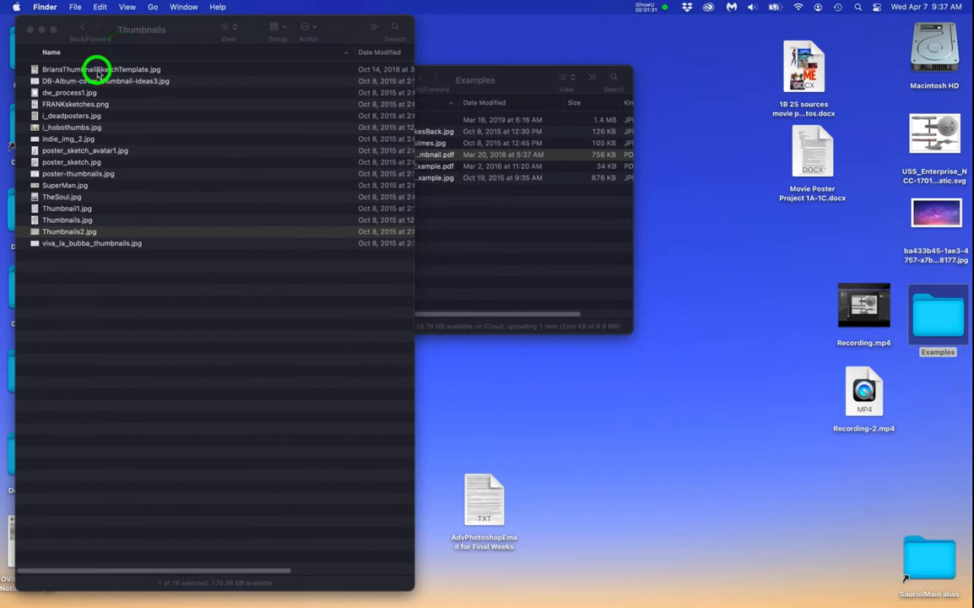
click(68, 70)
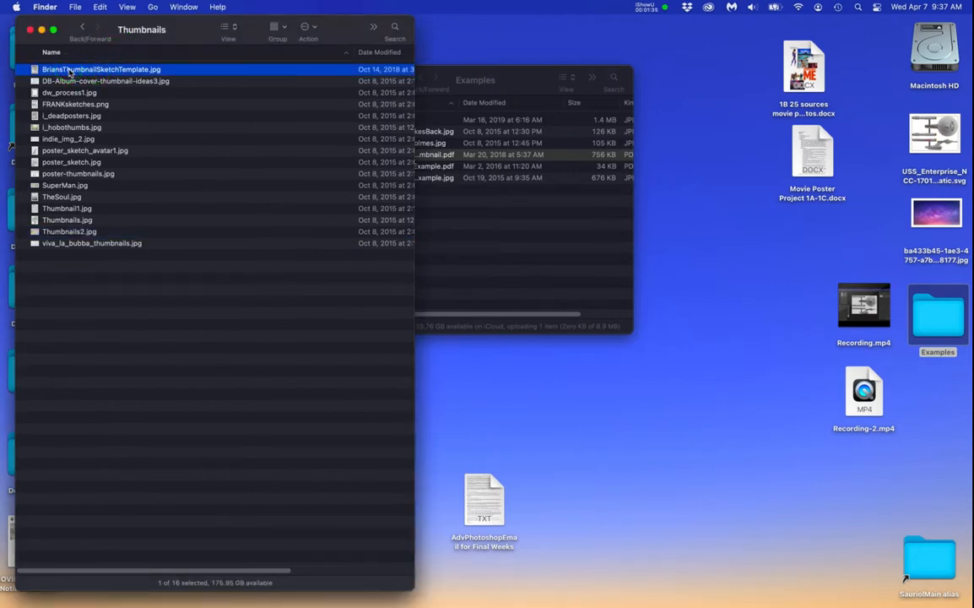
key(space)
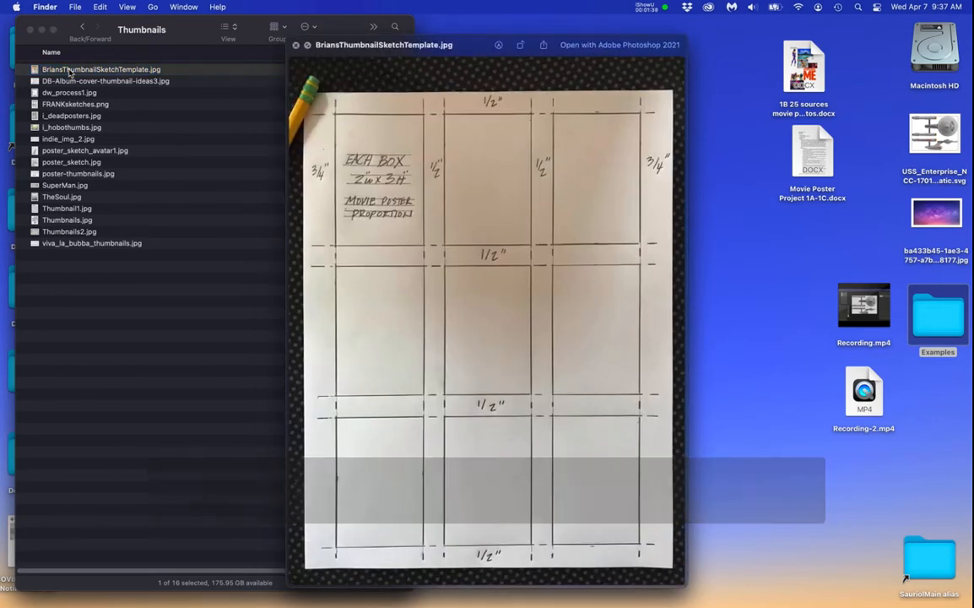
key(Down)
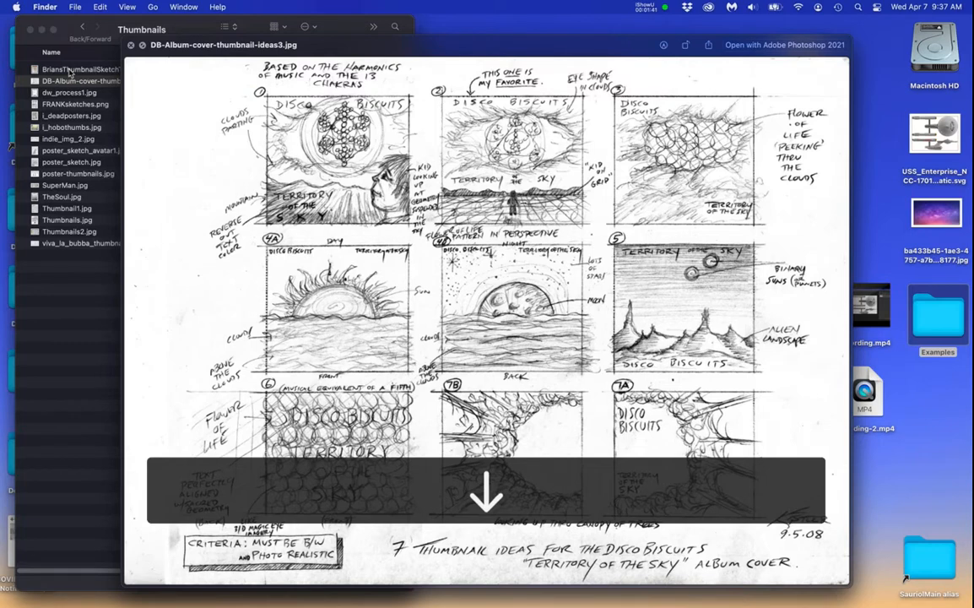
key(Down)
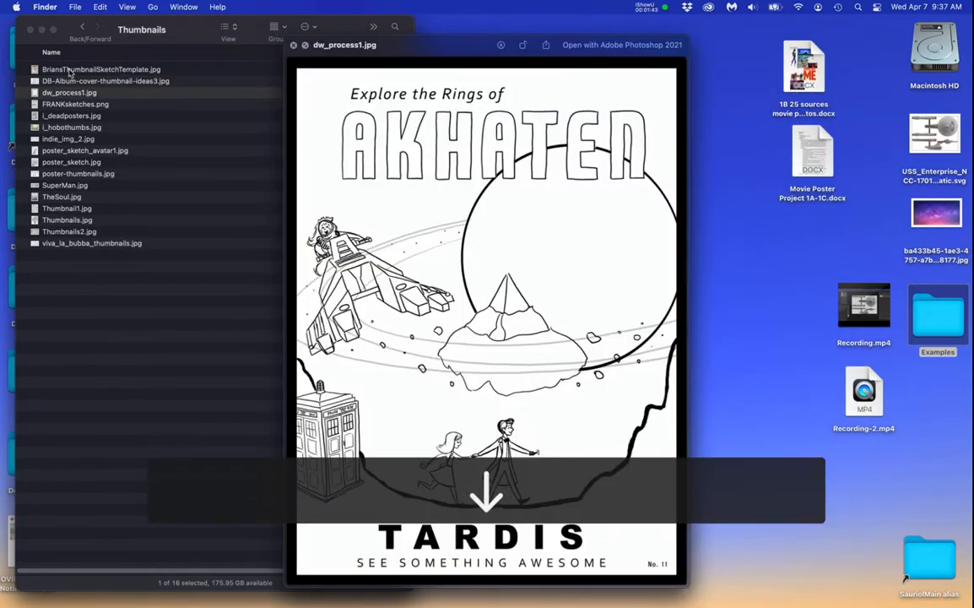
key(Down)
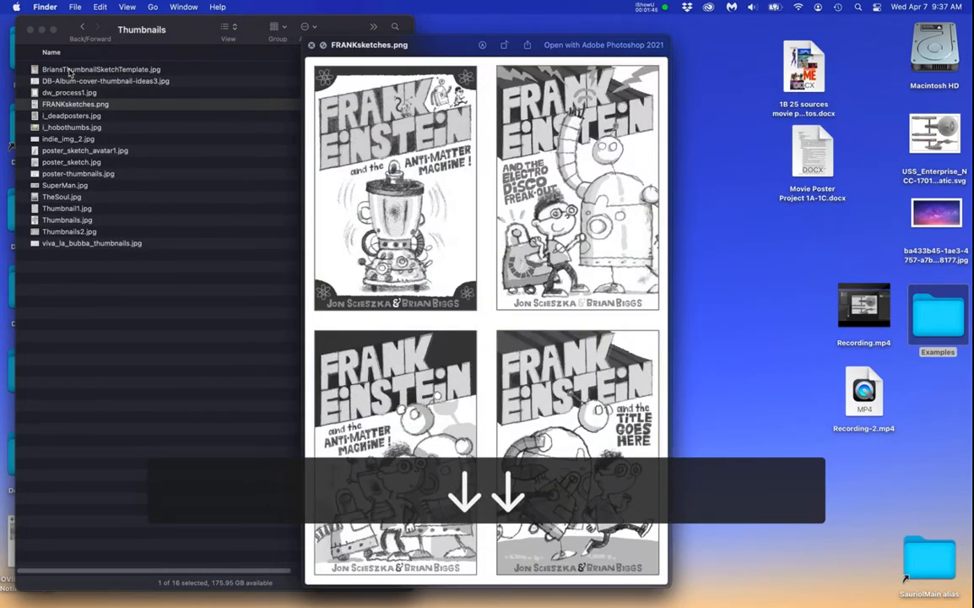
key(Down)
key(Down)
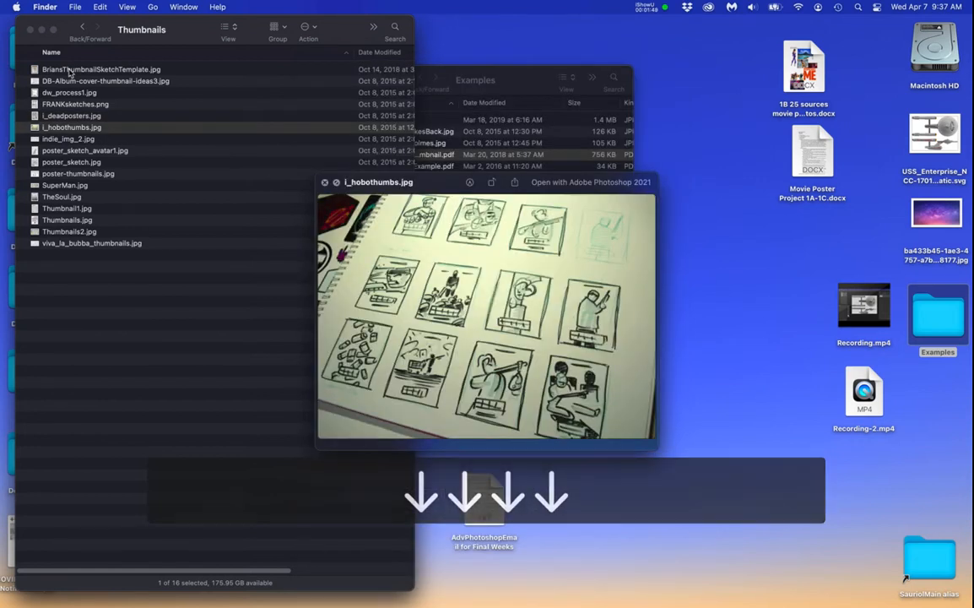
key(Down)
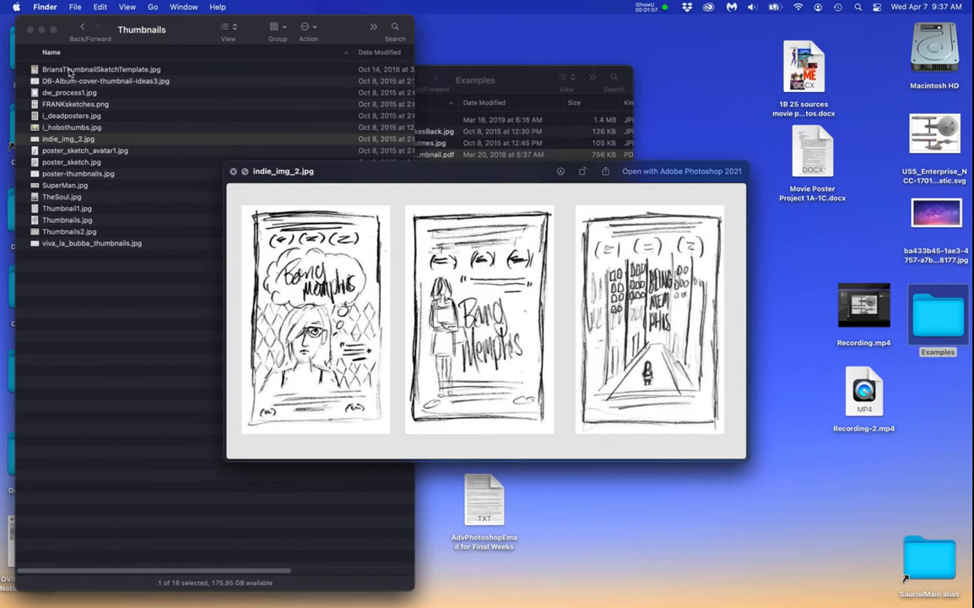
key(Down)
key(Down)
key(Down)
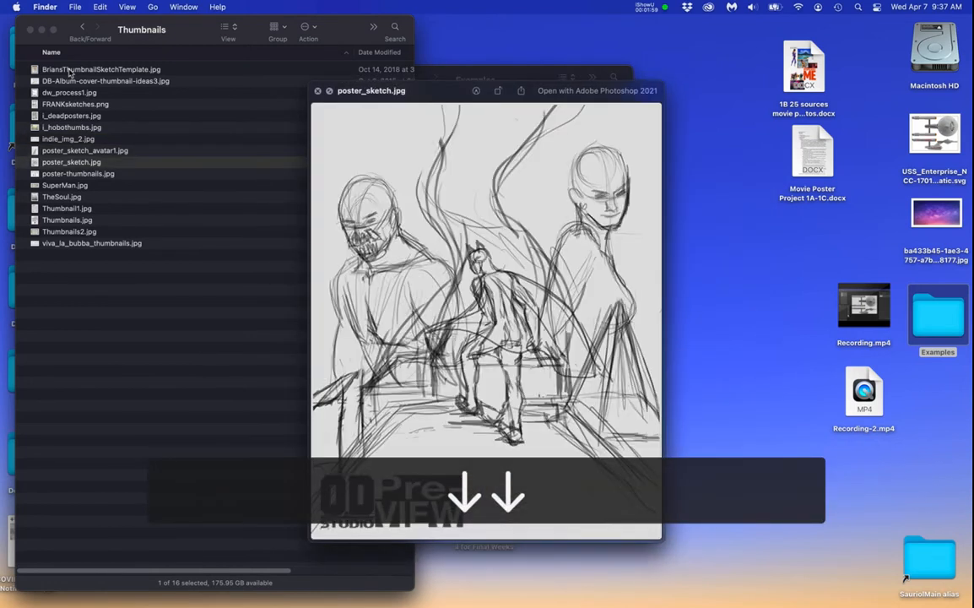
key(Down)
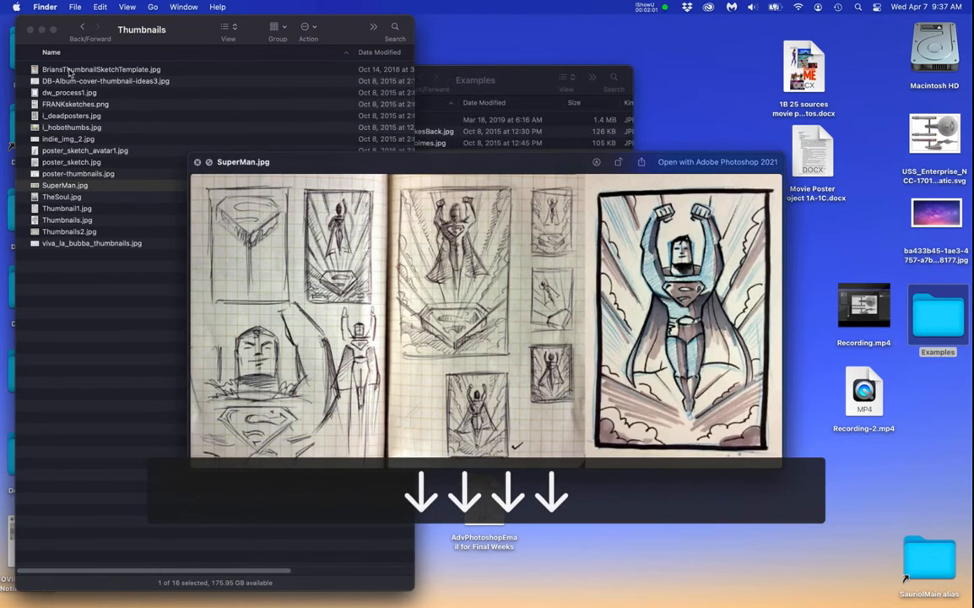
key(Down)
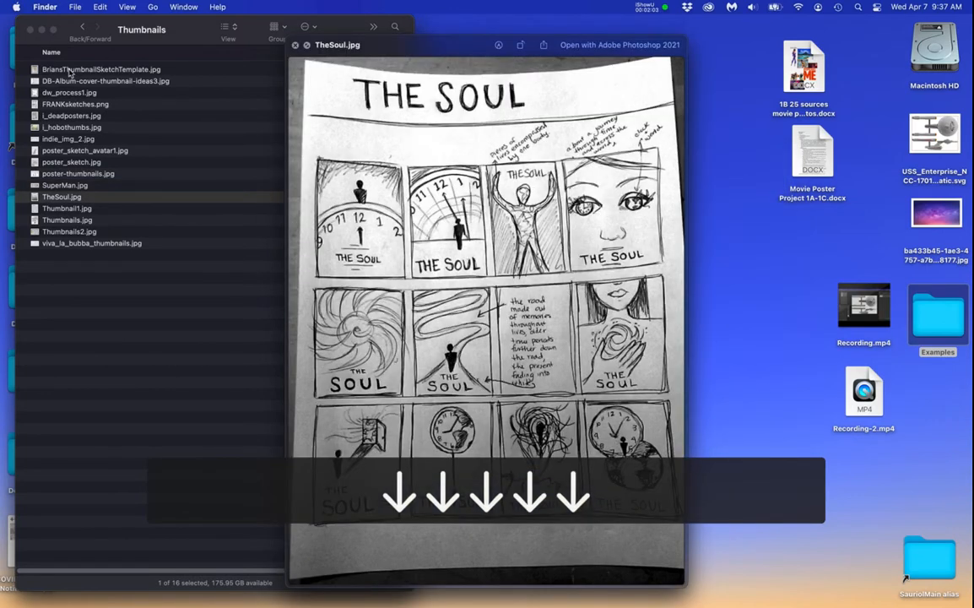
key(Down)
key(Down)
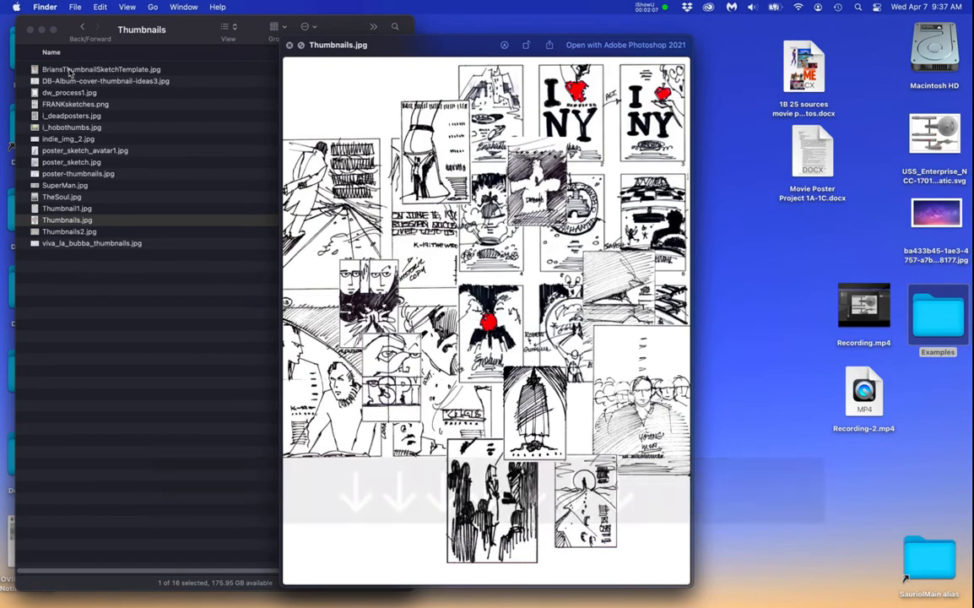
key(Down)
Browse back up through the thumbnail sketch previews to dw_process1.jpg and close the preview.
key(Up)
key(Up)
key(Up)
key(Up)
key(Up)
key(Up)
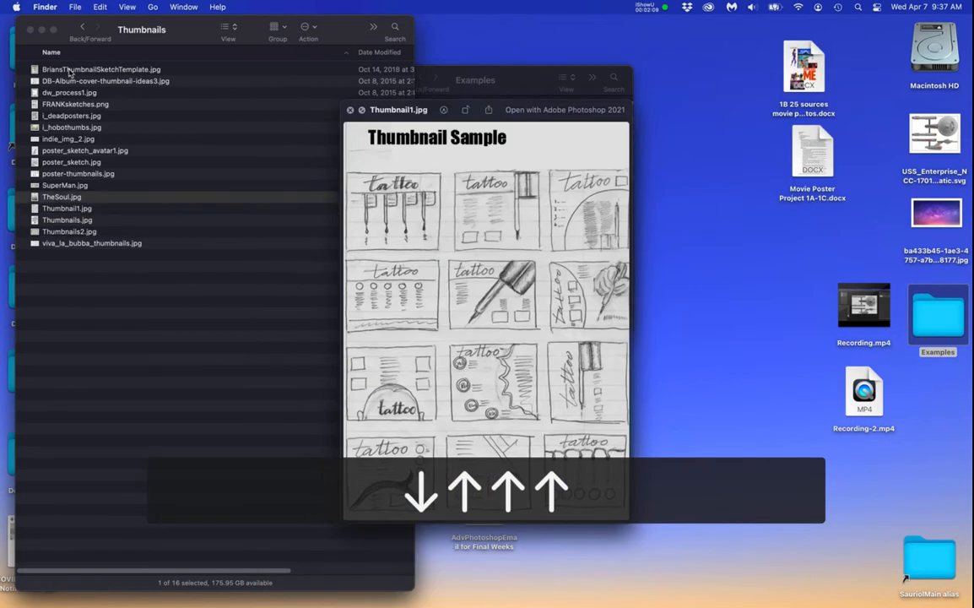
key(Up)
key(Up)
key(Up)
key(Up)
key(Up)
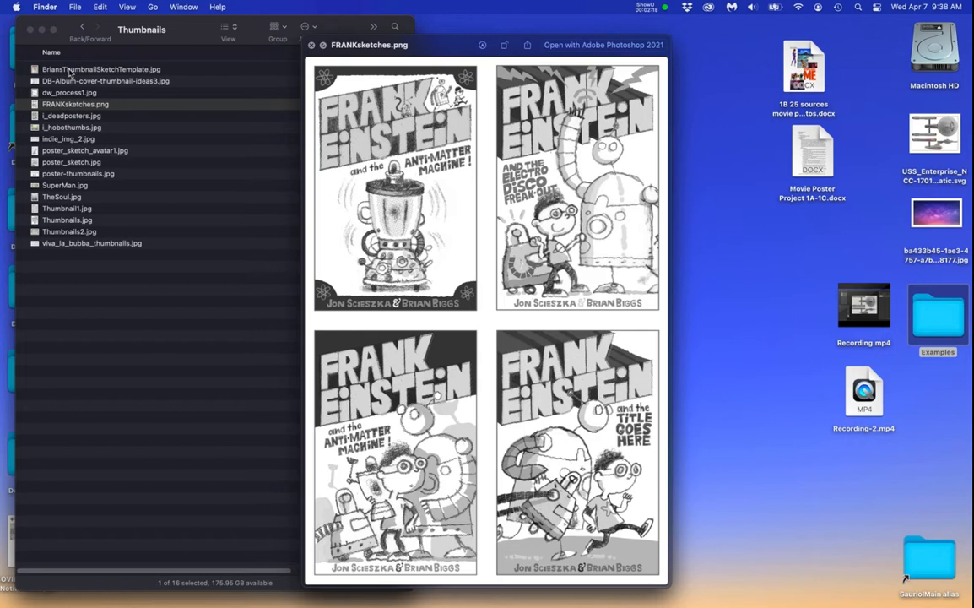
key(Up)
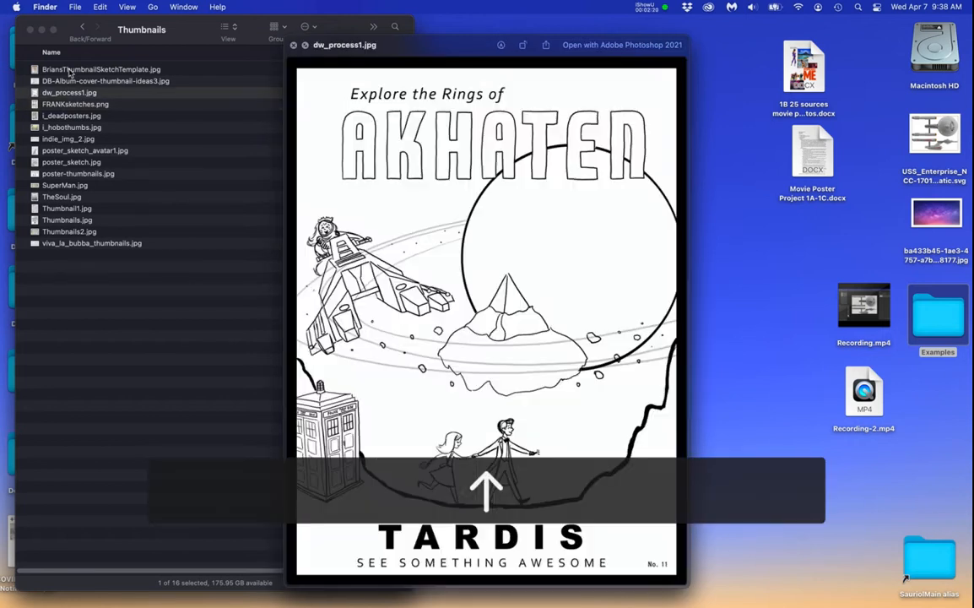
click(294, 45)
Preview EmpireStrikesBack.jpg in the Examples folder again and close the preview.
click(511, 229)
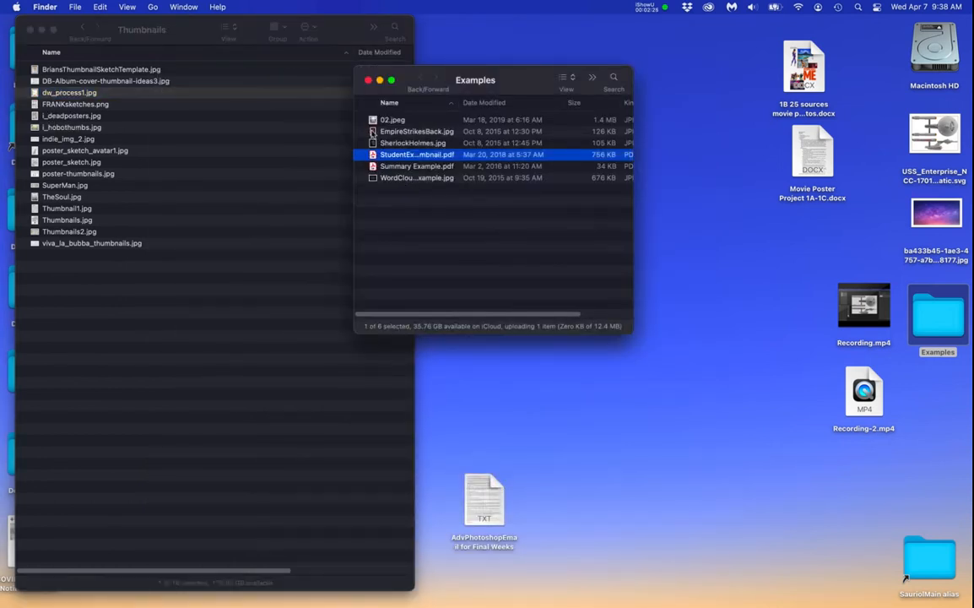
click(373, 133)
key(space)
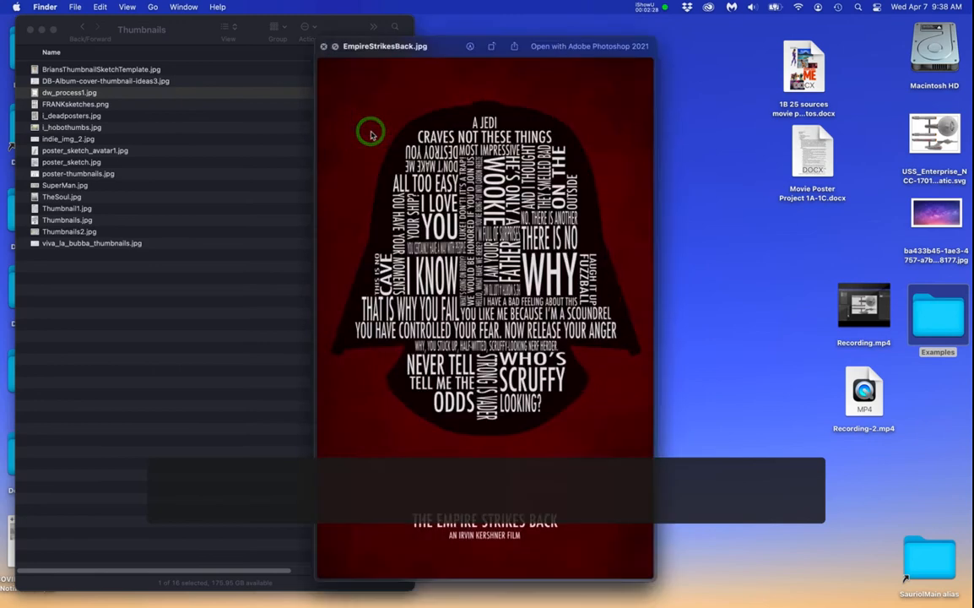
key(space)
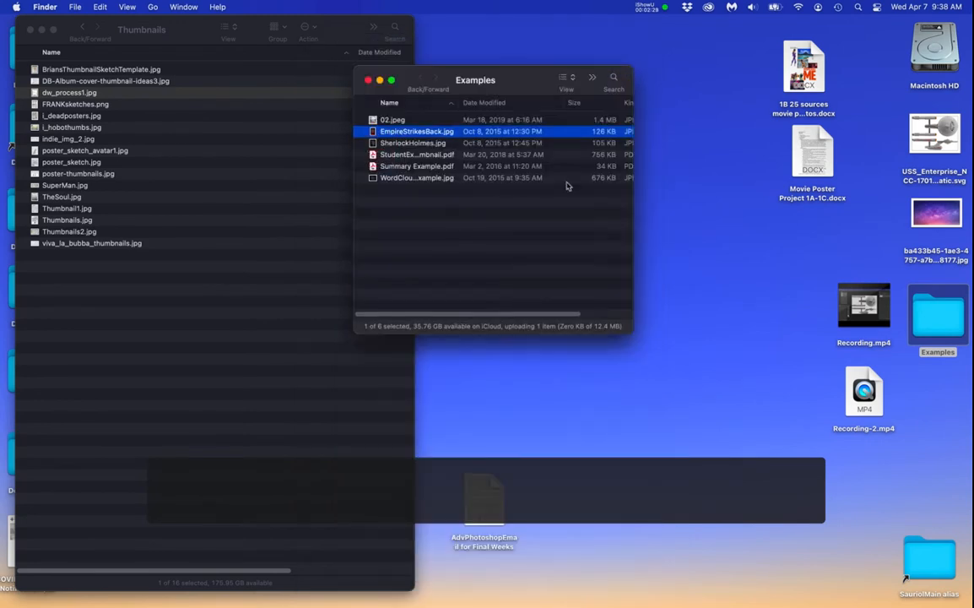
Preview the USS Enterprise schematic SVG and the purple starry sky JPG on the desktop.
click(725, 246)
click(936, 128)
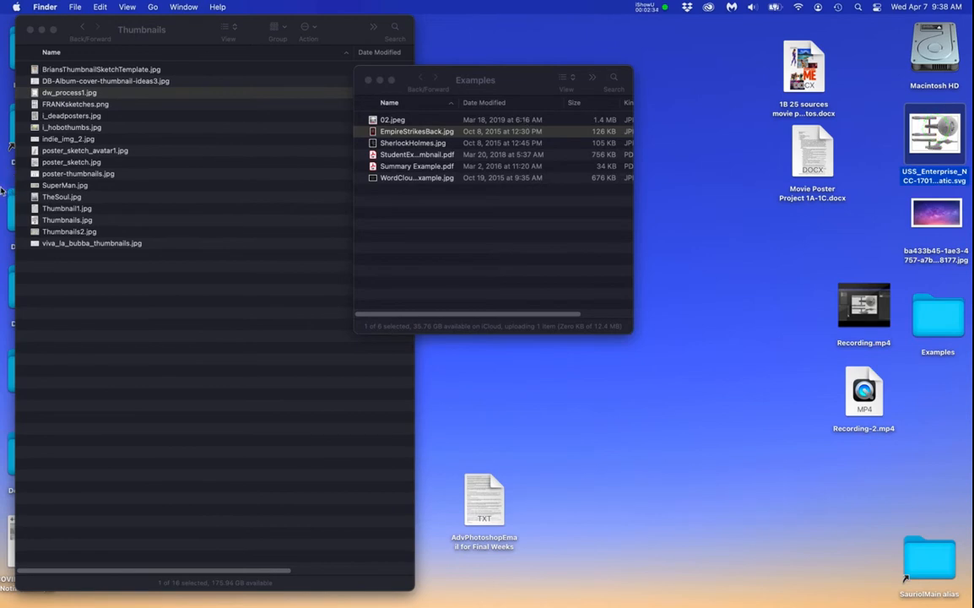
mouse_move(13, 180)
key(space)
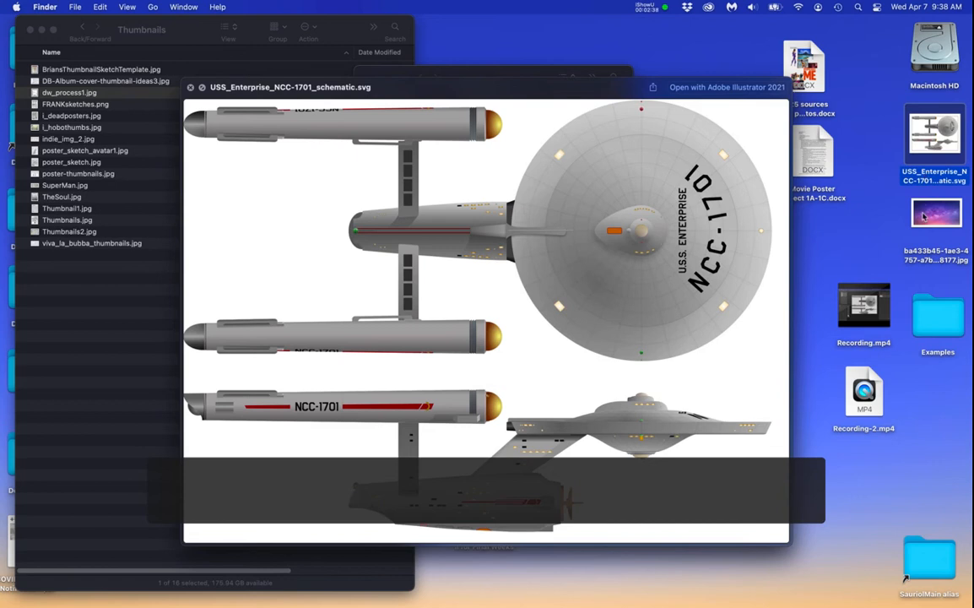
click(950, 213)
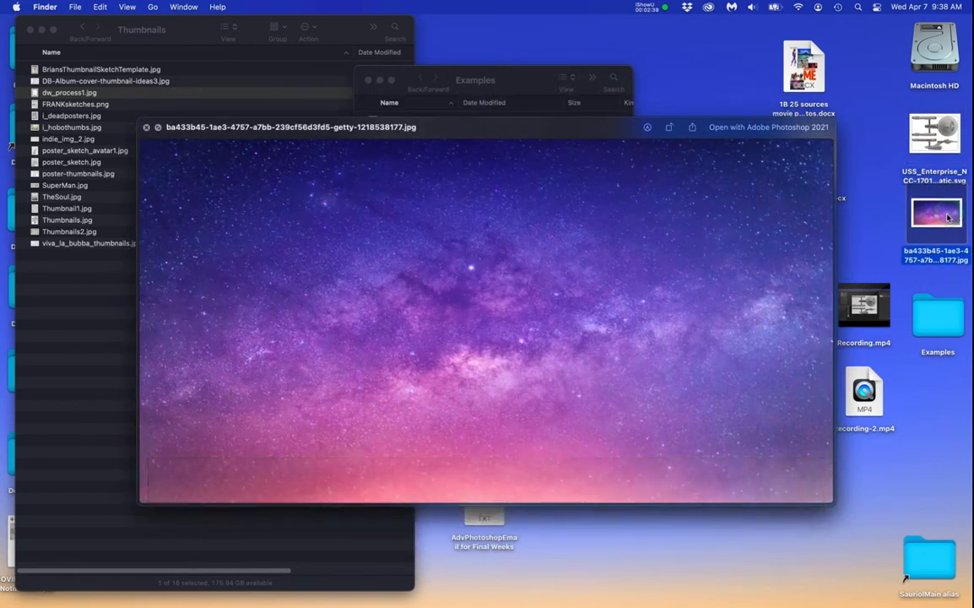
click(682, 78)
Switch to Photoshop and delete the top view of the Enterprise from Layer 1 using a rectangular marquee selection.
mouse_move(7, 160)
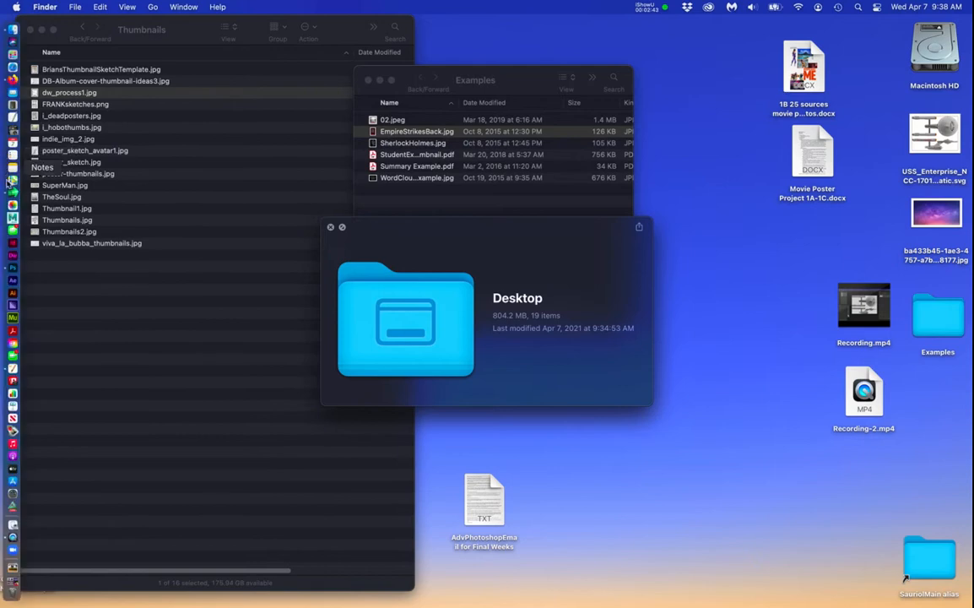
click(12, 267)
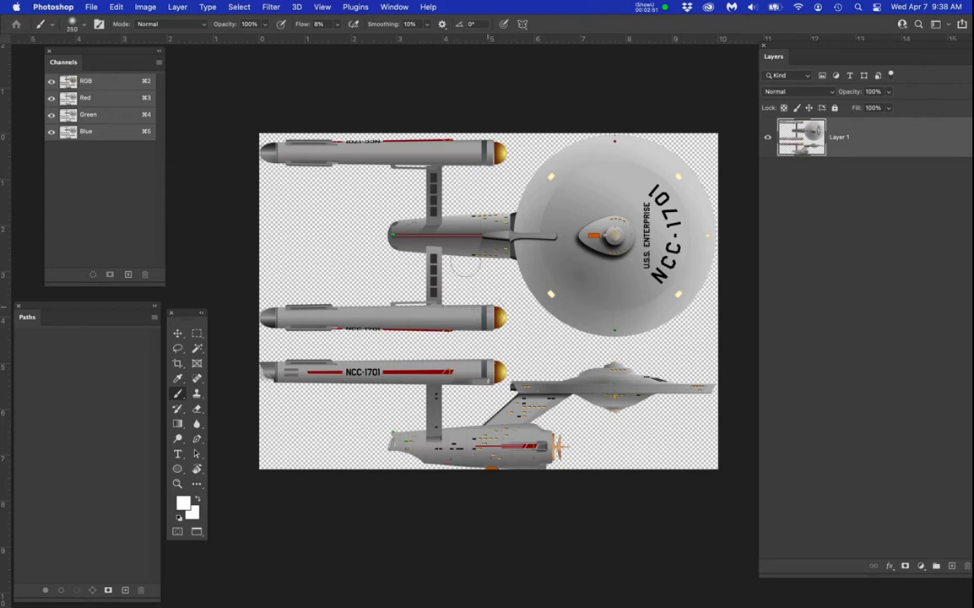
key(m)
drag(221, 108, 728, 348)
key(BackSpace)
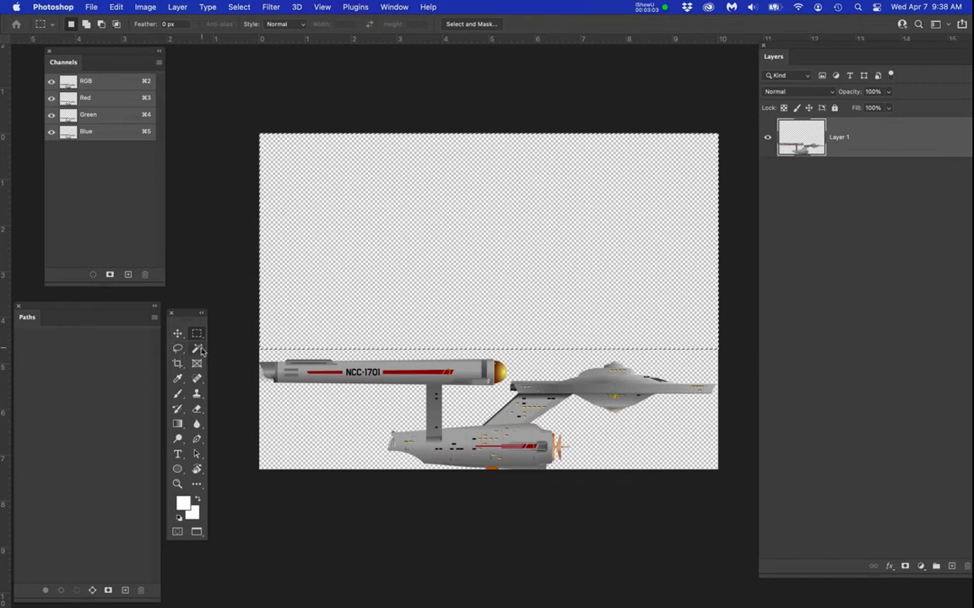
Crop the canvas around the side view of the Enterprise, leaving a transparent margin on all four sides.
click(177, 364)
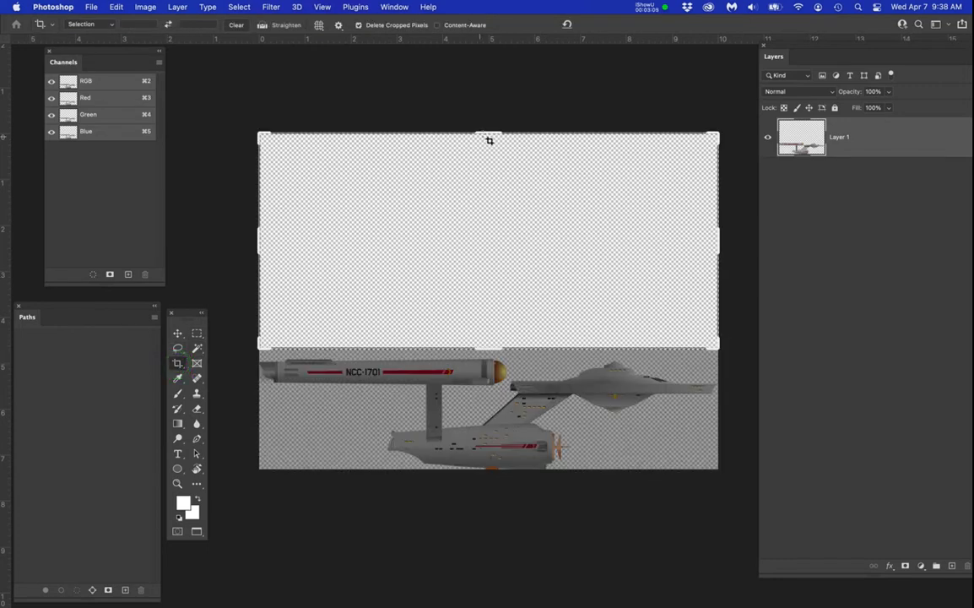
drag(486, 132, 500, 197)
key(super+r)
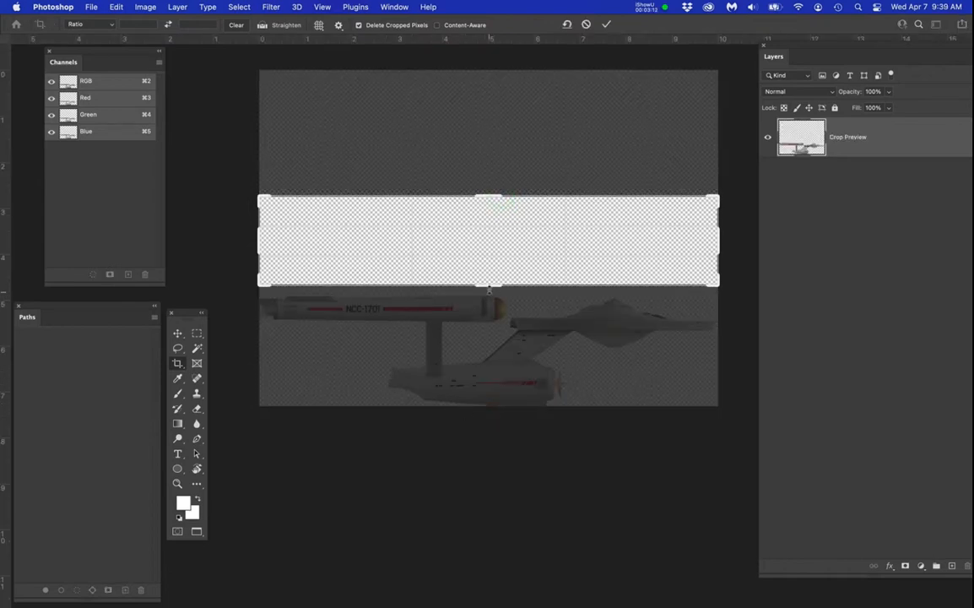
drag(491, 311, 491, 384)
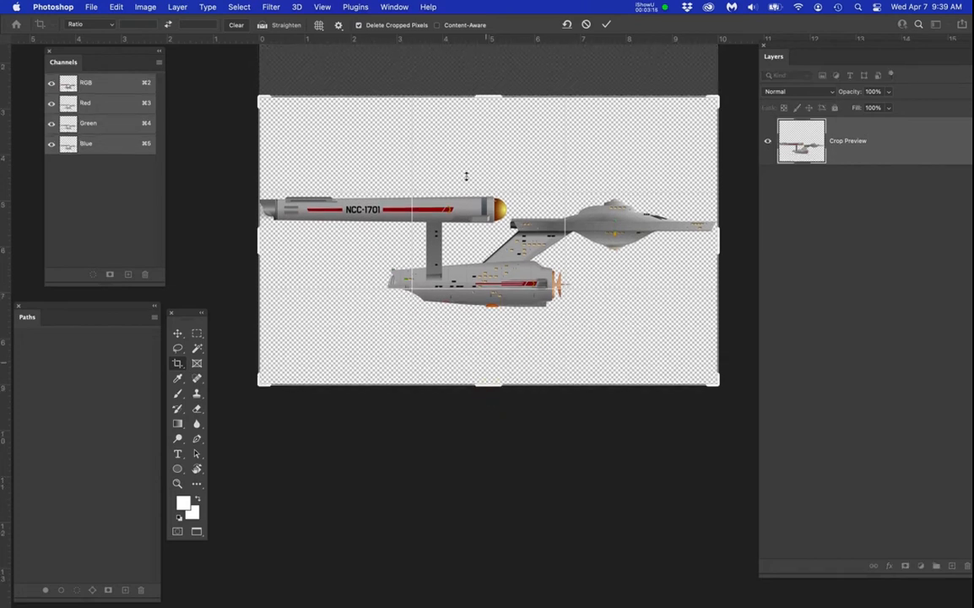
drag(494, 100, 496, 103)
drag(257, 239, 242, 235)
drag(734, 240, 753, 242)
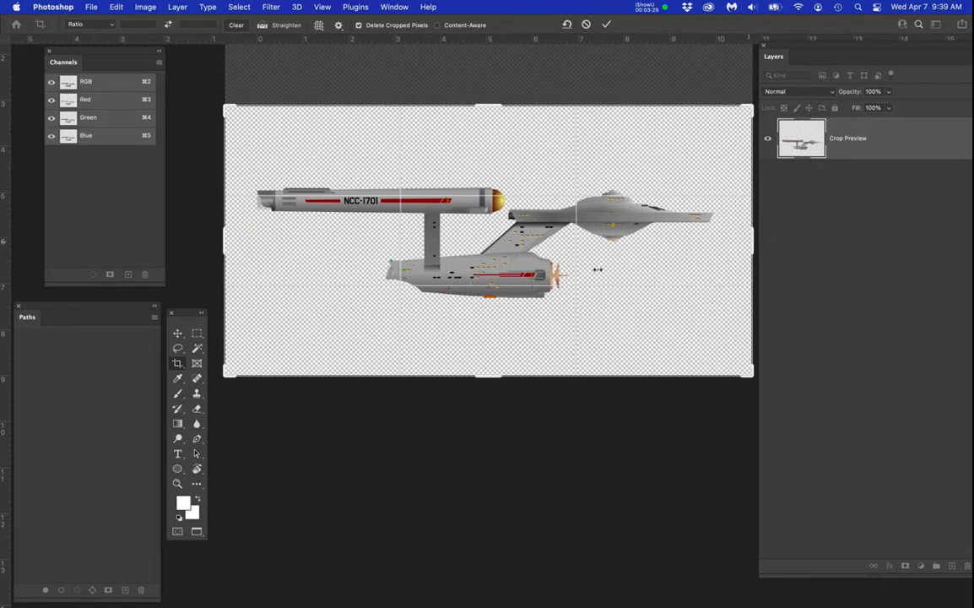
key(Return)
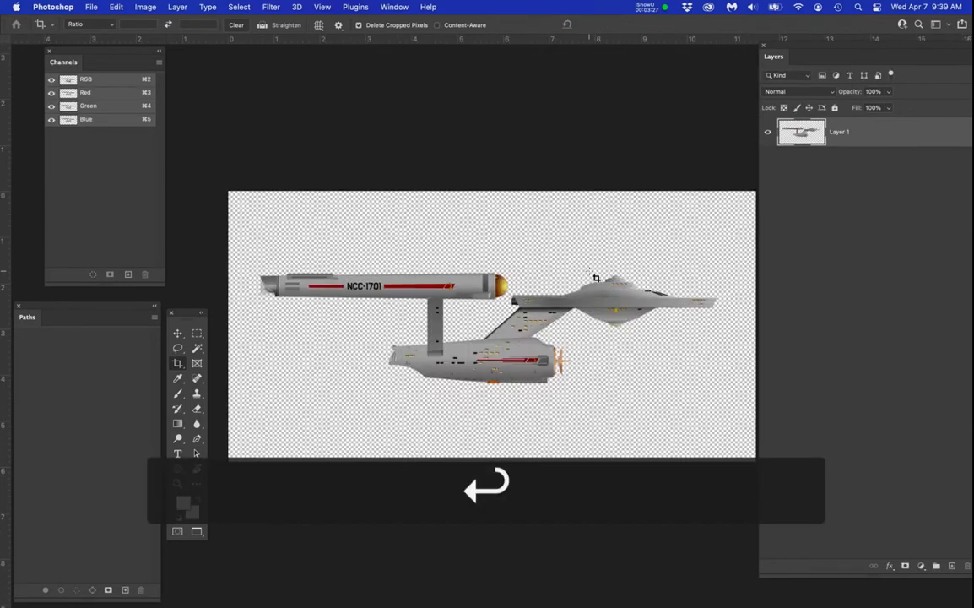
Duplicate Layer 1 and hide the original layer beneath the copy.
scroll(555, 272, down, 3)
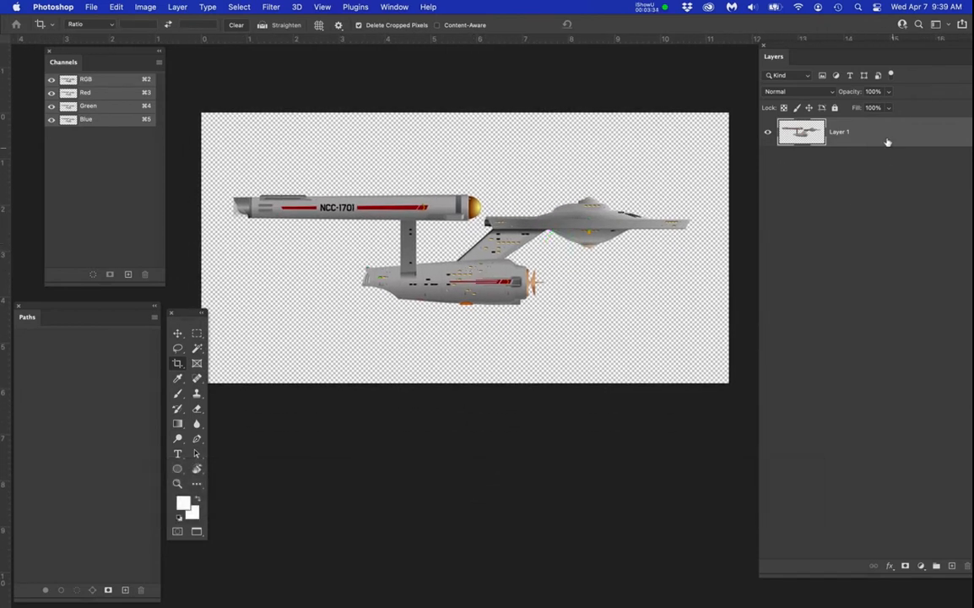
drag(888, 134, 953, 567)
click(768, 163)
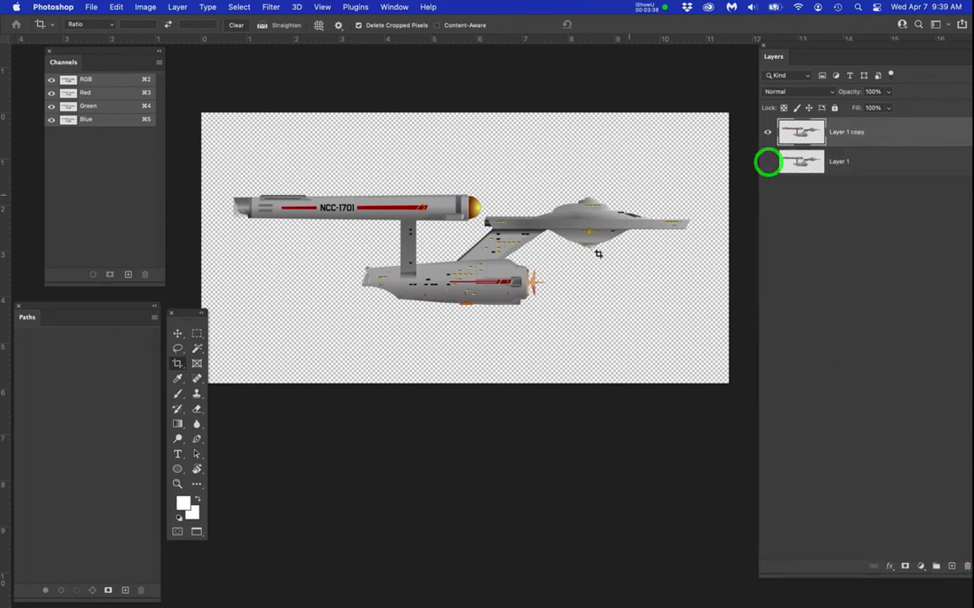
Move the Paths, Channels and Tools panels clear of the ship artwork.
scroll(561, 296, up, 2)
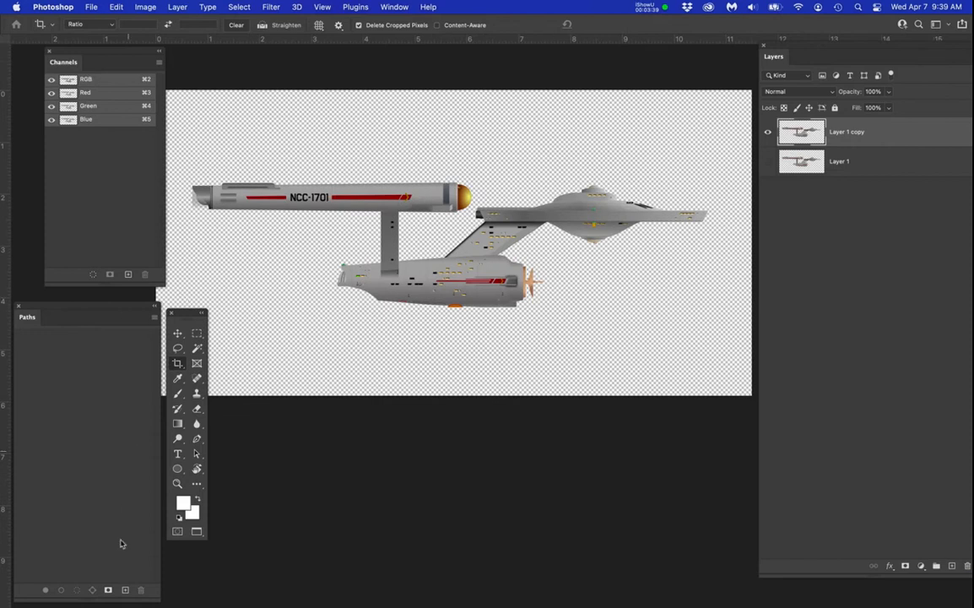
drag(138, 308, 125, 301)
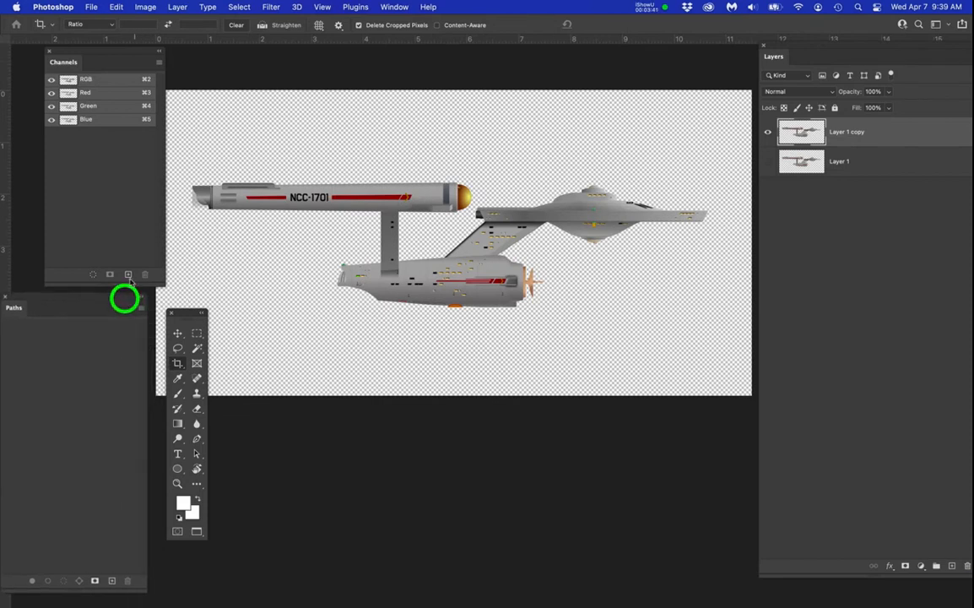
drag(91, 57, 29, 61)
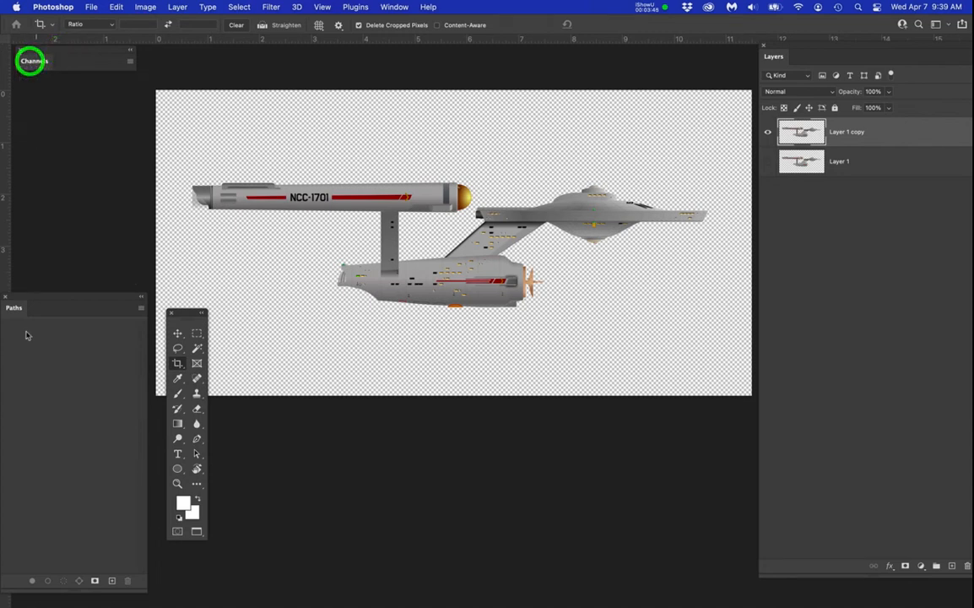
drag(17, 314, 98, 547)
drag(95, 56, 274, 562)
drag(179, 314, 45, 240)
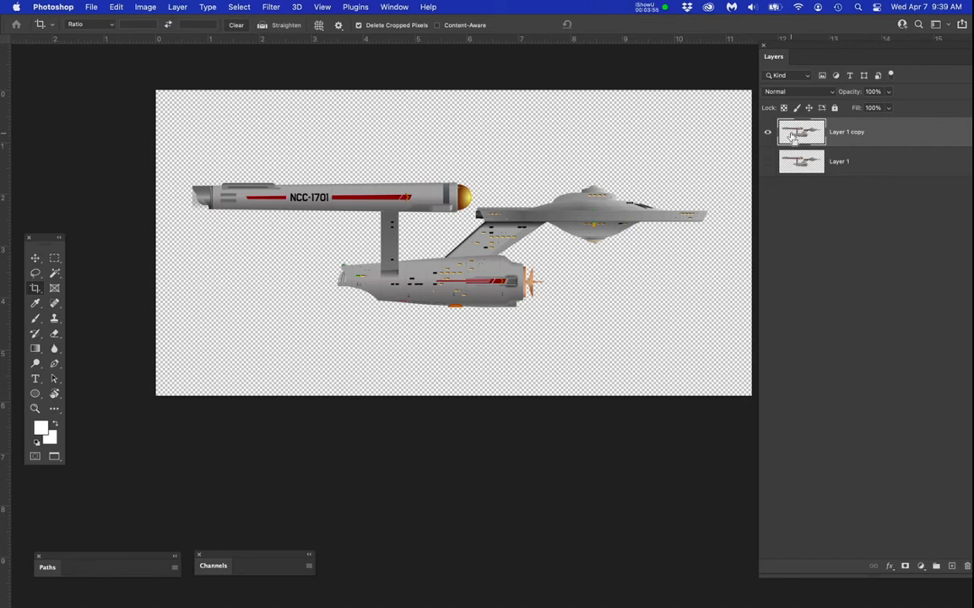
Turn the ship on Layer 1 copy into a black silhouette with Levels, using input black 205 and midtone 0.01.
key(super+l)
drag(830, 70, 885, 241)
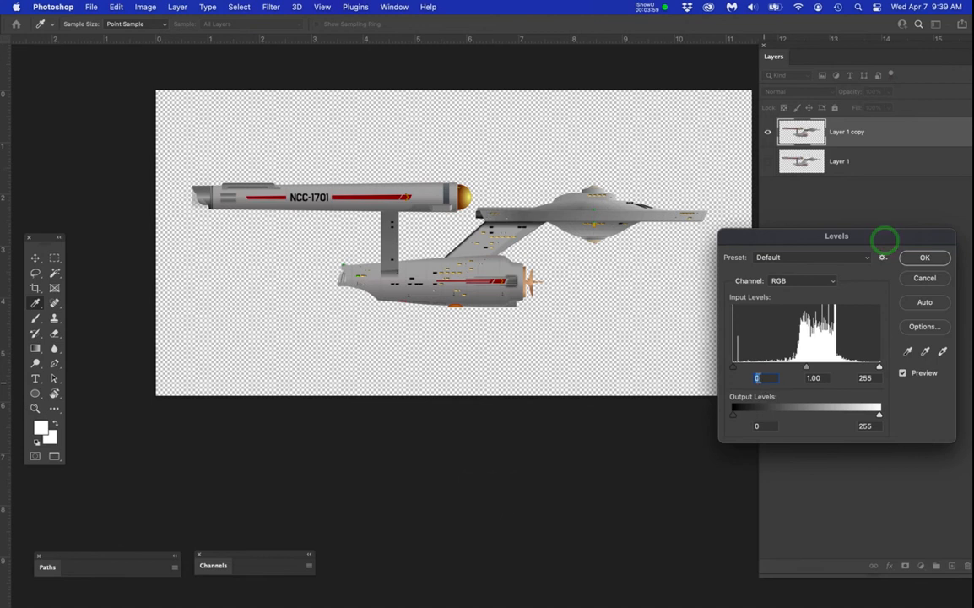
drag(734, 370, 886, 374)
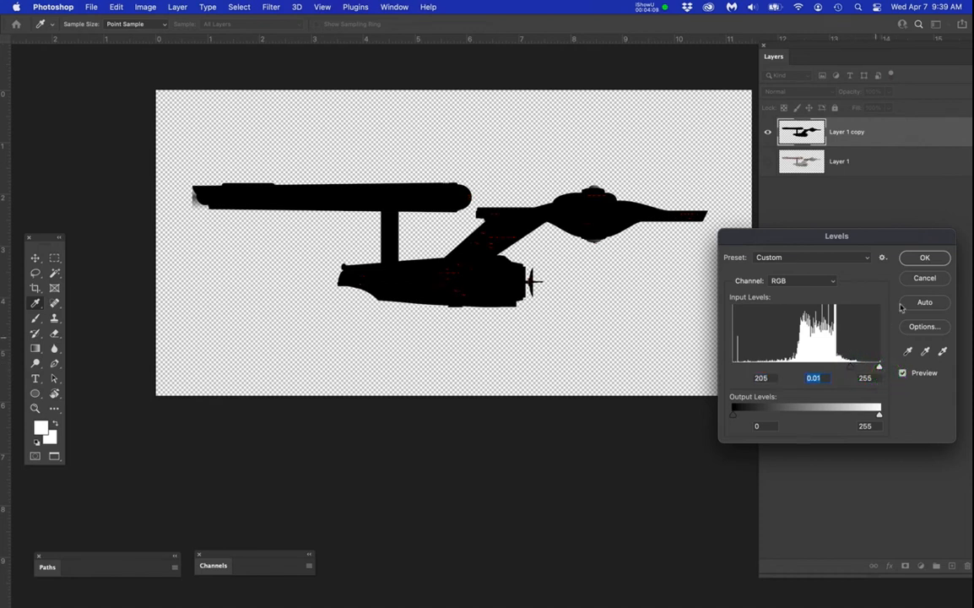
click(922, 257)
key(c)
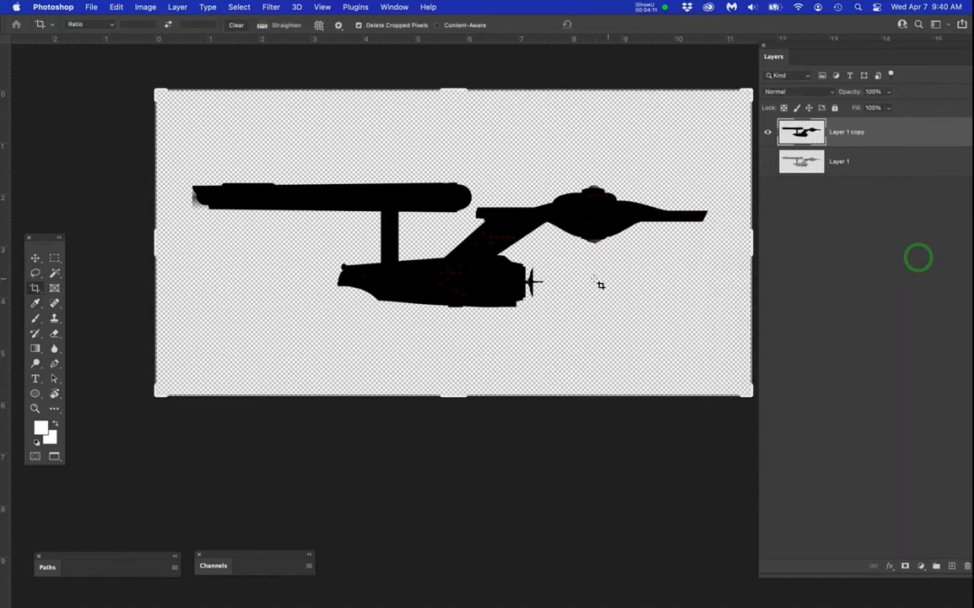
scroll(532, 283, up, 3)
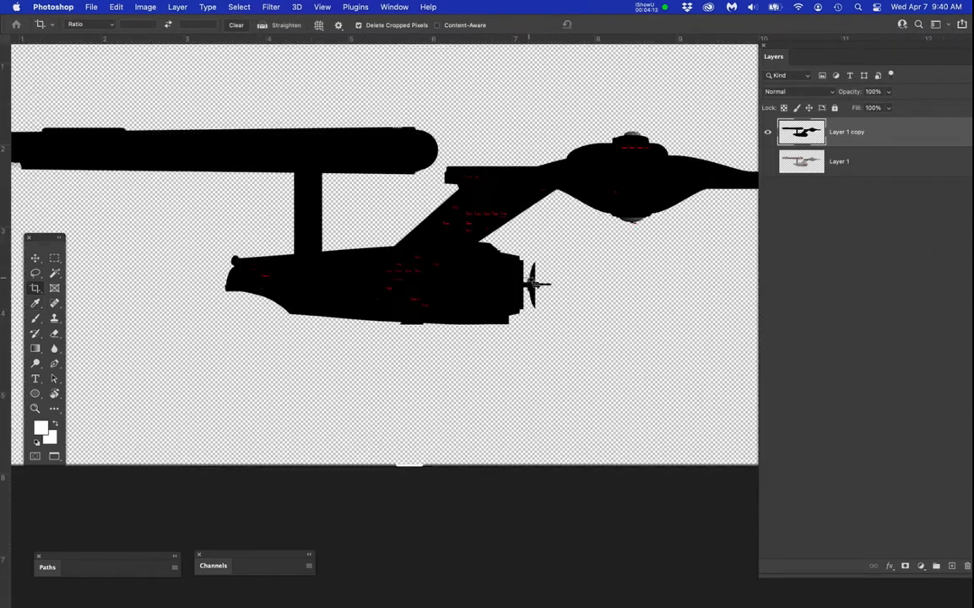
scroll(397, 188, up, 3)
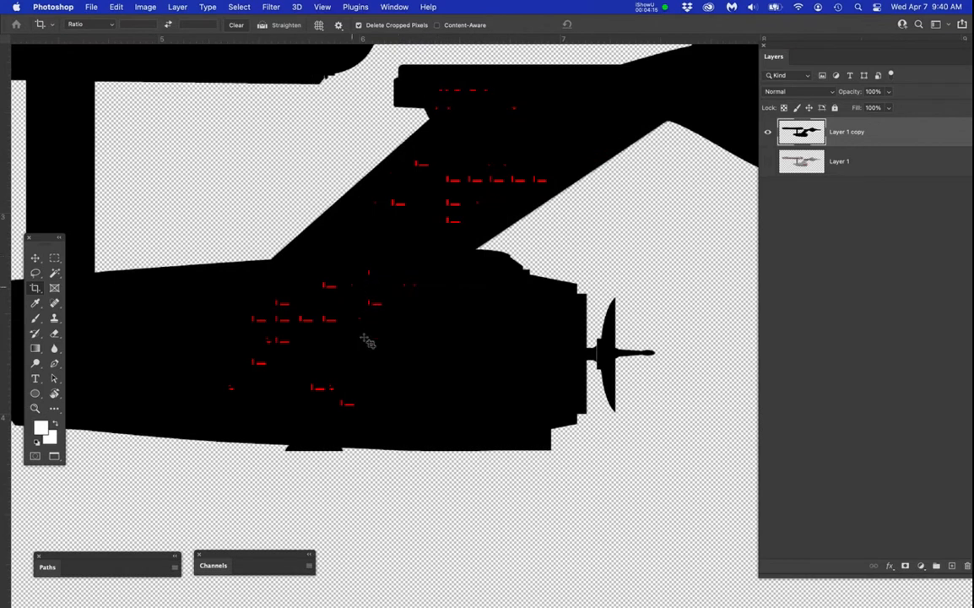
scroll(393, 318, down, 6)
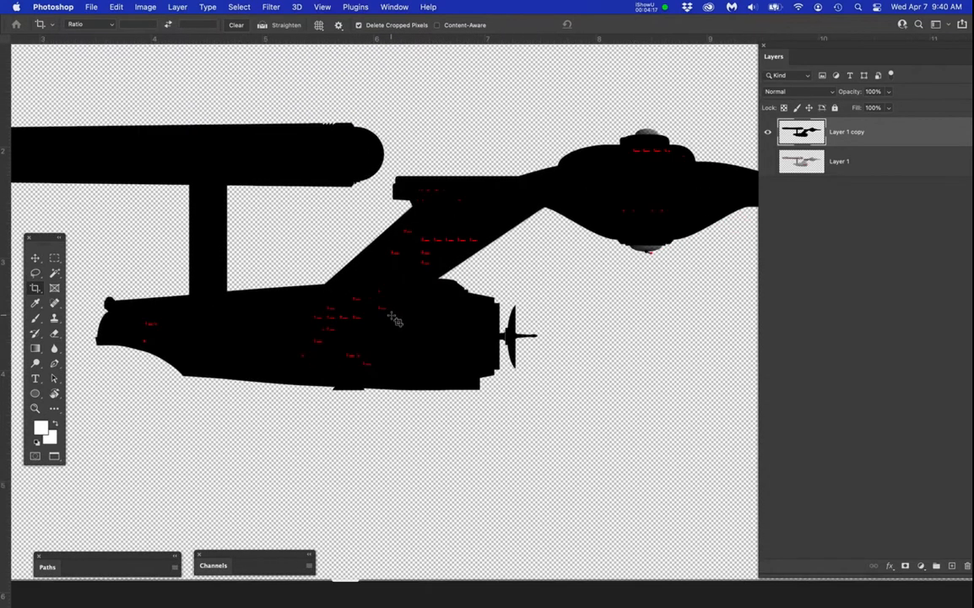
scroll(398, 317, down, 5)
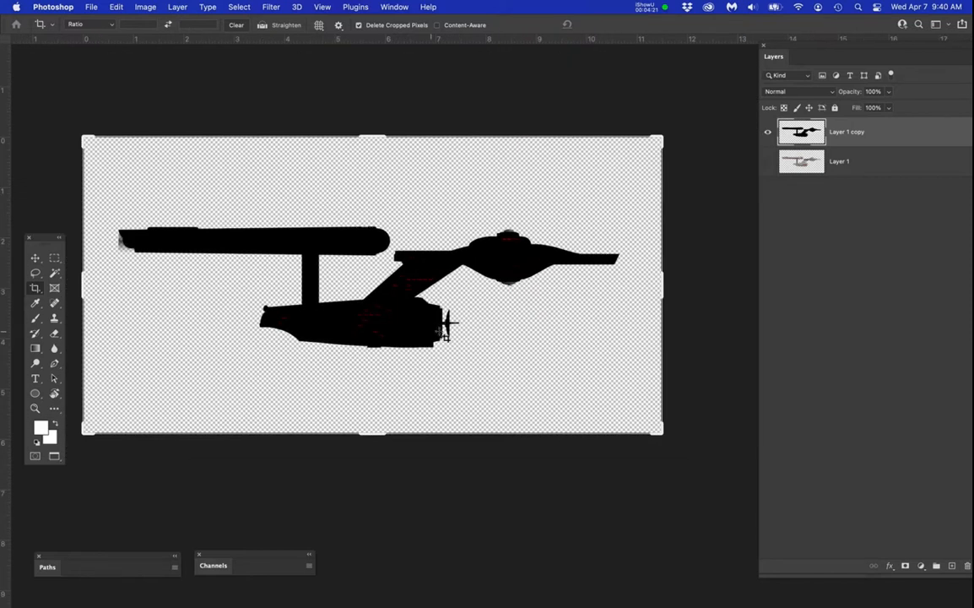
drag(441, 332, 472, 317)
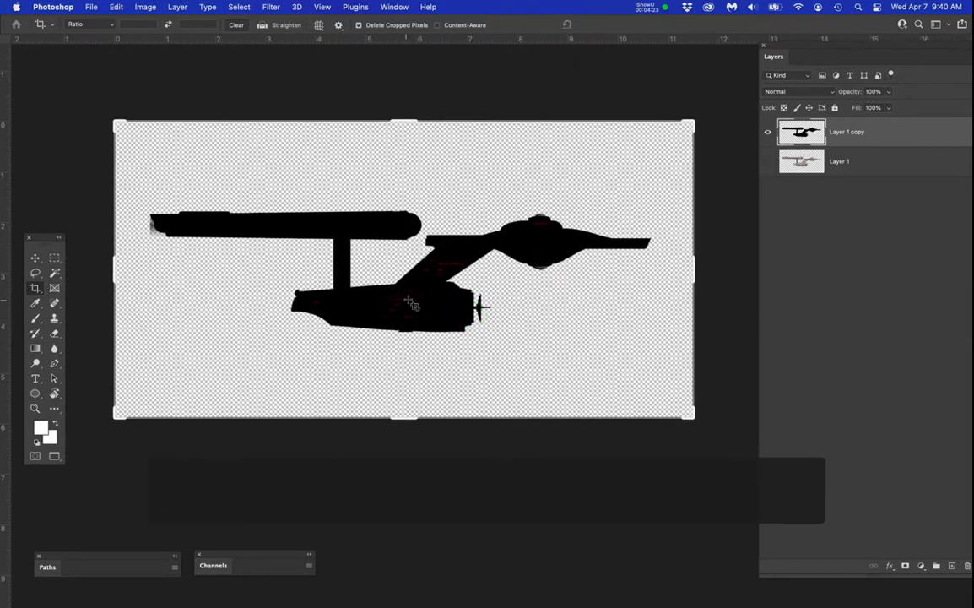
scroll(412, 304, up, 3)
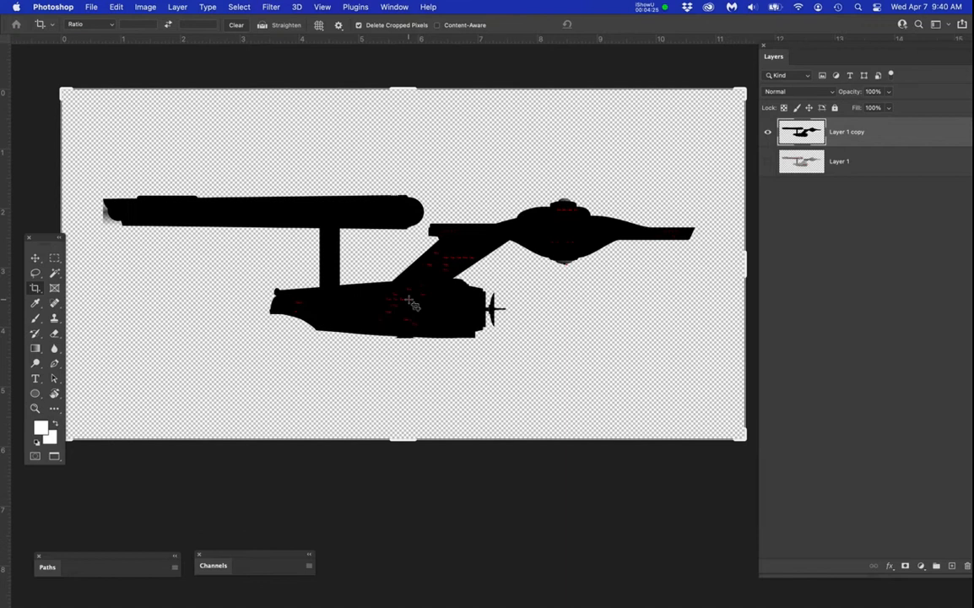
key(super+l)
drag(730, 365, 838, 381)
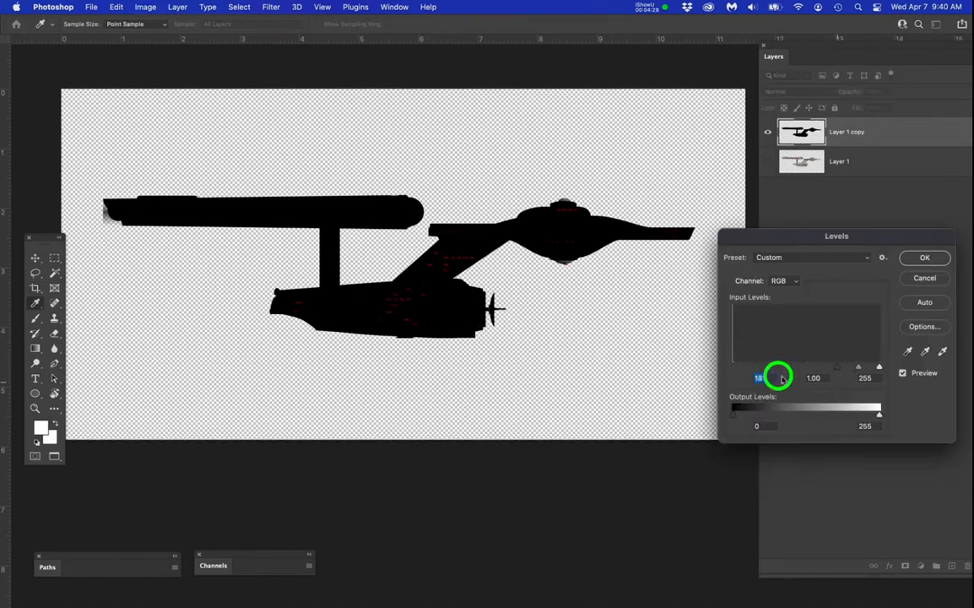
click(925, 278)
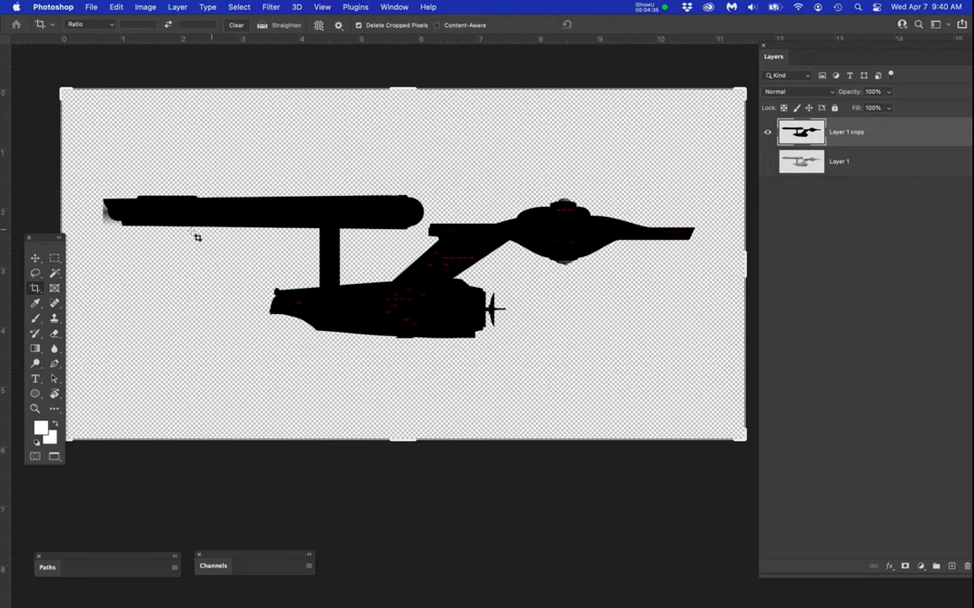
Draw a closed Pen path around the grey gradient area, following the curved rear edge of the upper nacelle.
scroll(94, 217, up, 5)
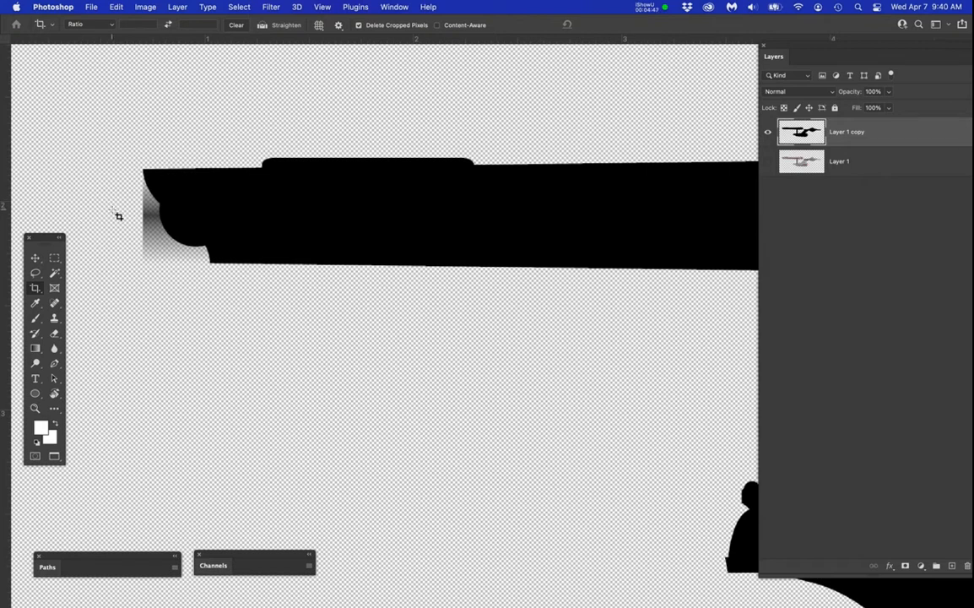
key(p)
scroll(115, 211, up, 3)
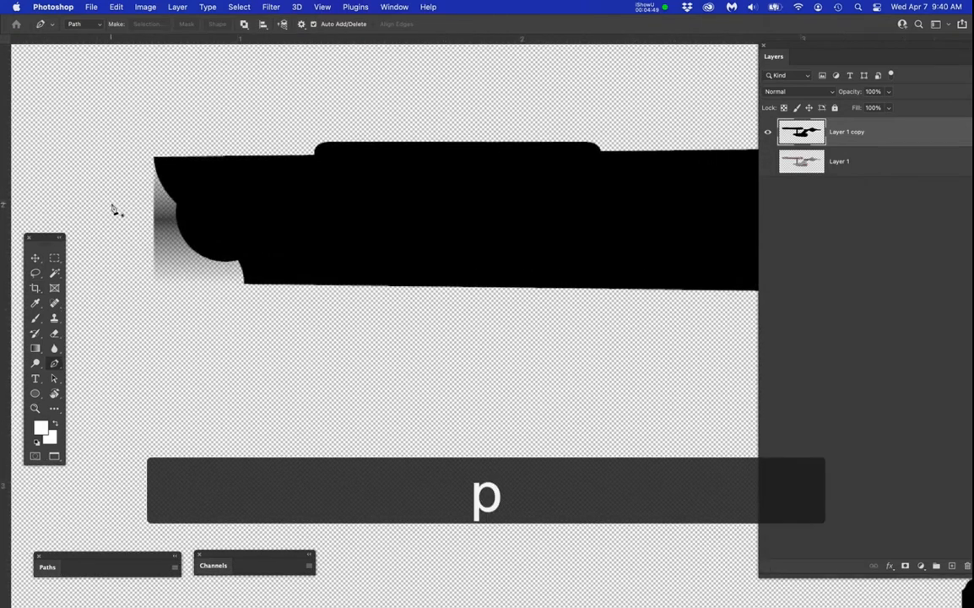
drag(158, 127, 164, 155)
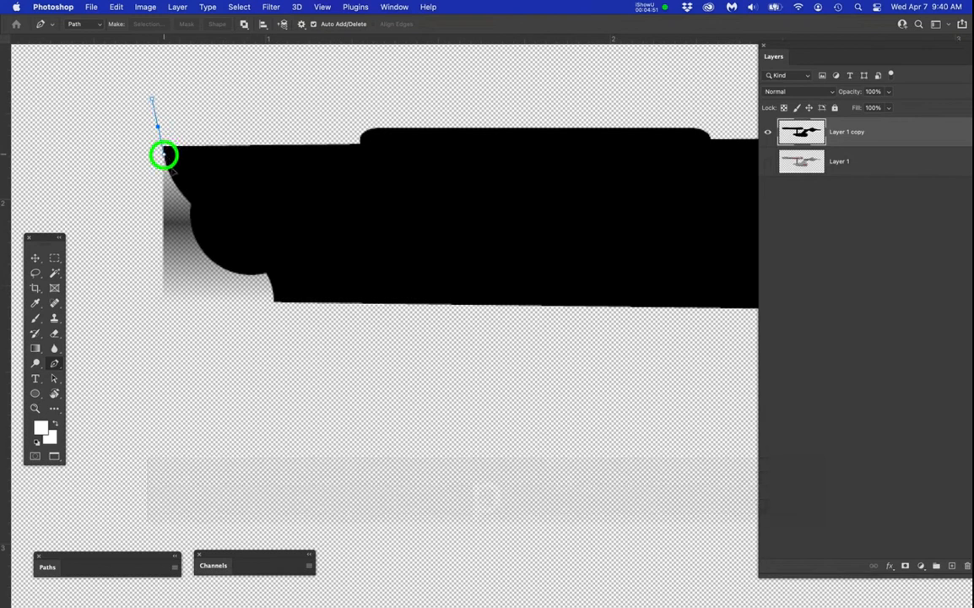
drag(193, 209, 183, 242)
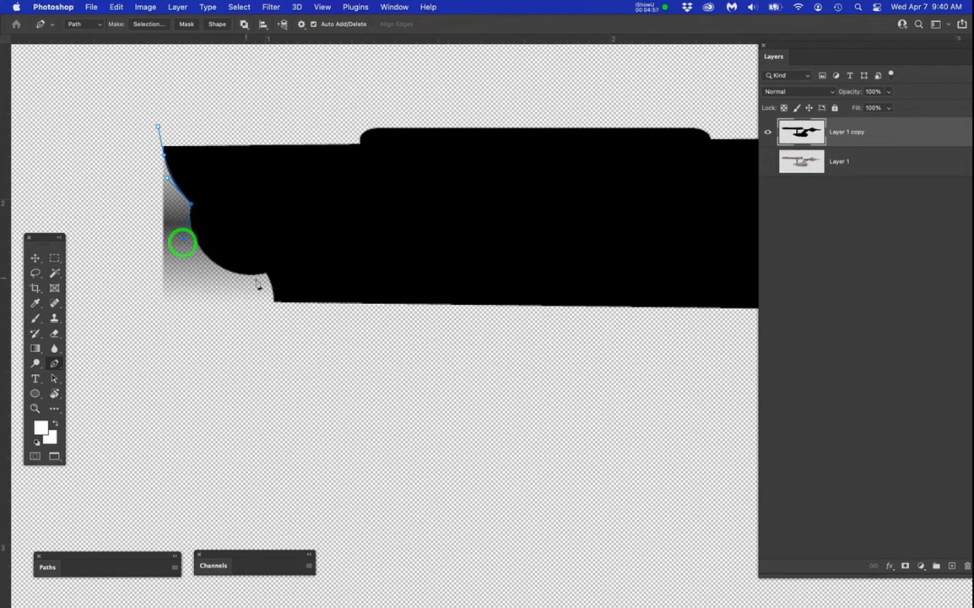
drag(266, 275, 321, 269)
alt+click(269, 284)
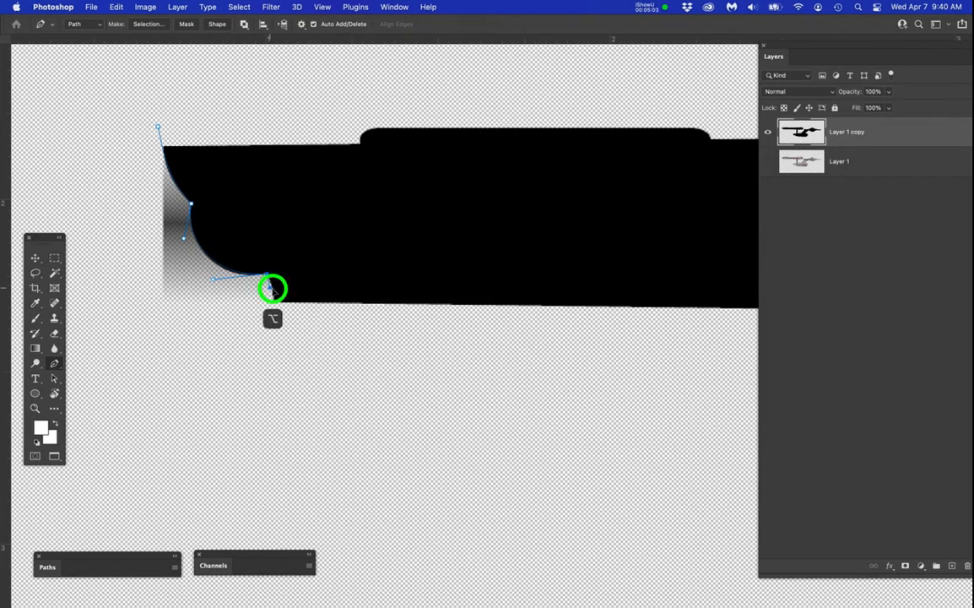
drag(271, 344, 263, 374)
click(113, 341)
click(119, 117)
click(159, 129)
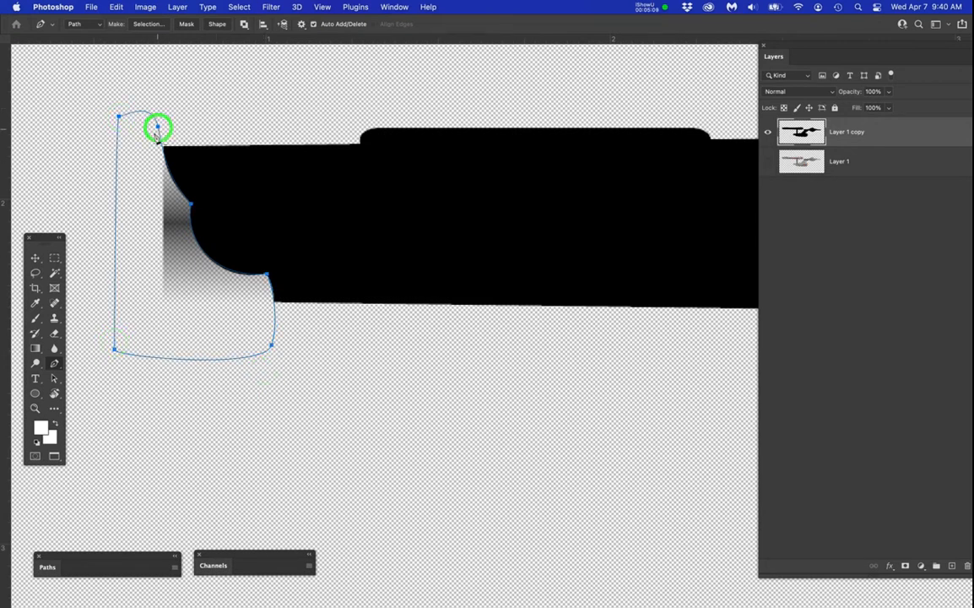
Load the Work Path as a selection, delete the grey gradient behind the nacelle, and deselect.
drag(66, 554, 61, 499)
click(42, 515)
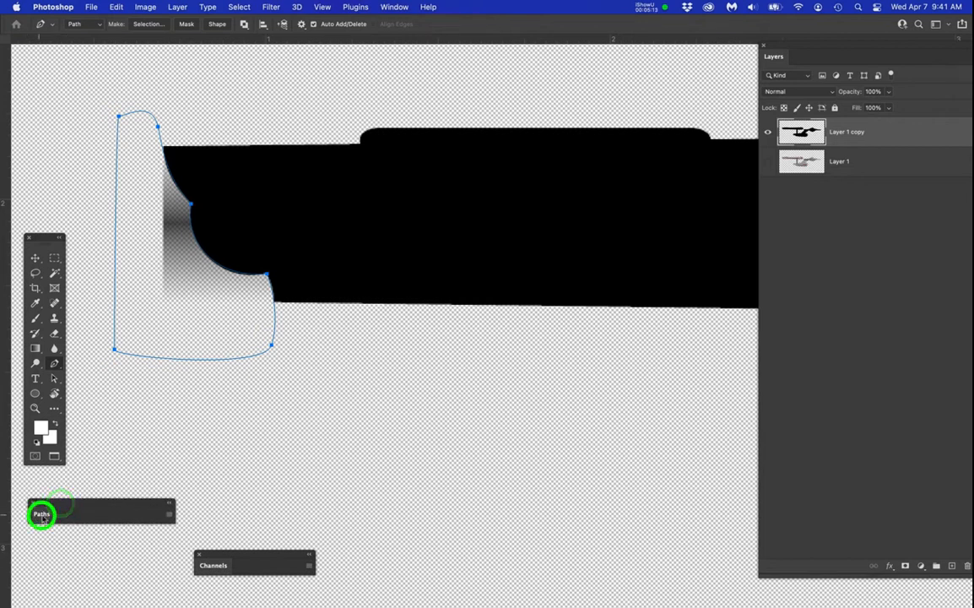
super+click(45, 535)
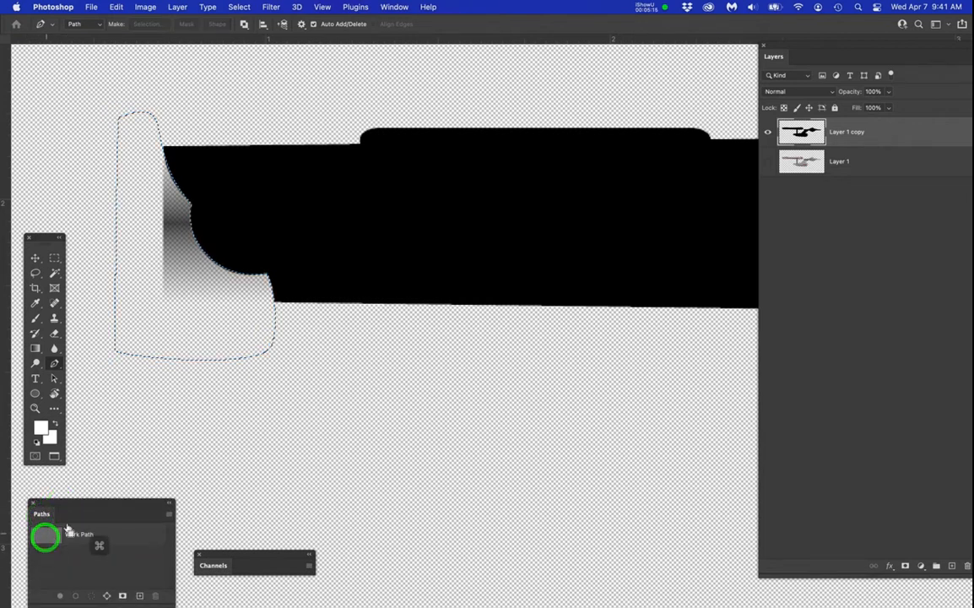
key(Delete)
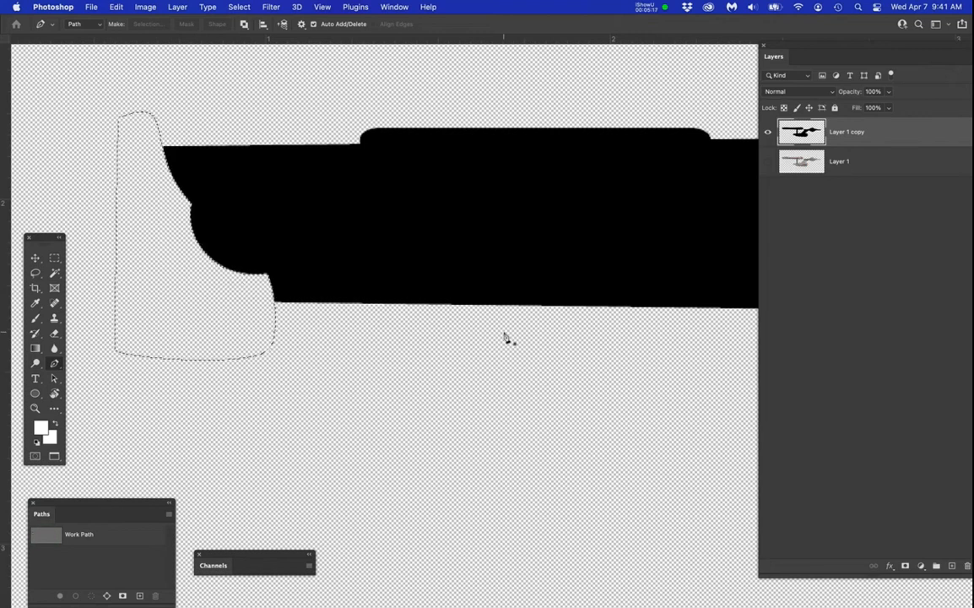
key(super+d)
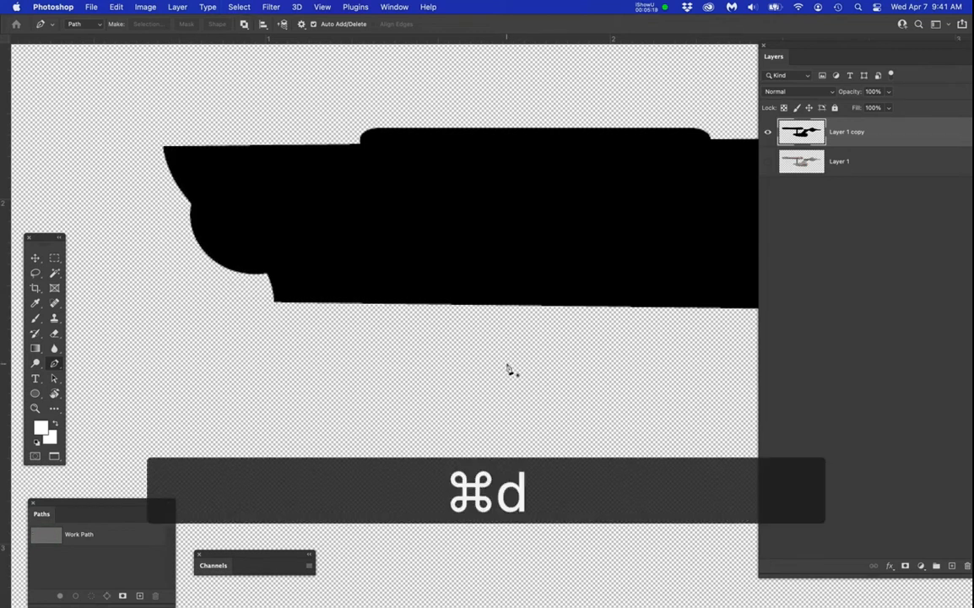
Lasso around the red marks on the ship's neck and lower hull in the silhouette.
scroll(507, 365, down, 5)
drag(510, 363, 367, 339)
drag(578, 378, 376, 326)
drag(523, 353, 338, 303)
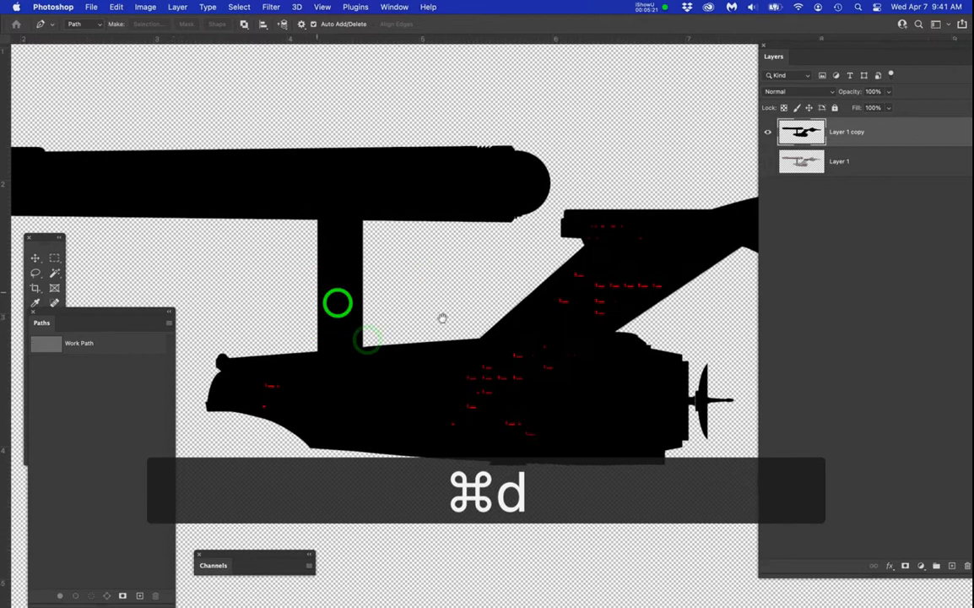
drag(465, 368, 383, 340)
drag(525, 299, 344, 341)
drag(479, 330, 661, 261)
key(l)
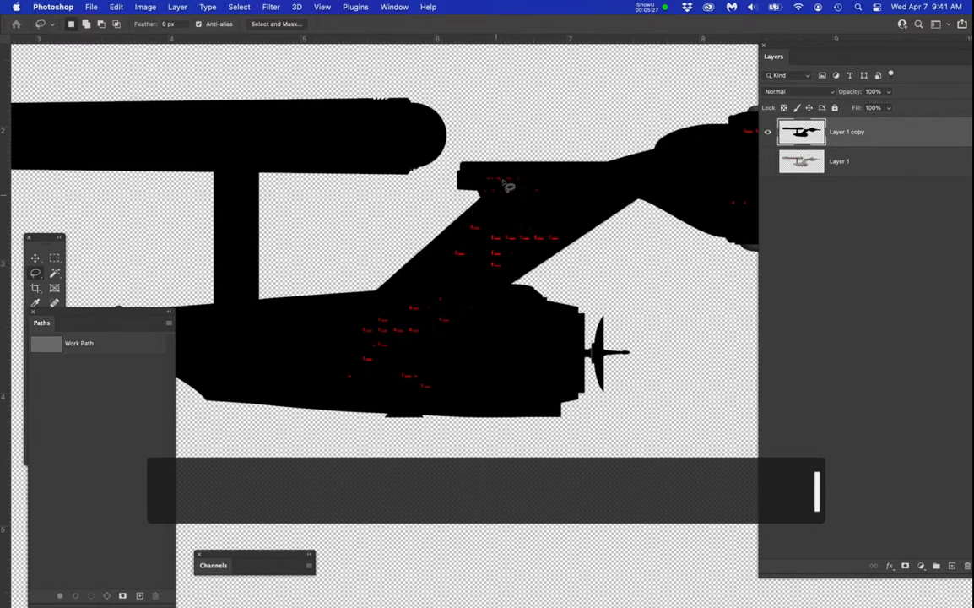
mouse_move(478, 170)
mouse_down()
mouse_move(539, 172)
mouse_move(565, 236)
mouse_move(502, 294)
mouse_move(451, 408)
mouse_move(363, 406)
mouse_move(311, 374)
mouse_move(362, 298)
mouse_move(425, 285)
mouse_move(433, 254)
mouse_move(482, 205)
mouse_move(479, 171)
mouse_up()
Add lasso selections around the two groups of red marks on the saucer's upper and middle parts.
key(space)
drag(585, 284, 375, 341)
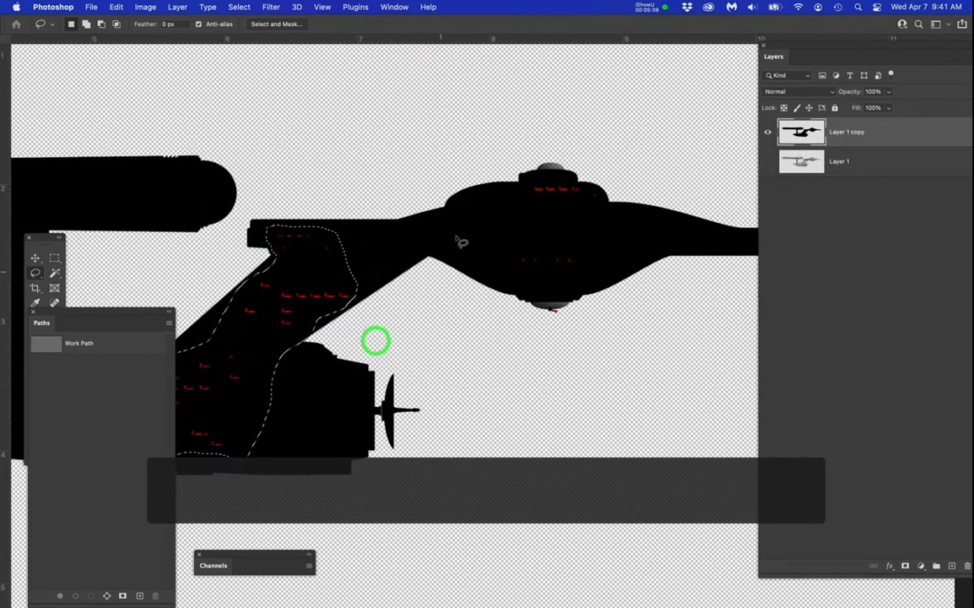
key(shift)
mouse_move(524, 192)
mouse_down()
mouse_move(550, 179)
mouse_move(606, 197)
mouse_move(571, 205)
mouse_move(522, 194)
mouse_up()
mouse_move(515, 243)
mouse_down()
mouse_move(572, 250)
mouse_move(581, 272)
mouse_move(504, 288)
mouse_move(494, 252)
mouse_move(533, 238)
mouse_up()
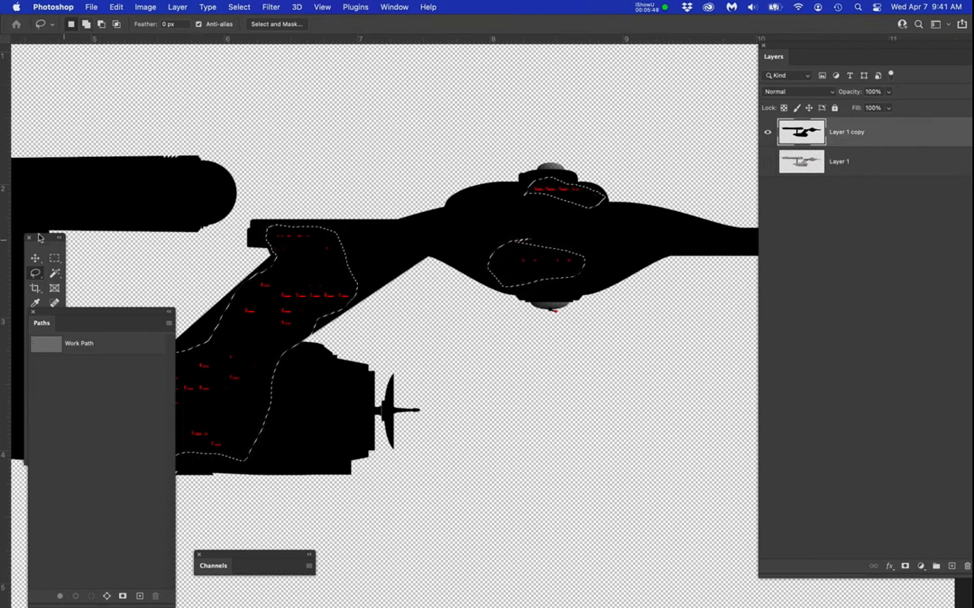
Move the Tools panel clear of the Paths panel and set the foreground color to near-black 020000.
drag(39, 237, 91, 80)
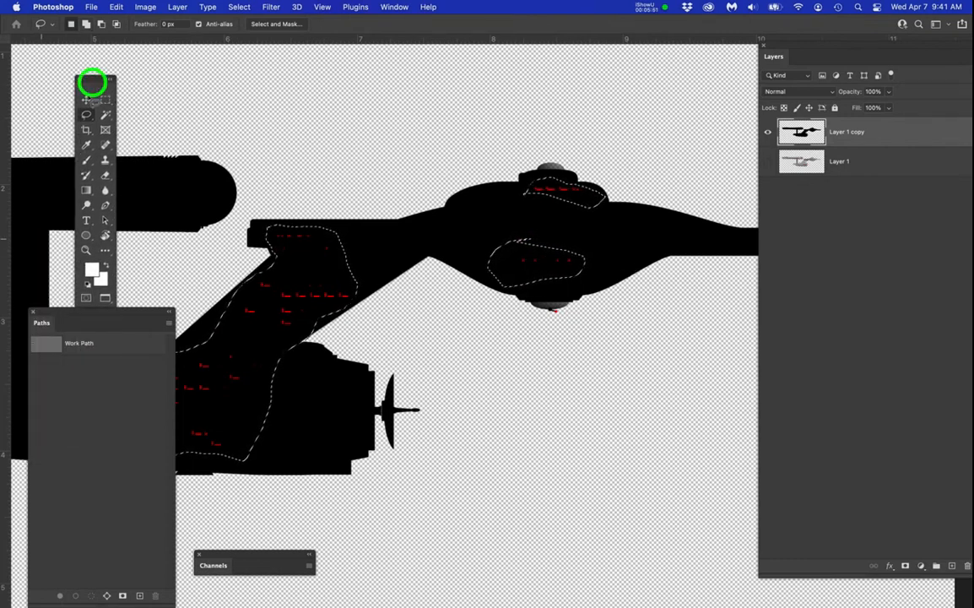
click(90, 270)
drag(348, 239, 369, 236)
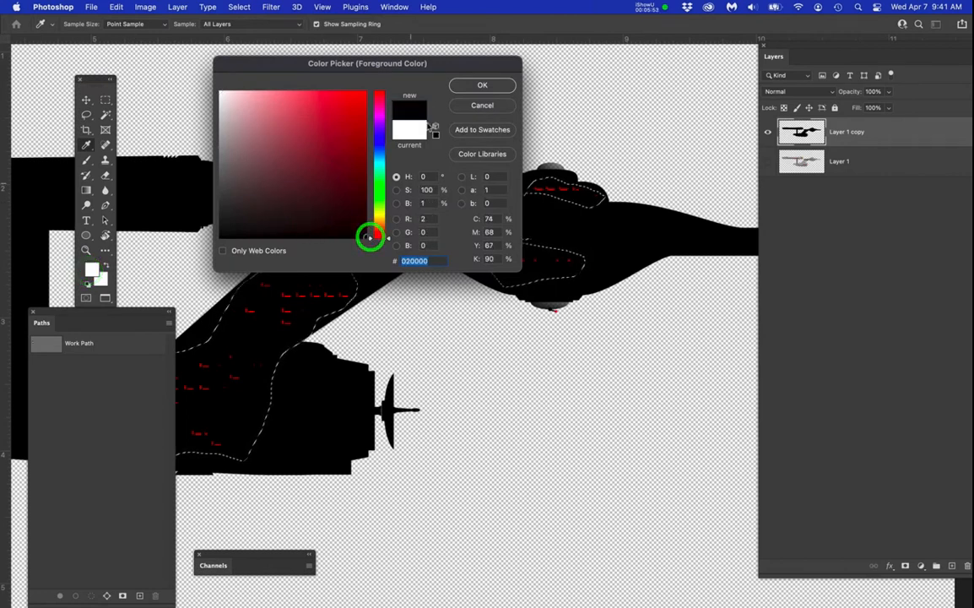
click(473, 85)
key(l)
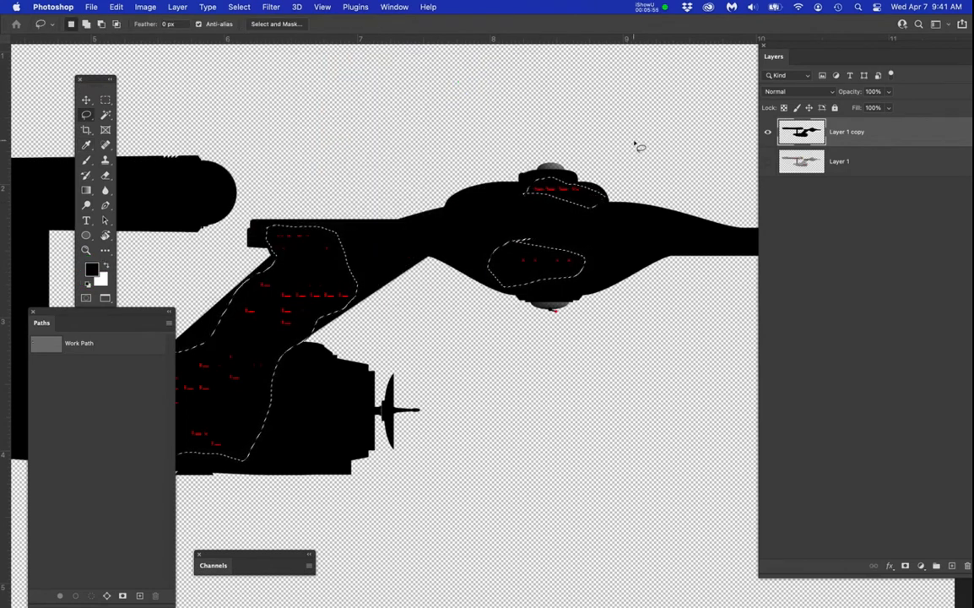
Fill the selected red-marked areas with the foreground color and deselect.
key(alt+BackSpace)
key(super+d)
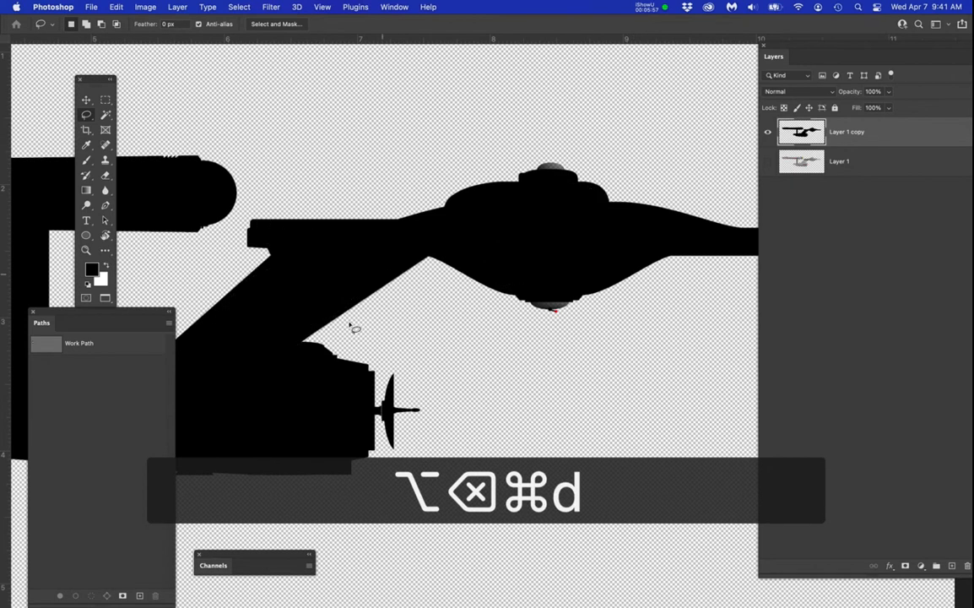
scroll(351, 326, down, 5)
mouse_move(361, 321)
mouse_down()
mouse_move(511, 305)
mouse_move(519, 292)
mouse_move(504, 275)
mouse_up()
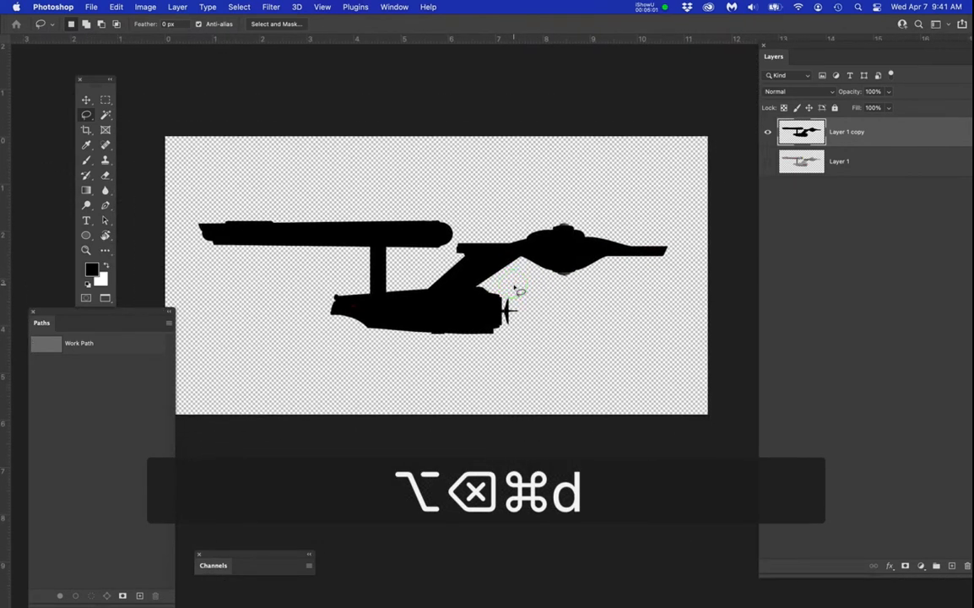
Start saving the document to the Desktop with WordCloud as the file name.
key(super+s)
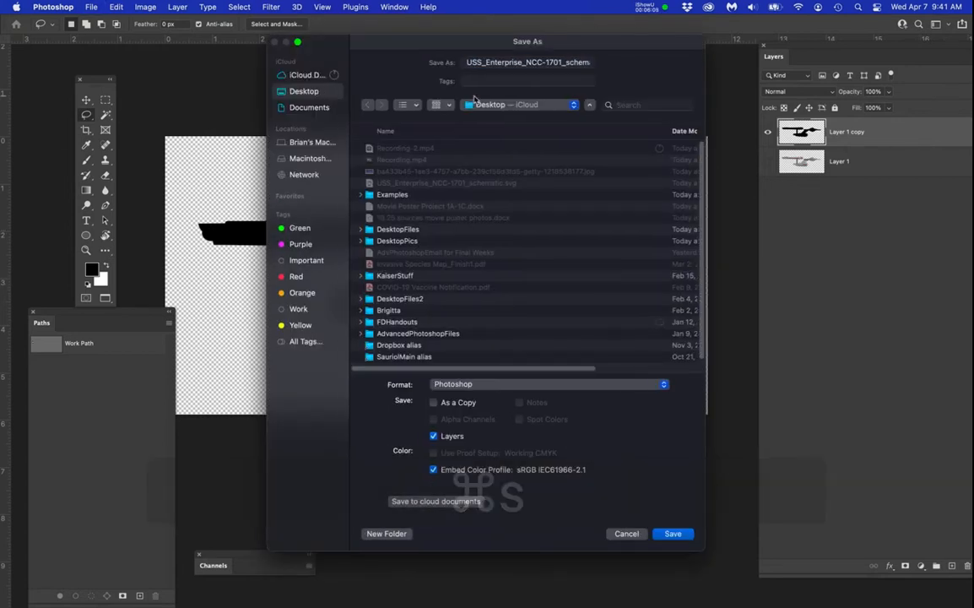
click(535, 63)
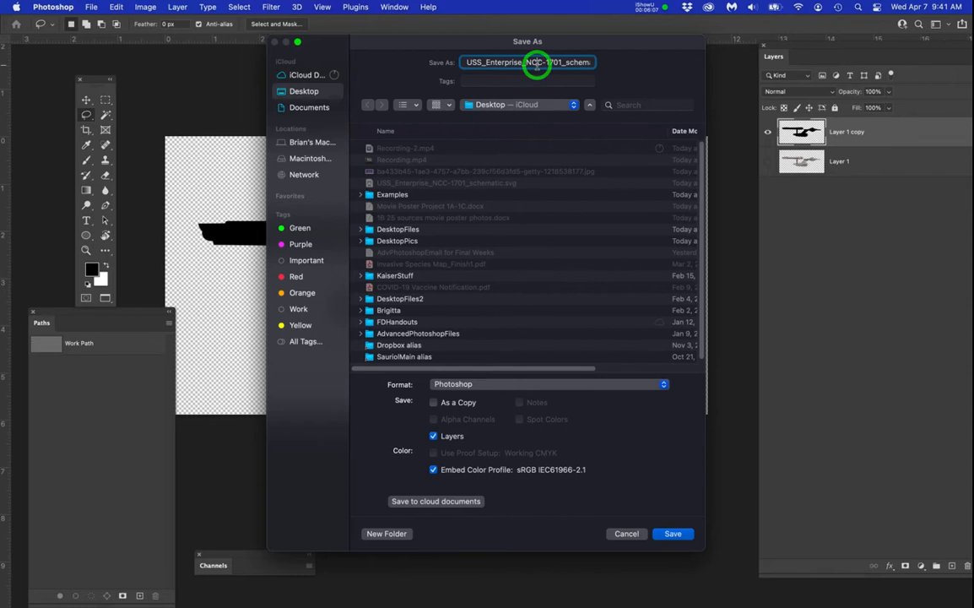
triple_click(537, 65)
key(super+x)
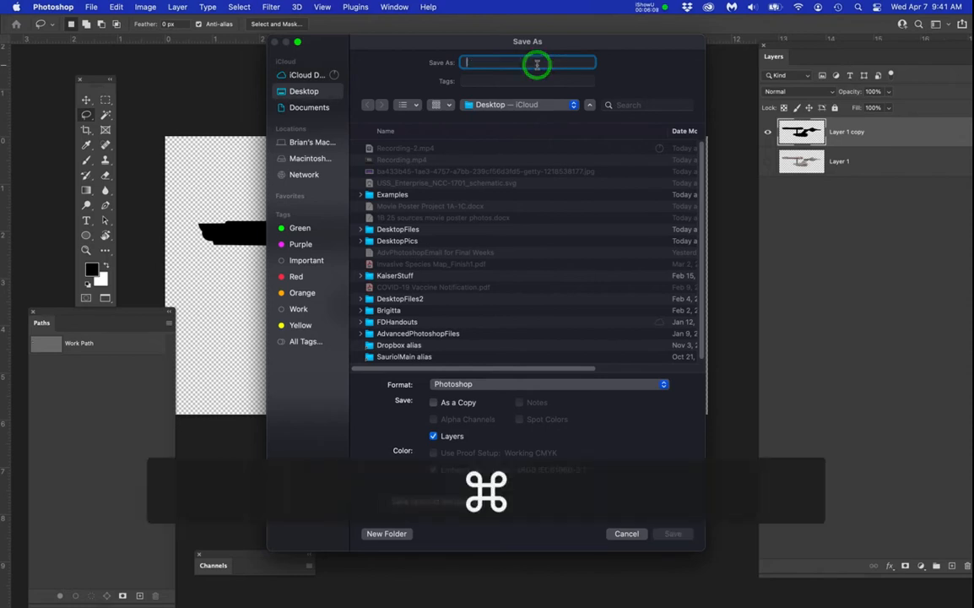
text(Wo)
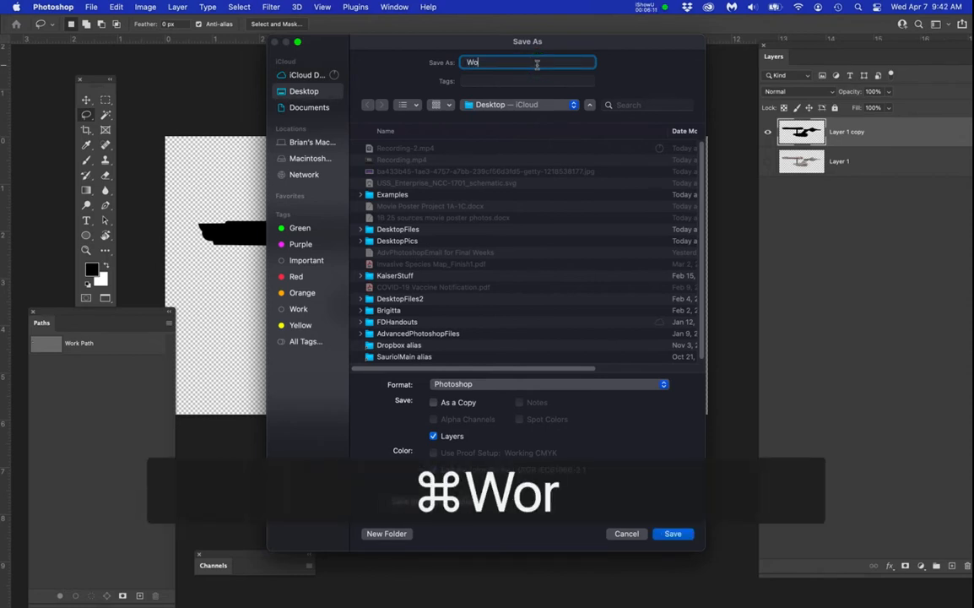
text(rdCloud)
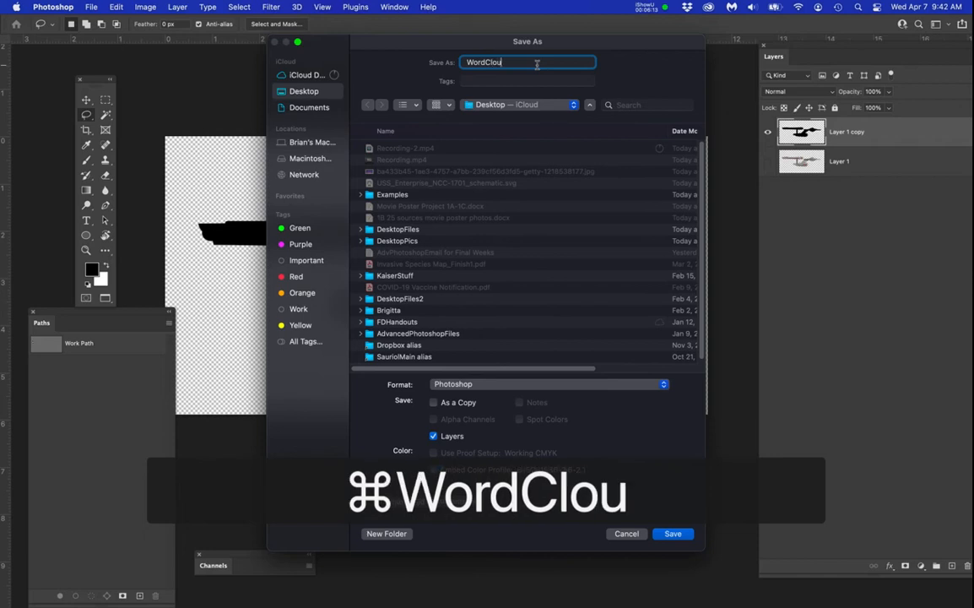
click(486, 386)
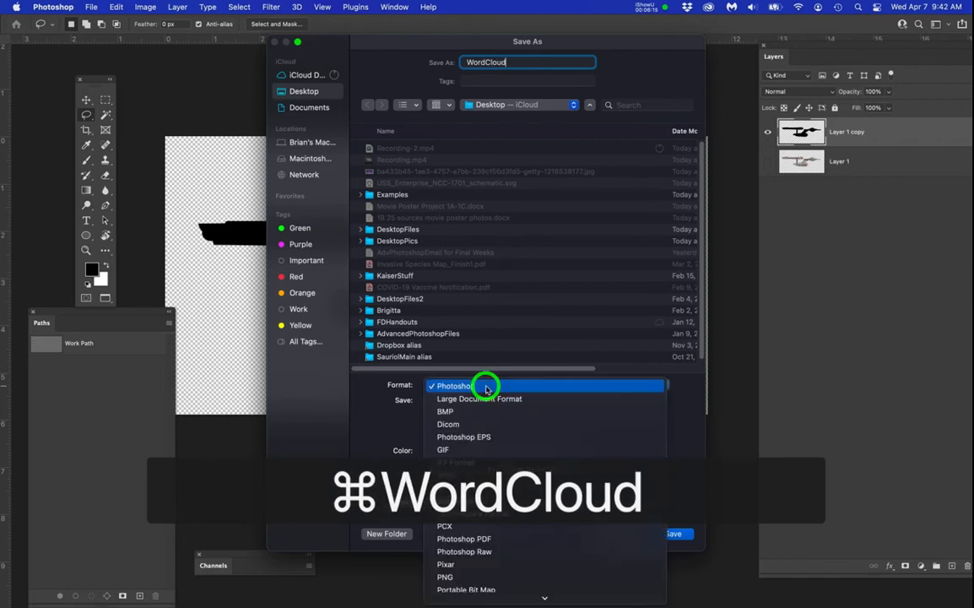
click(476, 386)
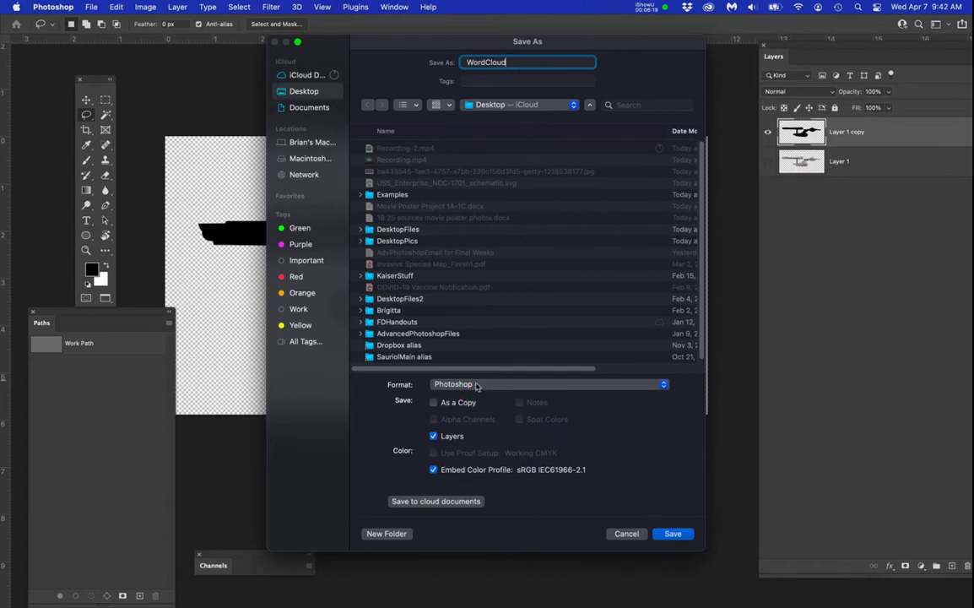
click(476, 384)
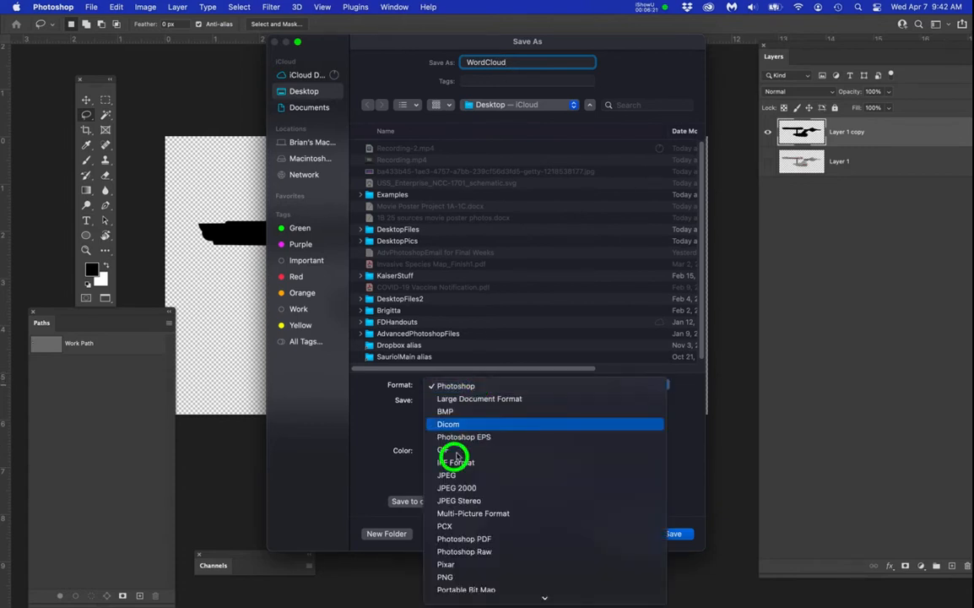
click(454, 471)
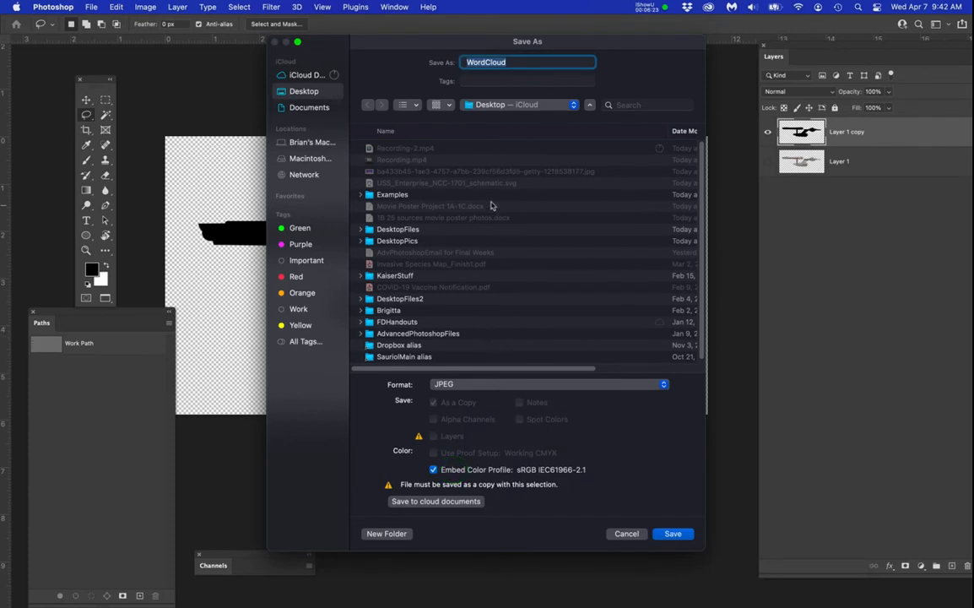
click(476, 386)
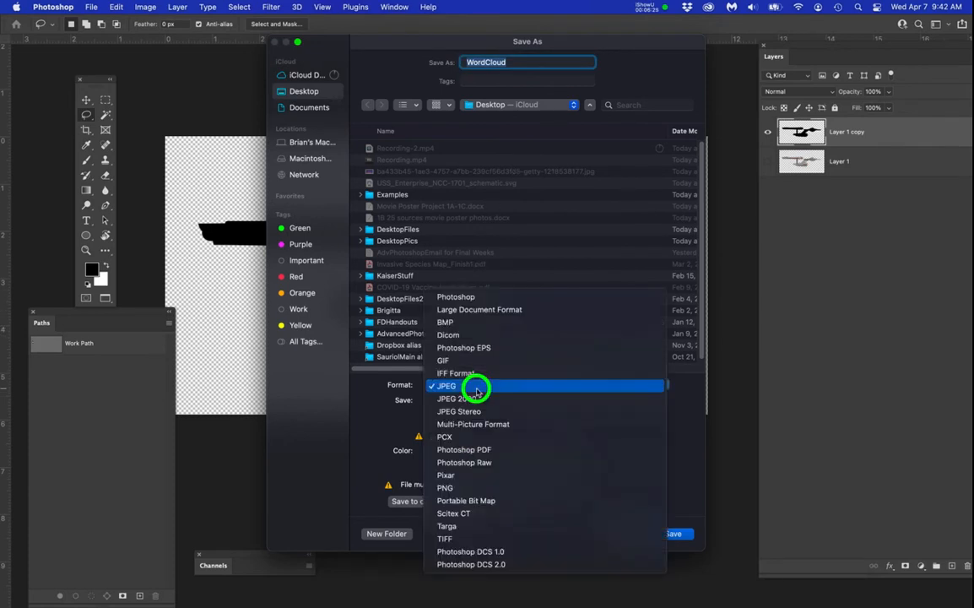
click(467, 298)
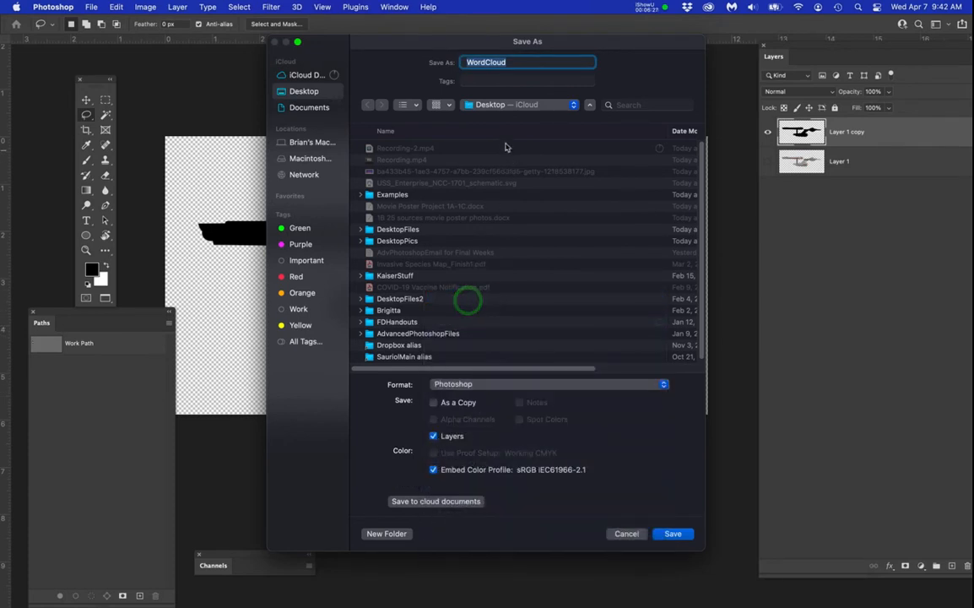
Save WordCloud to the Desktop in Photoshop format with Maximize Compatibility on.
click(511, 64)
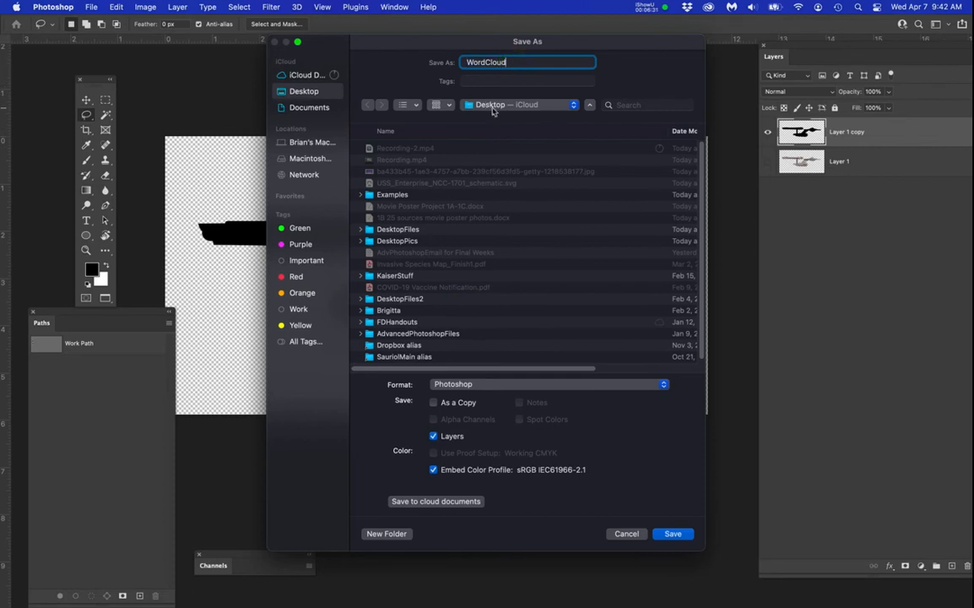
click(675, 533)
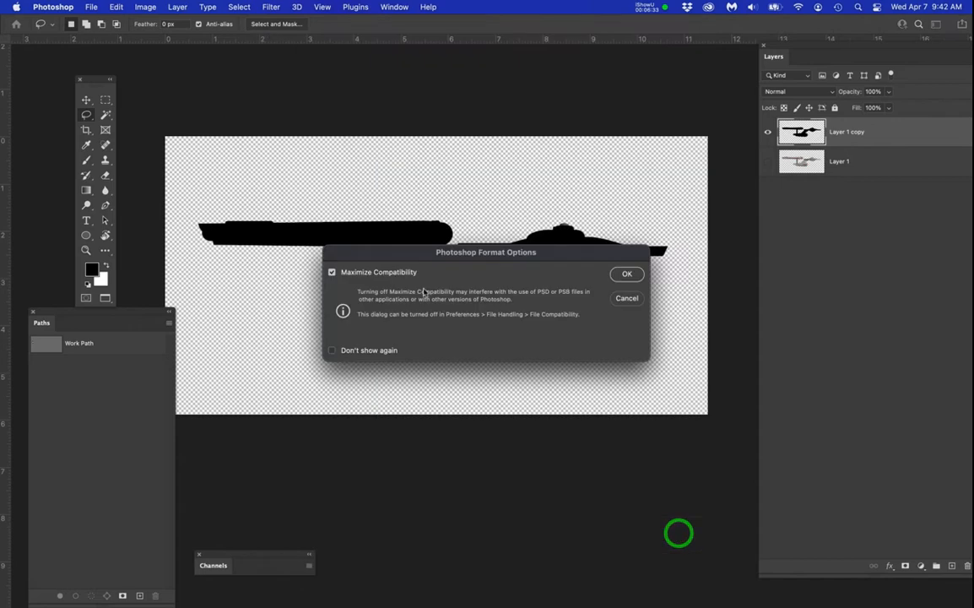
click(627, 276)
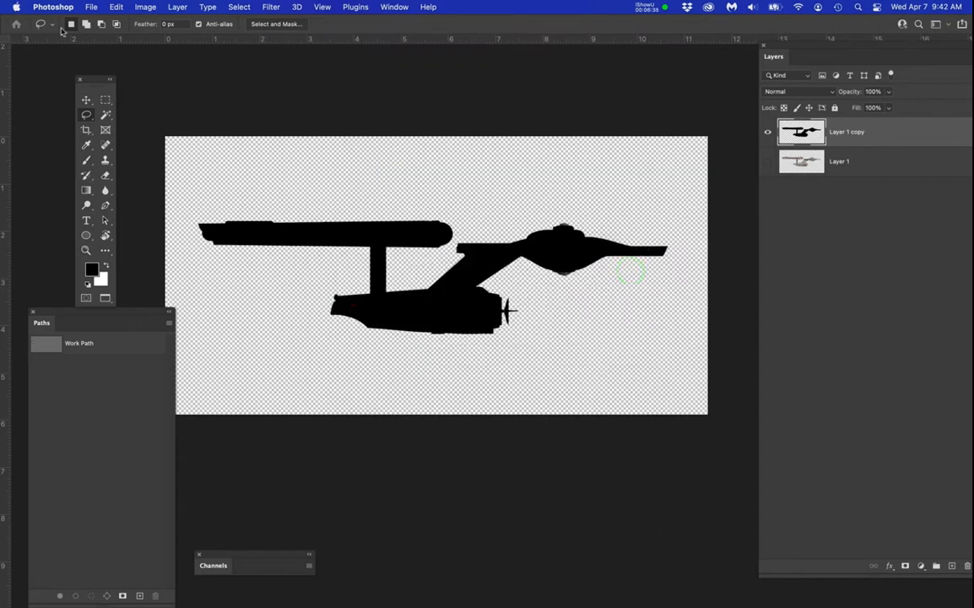
Hide Photoshop, preview the saved WordCloud.psd on the desktop, and open it again in Photoshop.
click(50, 7)
click(61, 85)
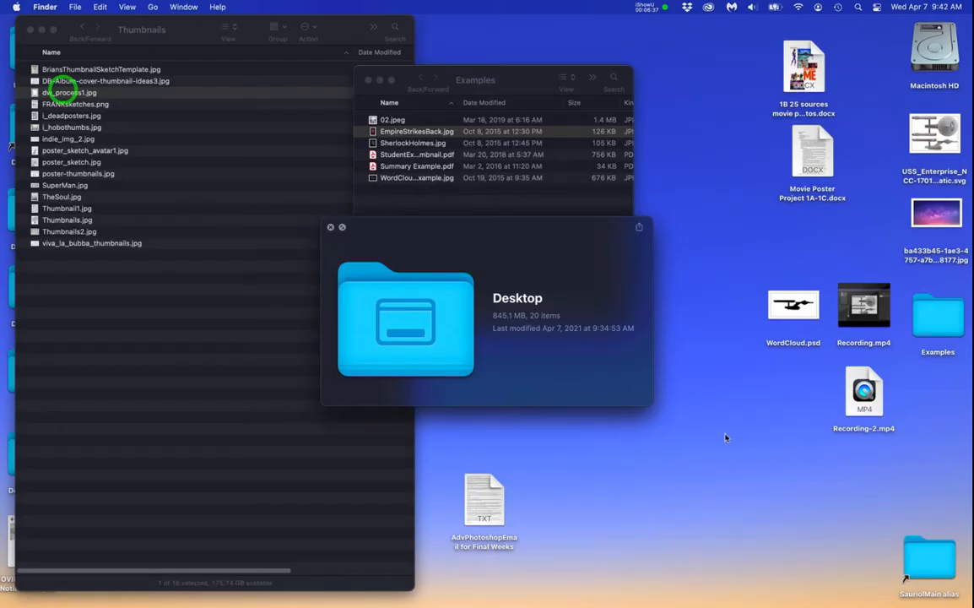
click(794, 312)
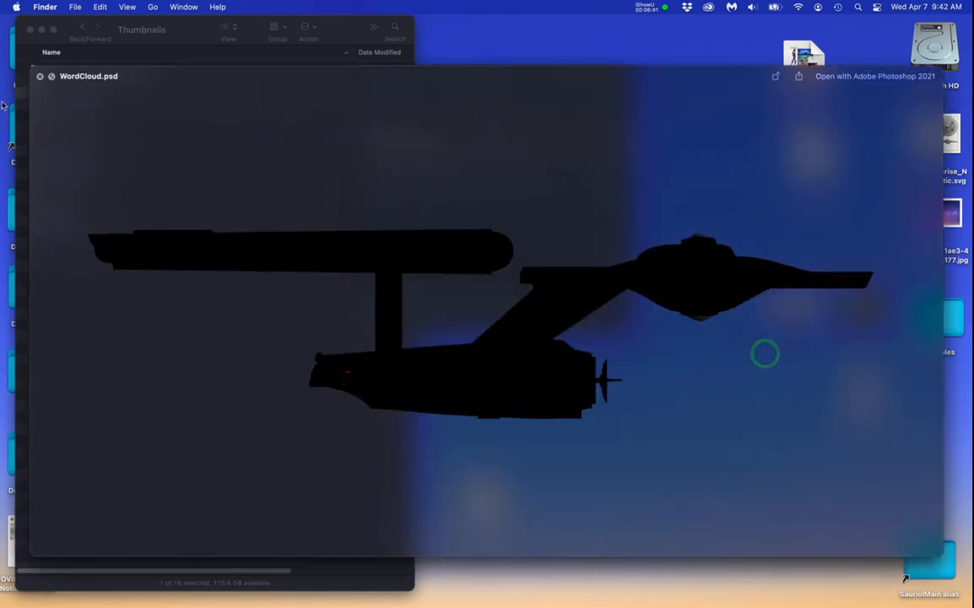
click(40, 77)
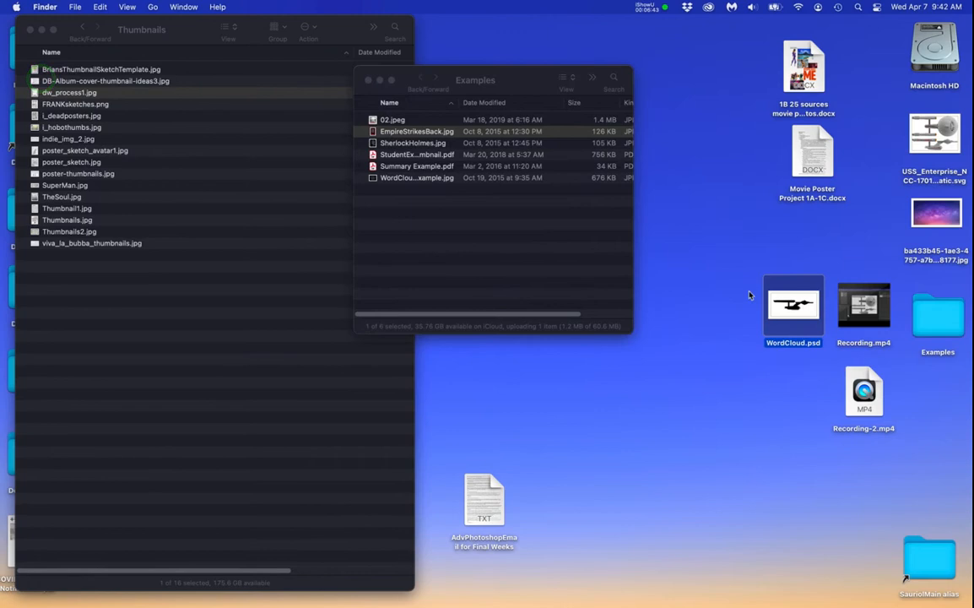
double_click(791, 310)
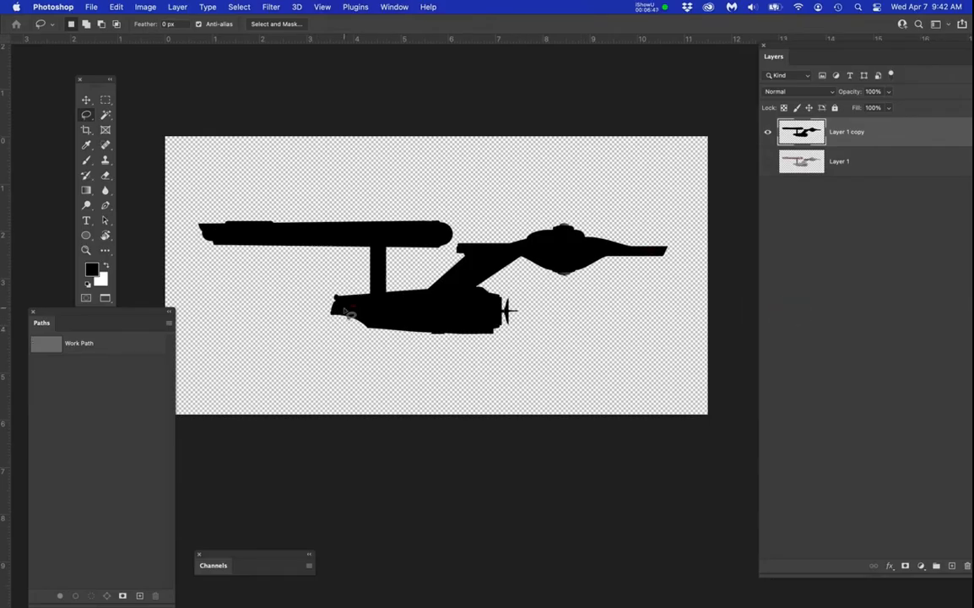
Lasso the remaining red marks at the rear of the lower hull, fill them with the foreground color, and deselect.
scroll(348, 313, up, 5)
mouse_move(364, 276)
mouse_down()
mouse_move(400, 290)
mouse_move(430, 329)
mouse_move(418, 345)
mouse_move(371, 336)
mouse_move(349, 309)
mouse_move(368, 280)
mouse_up()
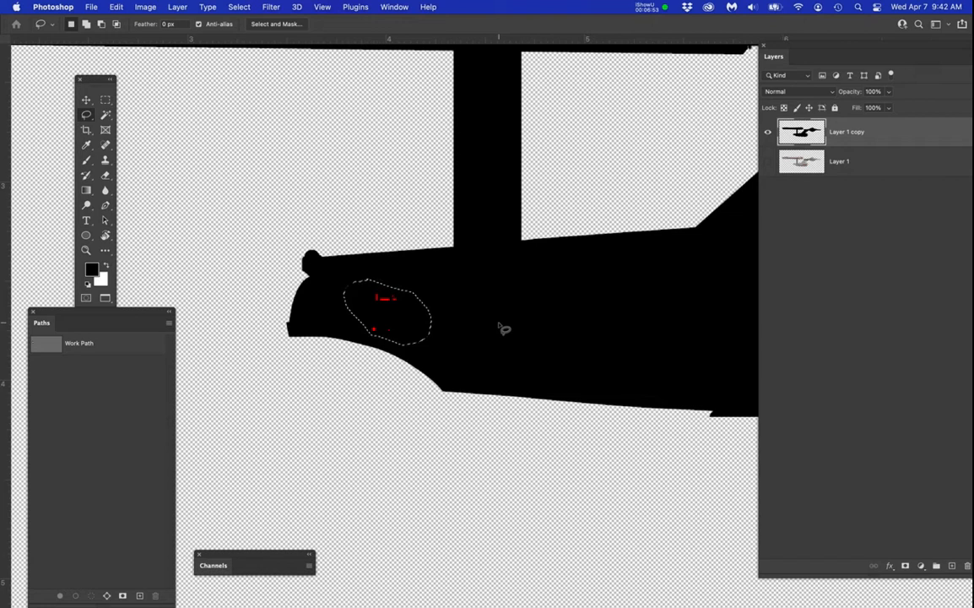
key(alt+BackSpace)
key(cmd+d)
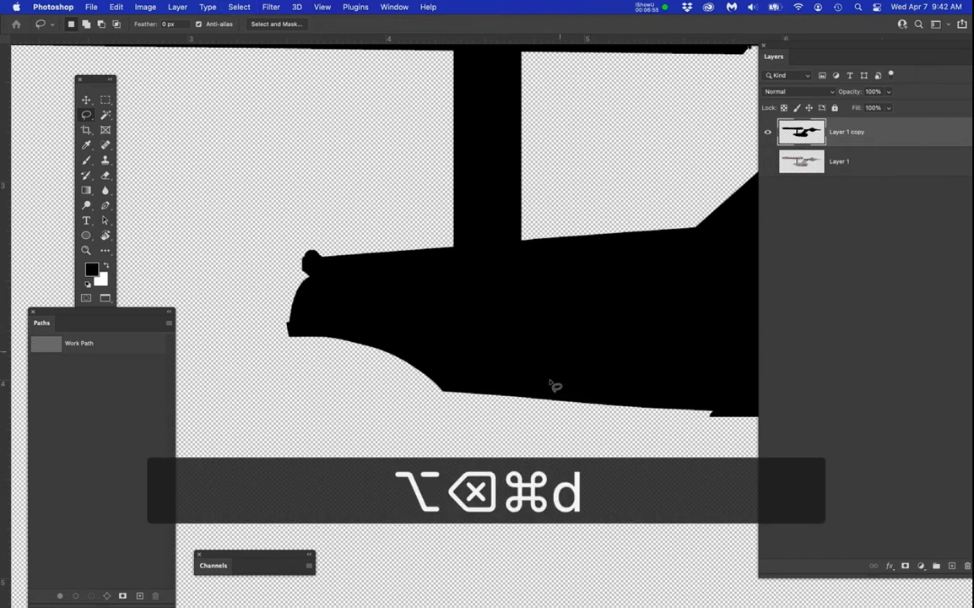
Enlarge the silhouette on Layer 1 copy proportionally to about 115% so it nearly spans the canvas width.
scroll(550, 385, down, 5)
click(469, 347)
scroll(468, 347, down, 3)
scroll(468, 347, right, 5)
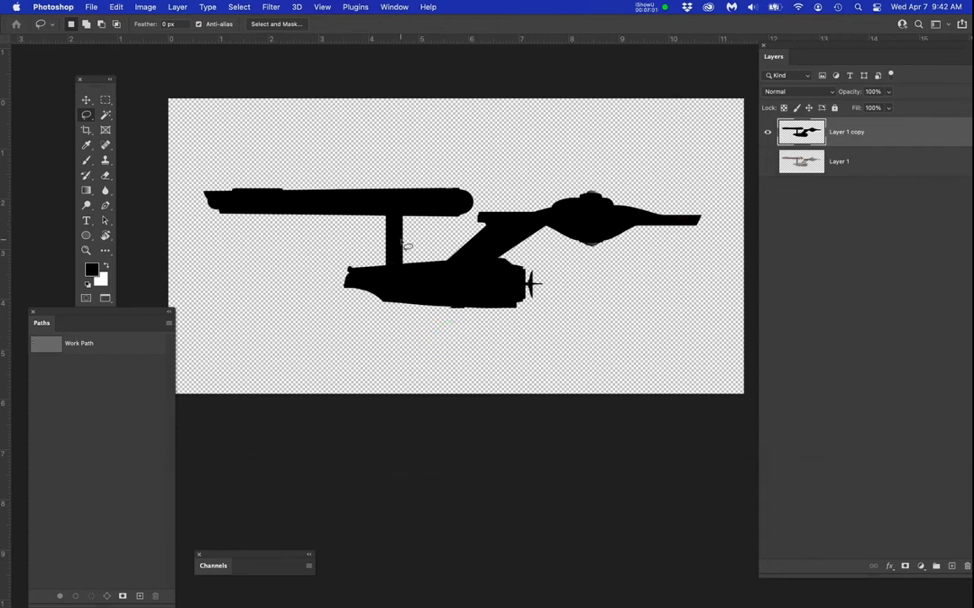
click(799, 135)
key(super+t)
drag(702, 310, 737, 350)
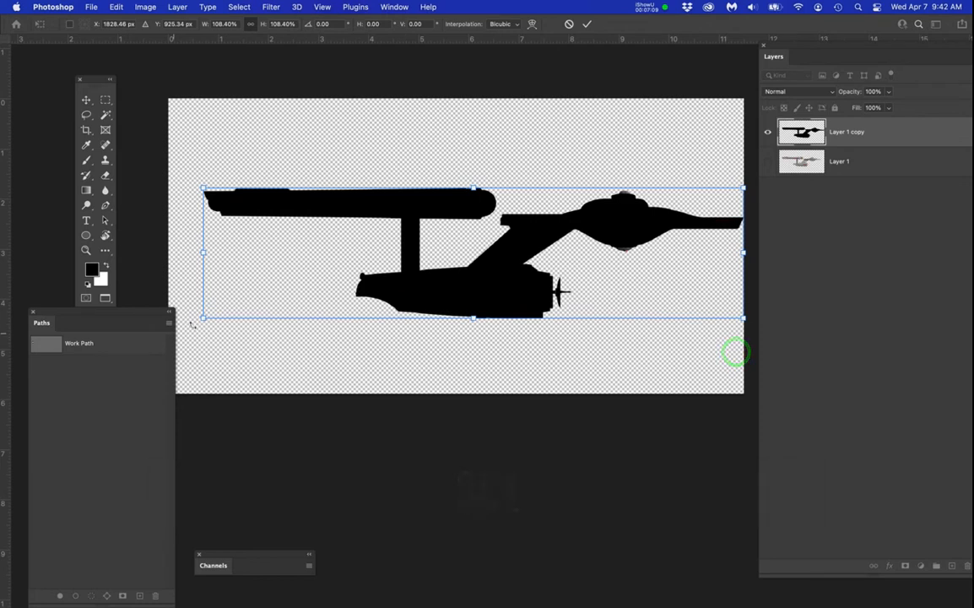
drag(203, 319, 175, 338)
drag(447, 284, 448, 278)
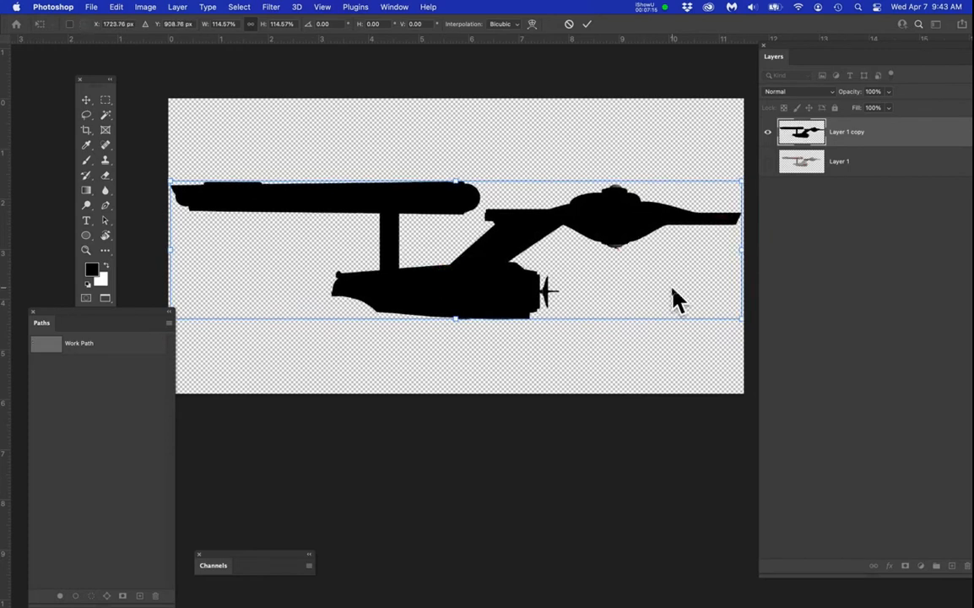
Shrink the silhouette slightly from its front end, adjust its position, and apply the transform.
drag(741, 180, 736, 186)
click(616, 225)
drag(616, 224, 615, 219)
key(Return)
key(l)
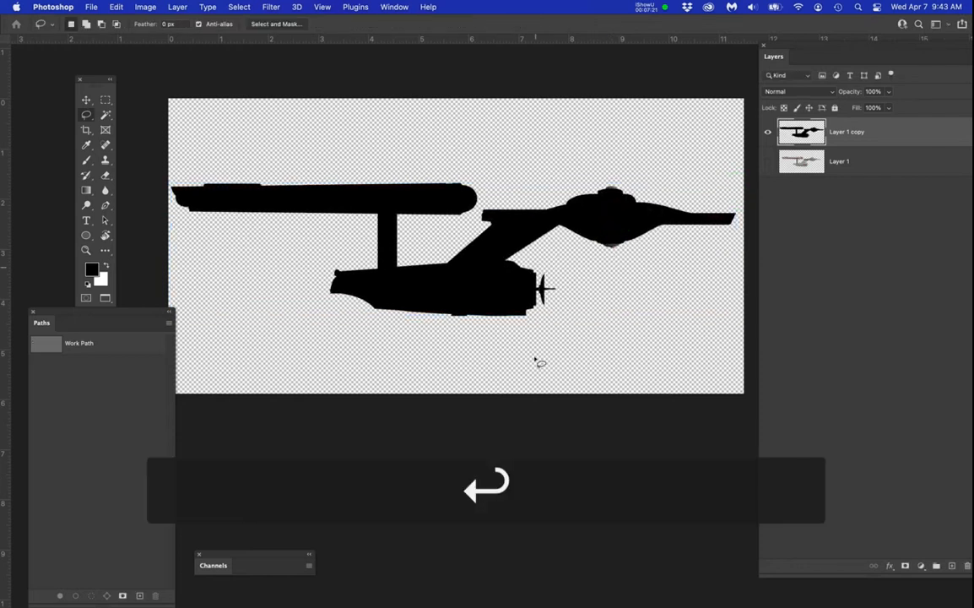
Hide Photoshop and open the purple starry-sky JPEG from the desktop in Photoshop.
click(59, 8)
click(72, 87)
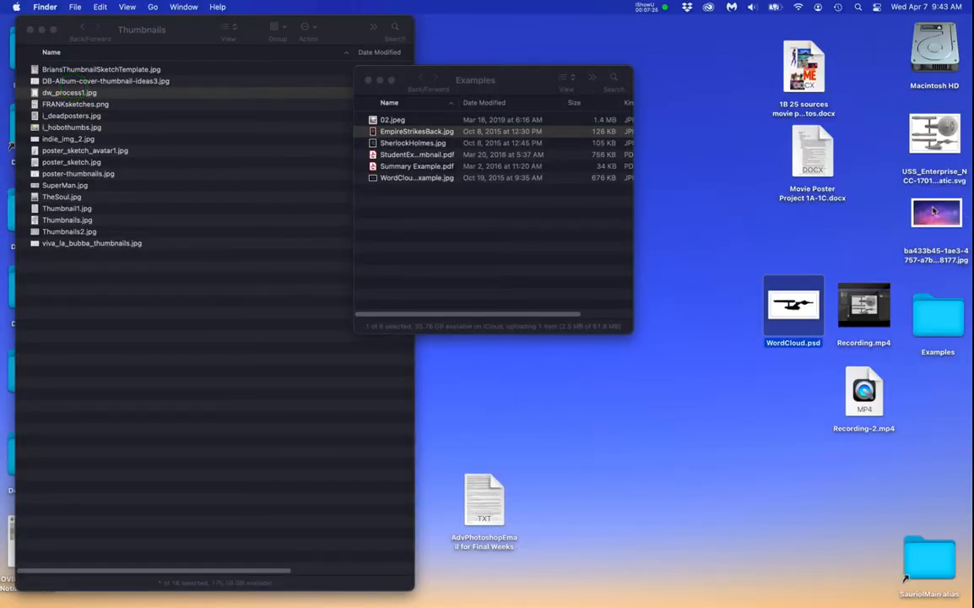
double_click(933, 216)
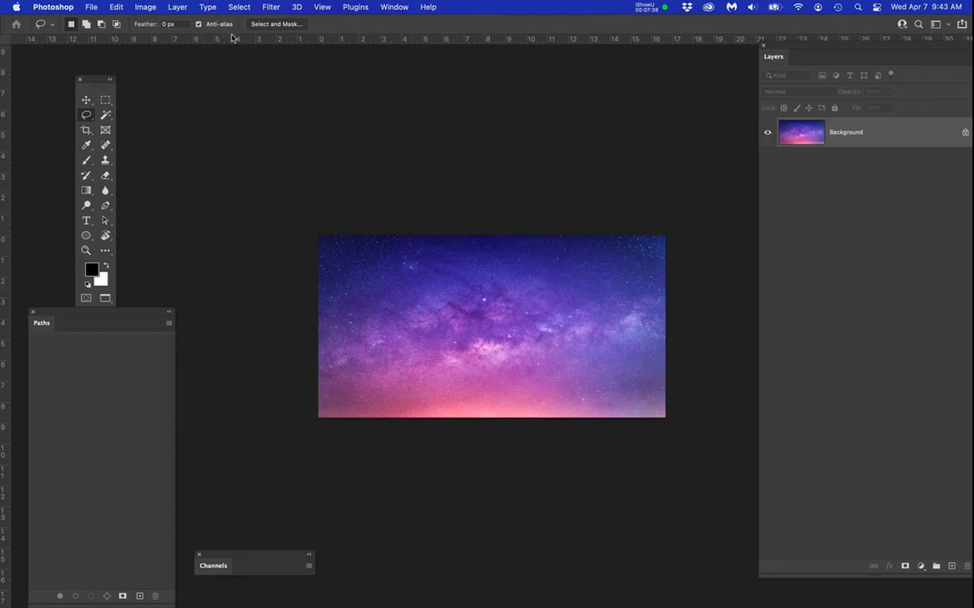
Switch to the silhouette document and resize the image to 10 inches wide, keeping proportions and 300 pixels/inch.
key(super+grave)
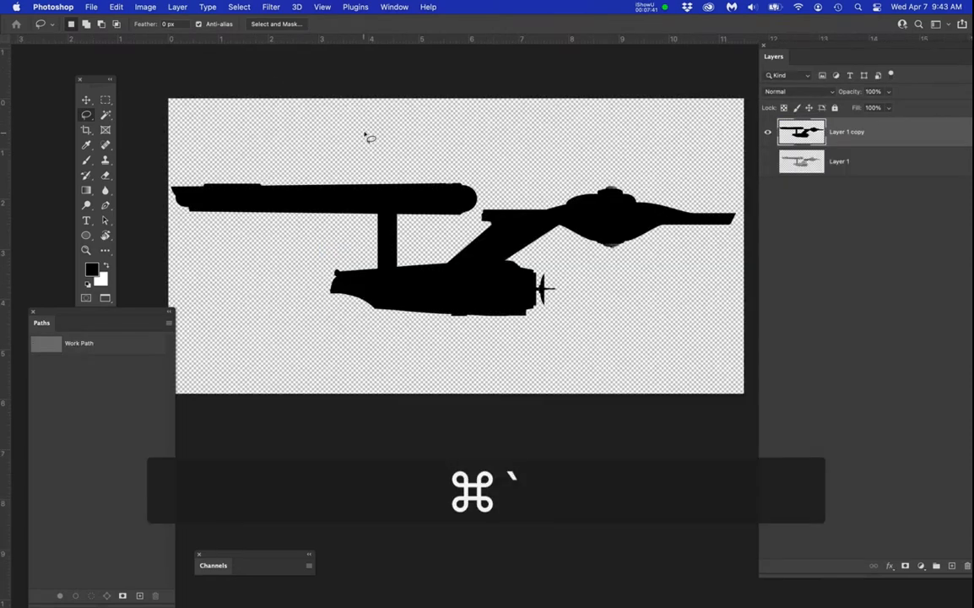
key(alt+super+i)
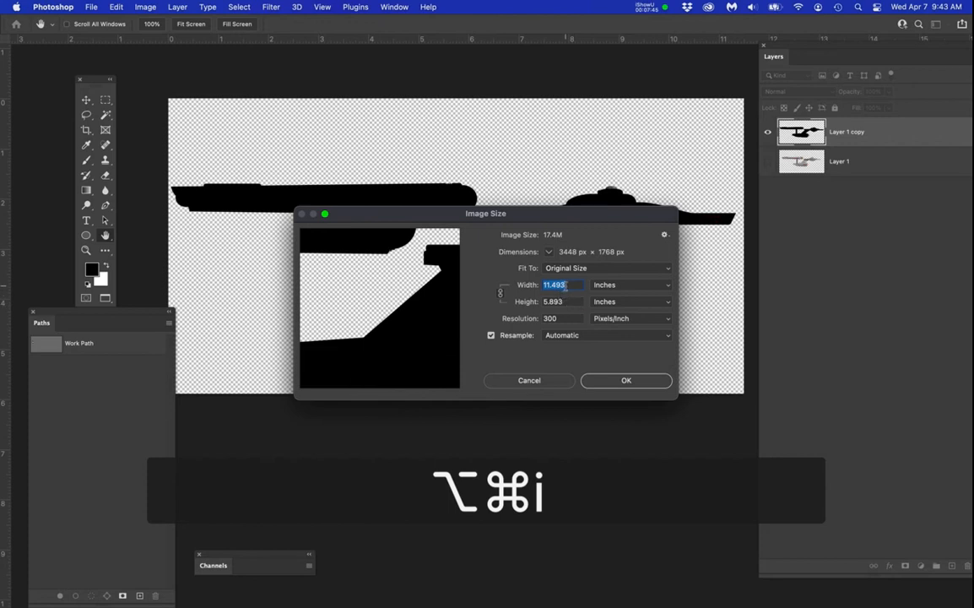
drag(567, 286, 541, 283)
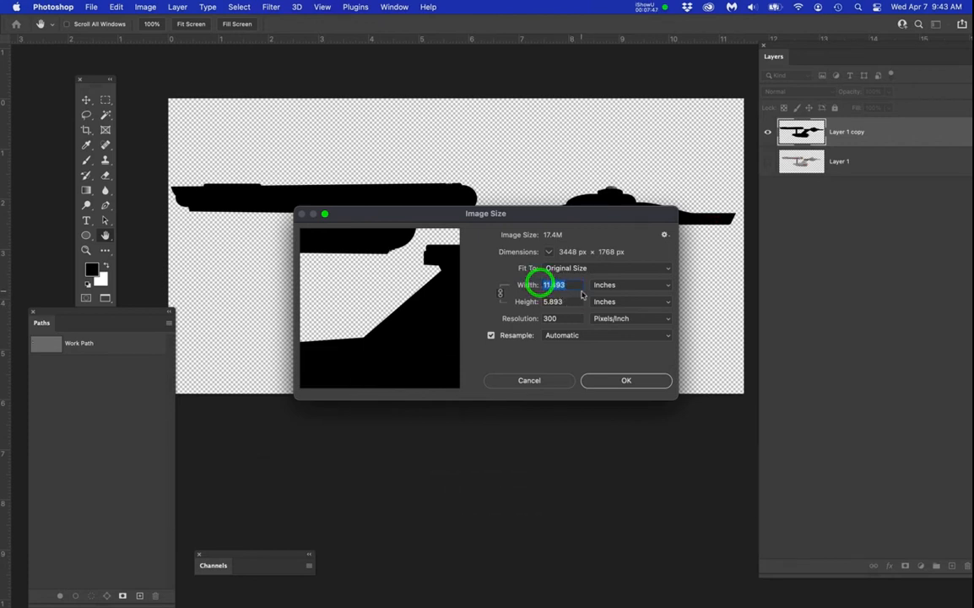
text(10)
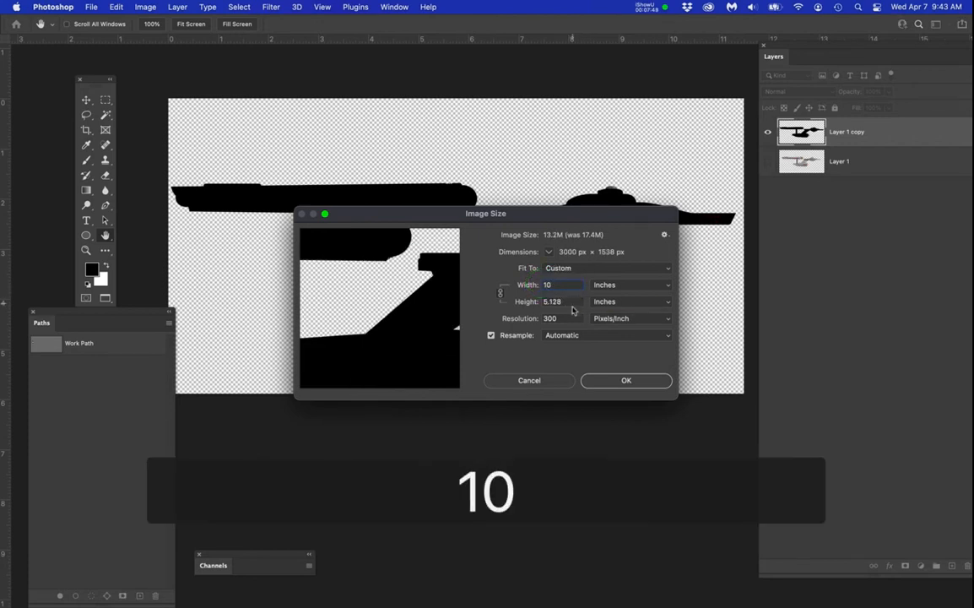
click(635, 383)
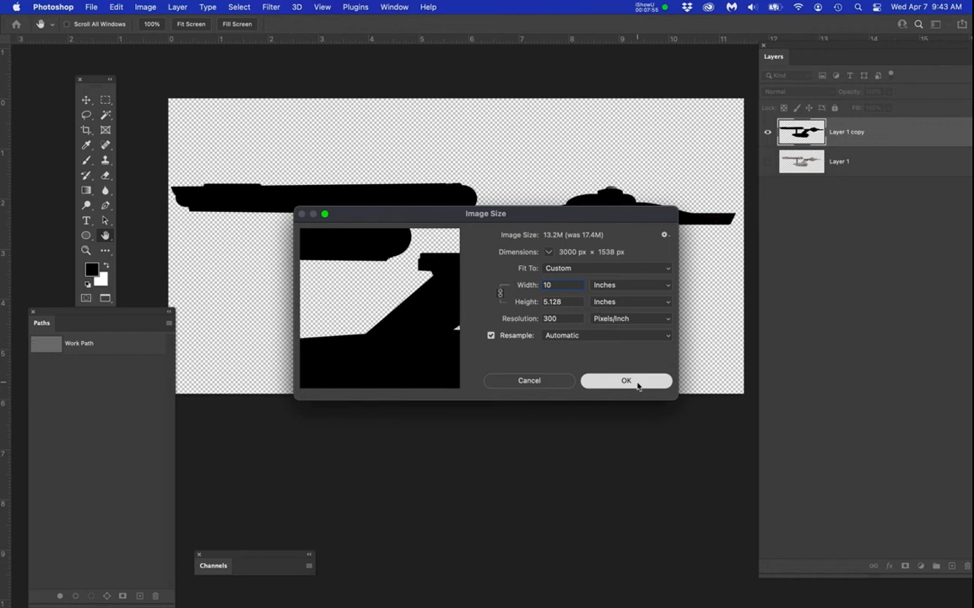
key(l)
Duplicate the starry-sky image's Background layer into WordCloud.psd, and close the starry-sky image.
key(super+grave)
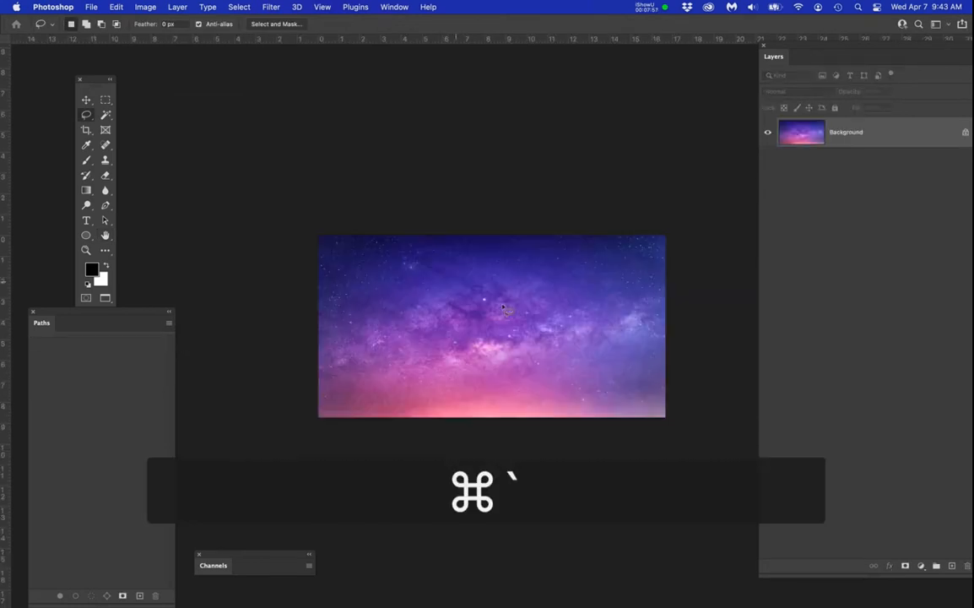
right_click(891, 130)
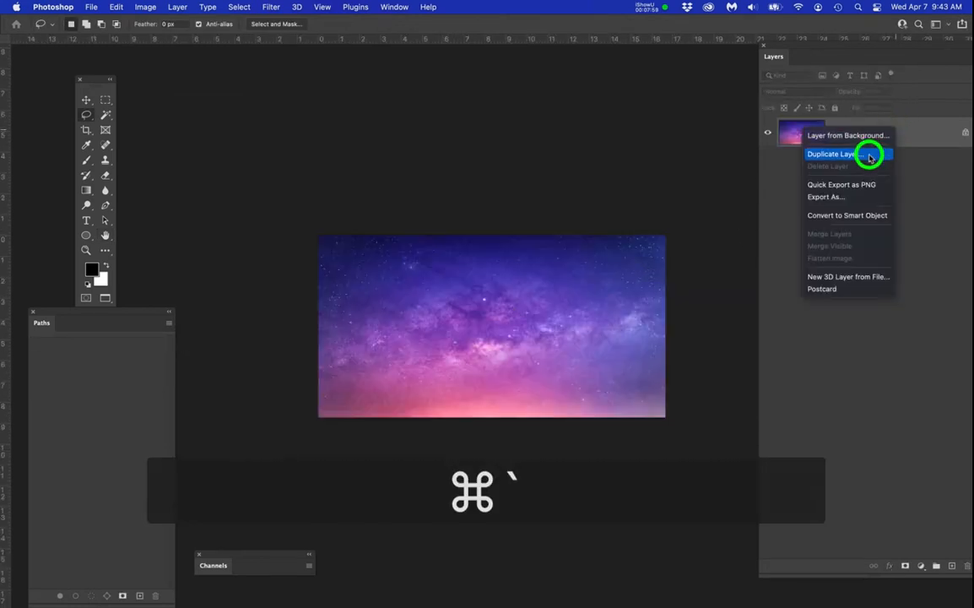
click(868, 154)
click(482, 312)
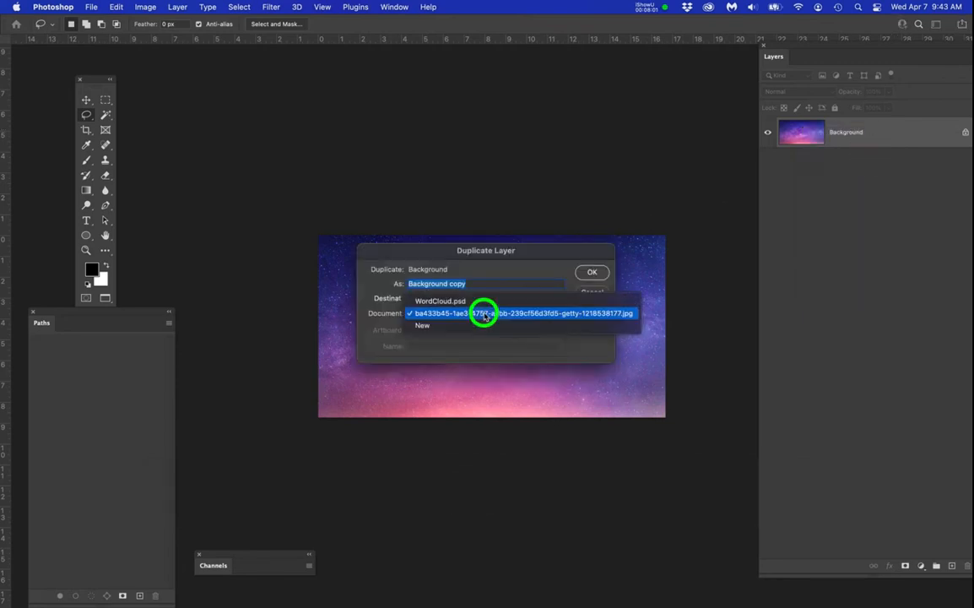
click(468, 300)
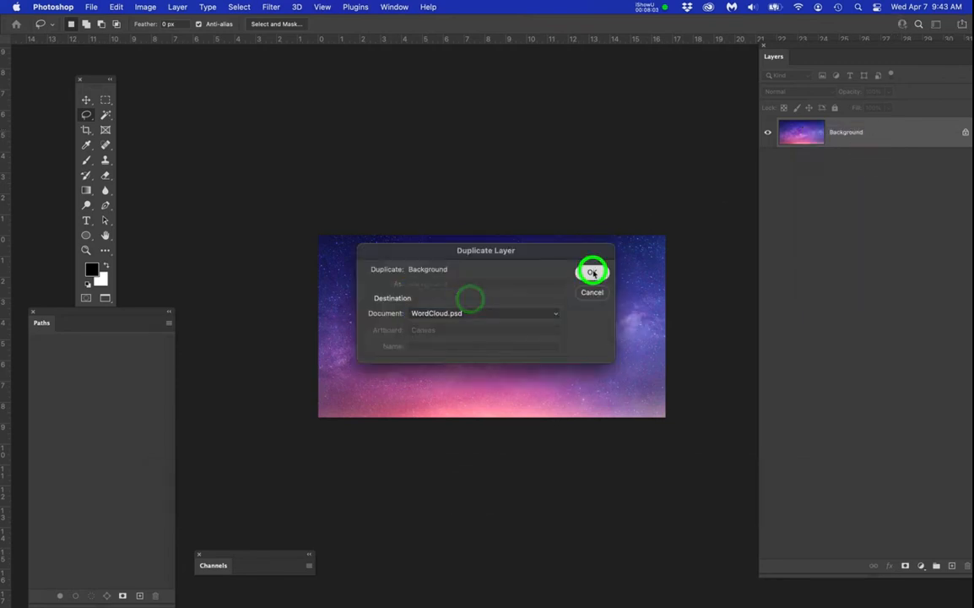
click(591, 272)
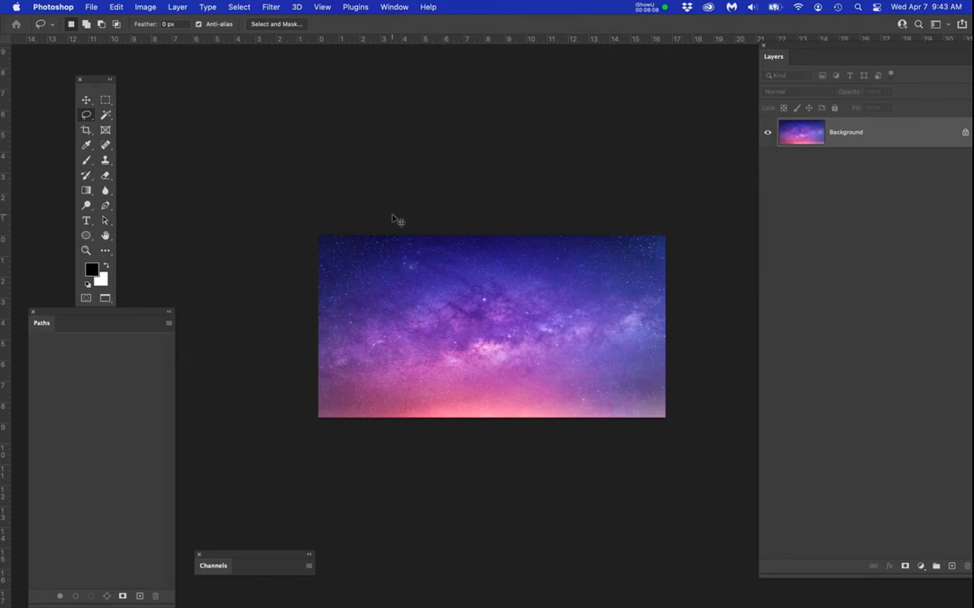
key(super+w)
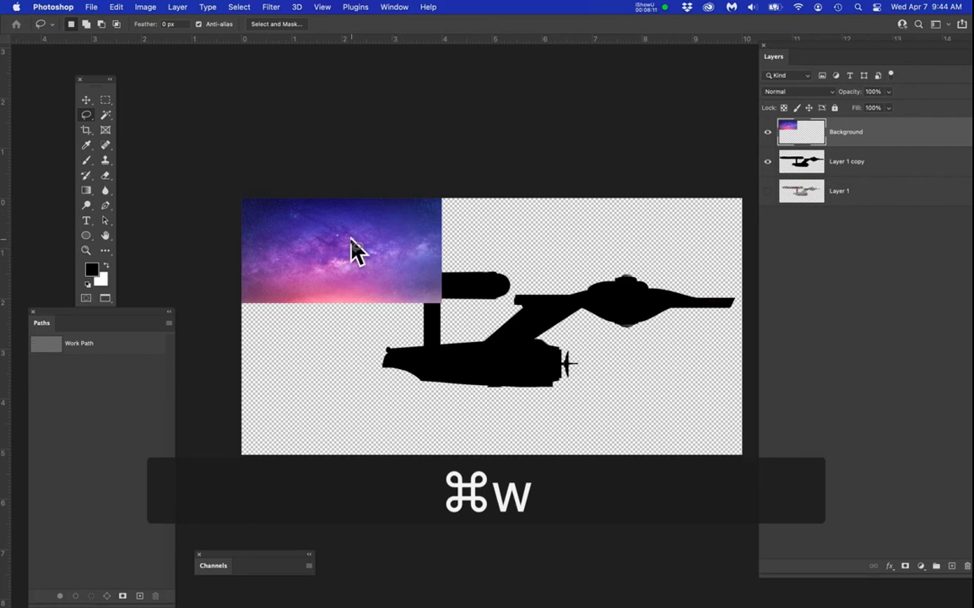
Place the starry-sky Background layer beneath the silhouette and scale it to about 253% so it covers the whole canvas.
drag(888, 135, 885, 177)
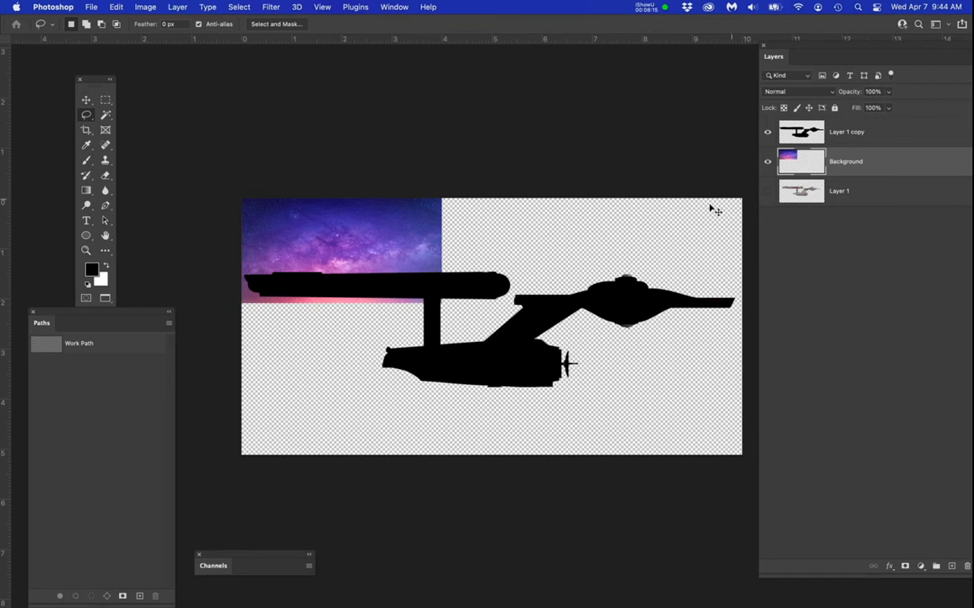
key(super+t)
drag(444, 306, 734, 496)
drag(664, 405, 660, 399)
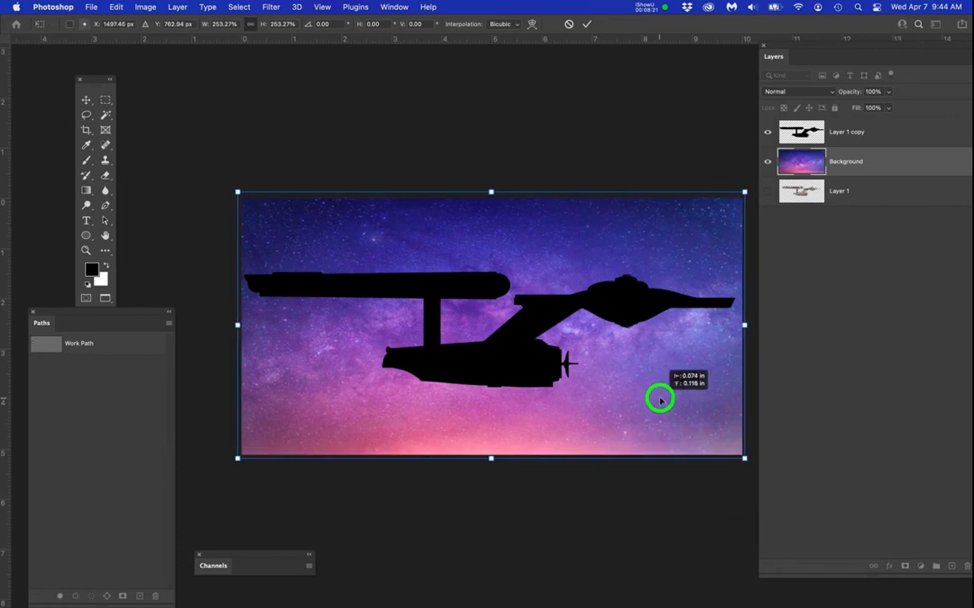
key(Return)
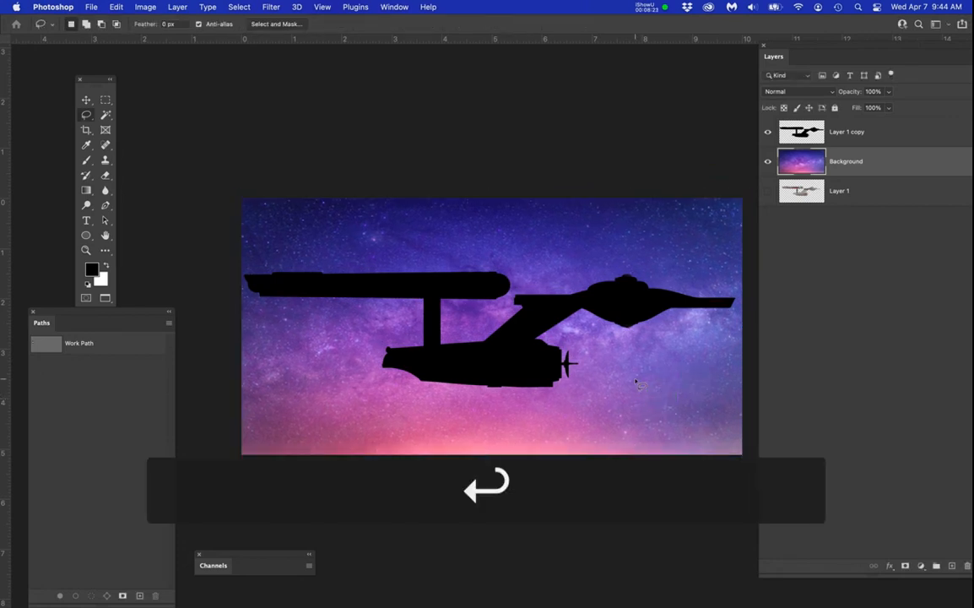
Save the document, and save it again to the desktop as a Photoshop file with the surname and an underscore before WordCloud.psd.
key(super+s)
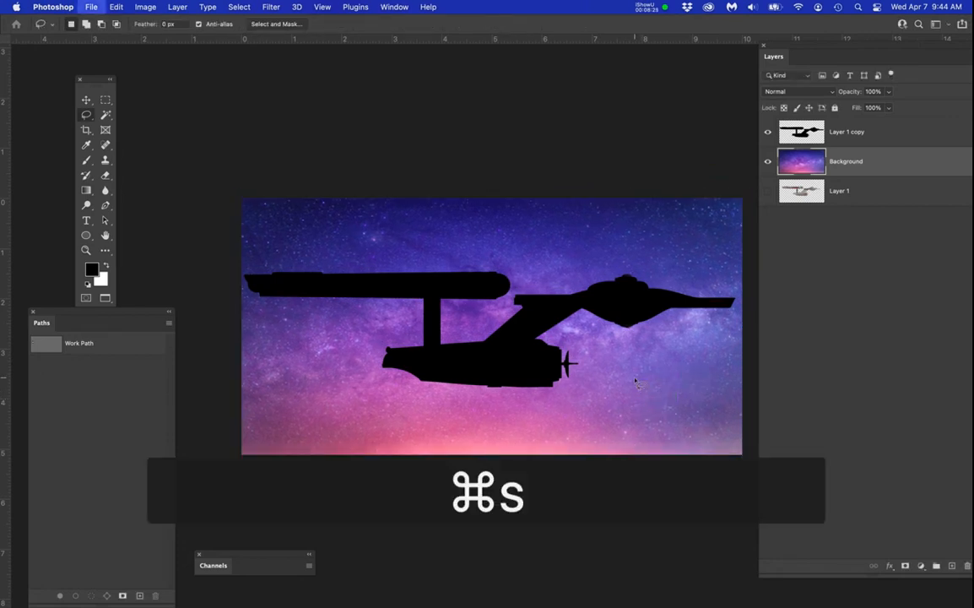
key(super+shift+s)
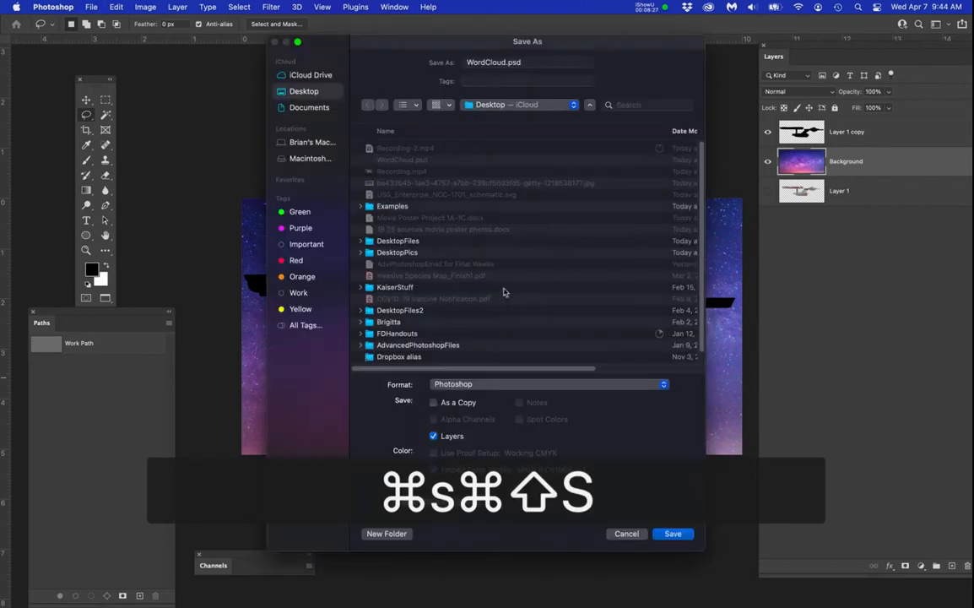
click(468, 62)
text(Sauriol)
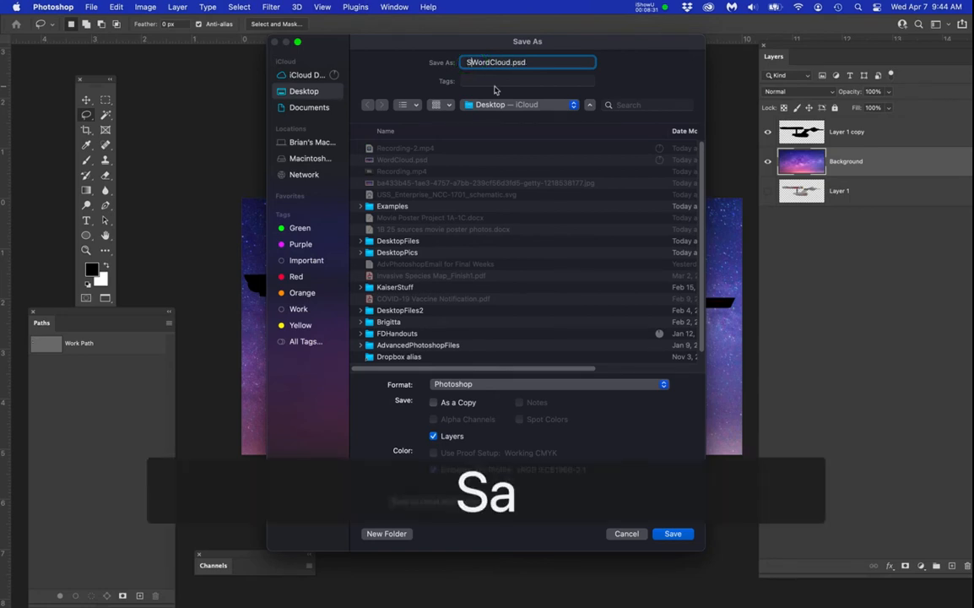
text(_)
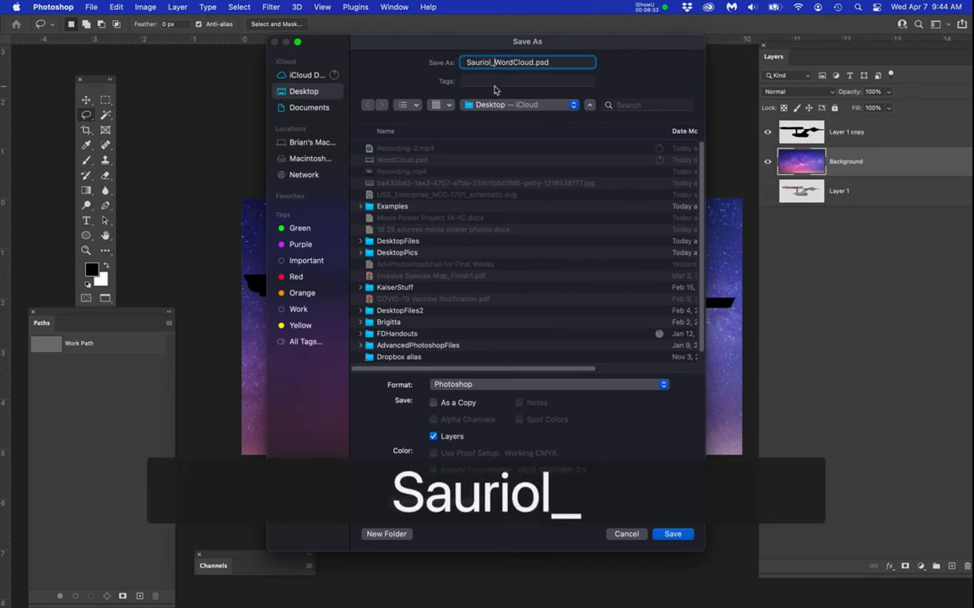
key(Return)
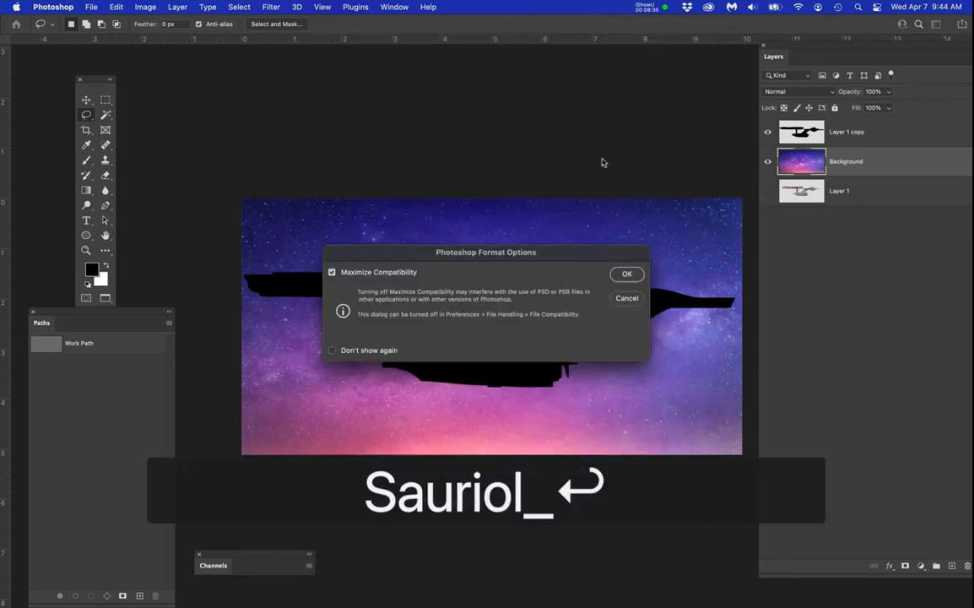
click(632, 273)
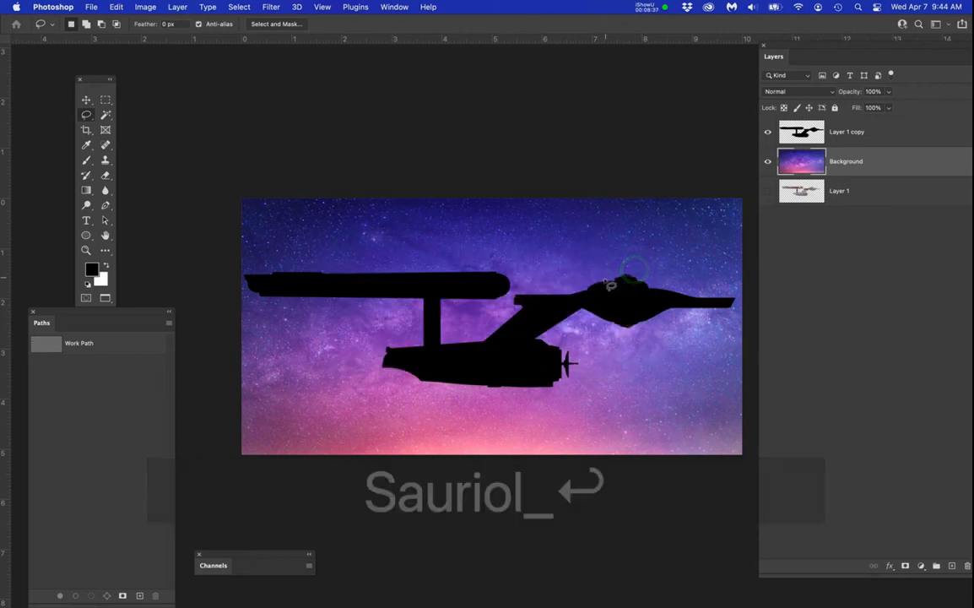
Lock both the silhouette layer (Layer 1 copy) and the starry-sky Background layer completely.
click(917, 135)
shift+click(905, 166)
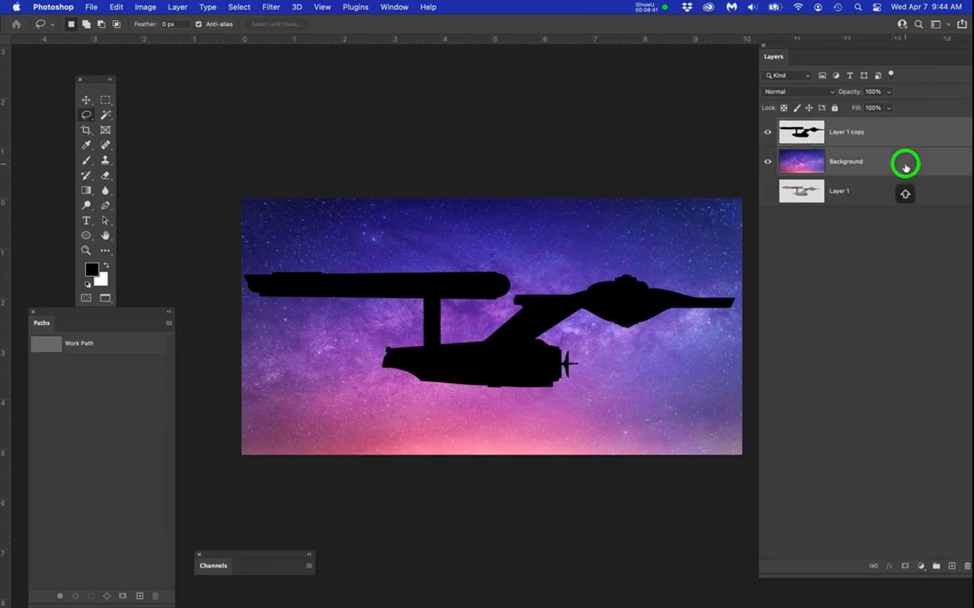
click(833, 106)
click(952, 566)
click(952, 566)
click(952, 565)
click(951, 566)
click(952, 566)
click(952, 566)
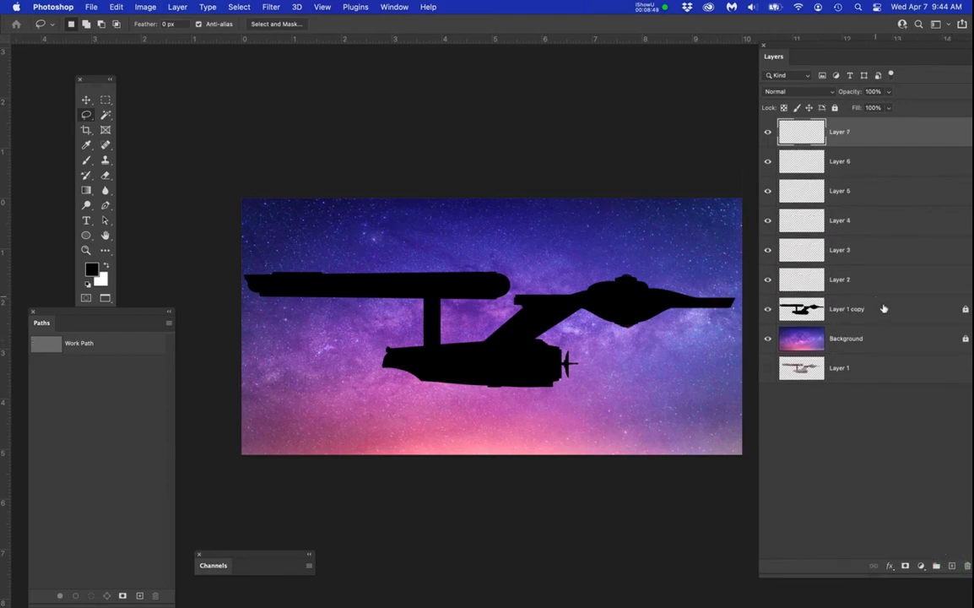
key(super+z)
key(super+z)
key(super+z)
key(super+z)
key(super+z)
key(super+z)
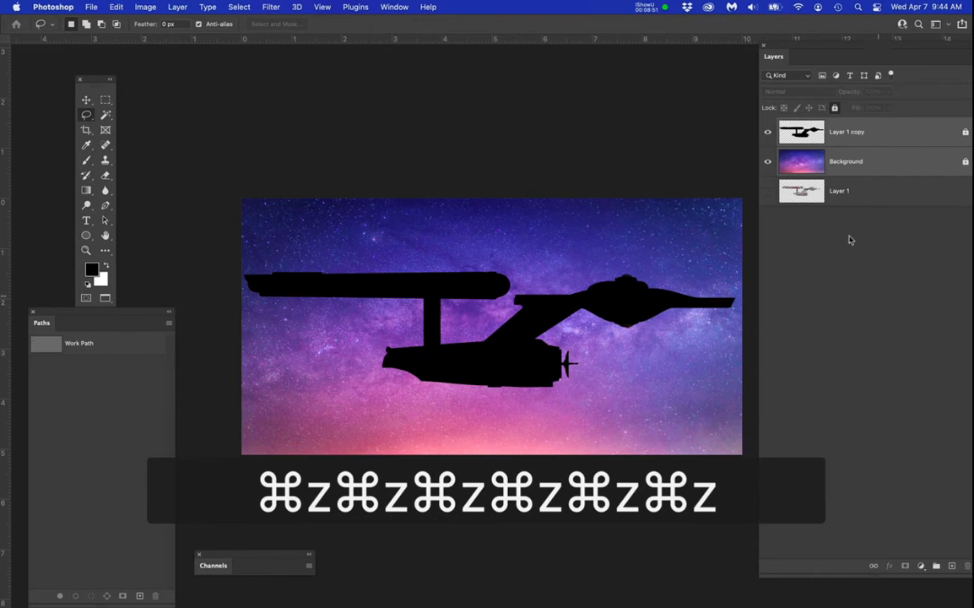
Deselect all layers, activate the Type tool, and show only the Character panel as a floating panel above the canvas.
click(829, 282)
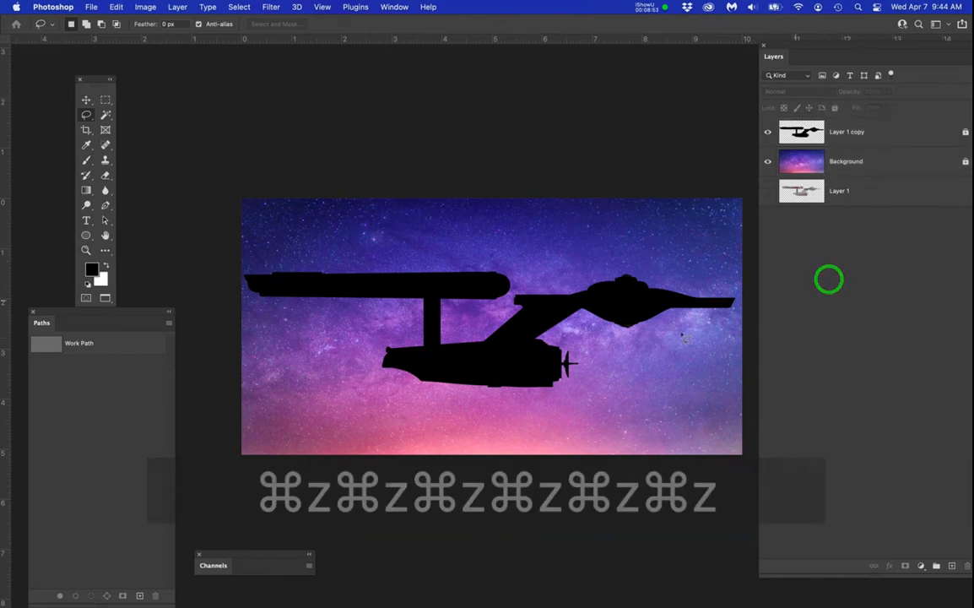
key(t)
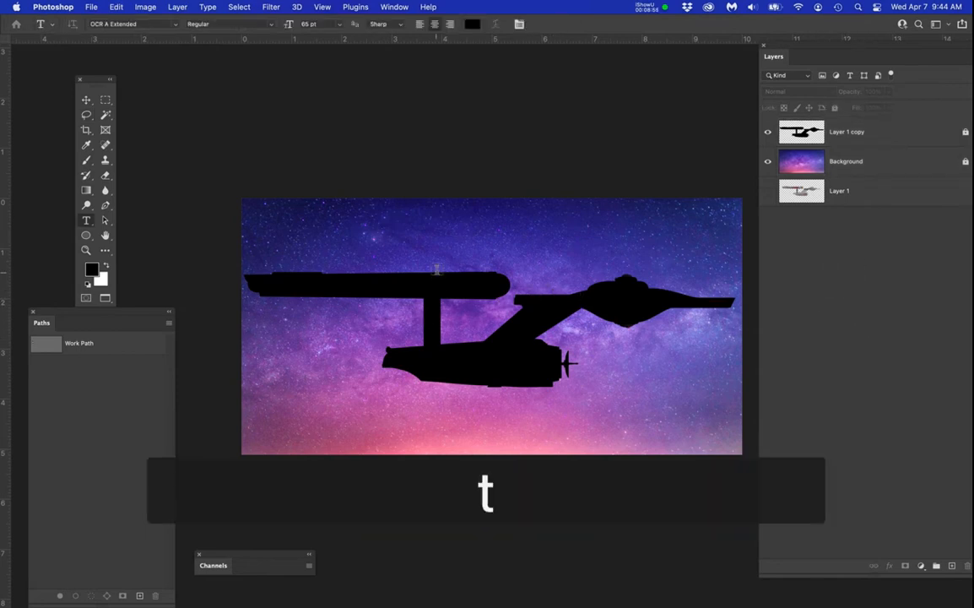
scroll(430, 287, up, 3)
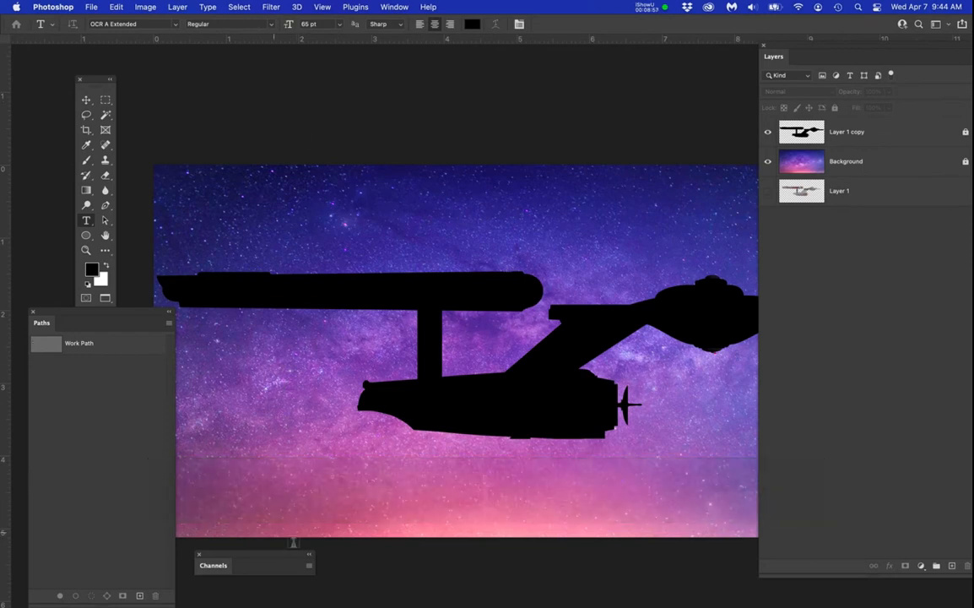
click(392, 6)
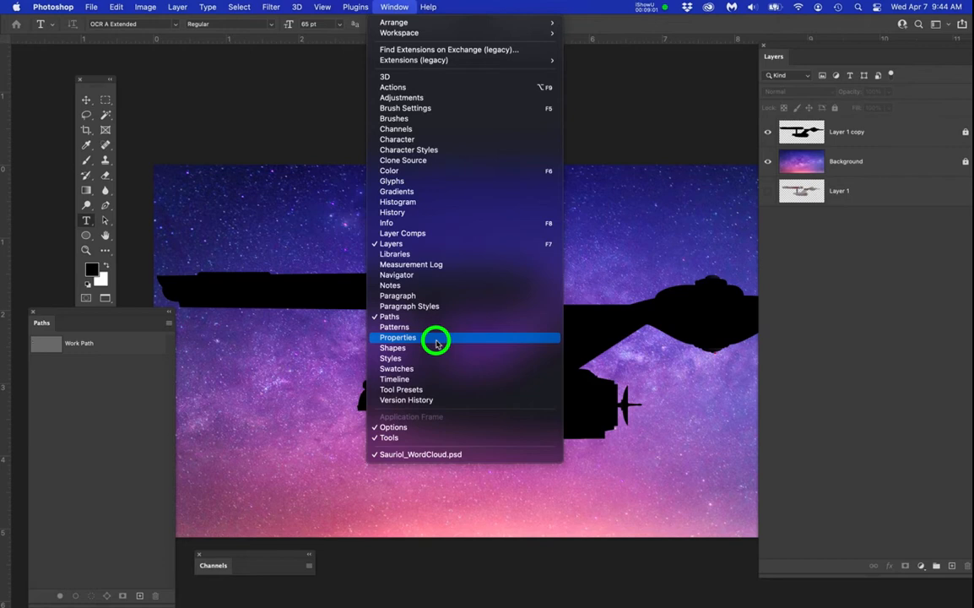
click(407, 139)
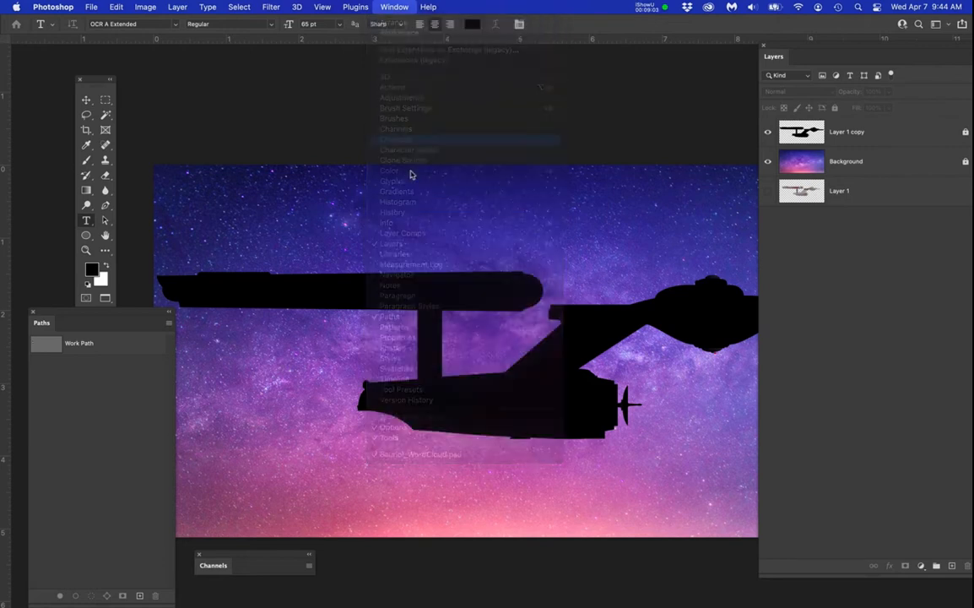
drag(665, 104, 283, 59)
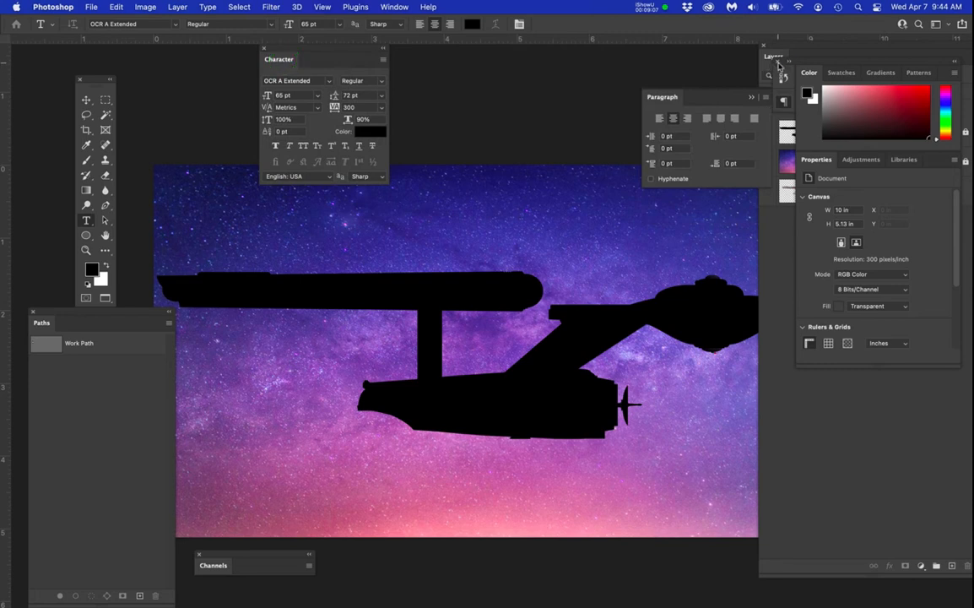
click(773, 59)
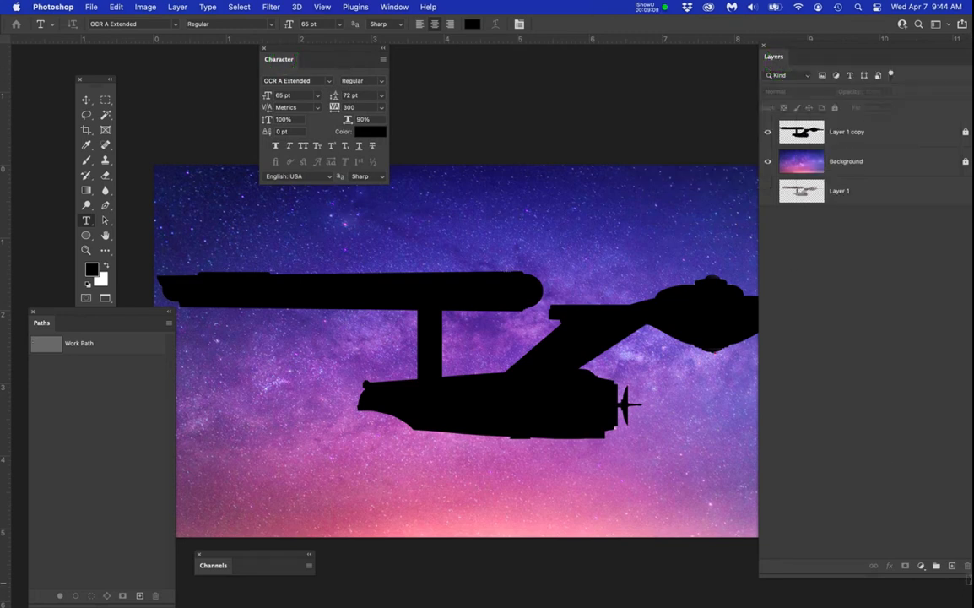
Make the Layers panel shorter and narrower, and place it beside the upper front end of the silhouette.
drag(970, 573, 864, 334)
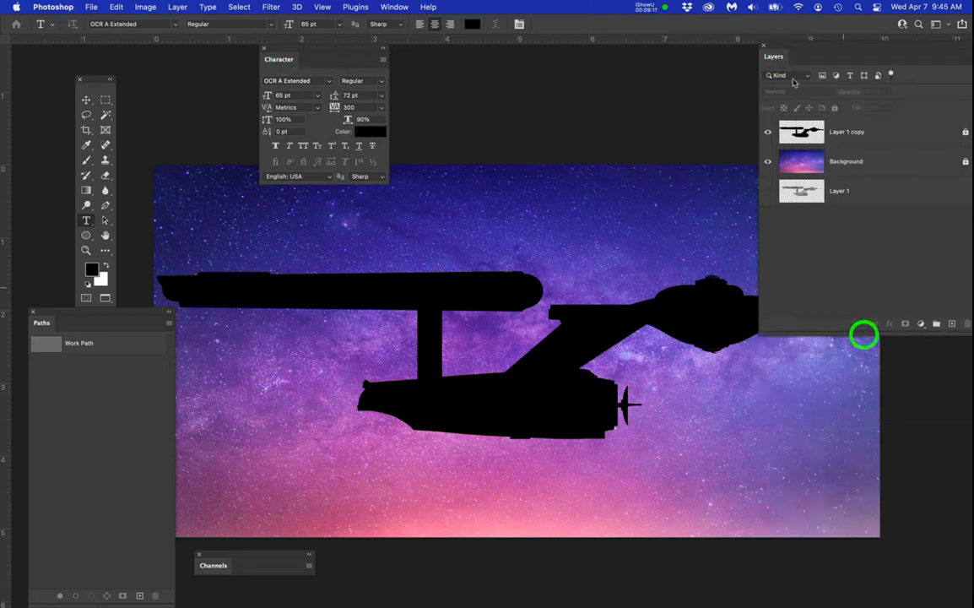
drag(791, 54, 766, 77)
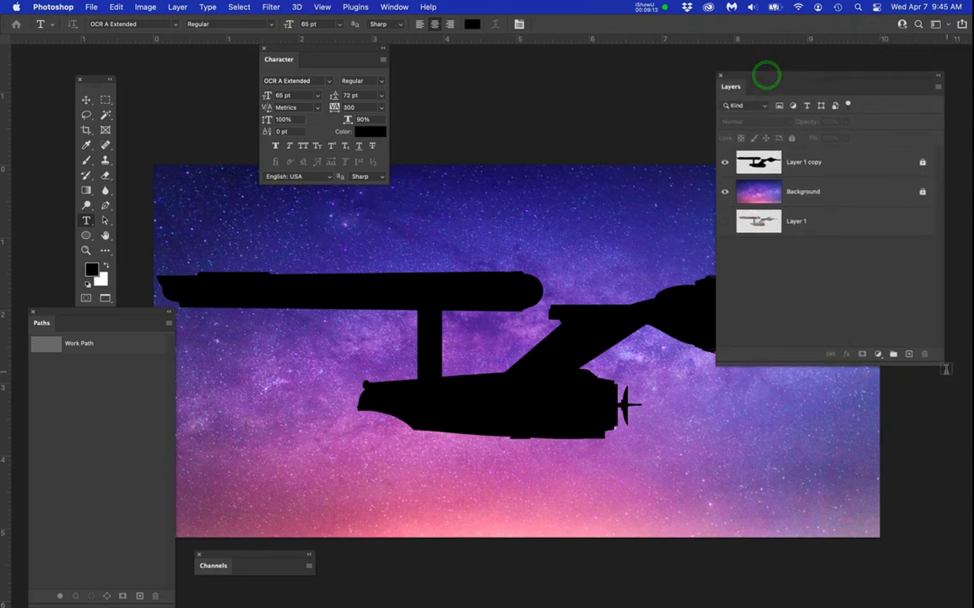
drag(941, 365, 866, 405)
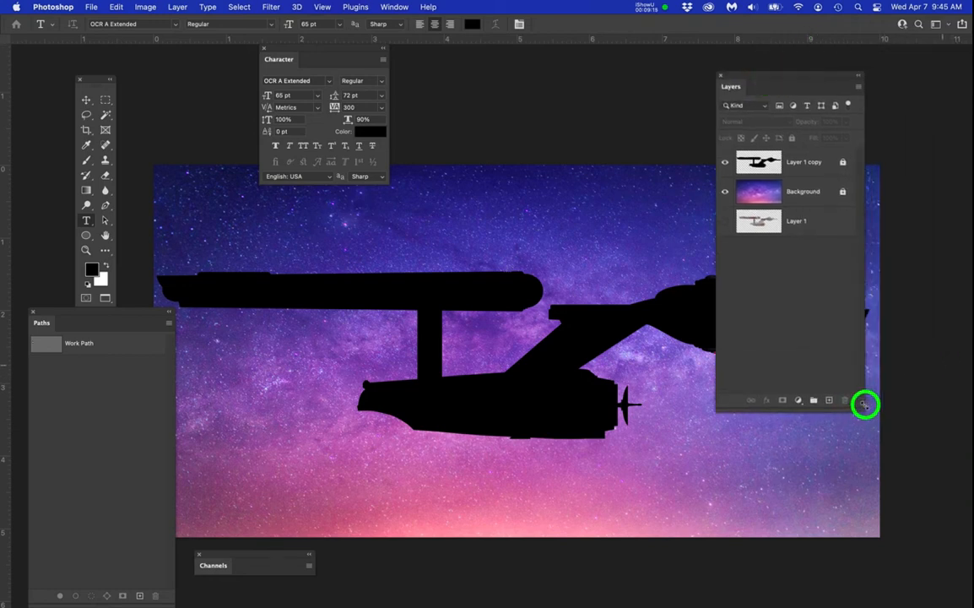
drag(827, 80, 851, 61)
Move the toolbox off the artwork into the upper corner, and shrink the Paths panel and park it beside the Channels panel.
drag(107, 83, 60, 53)
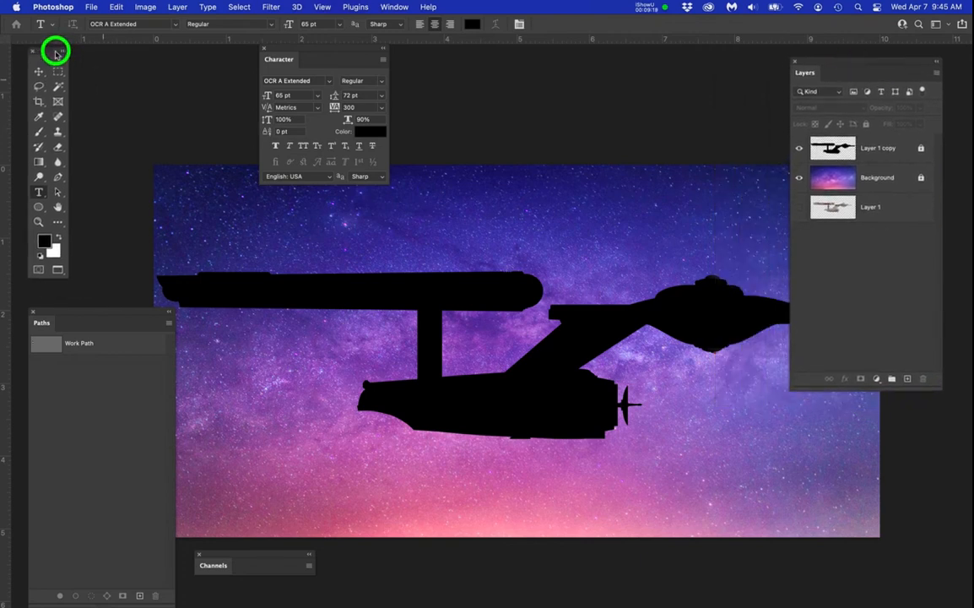
drag(175, 605, 131, 408)
drag(88, 324, 106, 524)
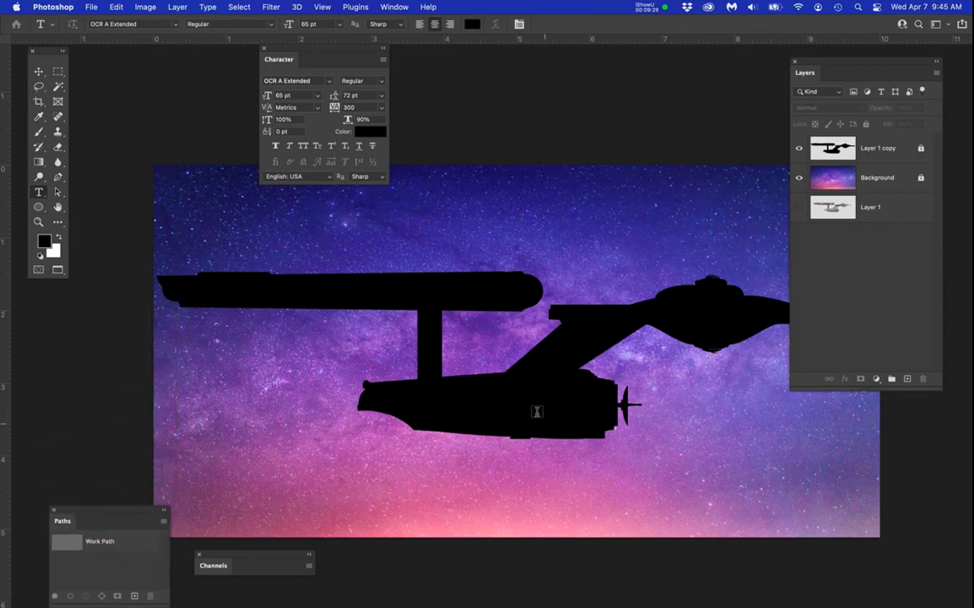
Add a centred 20 pt text layer reading "NCC-1701" on the lower hull of the silhouette.
alt+scroll(492, 402, up, 5)
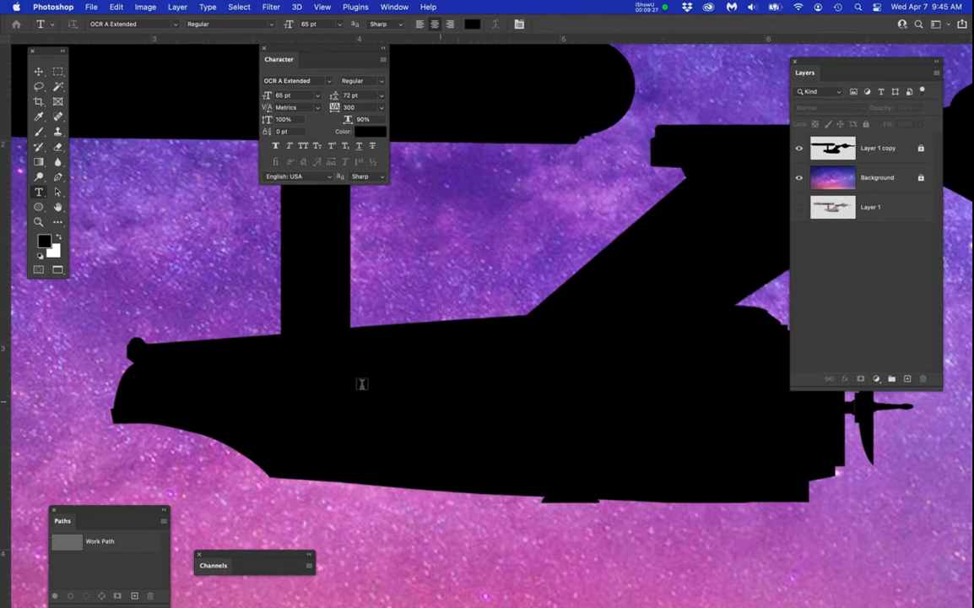
drag(550, 423, 544, 470)
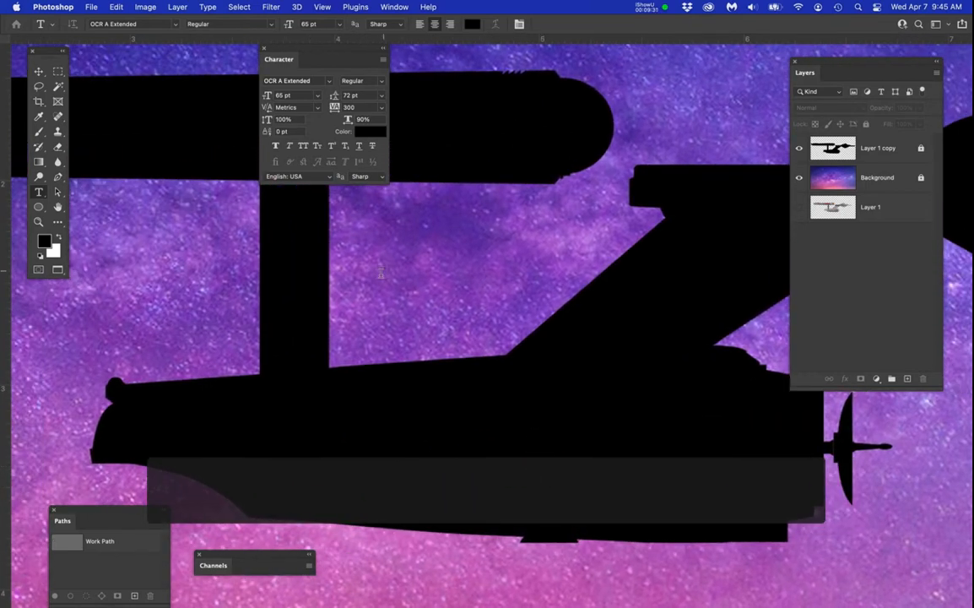
click(364, 415)
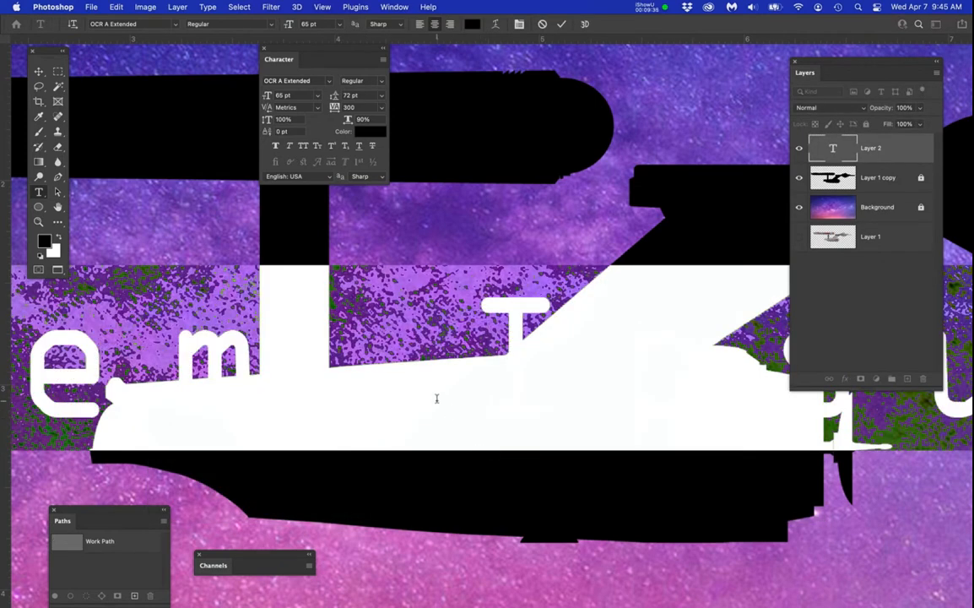
scroll(437, 398, down, 3)
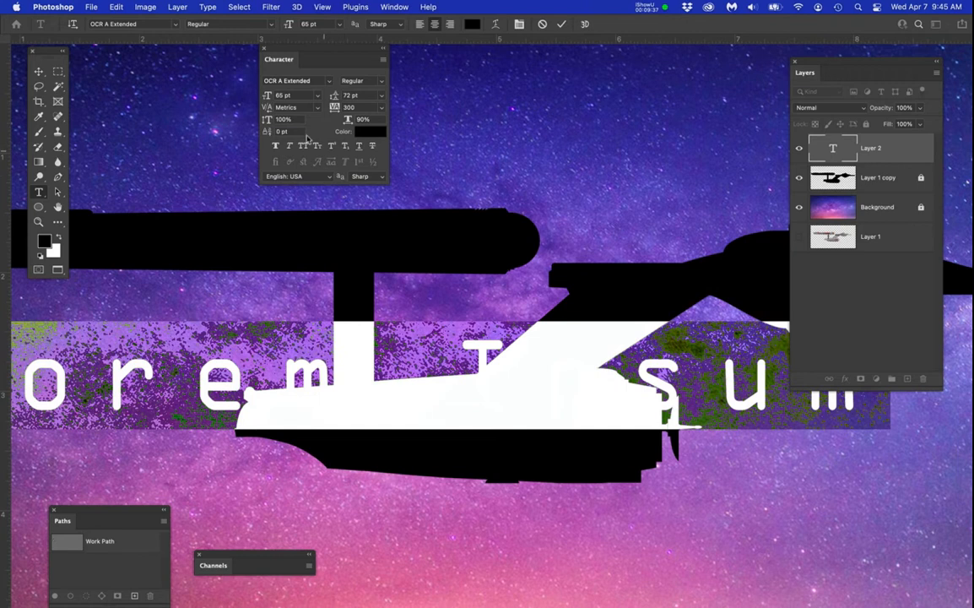
click(266, 92)
text(20)
key(Return)
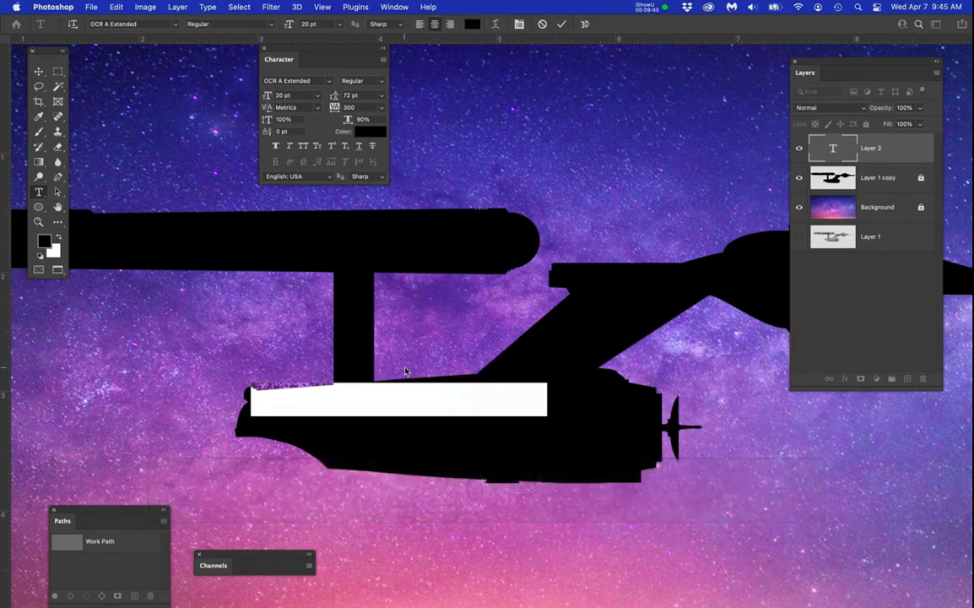
text(NCC-)
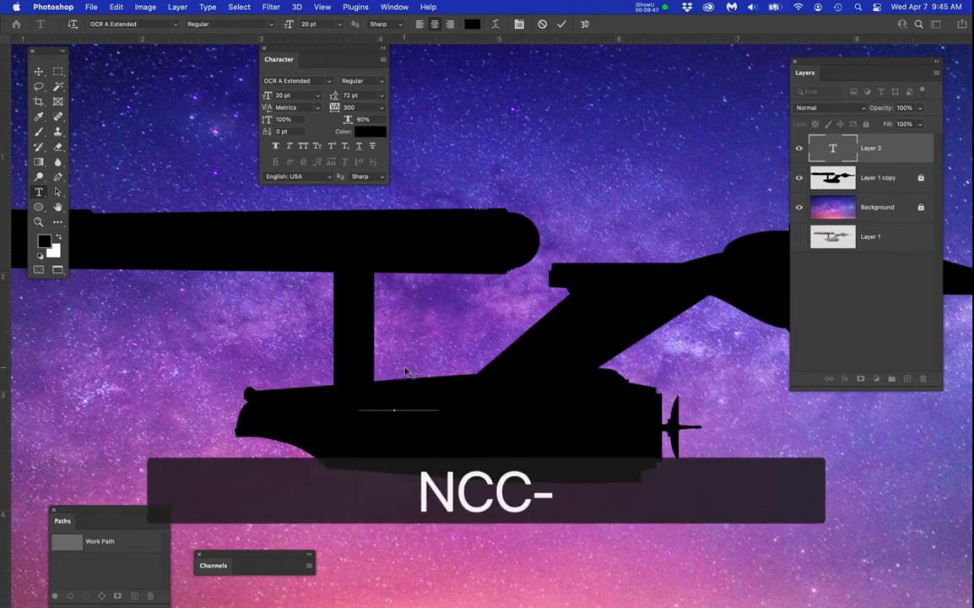
text(1701)
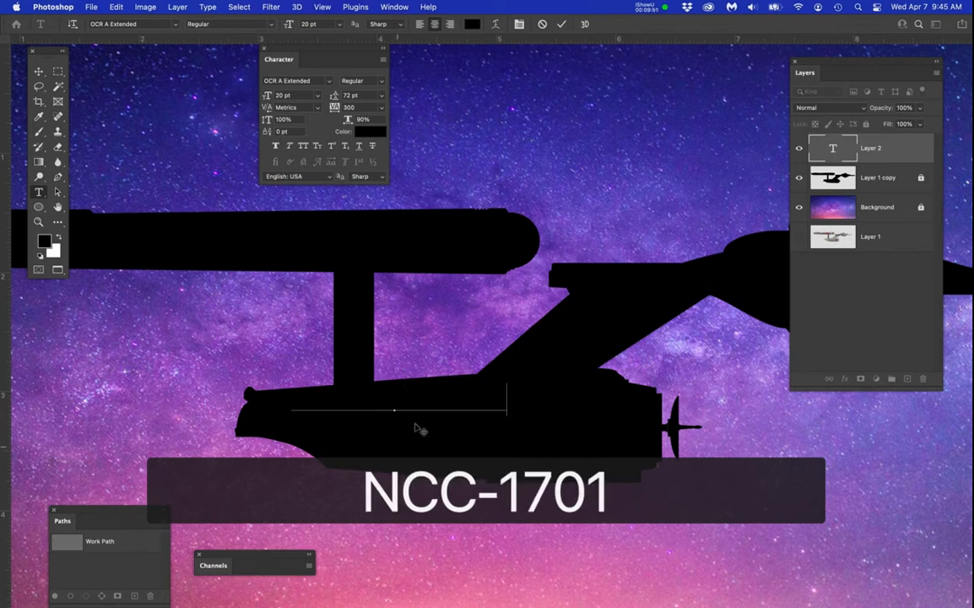
Move the NCC-1701 text onto the sky above the upper nacelle, and park the Character panel beside the toolbox.
click(38, 70)
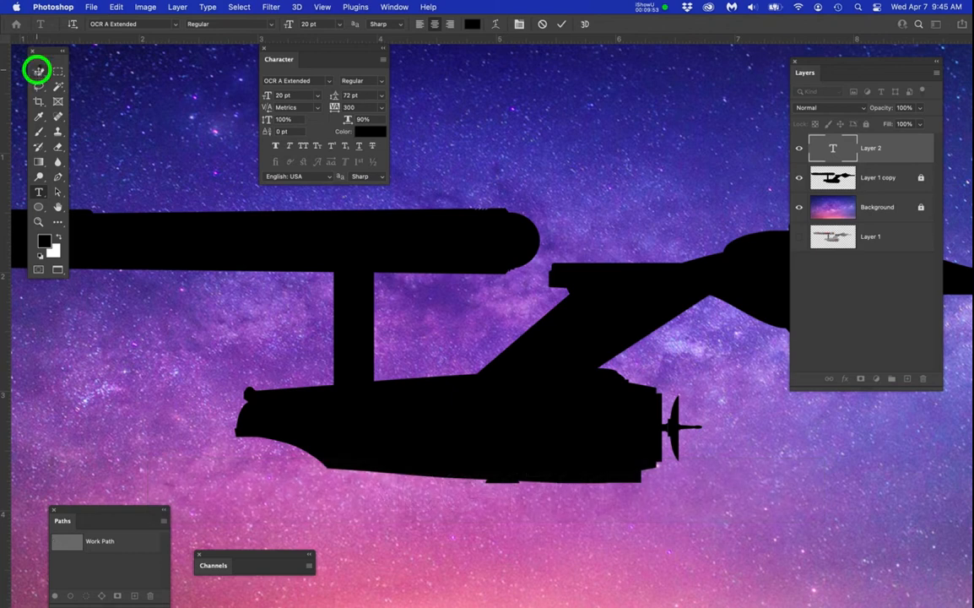
drag(390, 372, 557, 171)
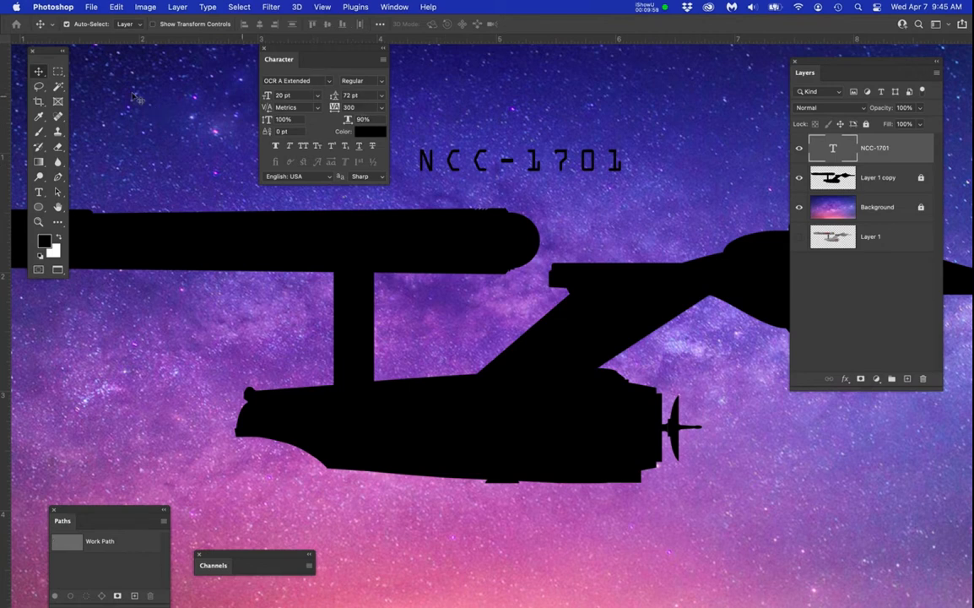
click(38, 70)
drag(296, 53, 166, 59)
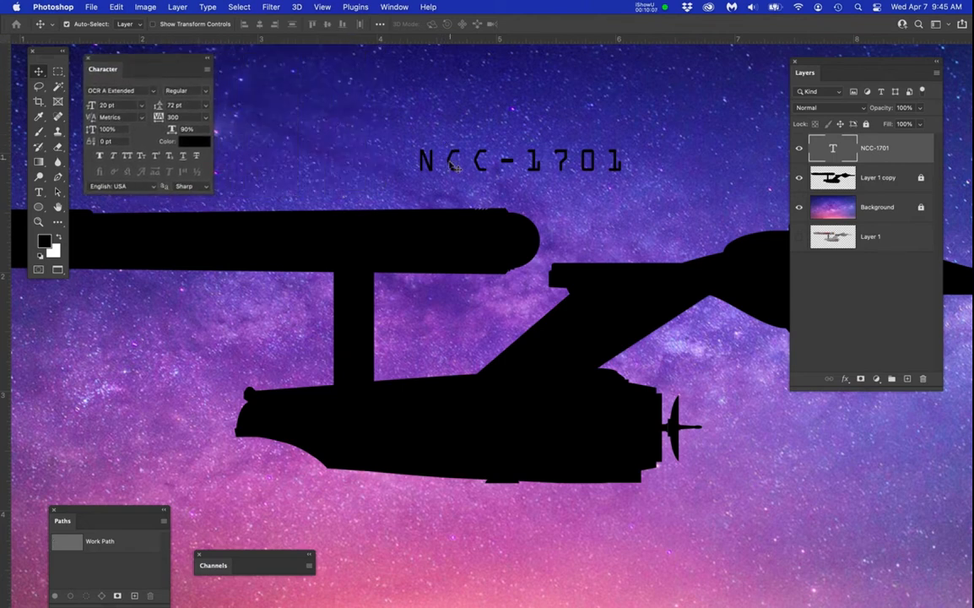
Set the color of the NCC-1701 text to white (ffffff).
drag(533, 215, 628, 231)
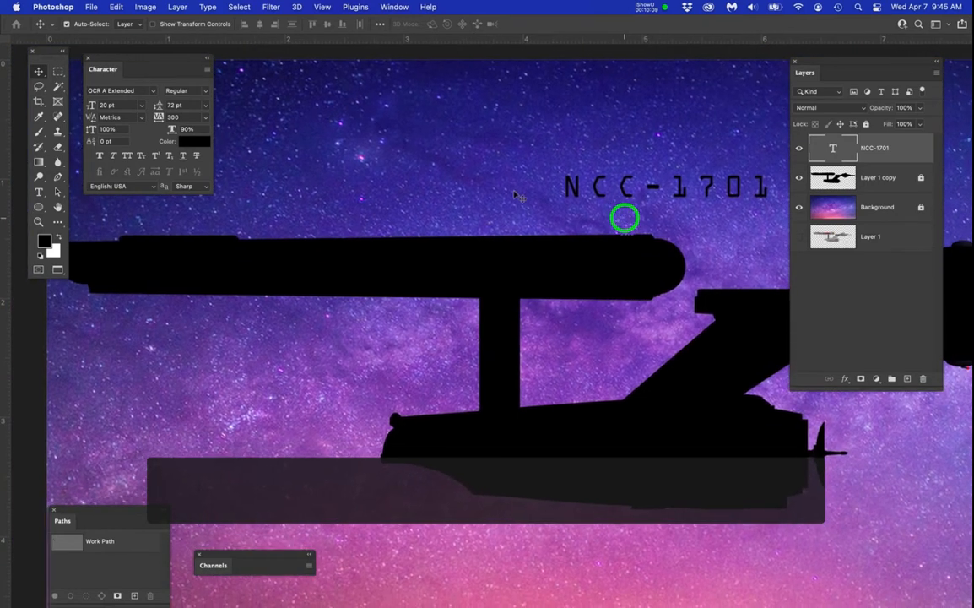
click(191, 141)
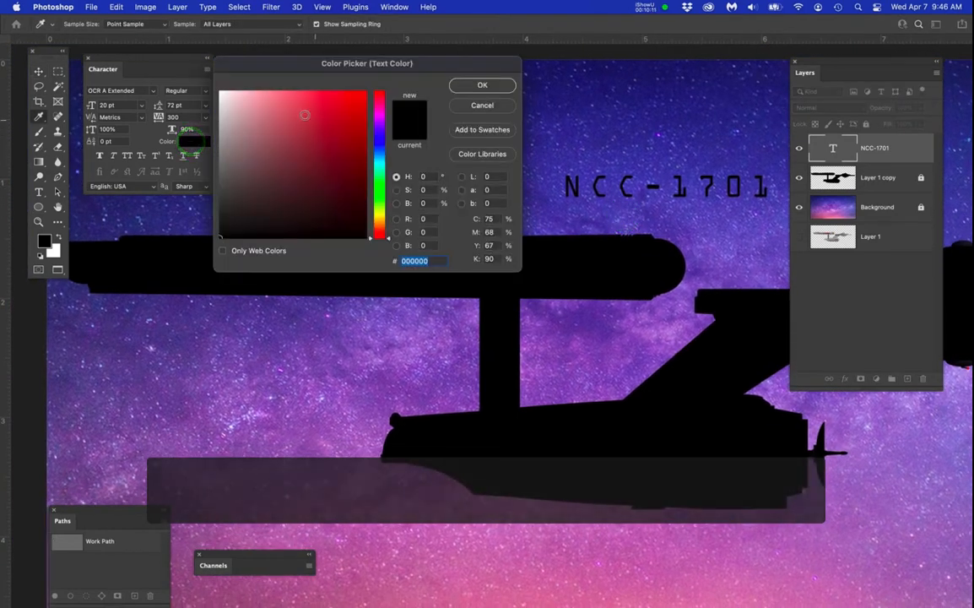
click(214, 83)
click(468, 86)
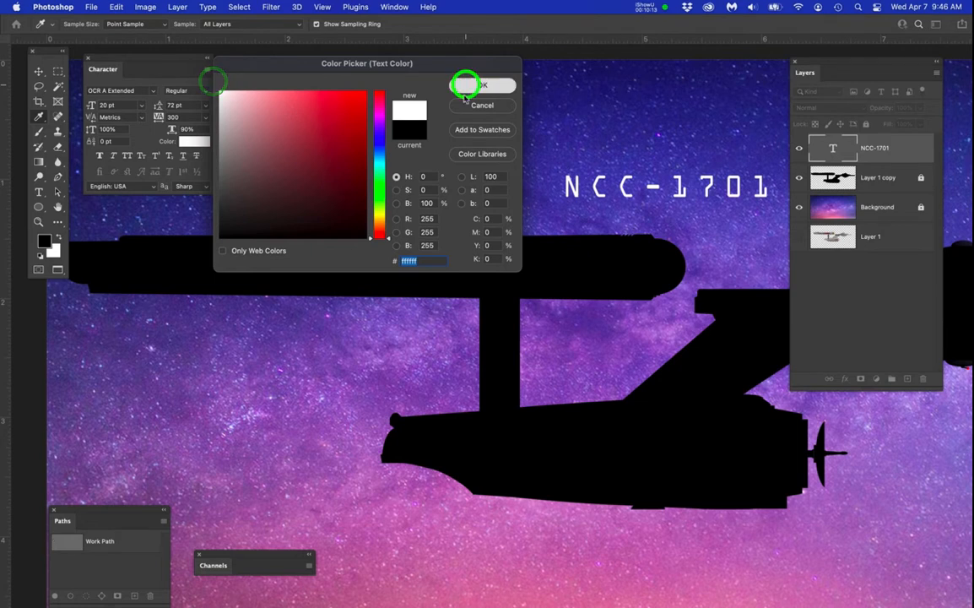
Preview a series of fonts on the NCC-1701 text and apply ATC Caribe.
click(155, 93)
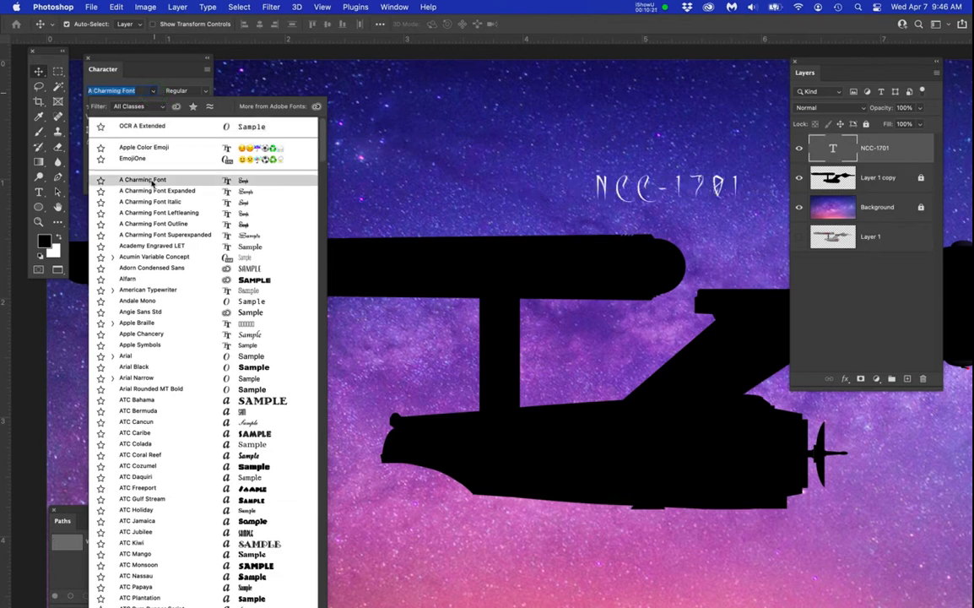
key(Down)
key(Down)
key(Down)
key(Down)
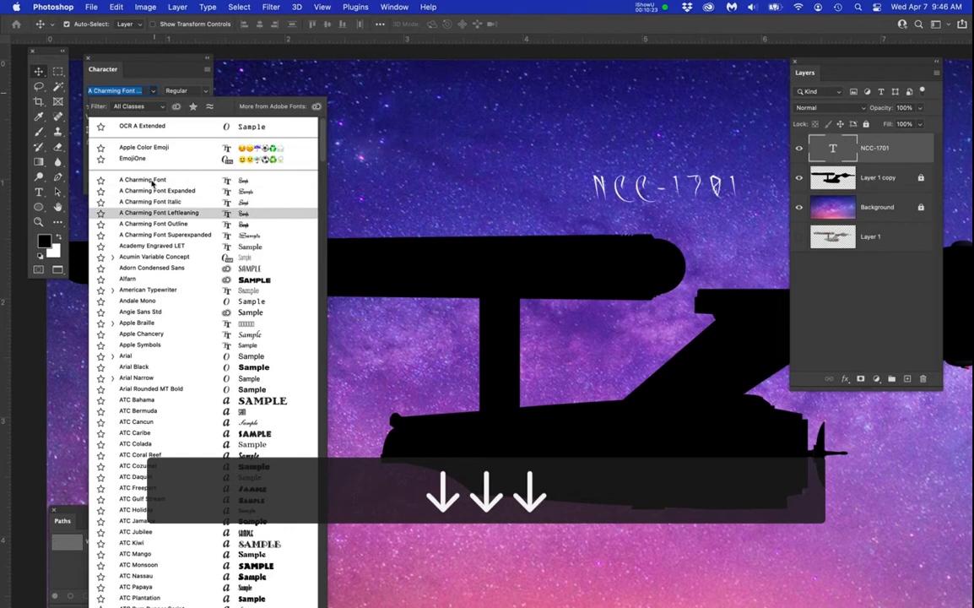
key(Down)
key(Down)
key(Down)
key(Down)
key(Down)
key(Down)
key(Down)
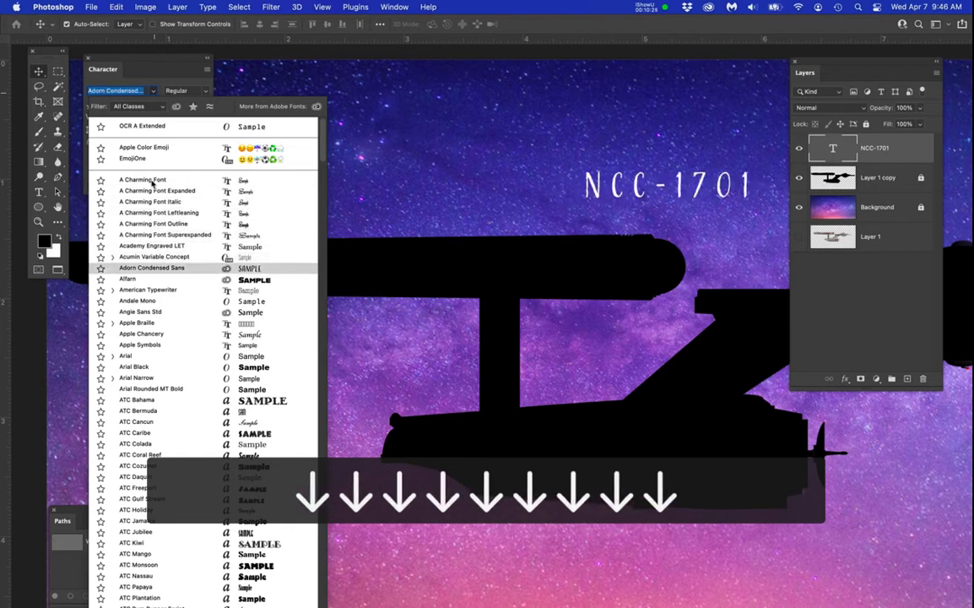
key(Down)
key(Down)
key(Down)
key(Down)
key(Down)
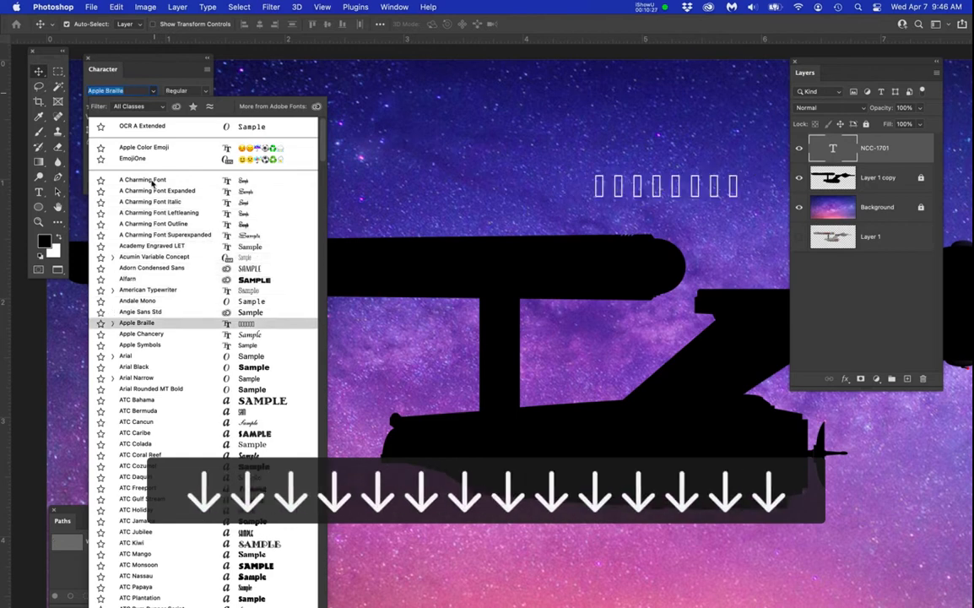
key(Down)
key(Down)
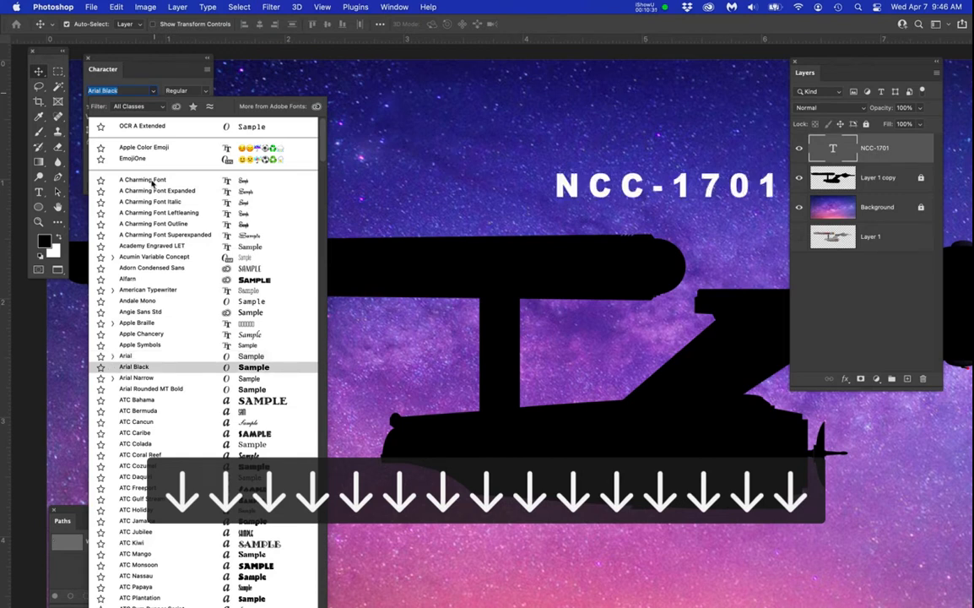
key(Down)
key(Down)
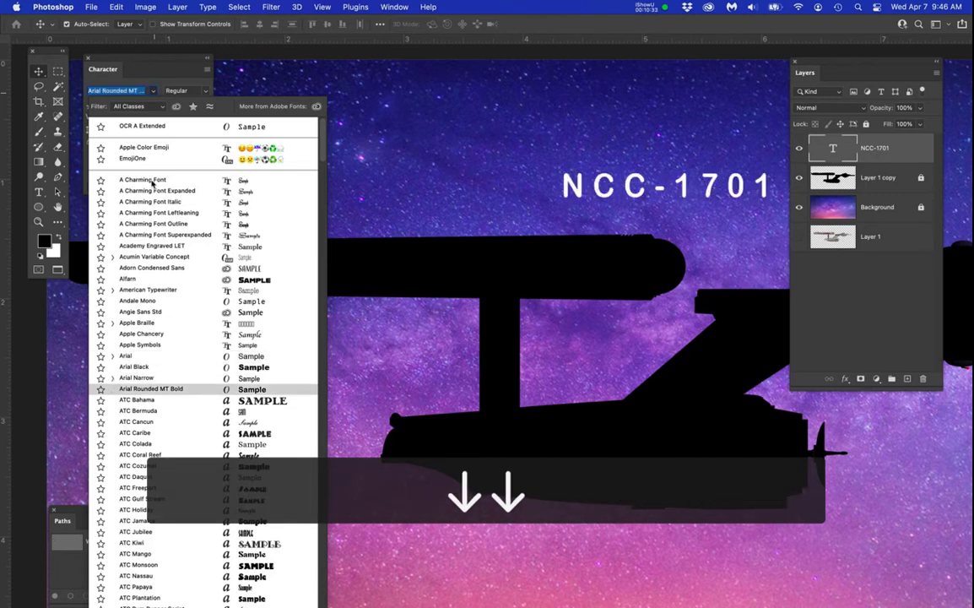
key(Down)
key(Down)
key(Down)
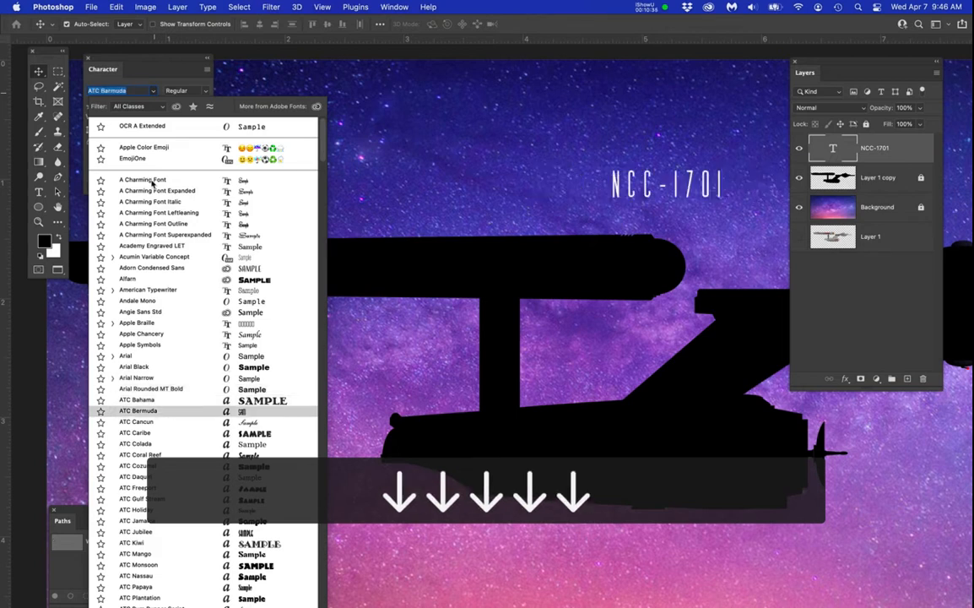
key(Down)
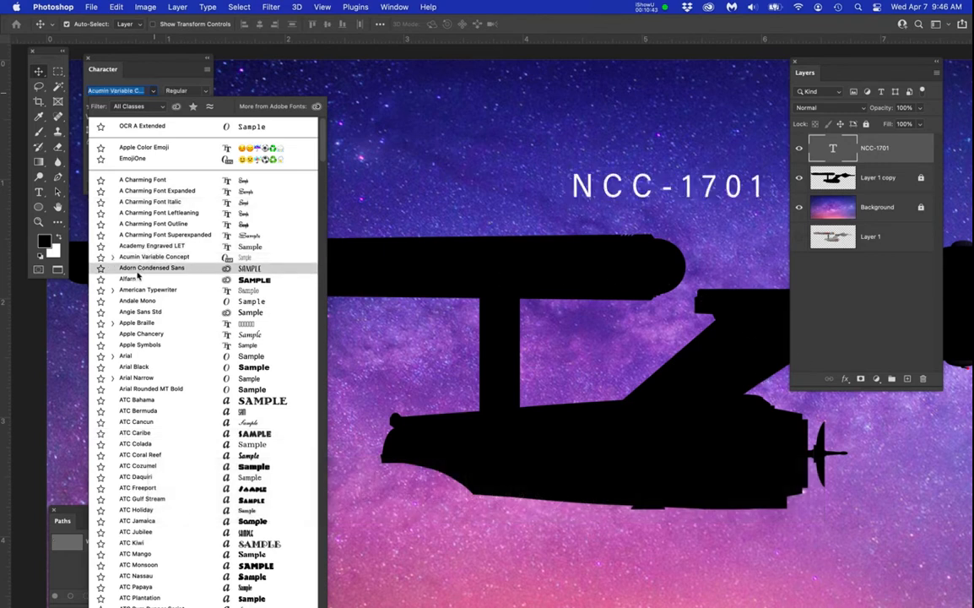
key(Down)
key(Down)
key(Down)
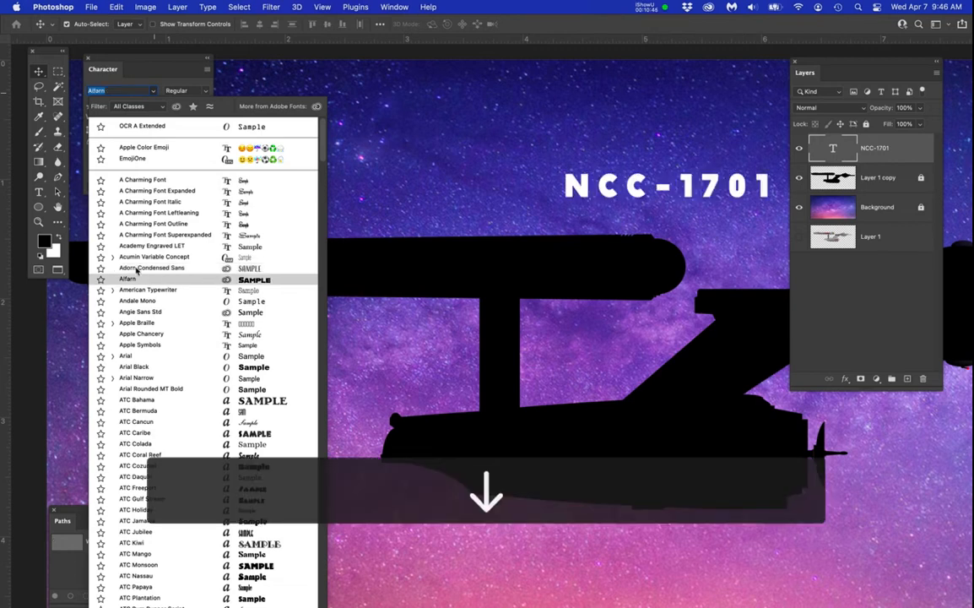
key(Down)
key(Down)
key(Down)
key(Down)
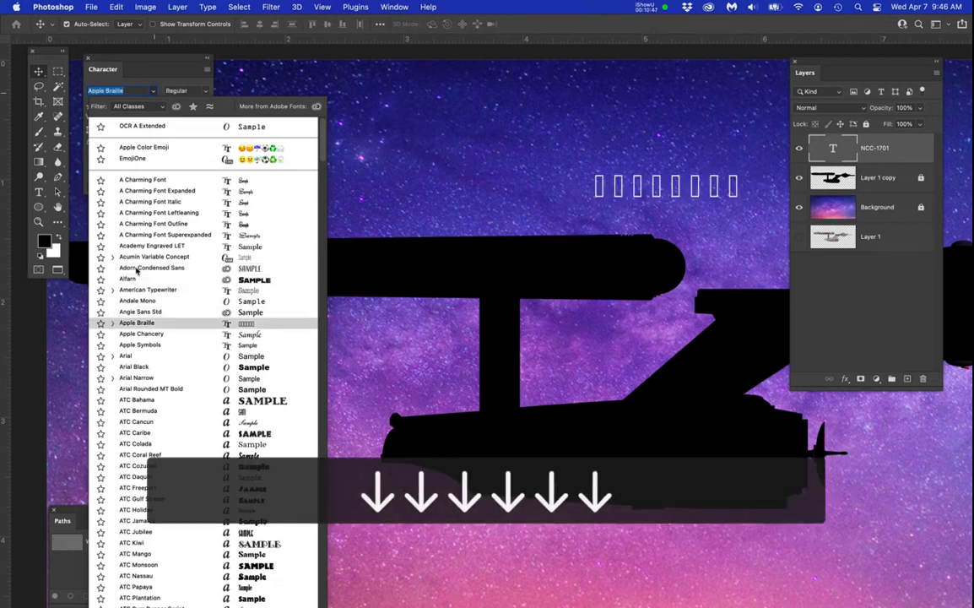
key(Down)
key(Down)
key(Down)
key(Down)
key(Down)
key(Down)
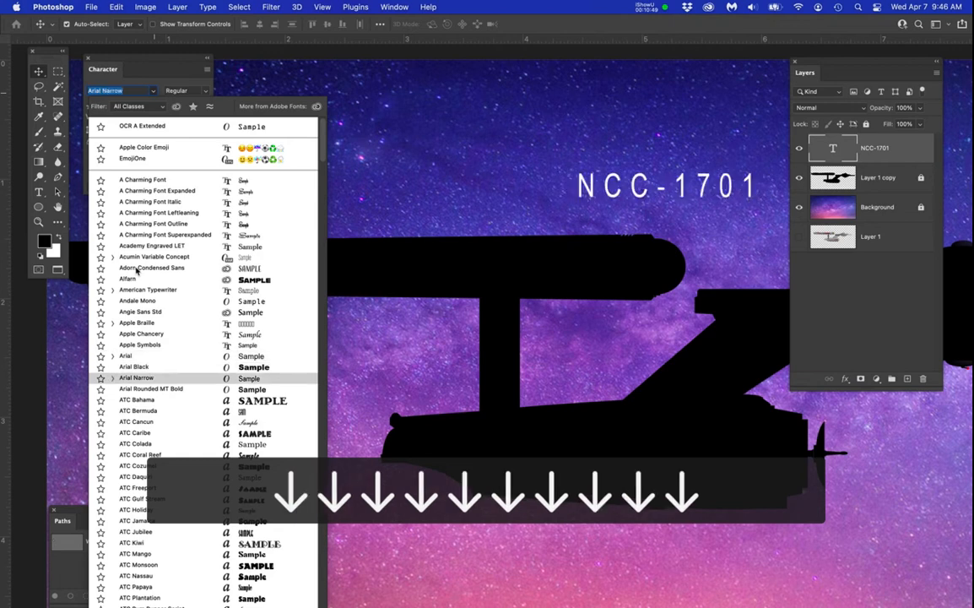
key(Down)
key(Down)
key(Down)
key(Up)
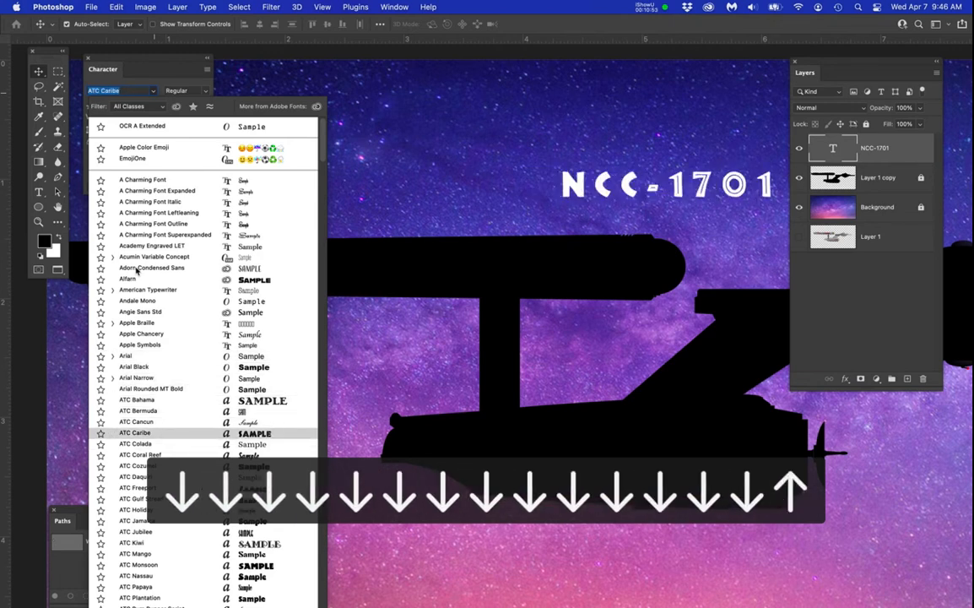
click(141, 435)
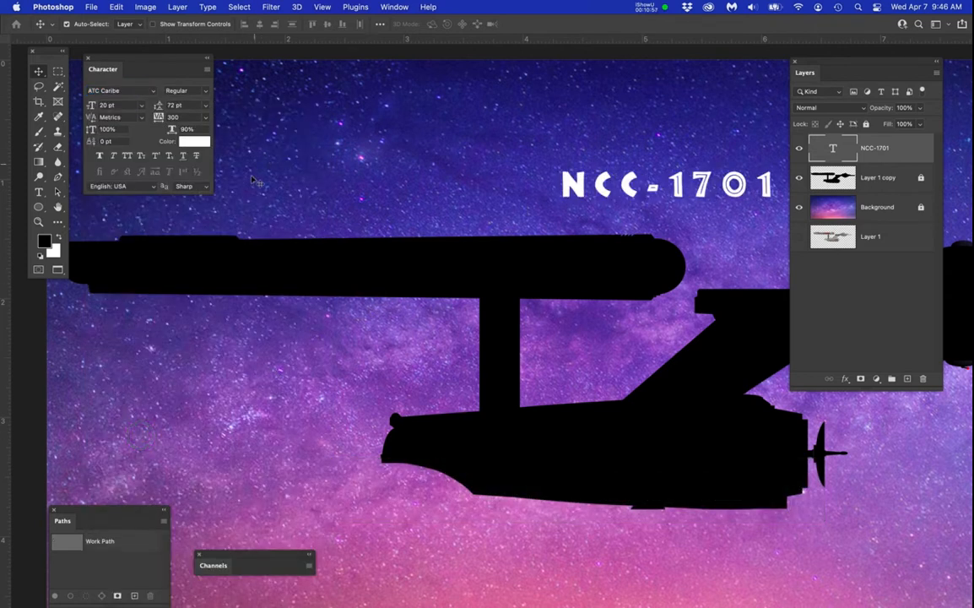
Move the NCC-1701 text onto the rear of the lower hull and rotate it to -4° to follow the hull's upper edge.
drag(602, 193, 484, 449)
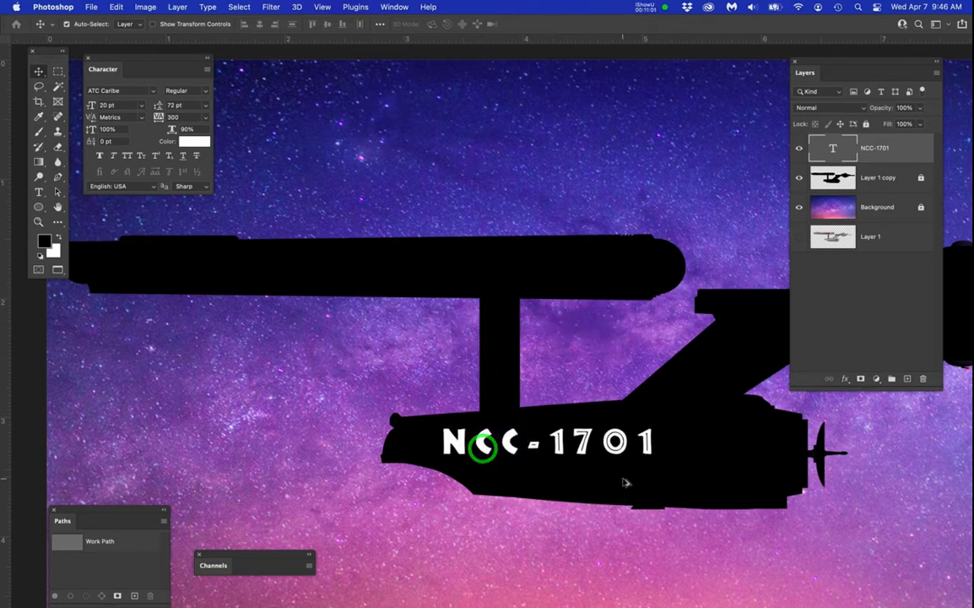
scroll(626, 485, up, 2)
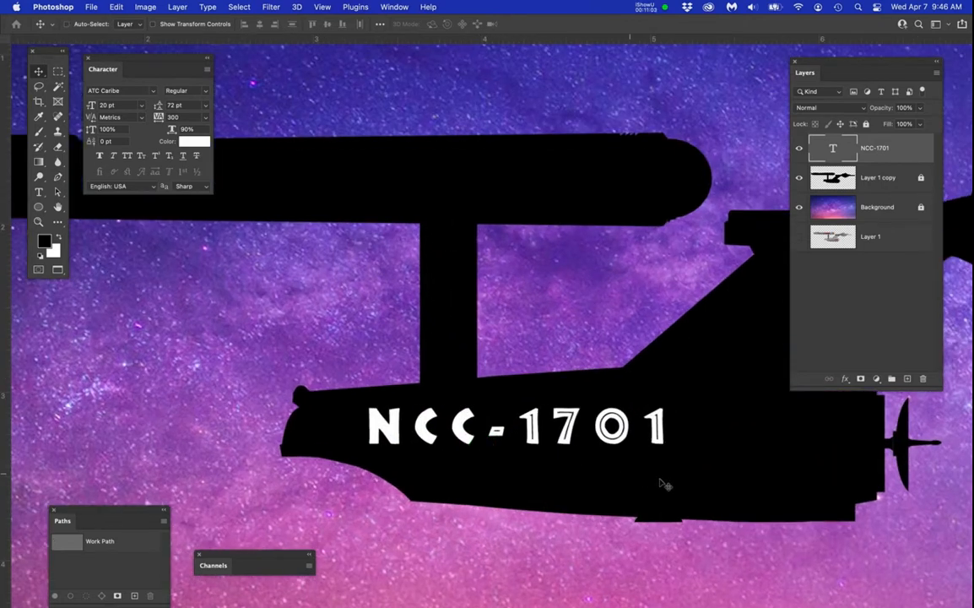
key(super+t)
drag(700, 425, 690, 412)
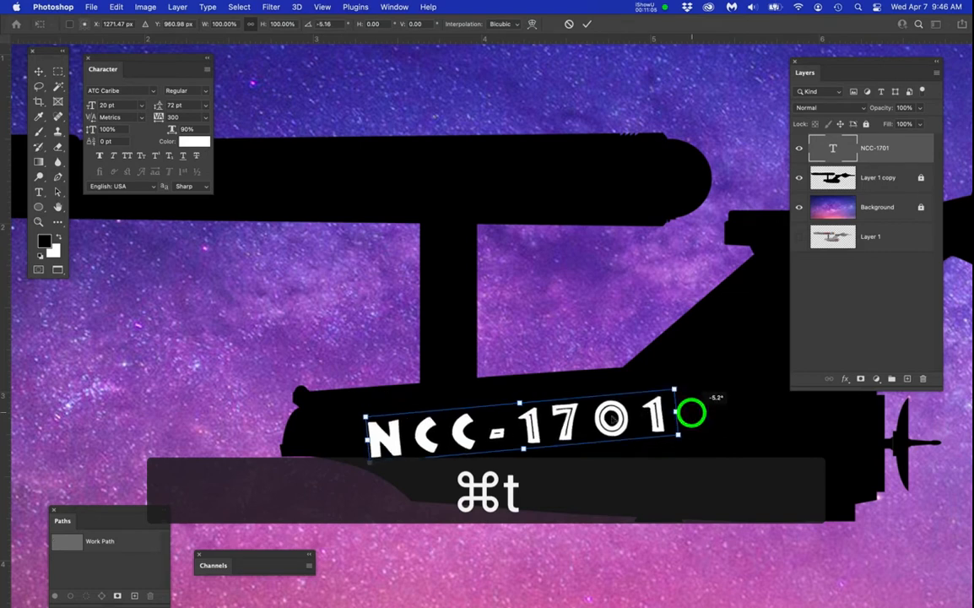
drag(587, 407, 537, 392)
drag(673, 404, 670, 412)
drag(571, 391, 567, 395)
drag(644, 408, 645, 411)
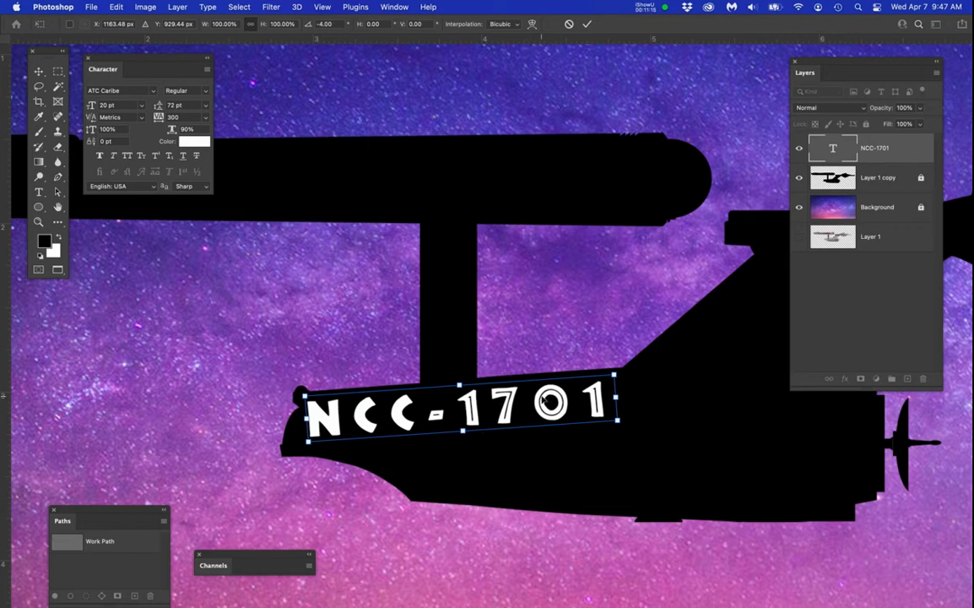
key(Return)
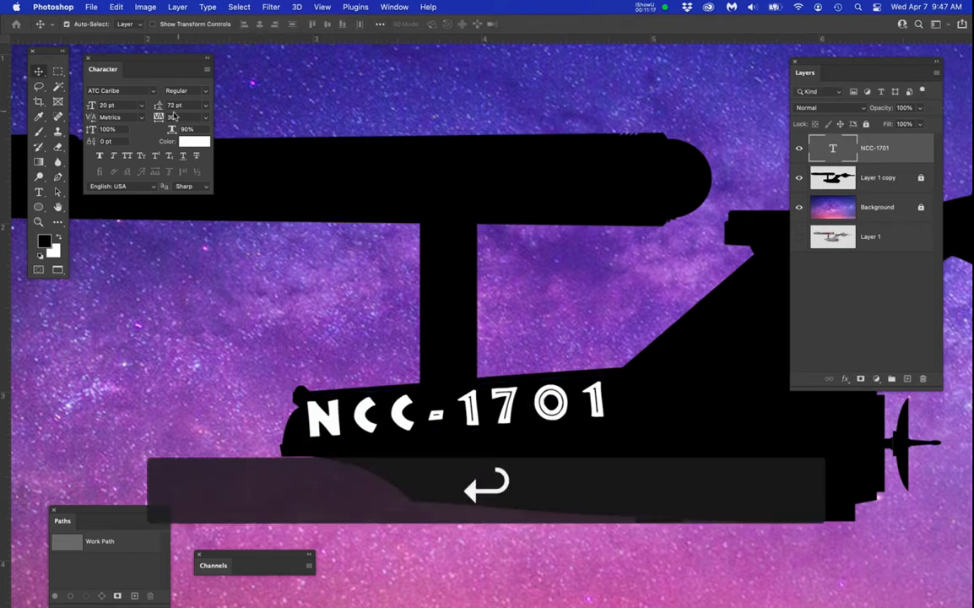
Move the Character panel clear of the toolbox and set the NCC-1701 text's tracking to 50.
drag(165, 61, 215, 64)
click(222, 120)
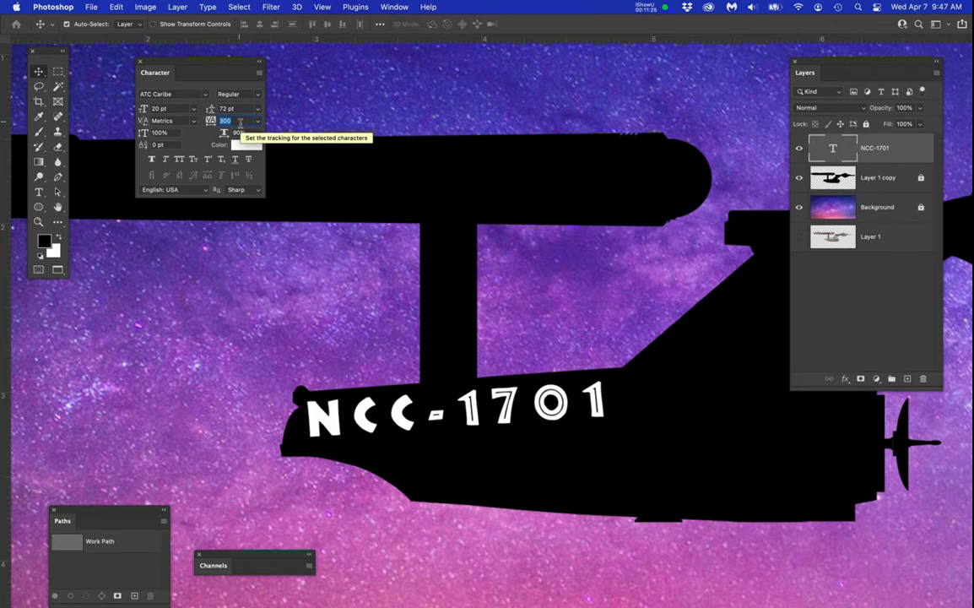
text(50)
key(Return)
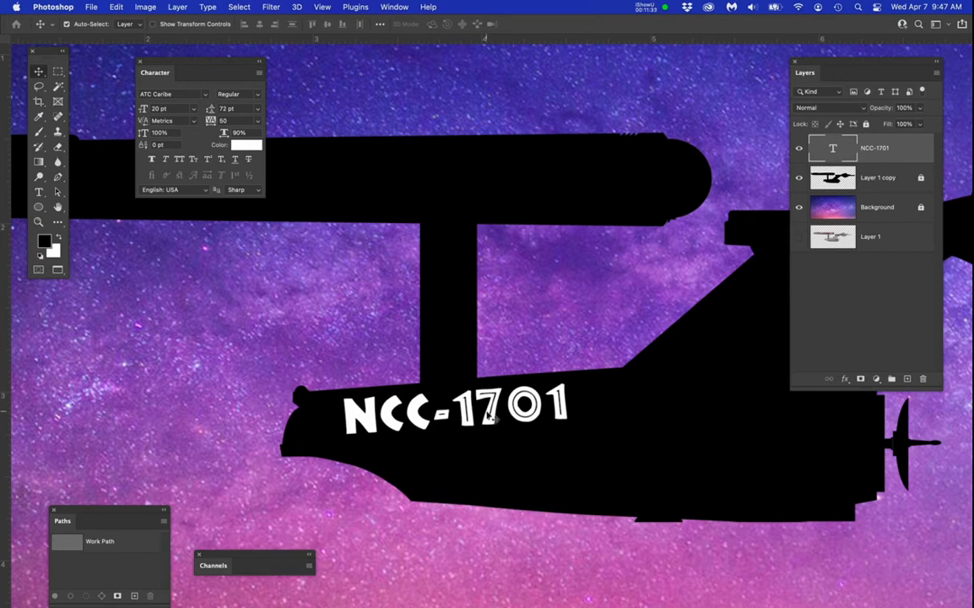
key(space)
drag(565, 454, 455, 432)
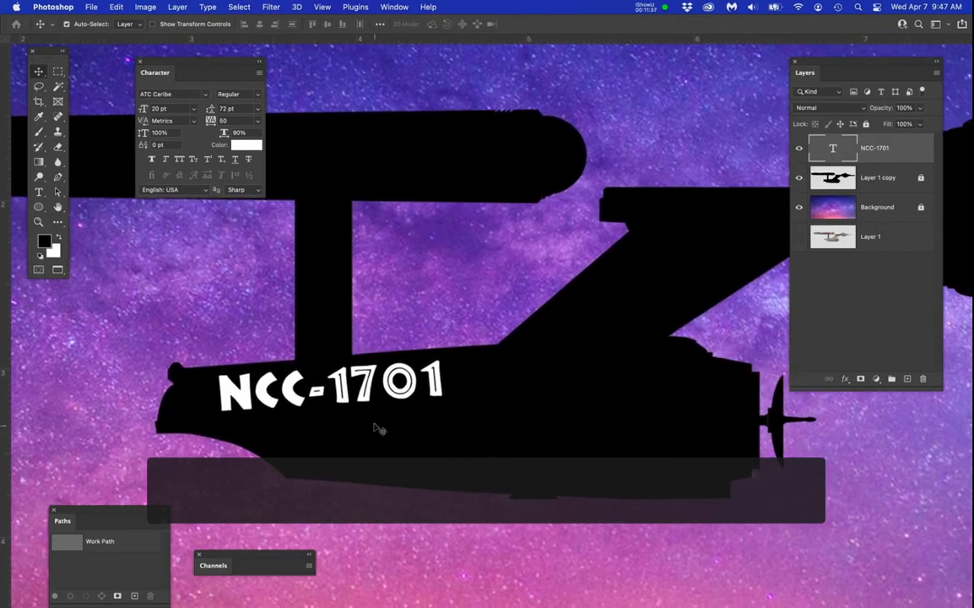
scroll(352, 414, up, 4)
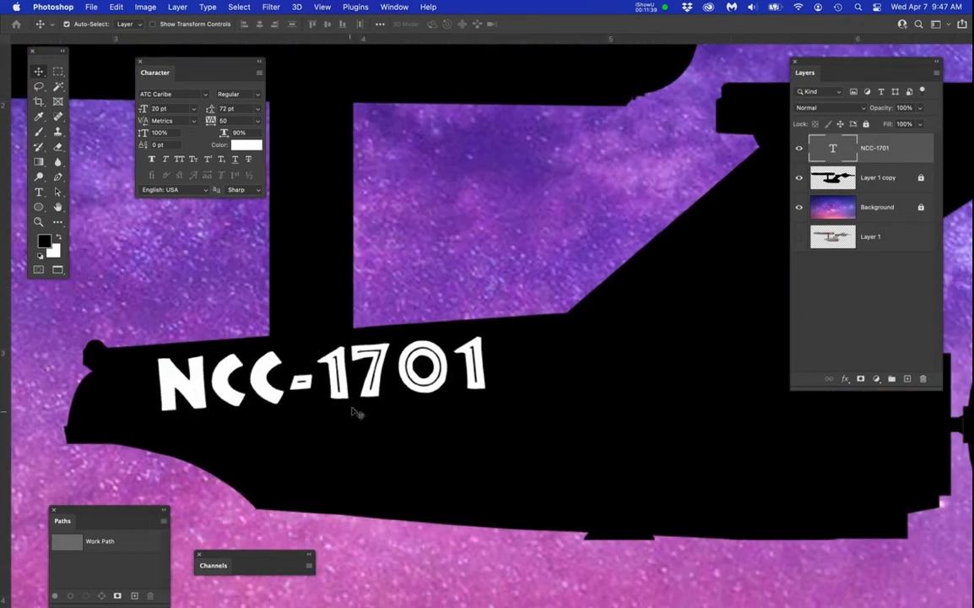
Add a new point-text layer reading KIRK above the lower hull, near the rear pylon.
key(t)
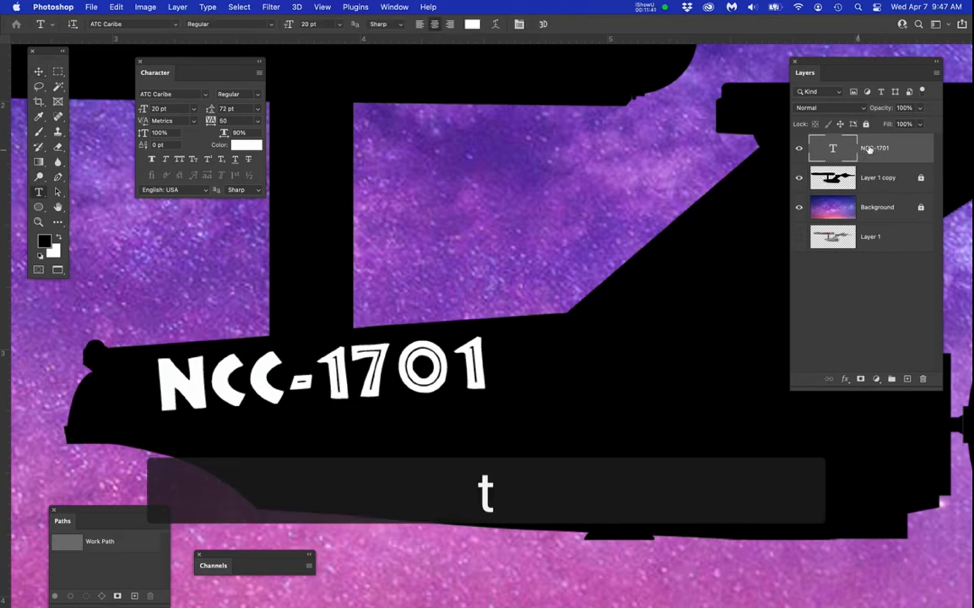
click(426, 221)
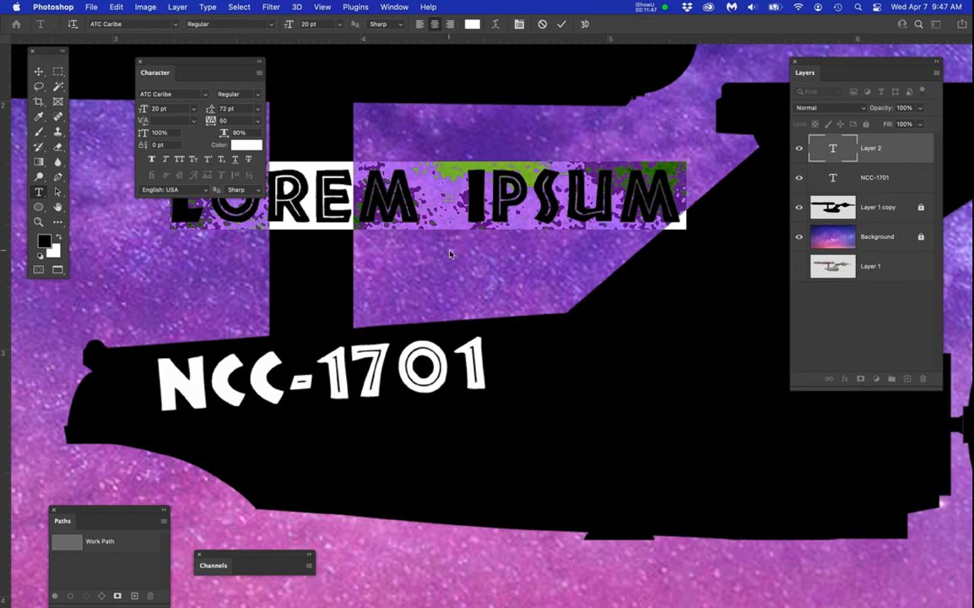
text(K)
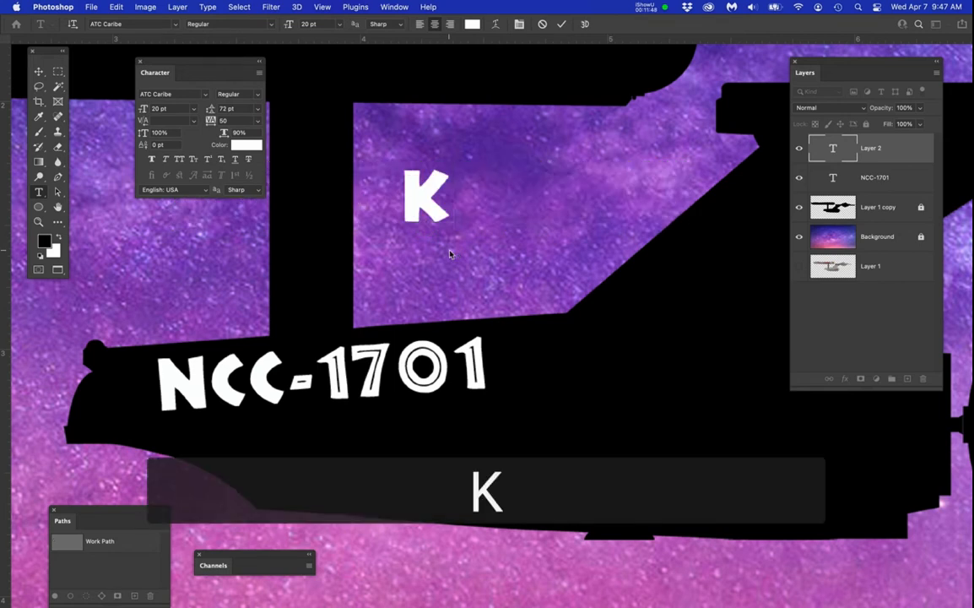
text(IRK)
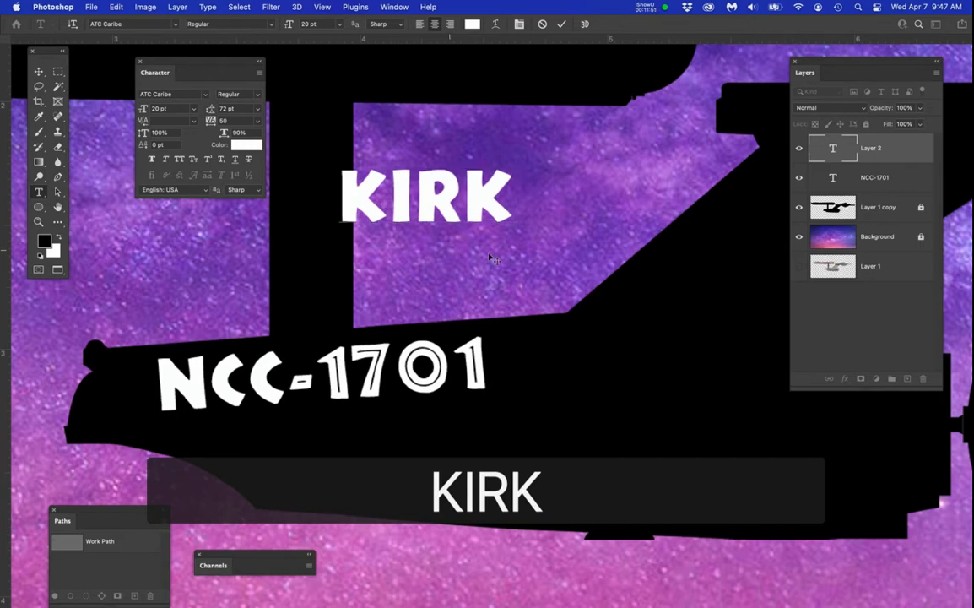
Move the KIRK text onto the lower hull ahead of NCC-1701, below the base of the slanted neck.
click(38, 71)
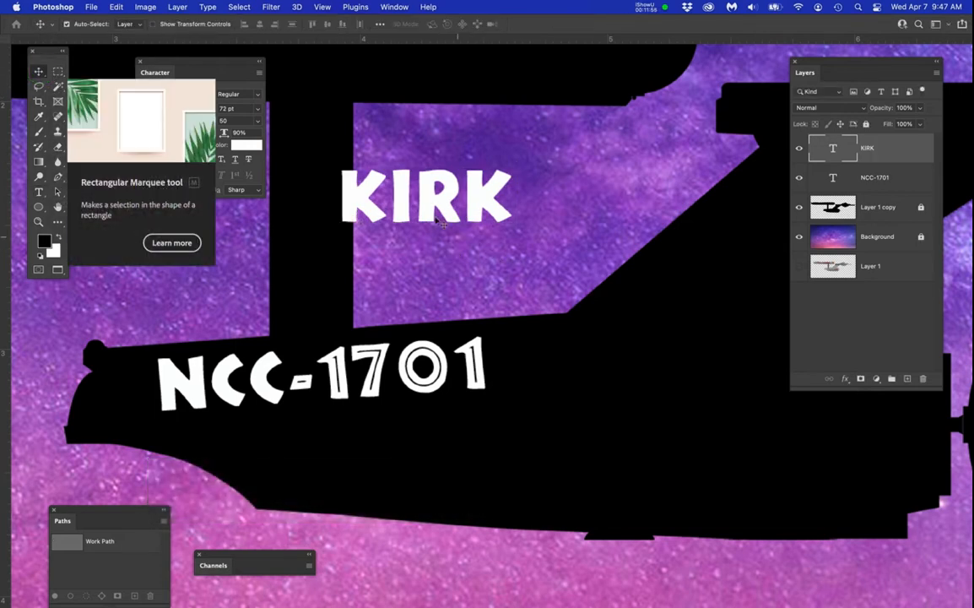
drag(450, 218, 598, 367)
key(space)
drag(641, 407, 508, 429)
drag(535, 369, 576, 355)
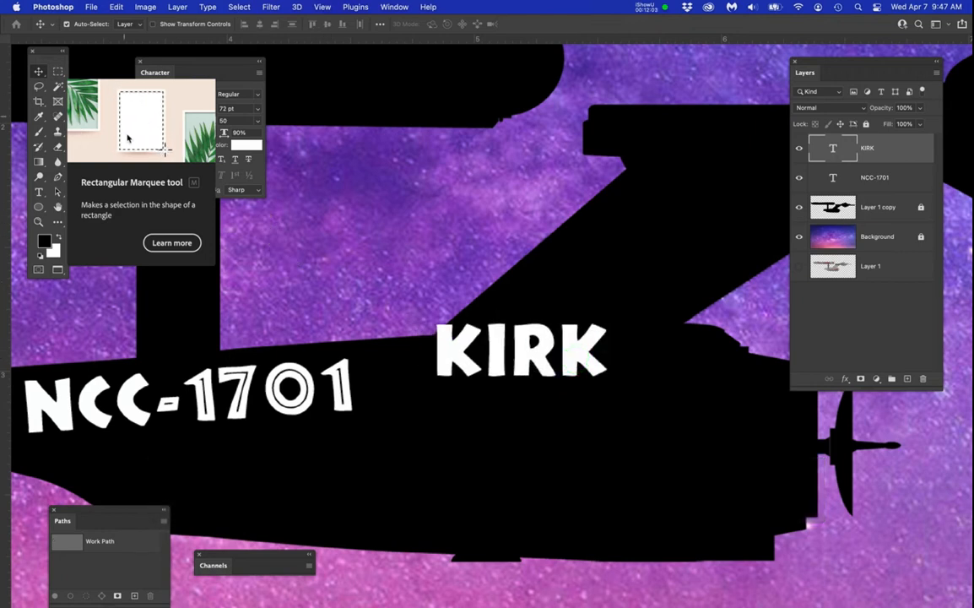
Set the color of the KIRK text to red (eb3a3a).
click(253, 148)
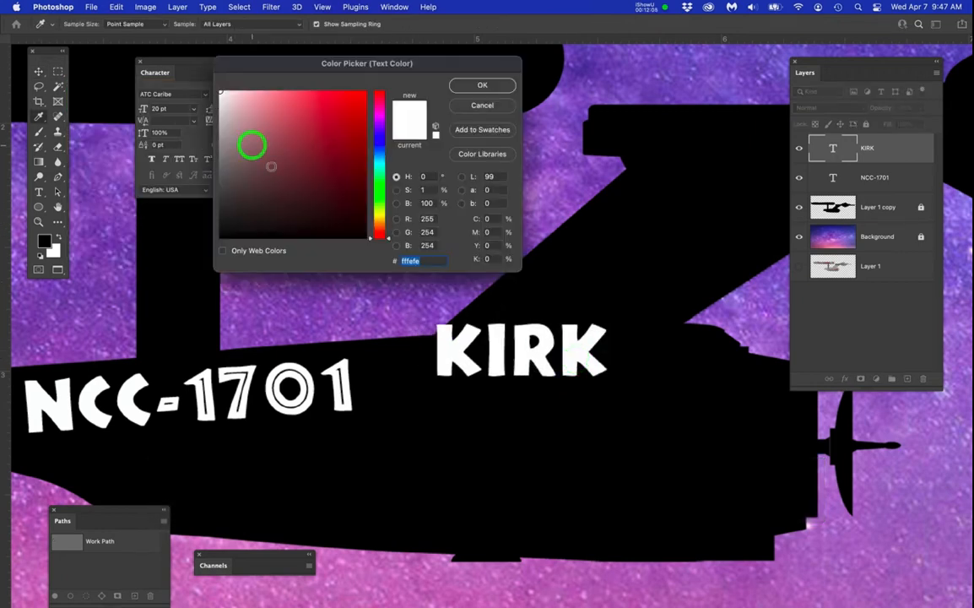
click(327, 105)
mouse_move(328, 99)
mouse_down()
mouse_move(311, 91)
mouse_move(339, 98)
mouse_move(330, 103)
mouse_up()
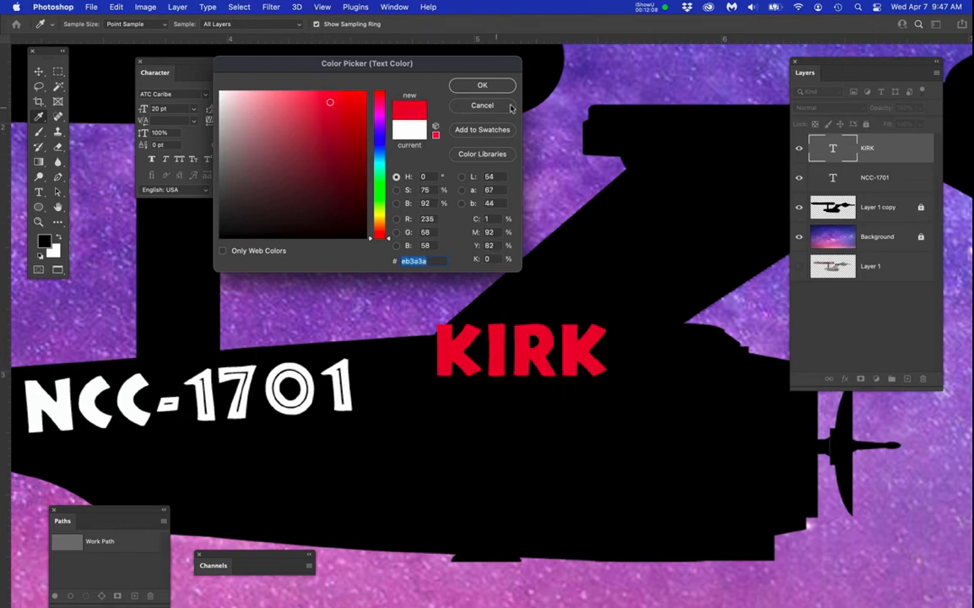
click(502, 88)
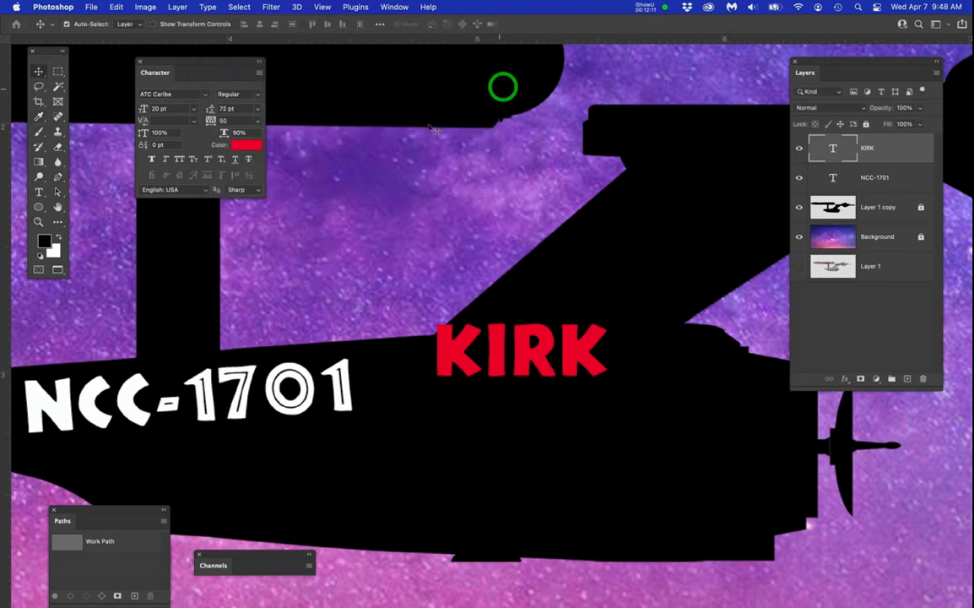
Try the Apple Braille font on the KIRK text.
click(148, 93)
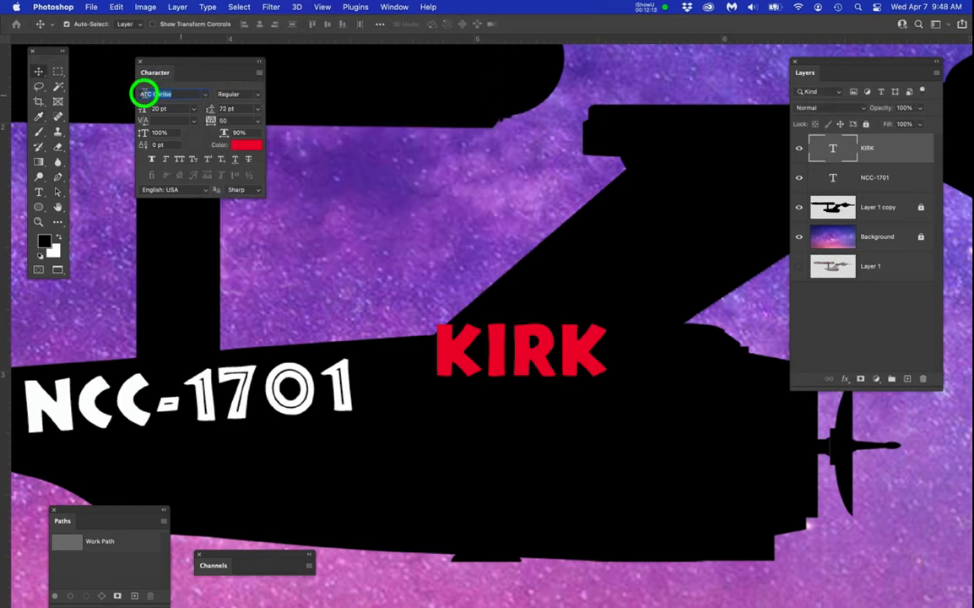
click(205, 95)
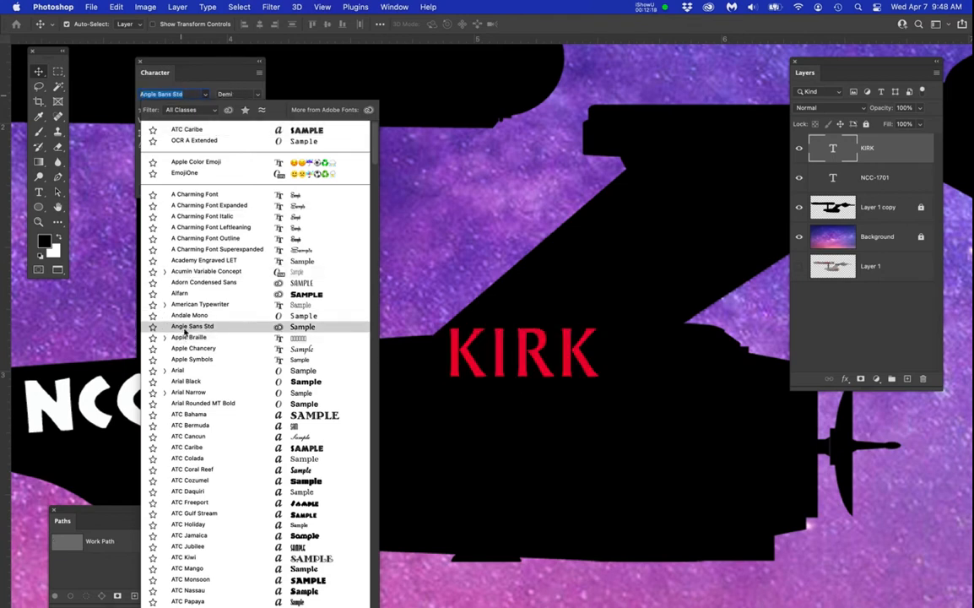
click(207, 99)
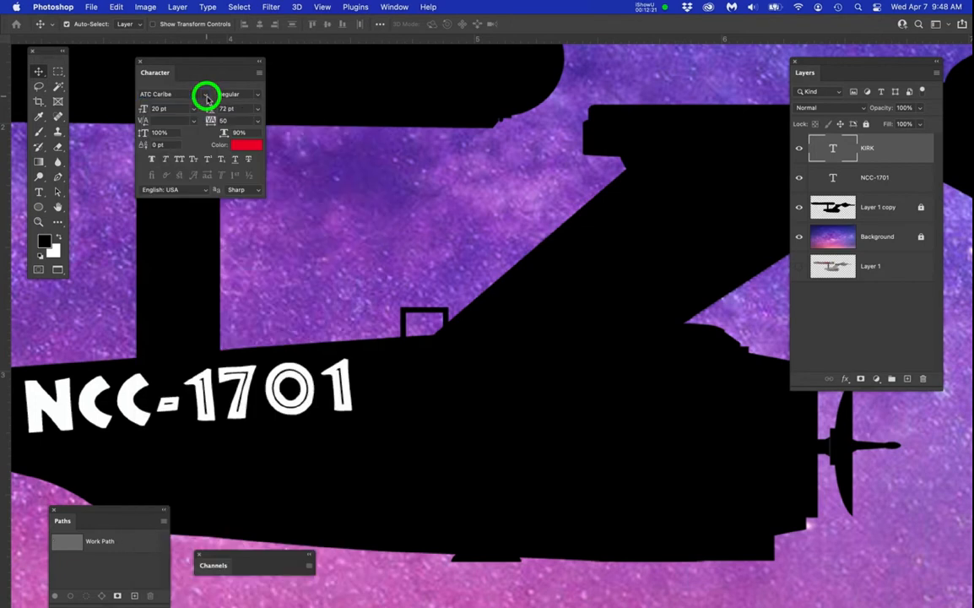
click(206, 99)
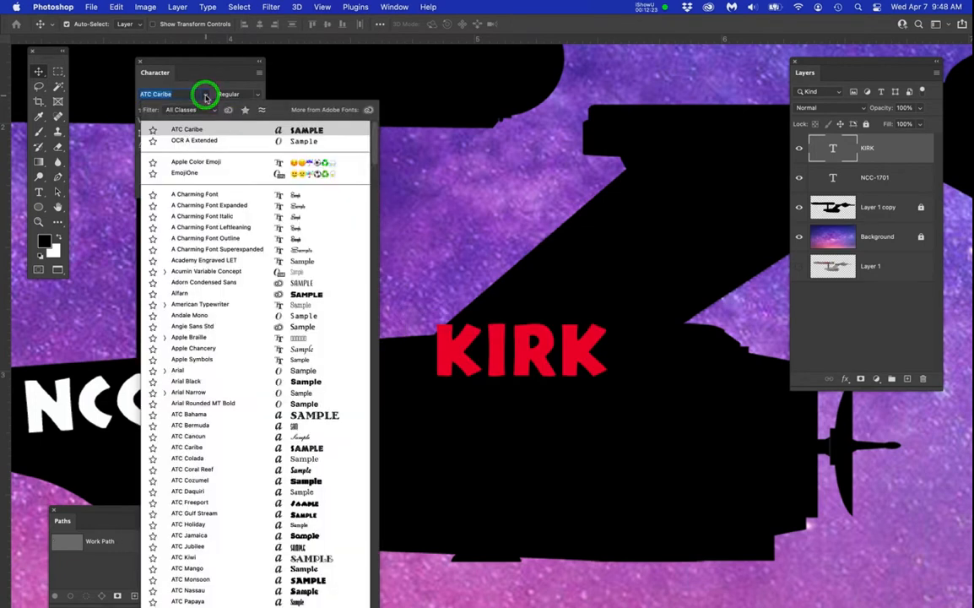
click(194, 338)
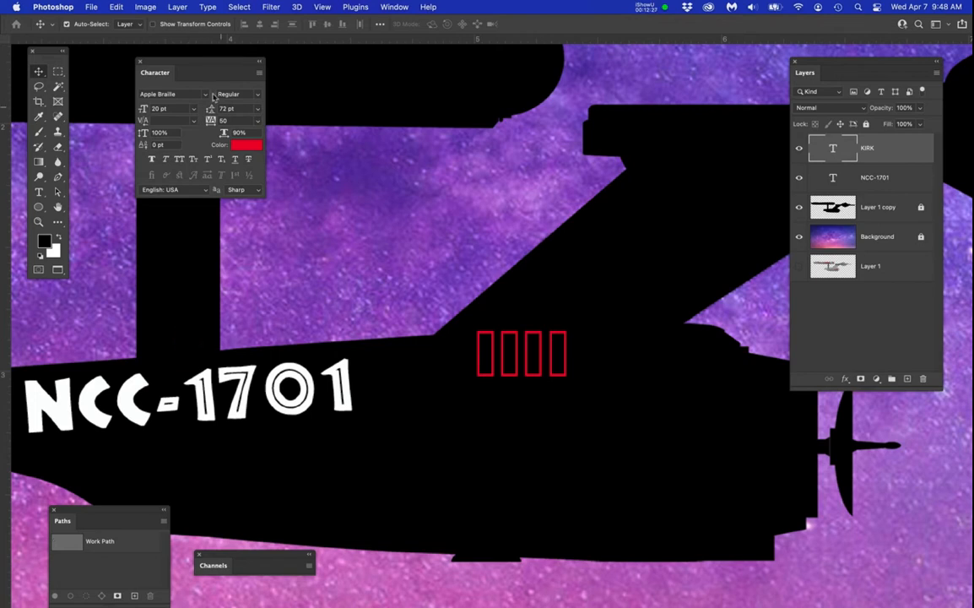
Preview a long series of fonts on the KIRK text and apply Bebas Neue.
click(204, 95)
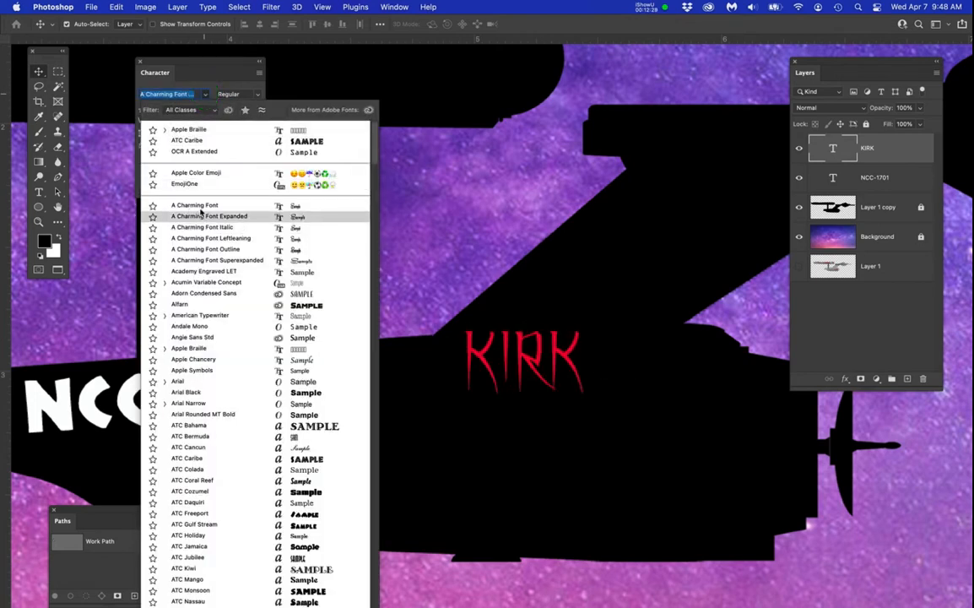
key(Down)
key(Down)
key(Down)
key(Down)
key(Down)
key(Down)
key(Down)
key(Down)
key(Down)
key(Down)
key(Down)
key(Down)
key(Down)
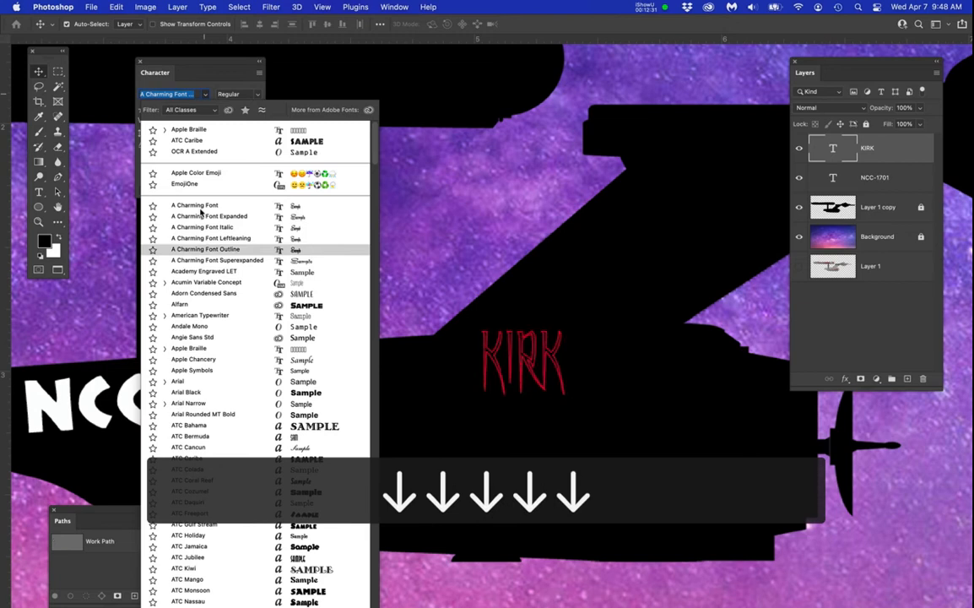
key(Down)
key(Down)
key(Down)
key(Down)
key(Down)
key(Down)
key(Down)
key(Down)
key(Down)
key(Down)
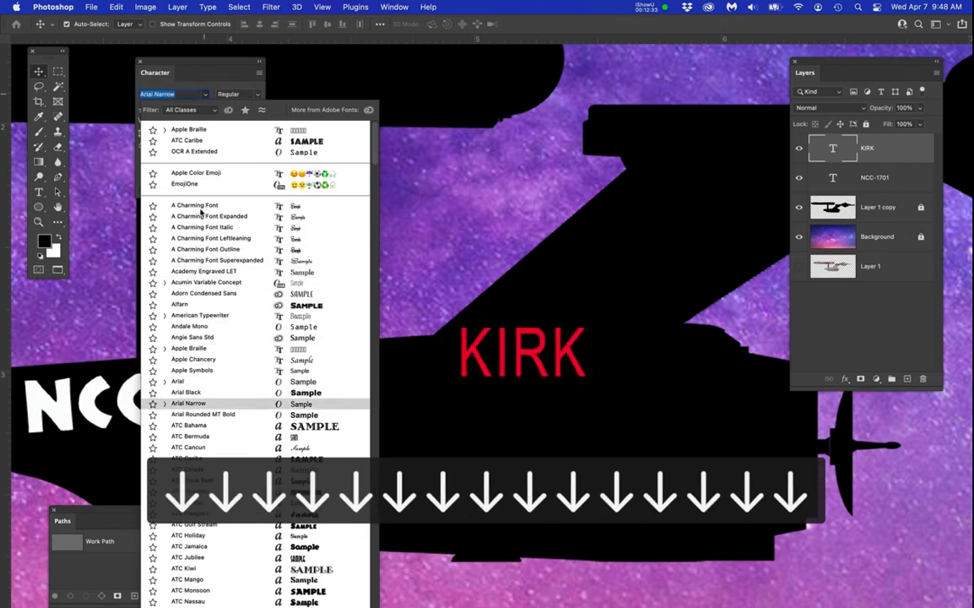
key(Down)
key(Down)
key(Down)
key(Down)
key(Down)
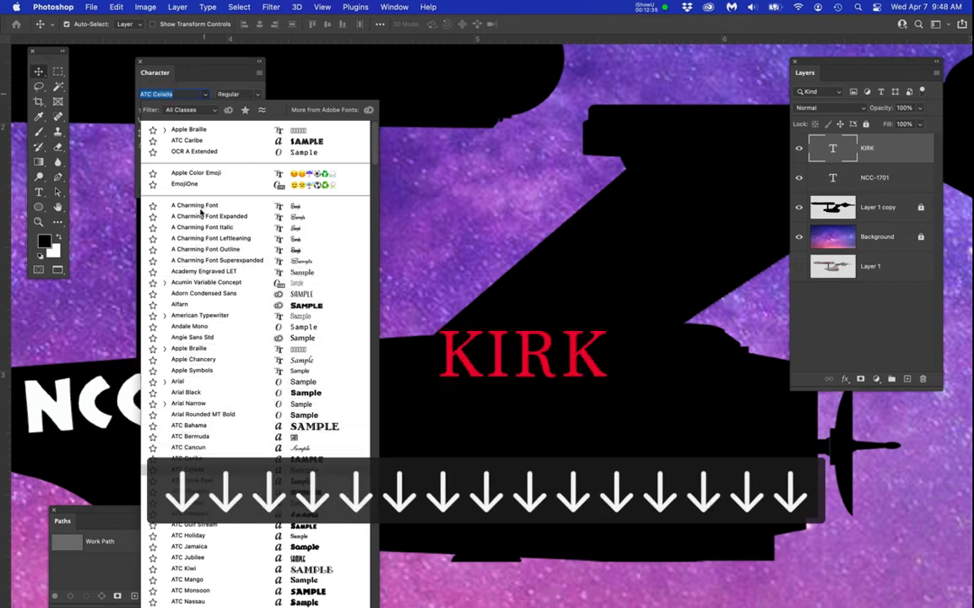
key(Down)
key(Down)
key(Down)
key(Down)
key(Down)
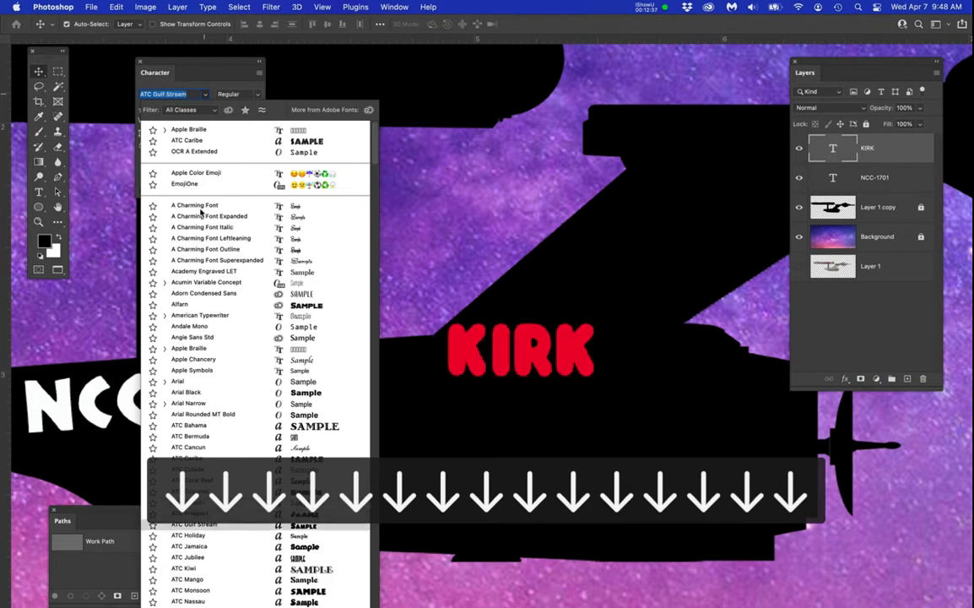
key(Down)
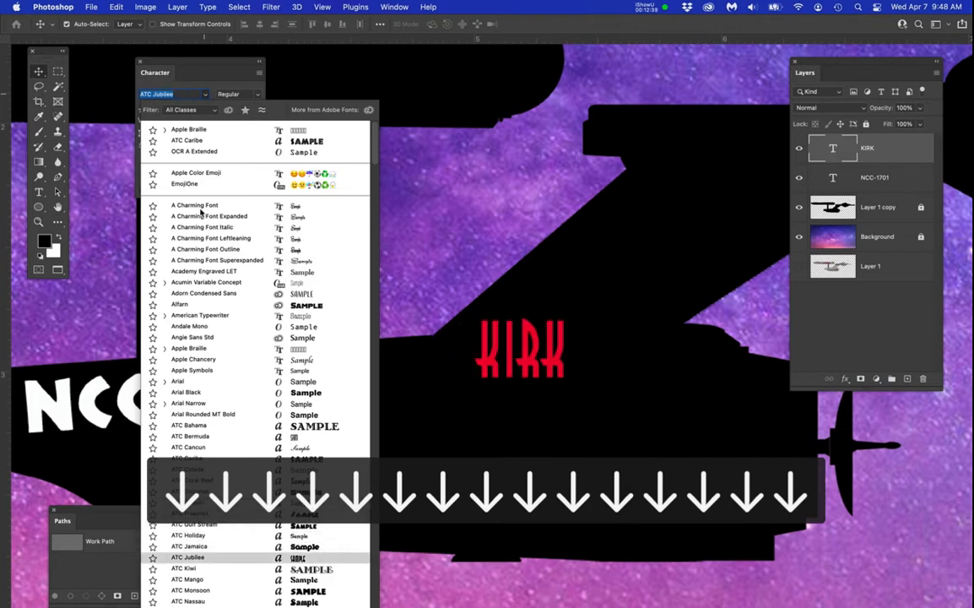
key(Down)
key(Down)
key(Up)
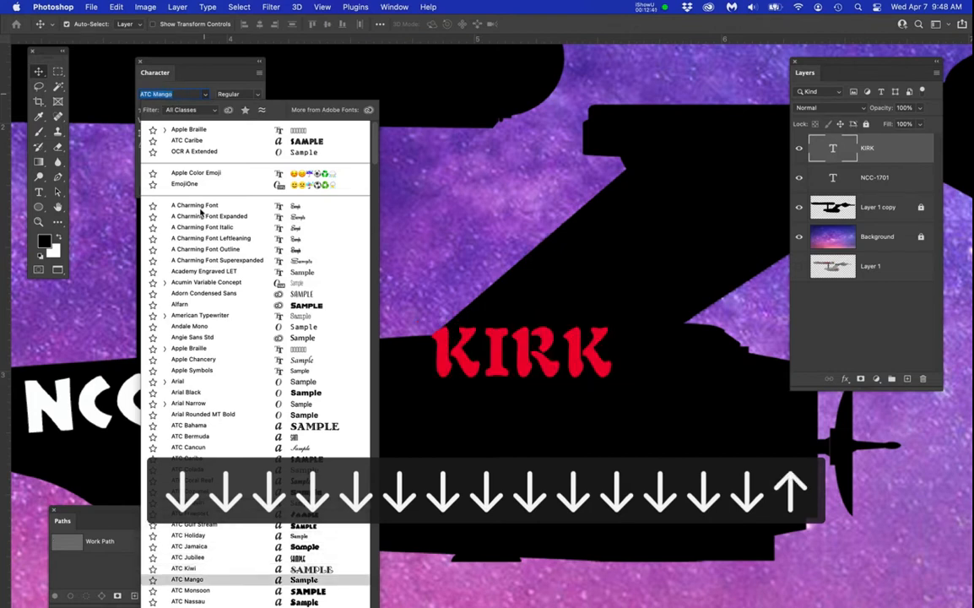
key(Up)
key(Down)
key(Down)
key(Down)
key(Down)
key(Down)
key(Down)
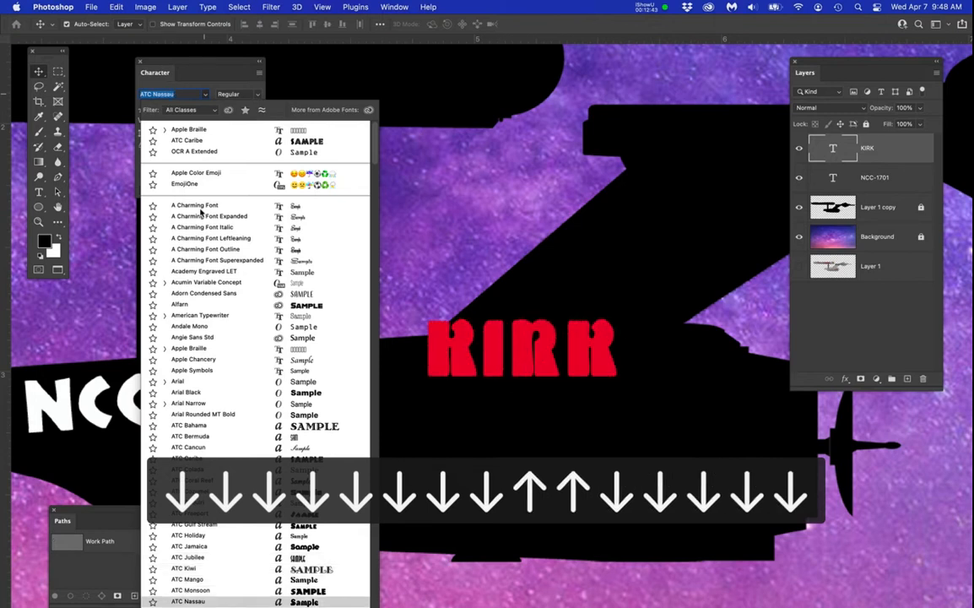
key(Down)
key(Down)
key(Down)
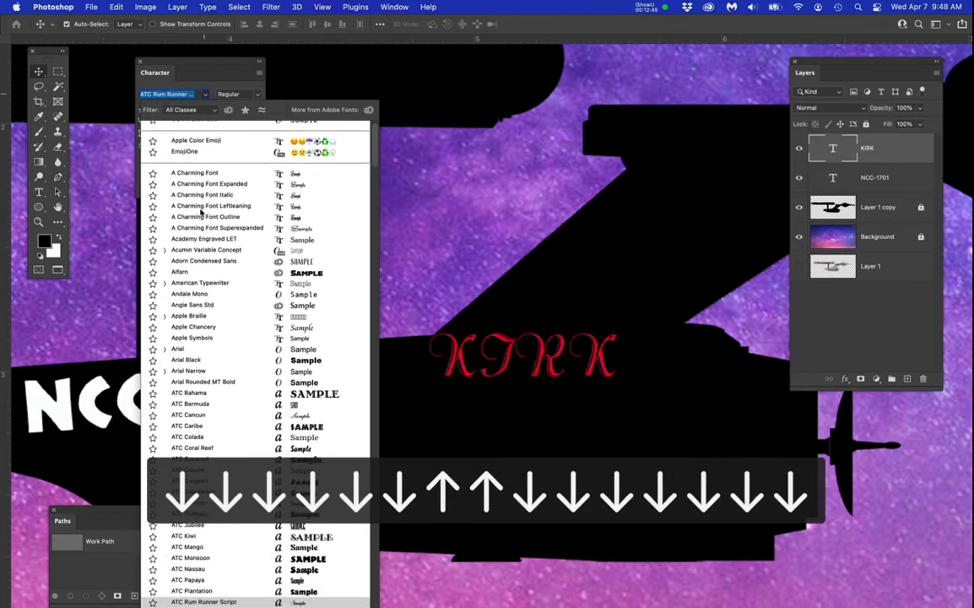
key(Down)
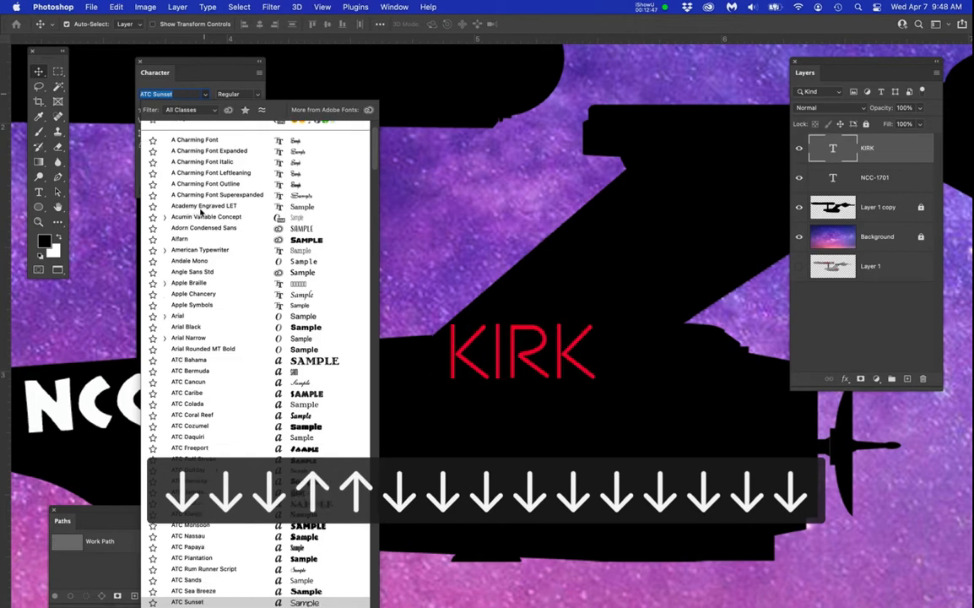
key(Down)
key(Down)
key(Down)
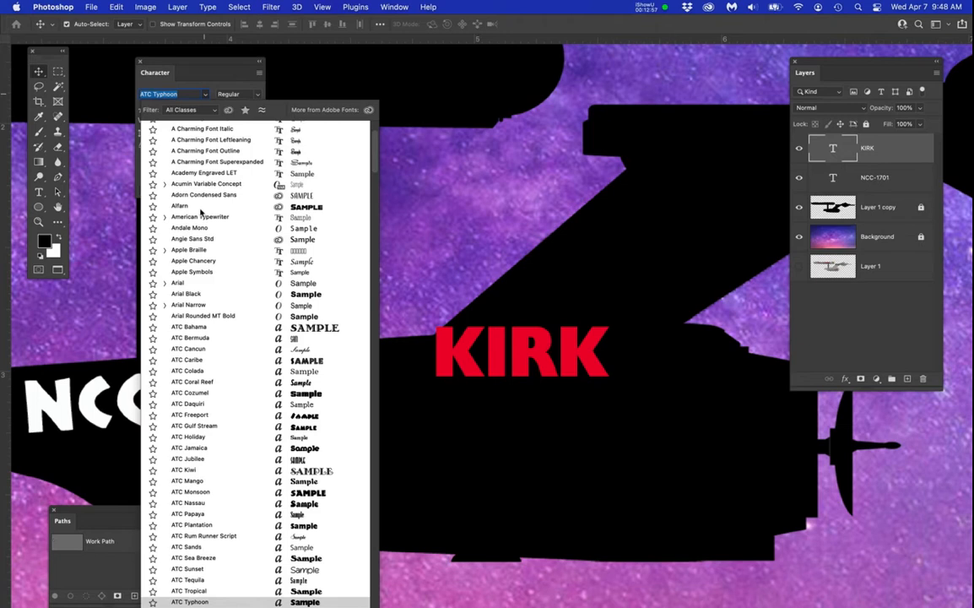
key(Down)
key(Down)
key(Down)
key(Down)
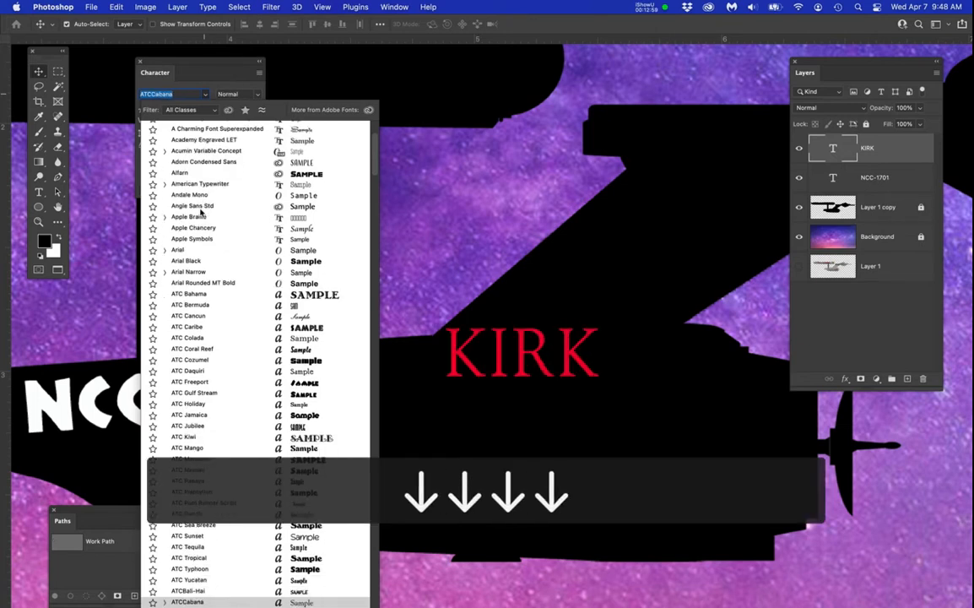
key(Down)
key(Down)
key(Down)
key(Down)
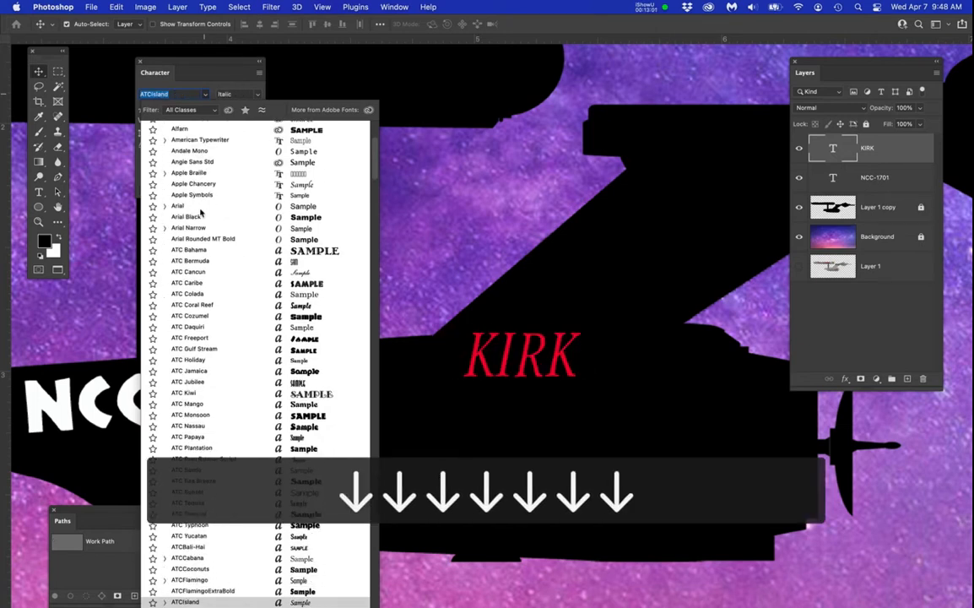
key(Down)
key(Down)
key(Down)
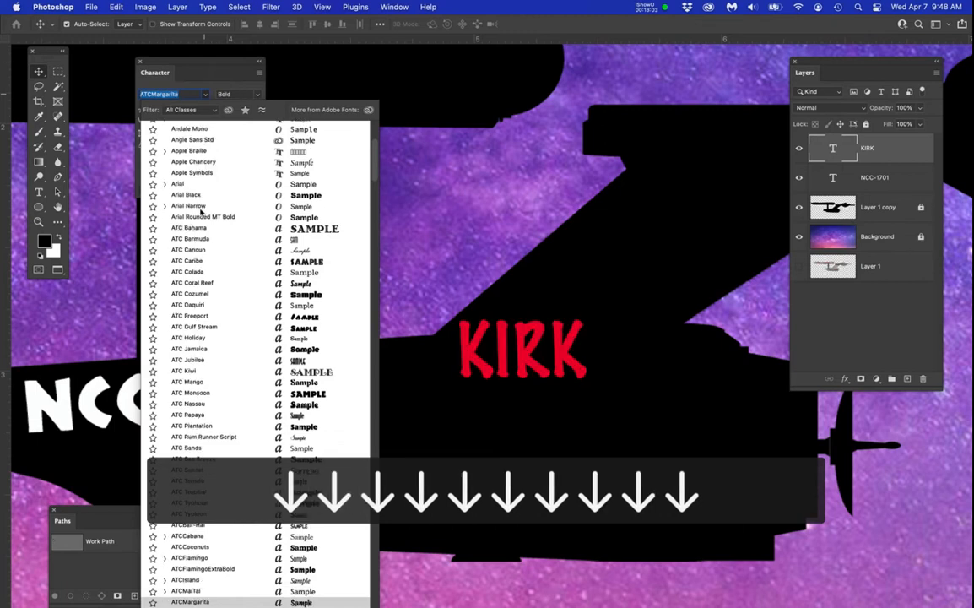
key(Down)
key(Down)
key(Down)
key(Down)
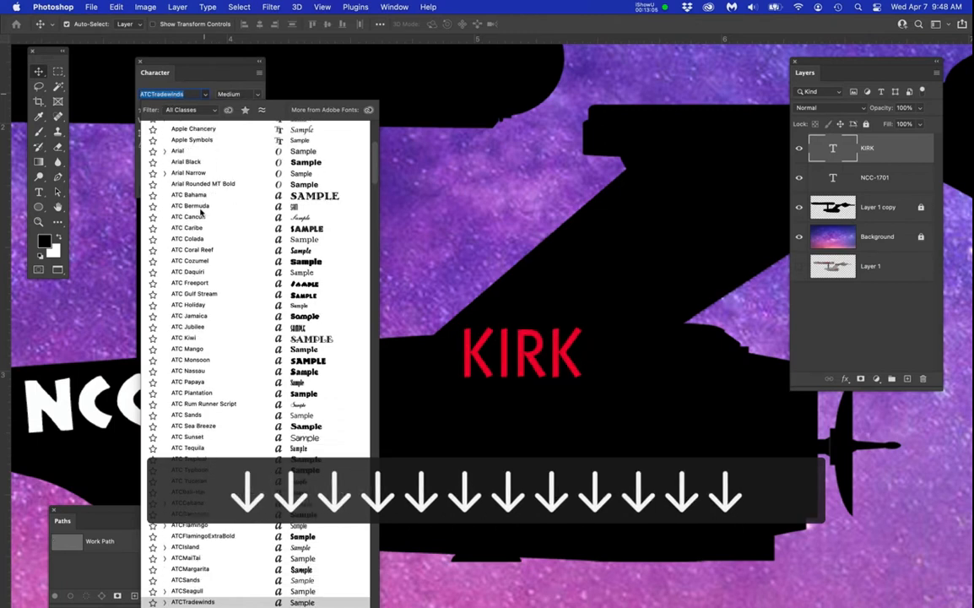
key(Down)
key(Down)
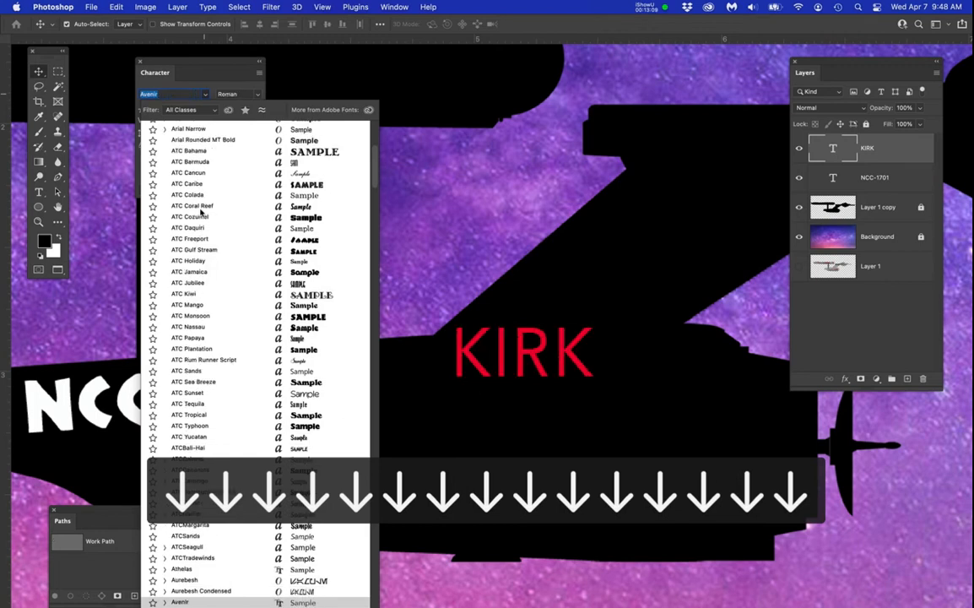
key(Down)
key(Down)
key(Down)
key(Down)
key(Down)
key(Down)
key(Down)
key(Up)
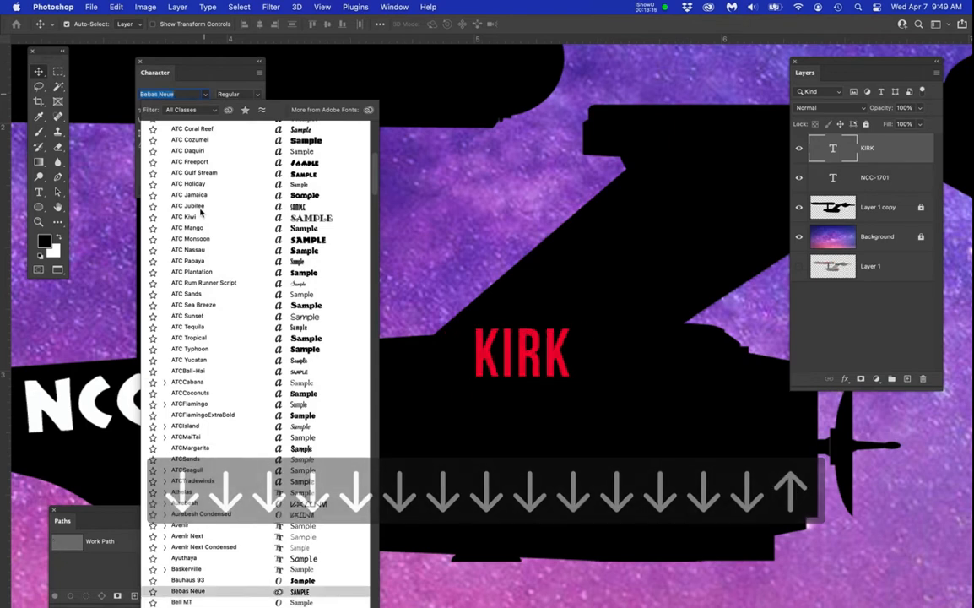
click(205, 594)
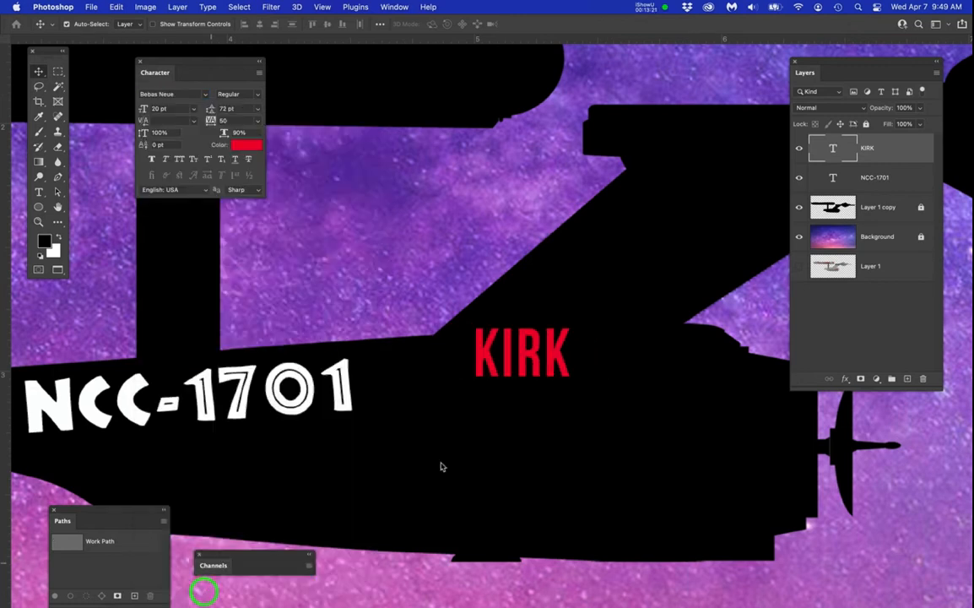
Place the KIRK text directly after NCC-1701 and rotate it to about -4.6° to follow the hull's upper edge.
drag(519, 374, 406, 392)
key(super+t)
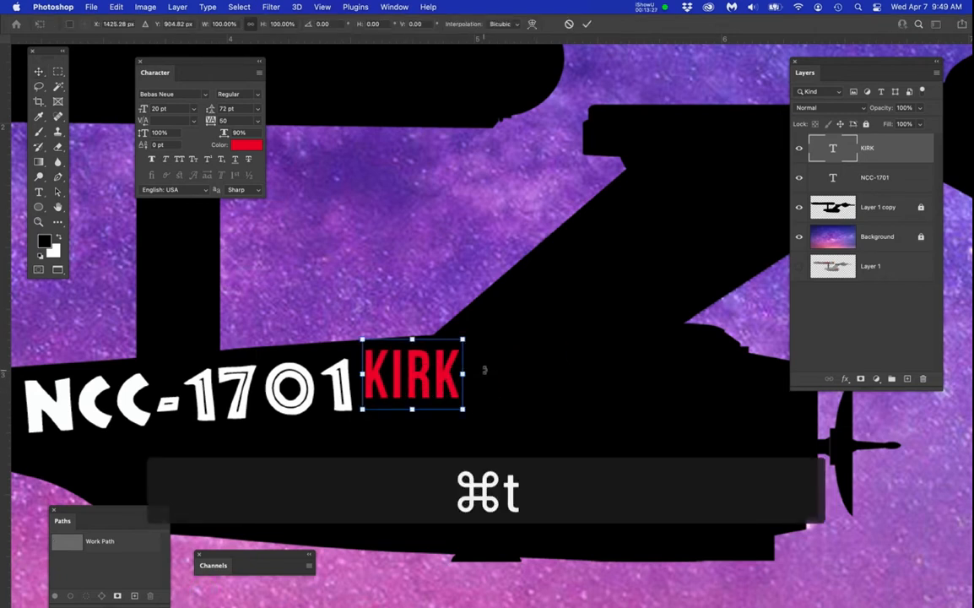
drag(483, 378, 482, 372)
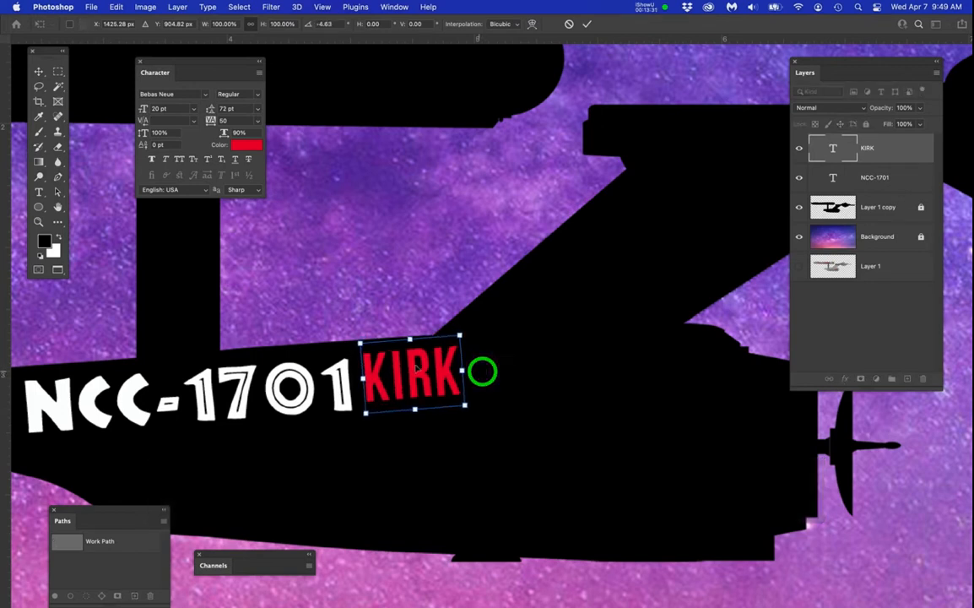
drag(413, 362, 409, 365)
key(Return)
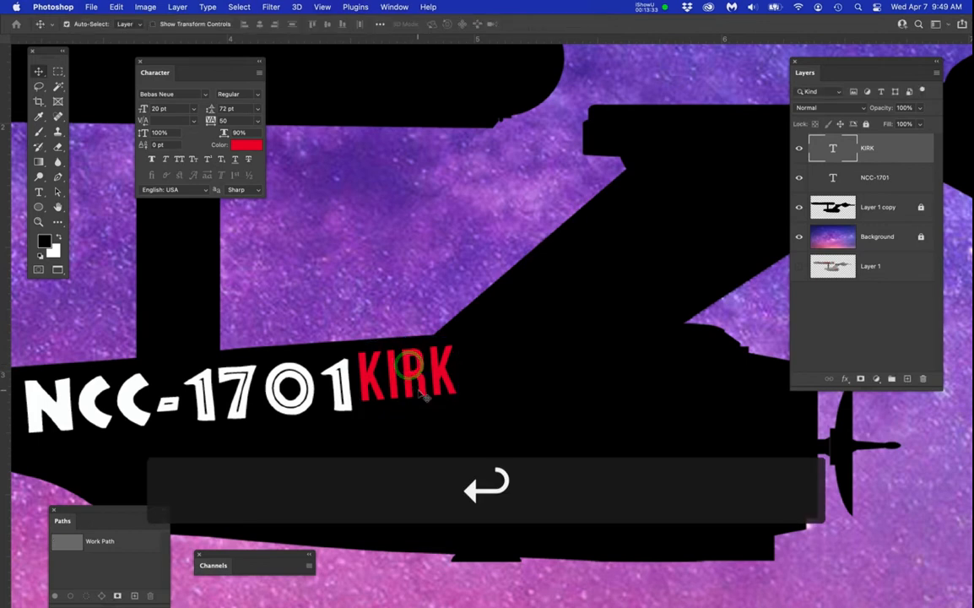
Add the text "Where No Man Has Gone Before" and place it across the lower part of the secondary hull.
key(t)
click(295, 245)
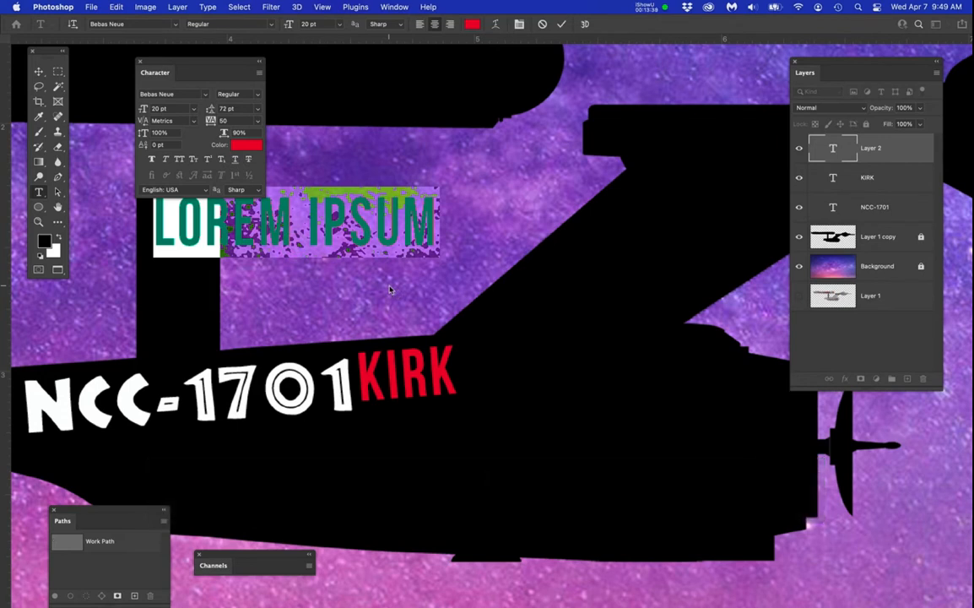
text(Where No Man Has Gone)
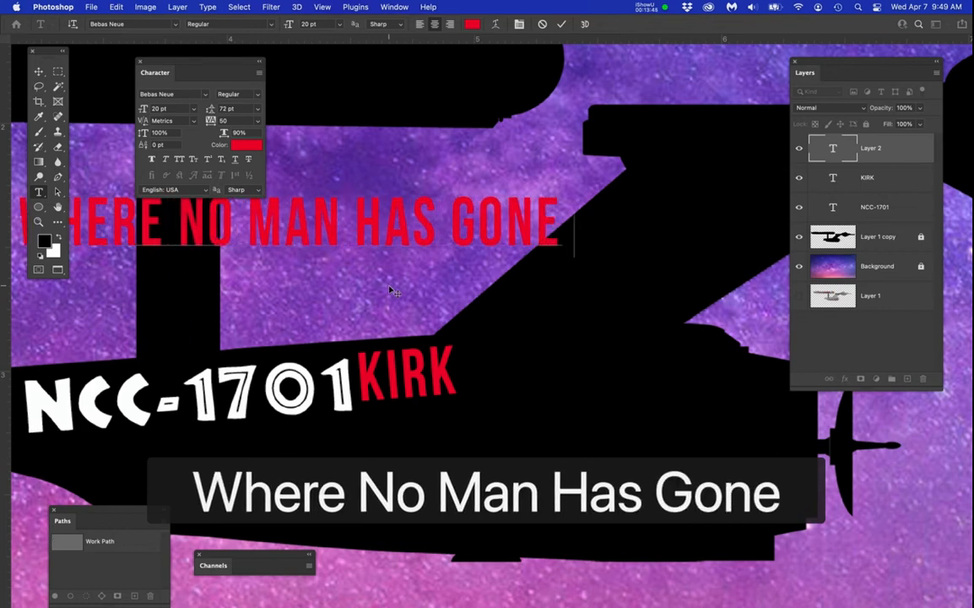
text( Before)
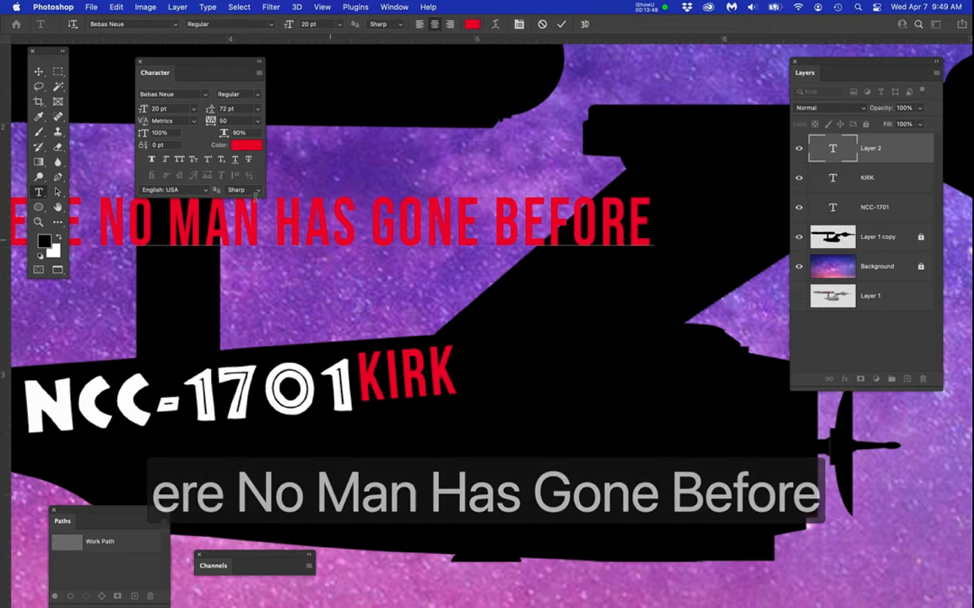
click(40, 72)
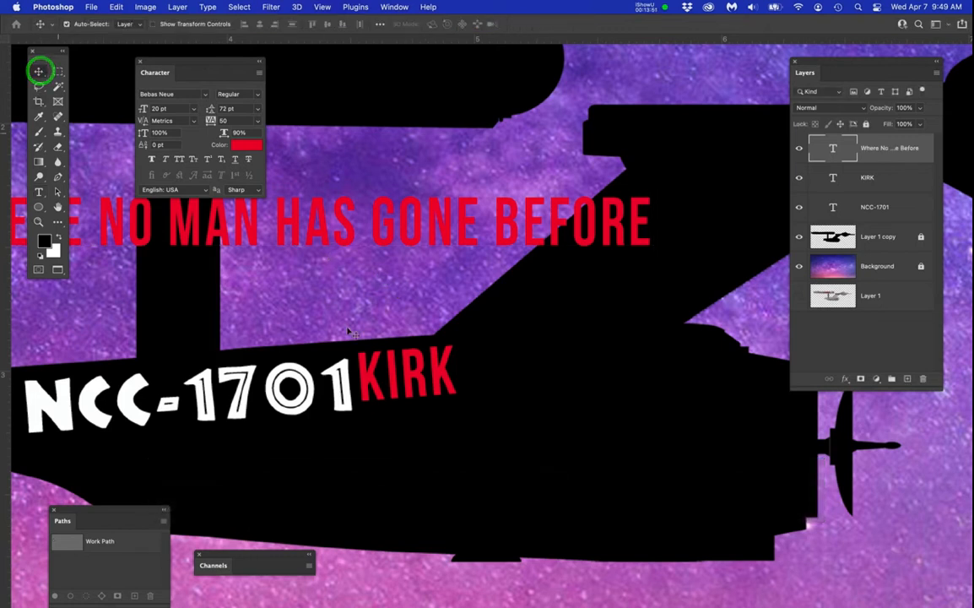
drag(334, 224, 511, 490)
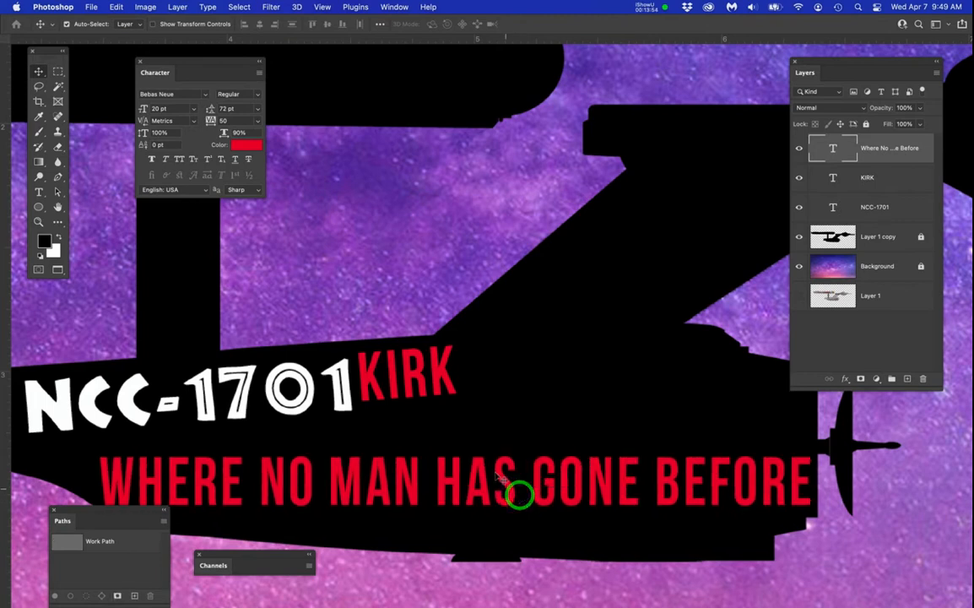
Set the "Where No Man Has Gone Before" text to blue (2d71ed) and its font size to 14 pt.
click(241, 147)
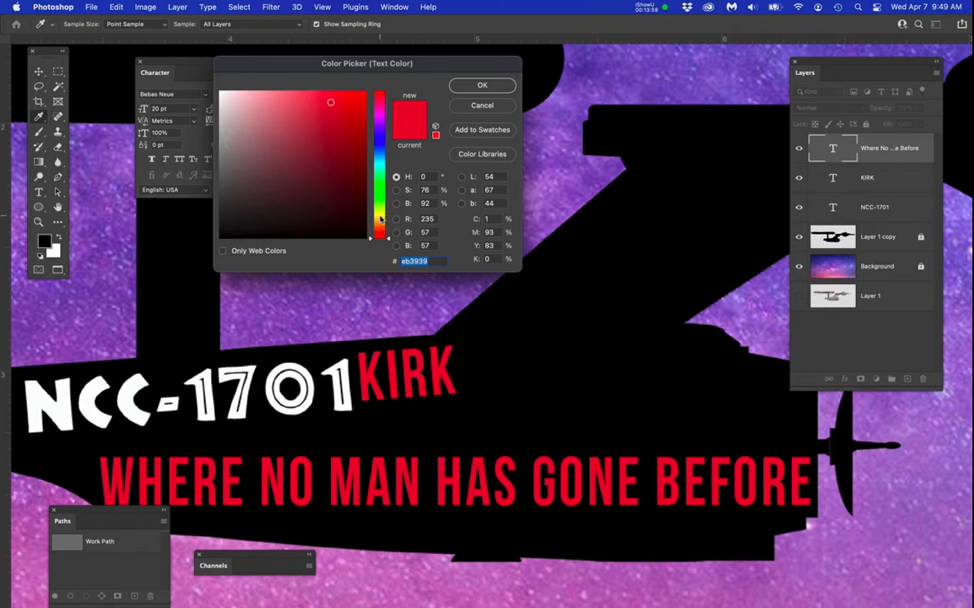
click(382, 149)
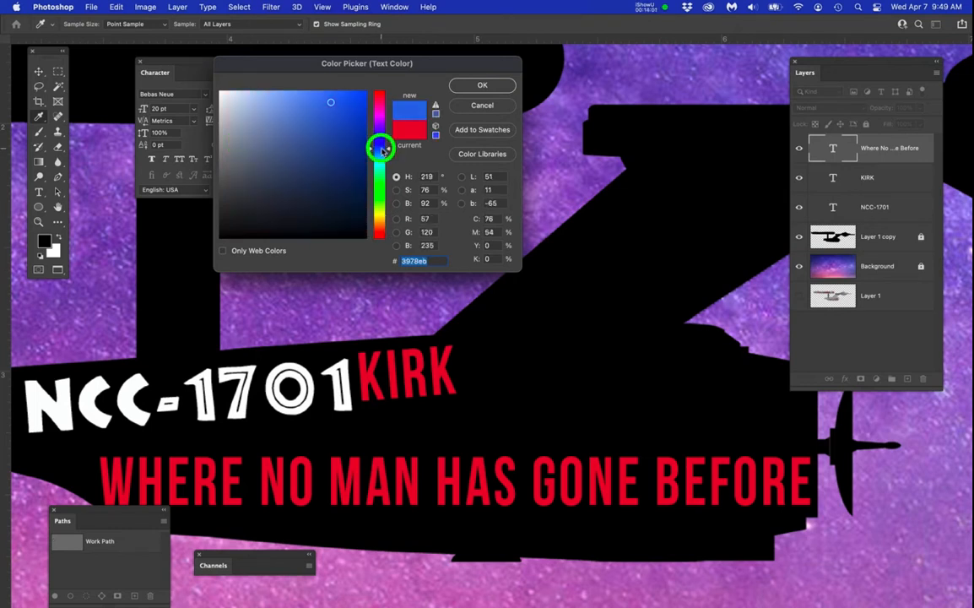
click(331, 102)
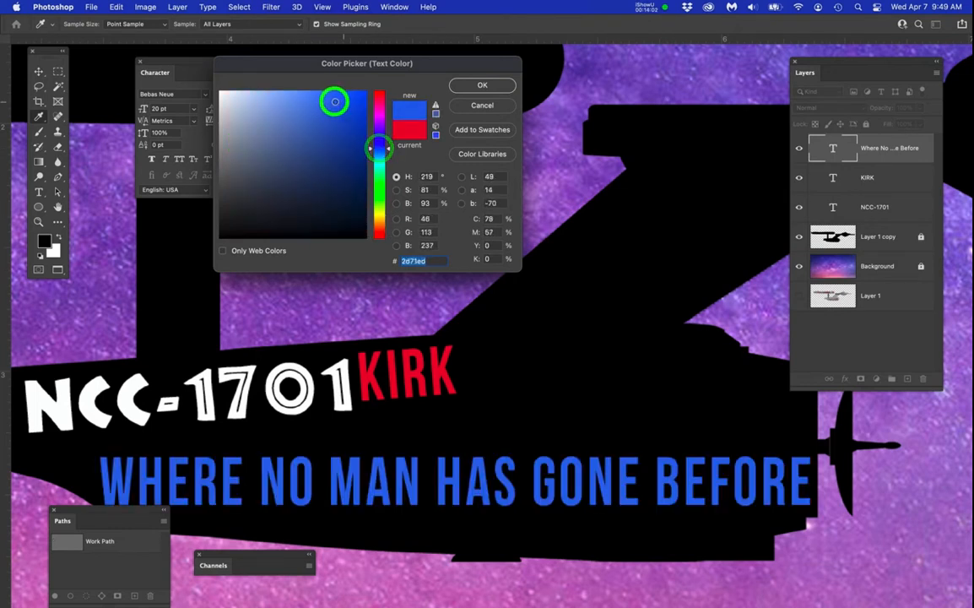
click(477, 84)
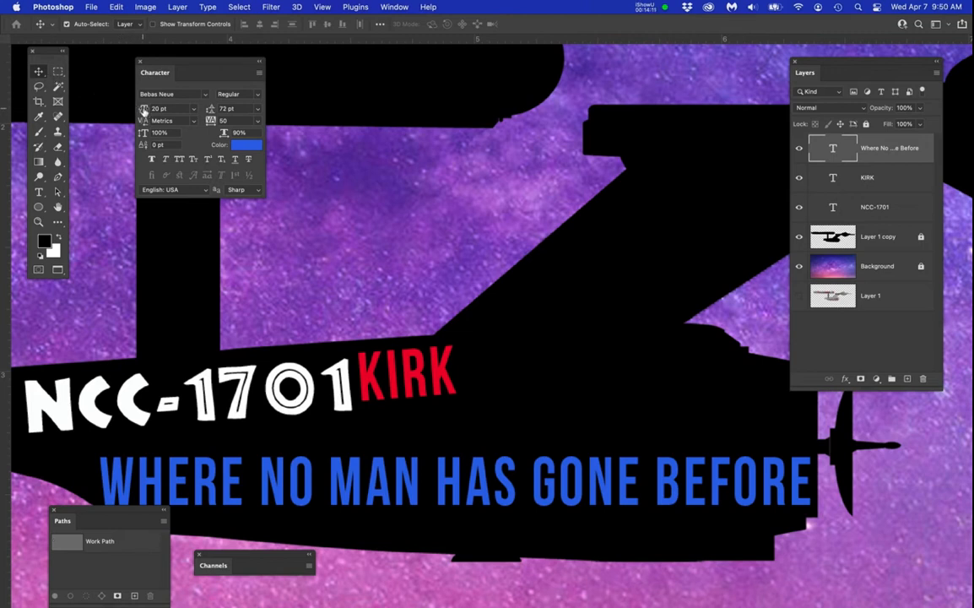
click(143, 110)
drag(143, 109, 142, 109)
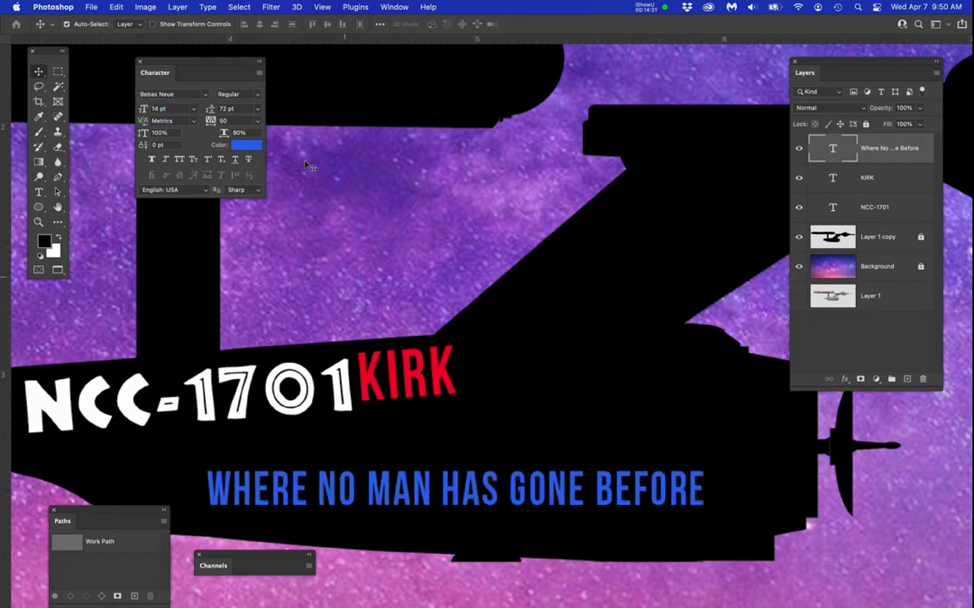
Try the ATCFlamingo font on the "Where No Man Has Gone Before" text.
click(206, 94)
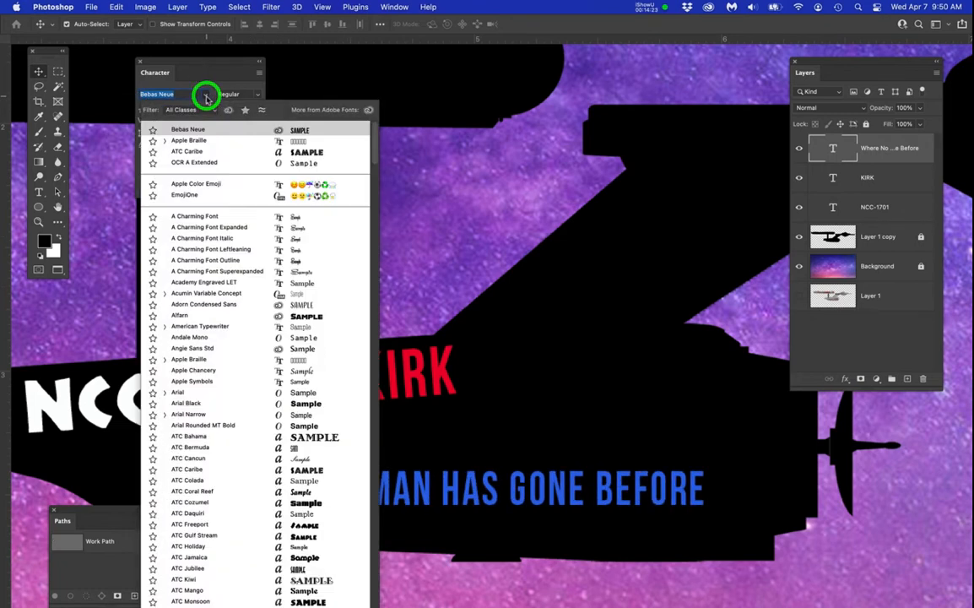
scroll(228, 361, down, 4)
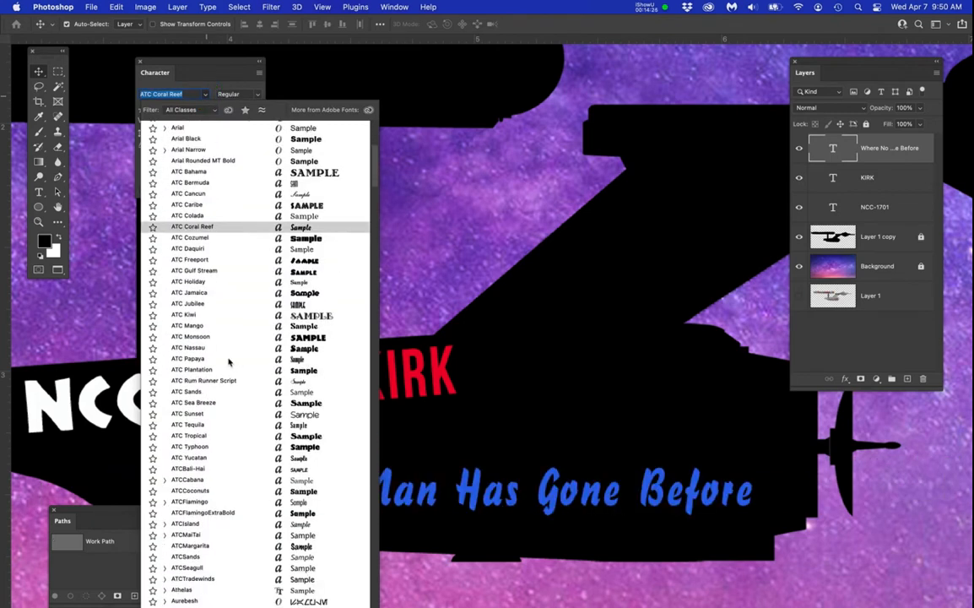
click(215, 502)
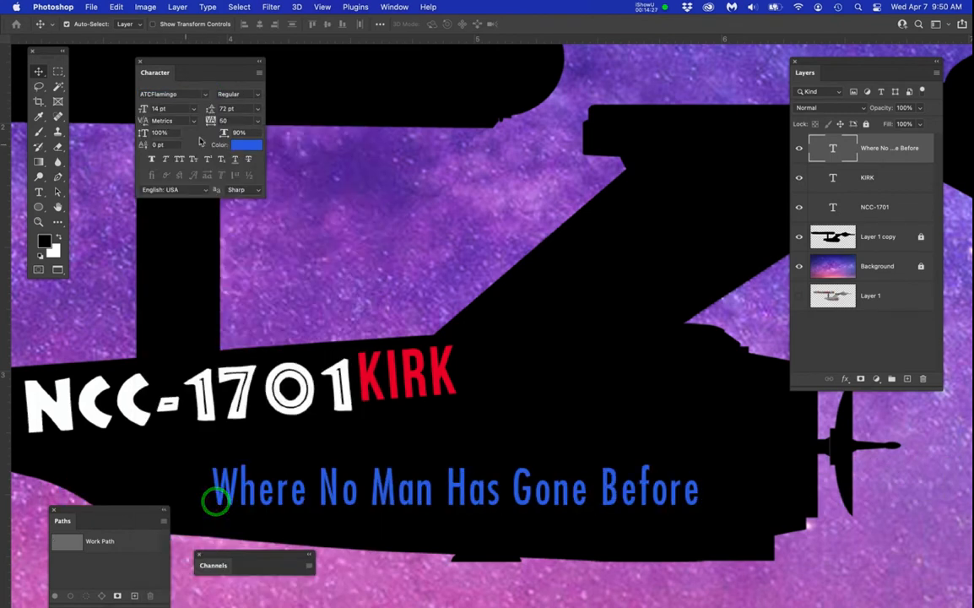
Preview the fonts from ATC Coral Reef onward on the blue slogan text and apply ATC Jubilee.
click(208, 97)
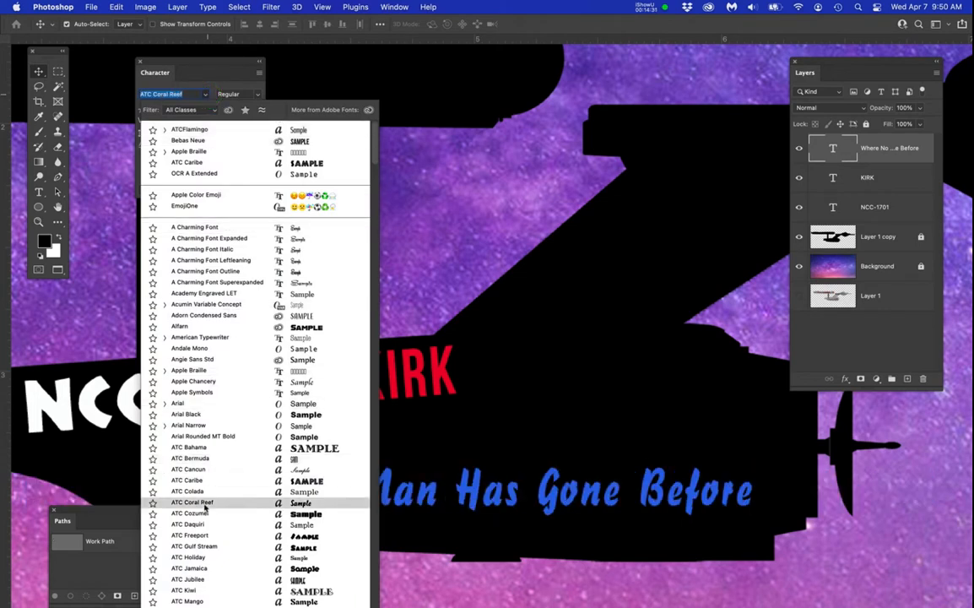
key(Down)
key(Down)
key(Down)
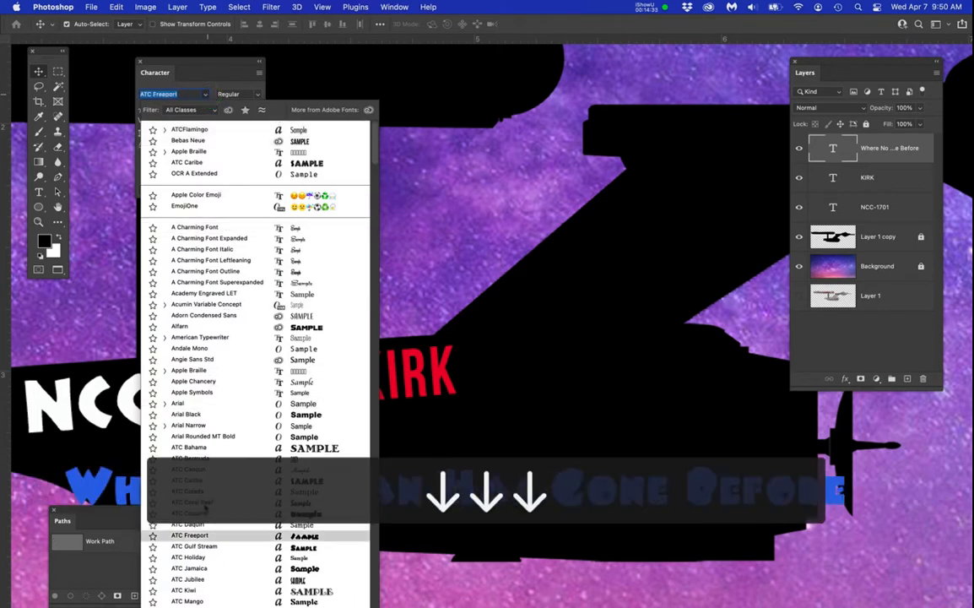
key(Down)
key(Down)
key(Down)
key(Down)
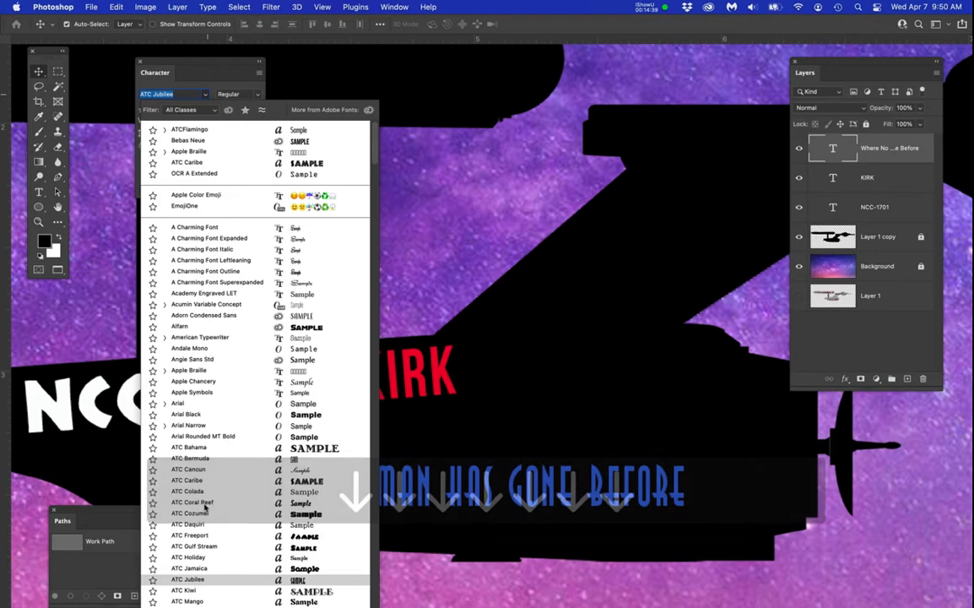
click(214, 580)
Move the blue slogan to the rear of the hull's underside and rotate it slightly to follow the lower edge.
drag(368, 486, 258, 473)
drag(512, 505, 537, 438)
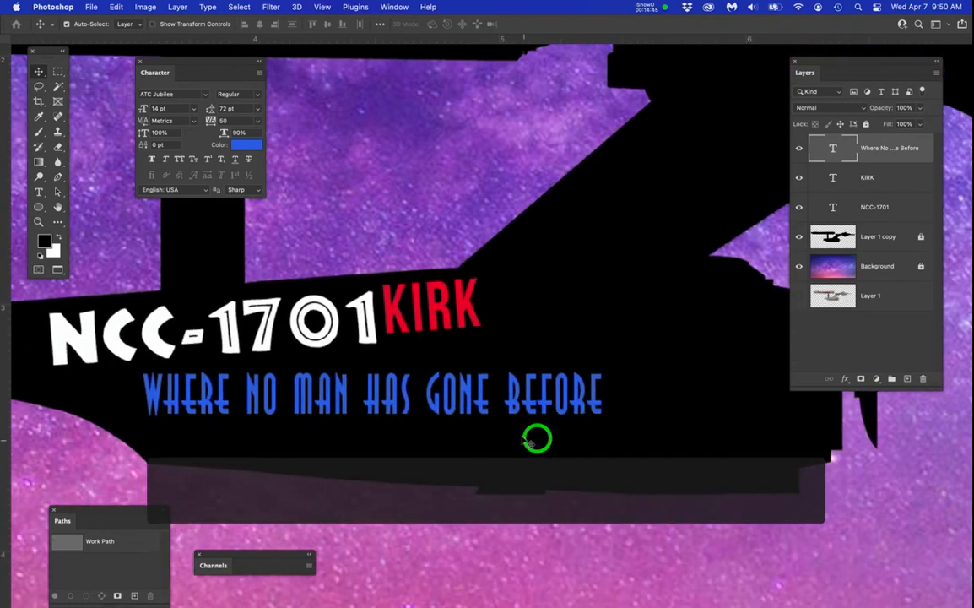
drag(508, 396, 696, 467)
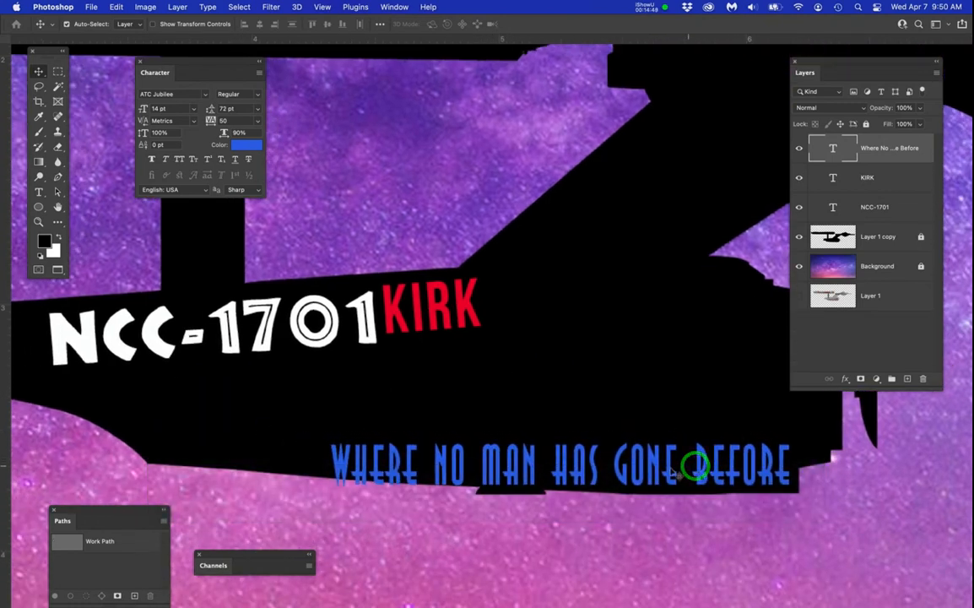
key(super+t)
drag(306, 422, 302, 420)
drag(631, 475, 631, 471)
key(Return)
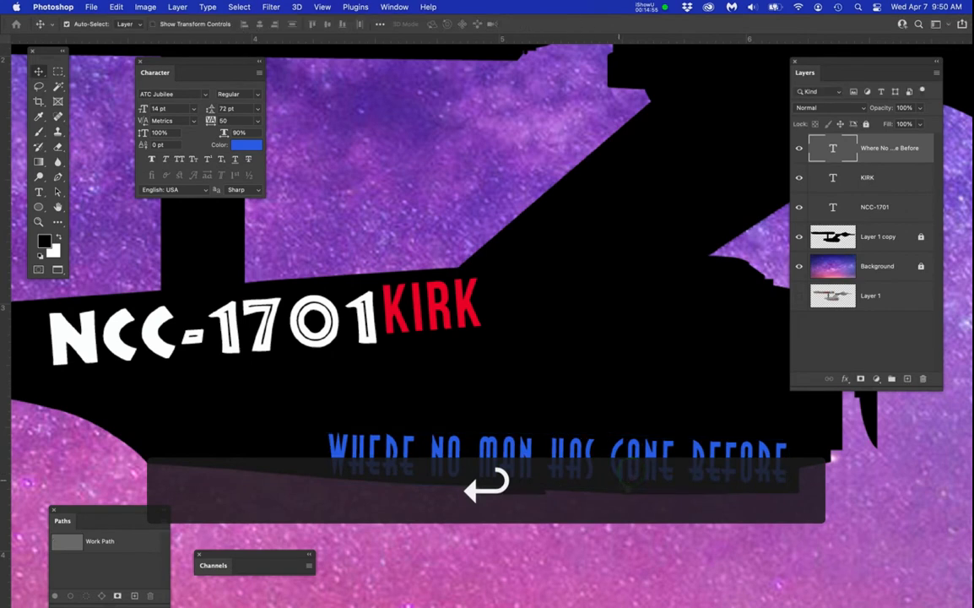
scroll(582, 481, down, 3)
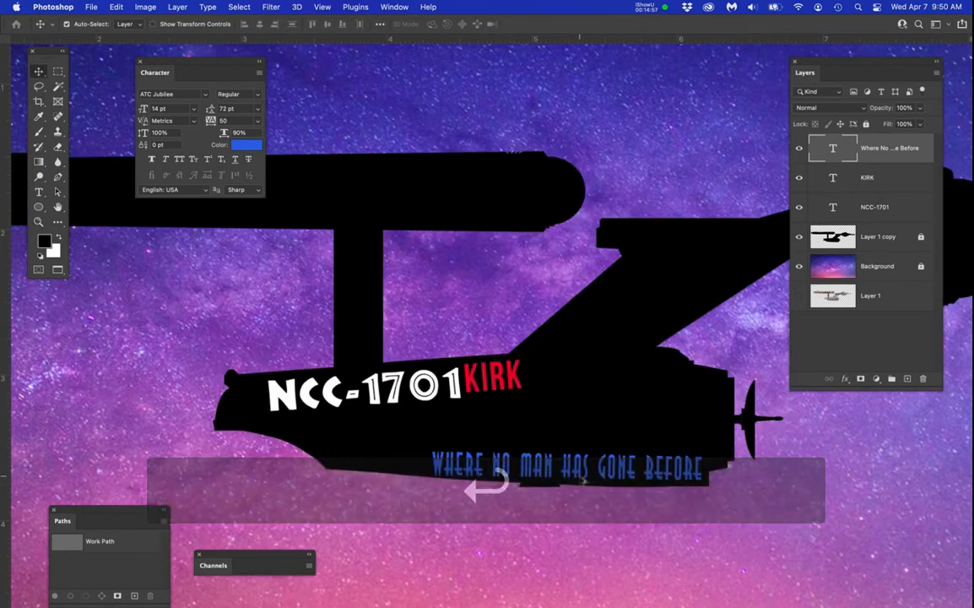
scroll(582, 479, up, 2)
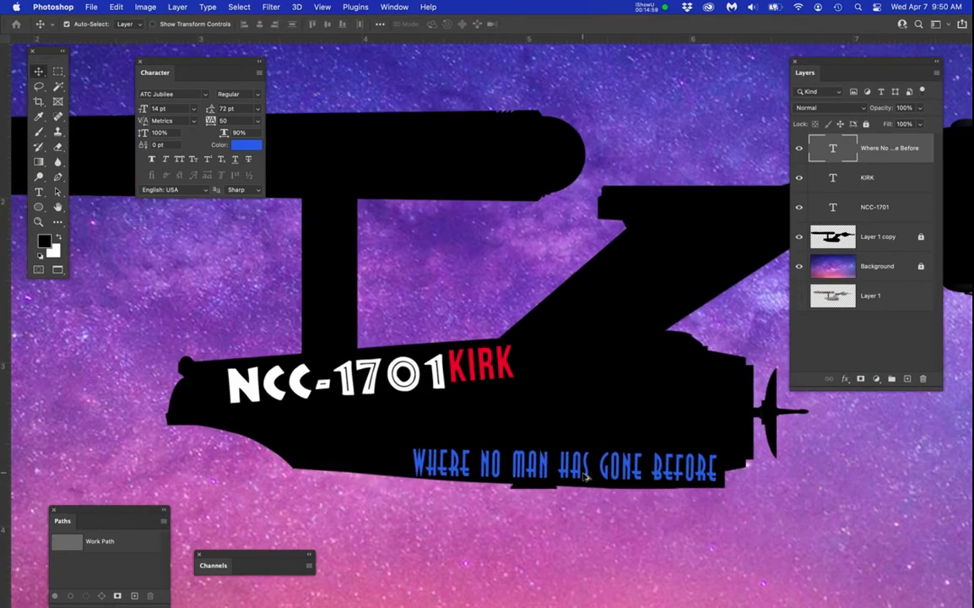
scroll(587, 478, up, 1)
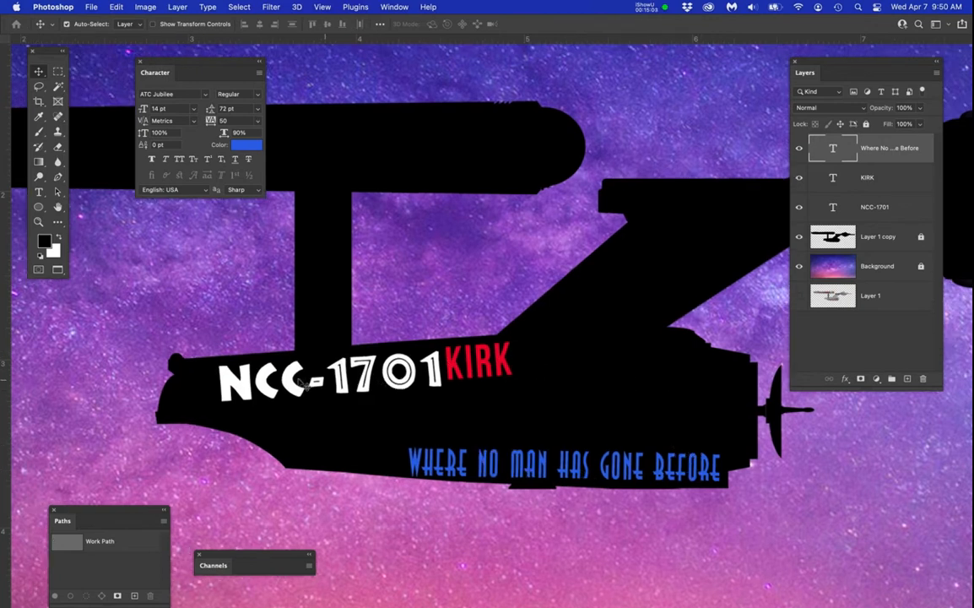
mouse_move(4, 179)
mouse_move(12, 145)
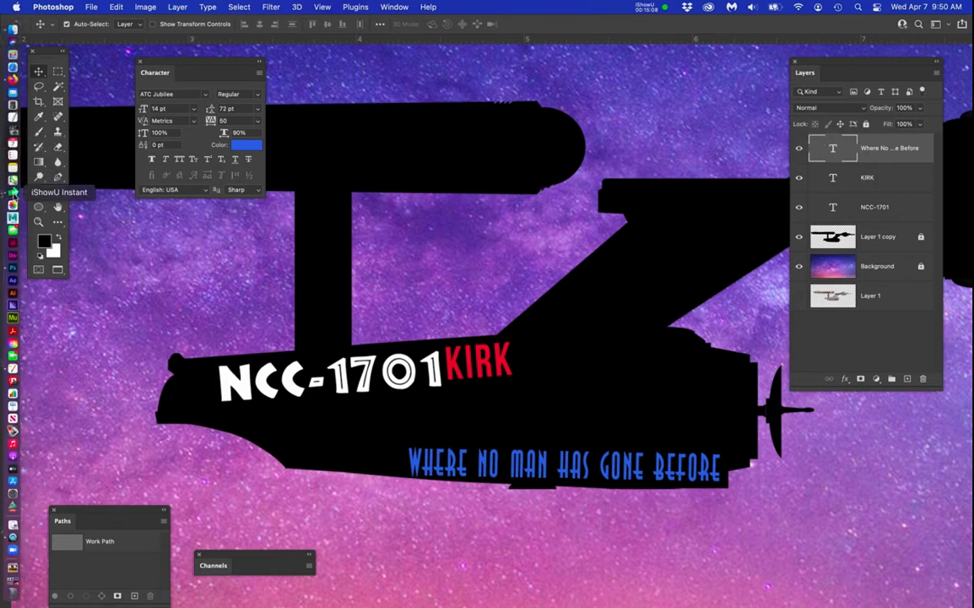
right_click(12, 189)
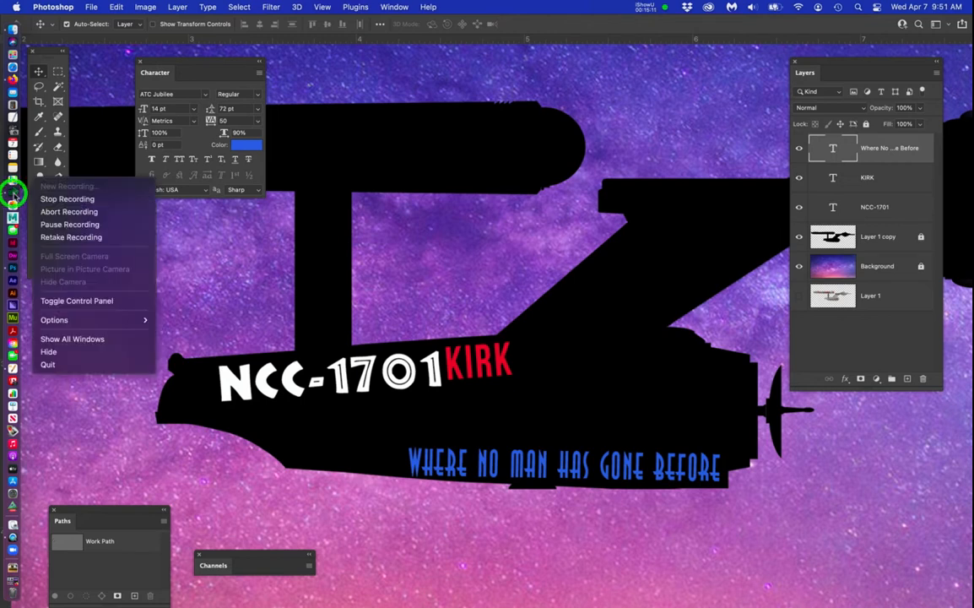
click(61, 225)
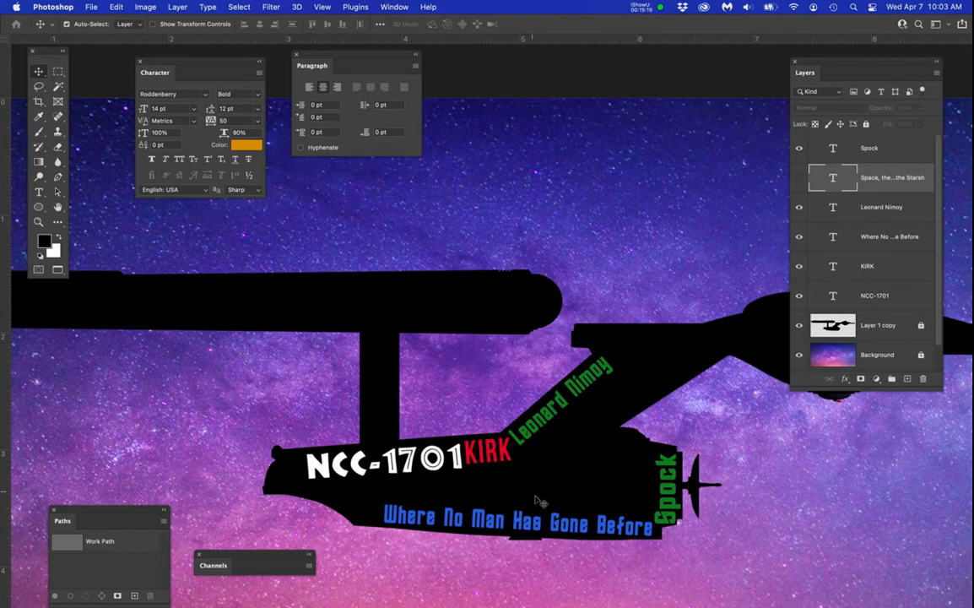
scroll(547, 512, up, 3)
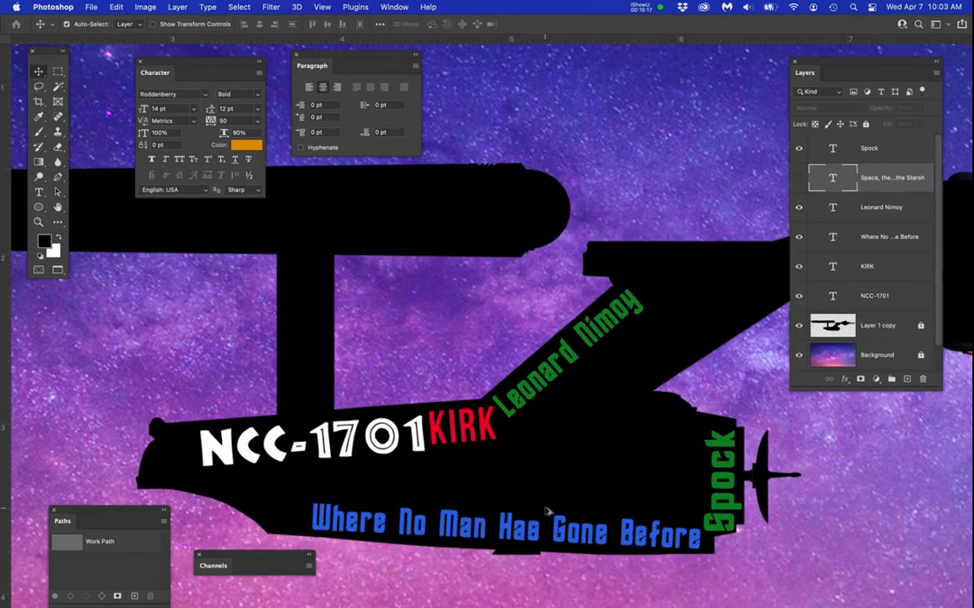
drag(535, 492, 519, 438)
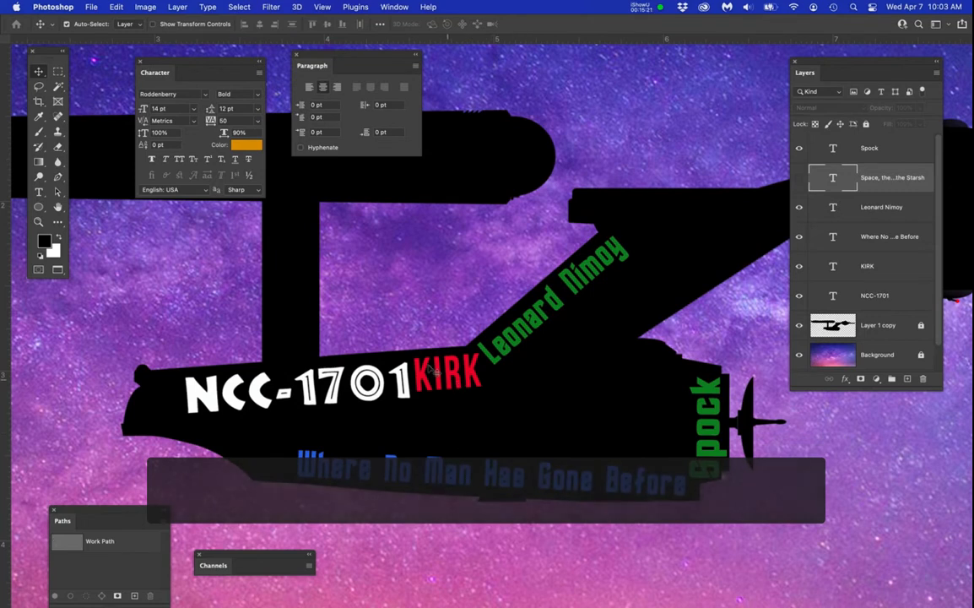
Switch to TextEdit, review the cast list and the opening narration in TextStarTrek, and return to Photoshop.
click(12, 117)
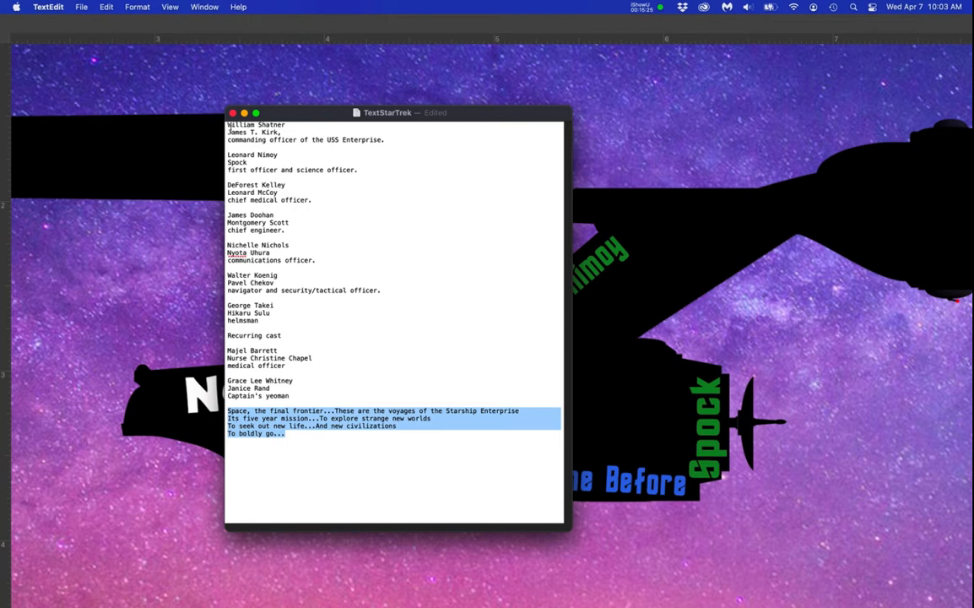
drag(228, 125, 291, 335)
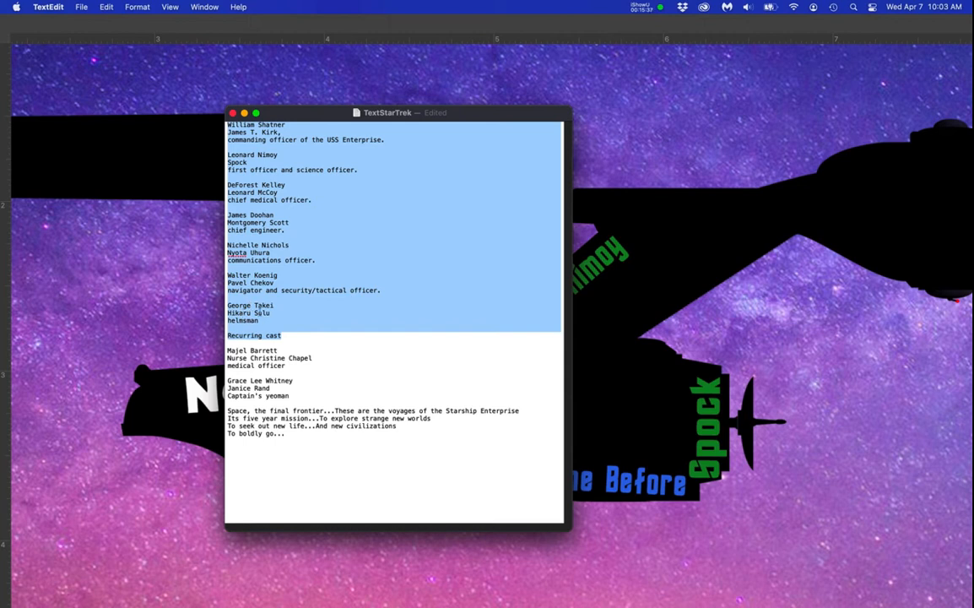
click(258, 413)
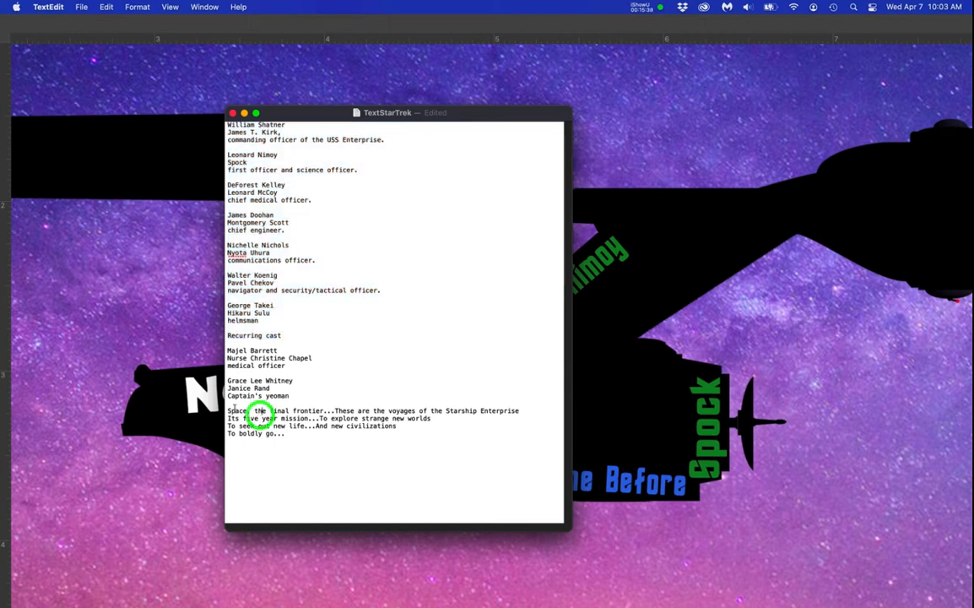
drag(226, 411, 275, 445)
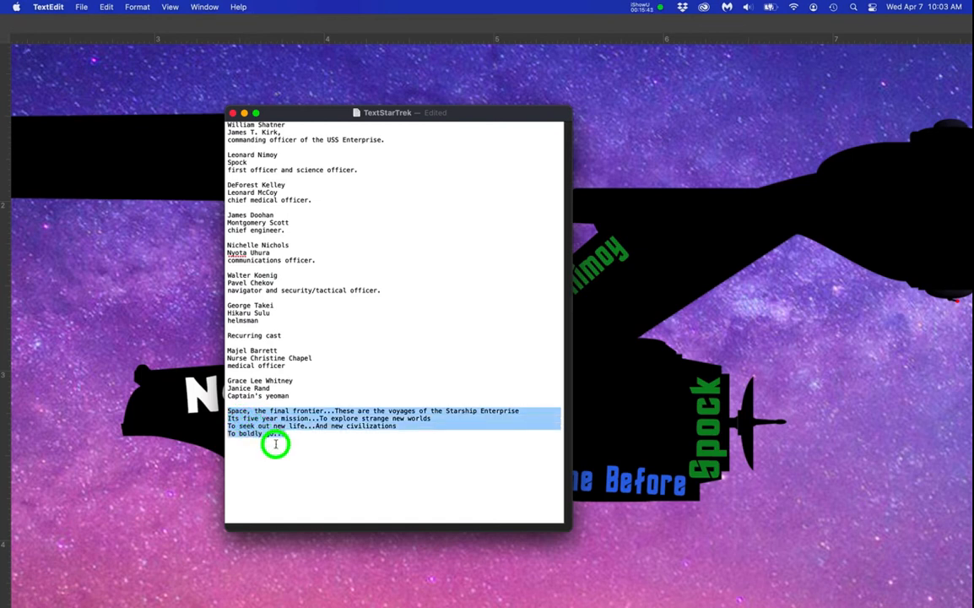
click(306, 417)
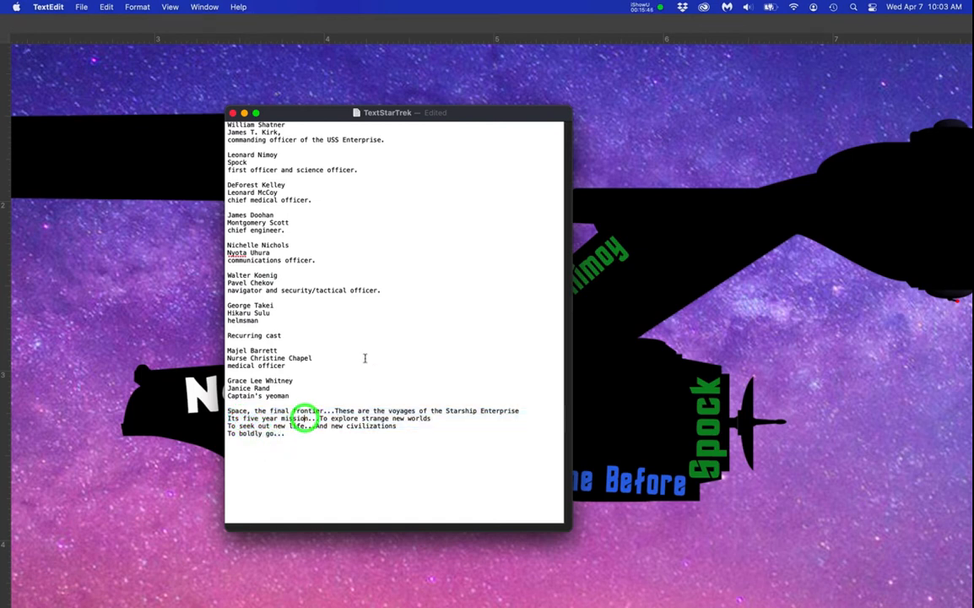
drag(274, 119, 313, 72)
click(154, 90)
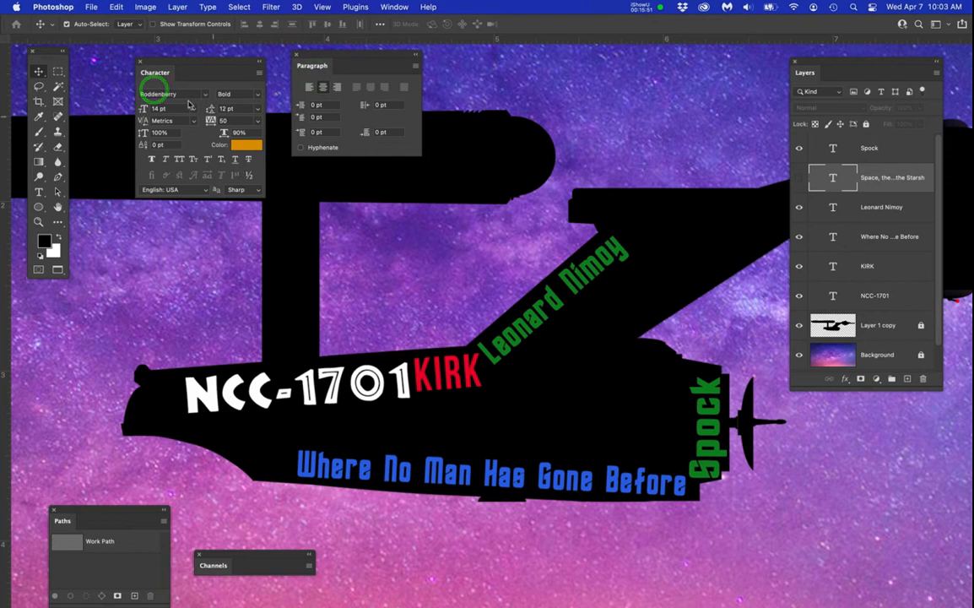
Move the Character and Paragraph panels to free up more of the canvas above the ship.
drag(201, 60, 185, 44)
drag(322, 54, 300, 43)
key(space)
drag(406, 327, 465, 404)
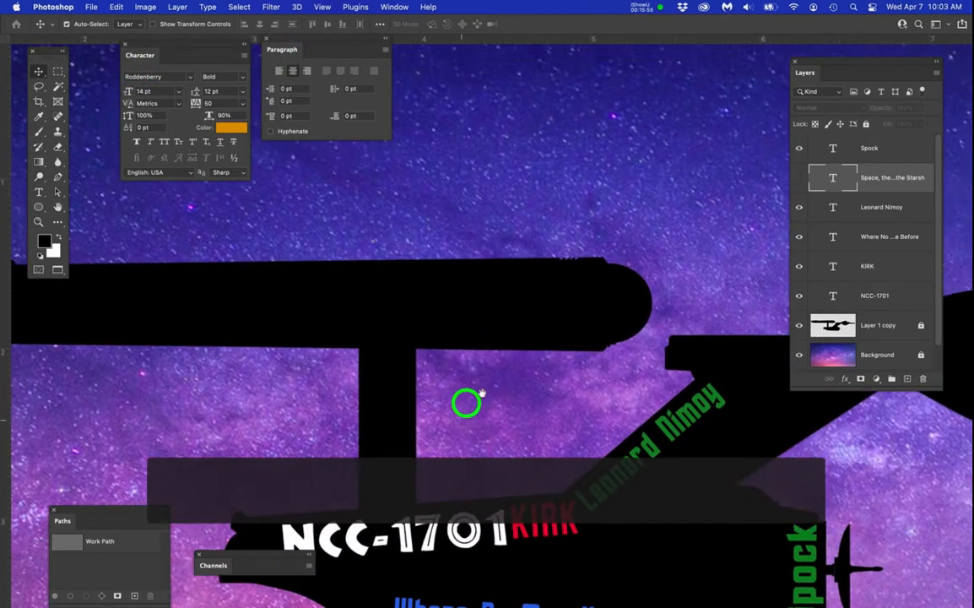
Show the hidden "Space, the final frontier" text layer and move the narration onto the upper nacelle.
click(799, 179)
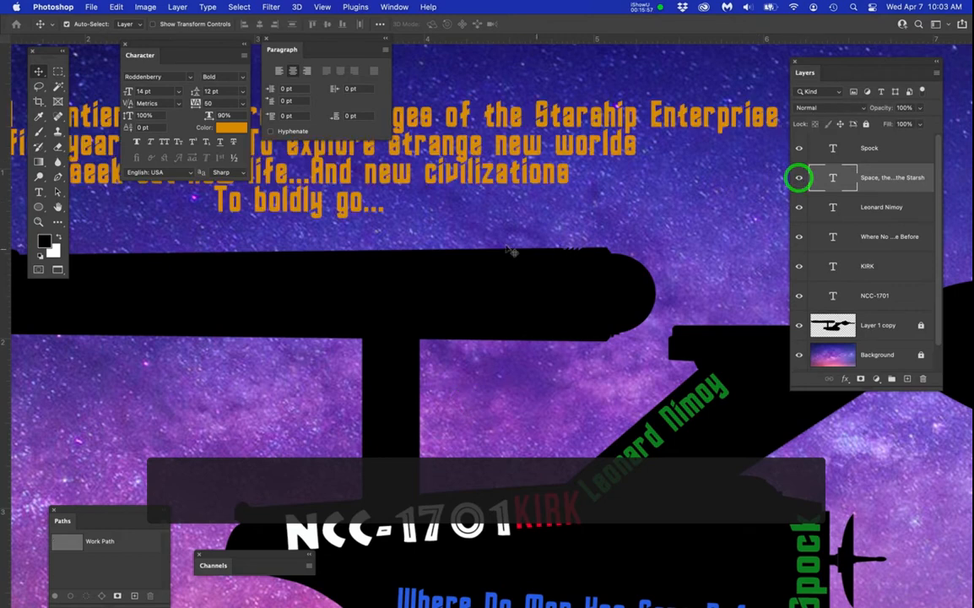
key(super+minus)
drag(436, 174, 474, 263)
drag(464, 311, 564, 327)
Try a font size of 12 pt on the orange narration text.
click(124, 91)
text(12)
key(Return)
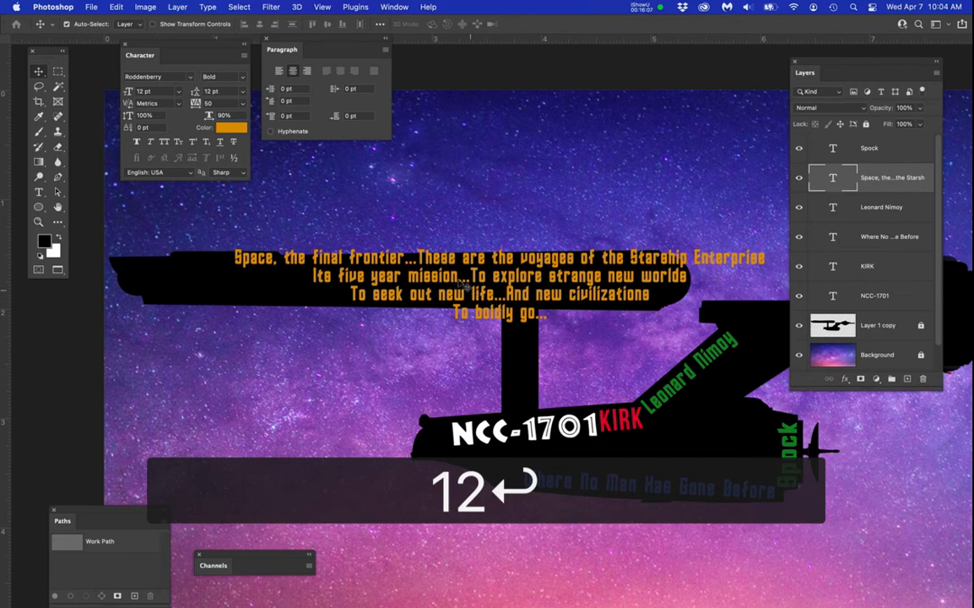
Set the orange narration text's font size to 10 pt.
click(129, 93)
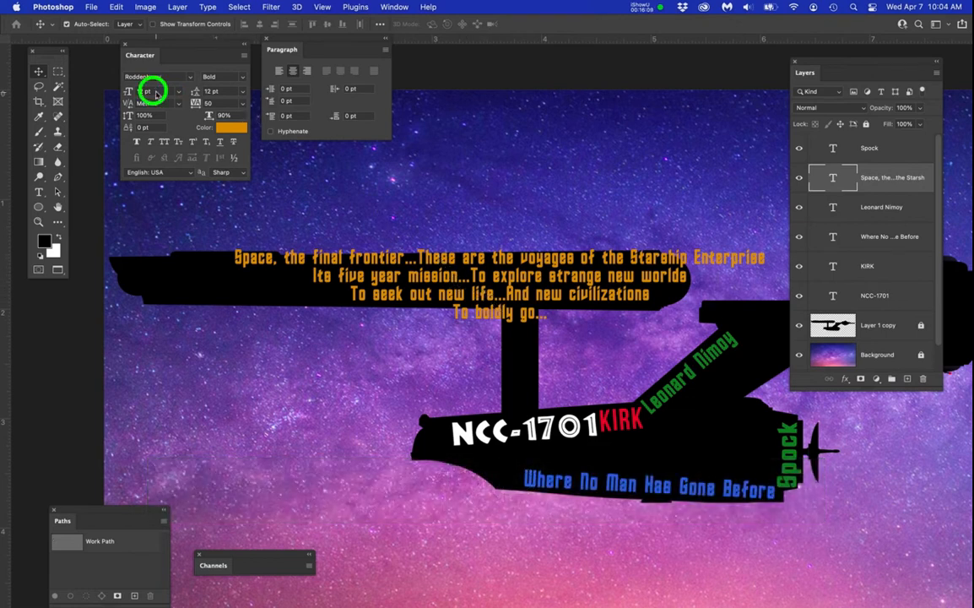
text(10)
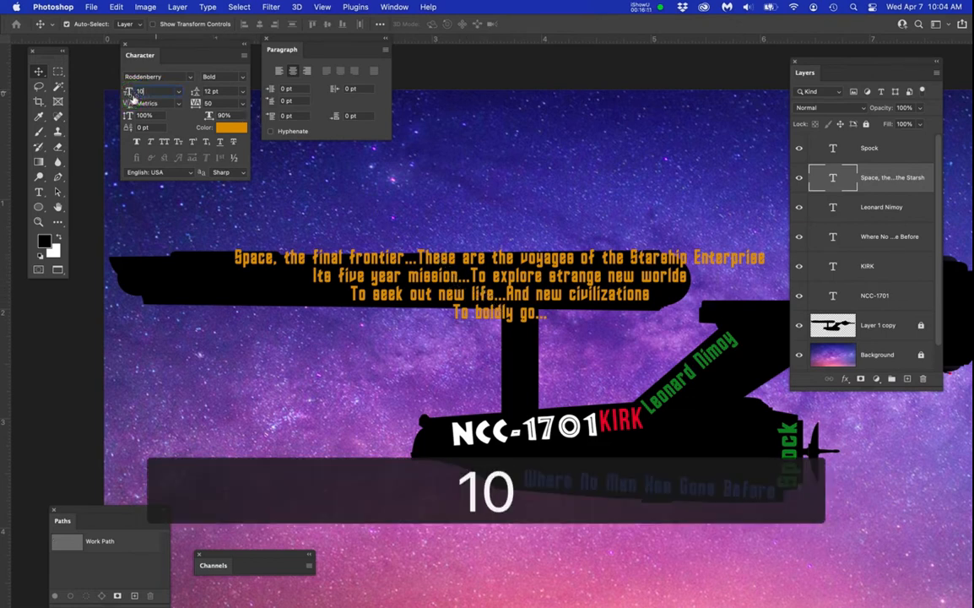
Set the orange quote's font size to 10 pt and move it toward the front end of the upper nacelle.
key(Return)
drag(479, 272, 323, 280)
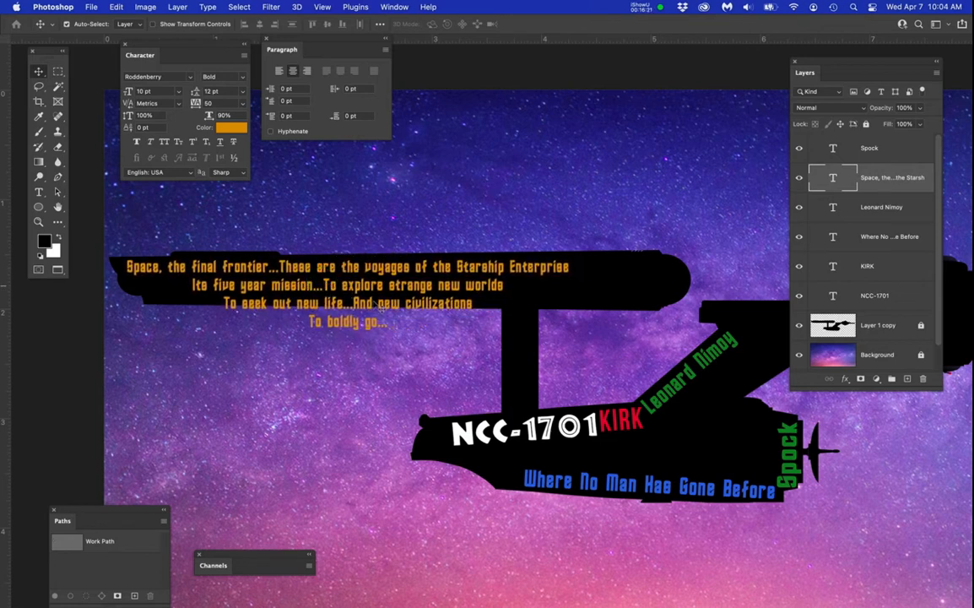
scroll(375, 302, up, 2)
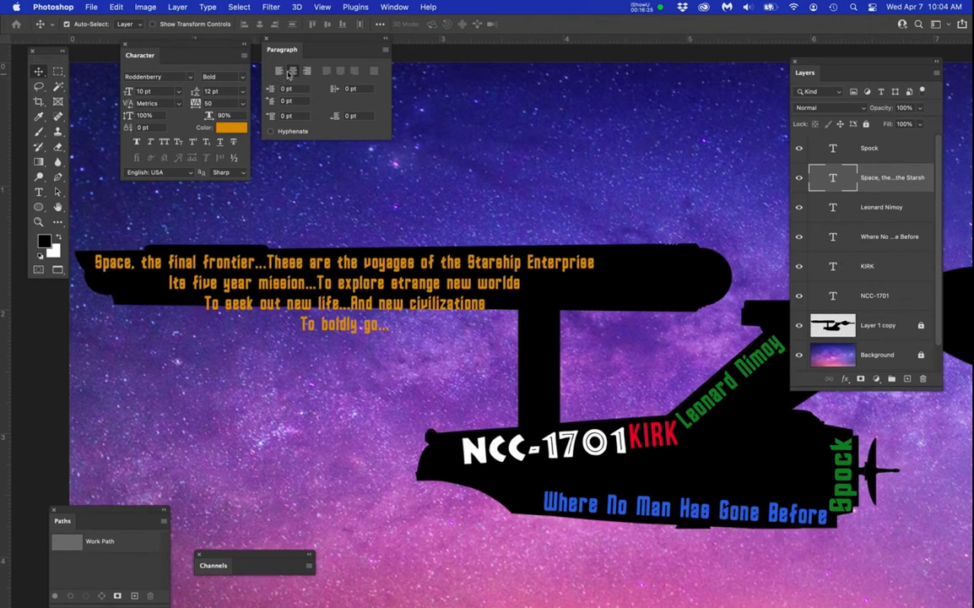
Left-align the orange quote and shift it so its lines start at the left end of the upper nacelle.
click(279, 71)
click(347, 266)
mouse_move(347, 267)
mouse_down()
mouse_move(211, 282)
mouse_move(209, 272)
mouse_up()
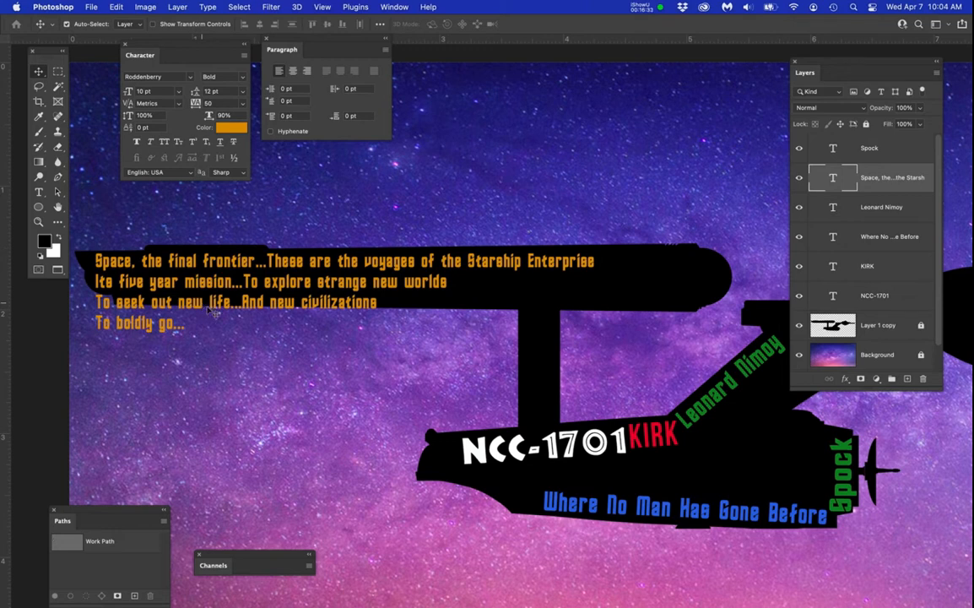
Join the quote's second line to the first with "..." and start a new line right after "Its five year mission".
key(t)
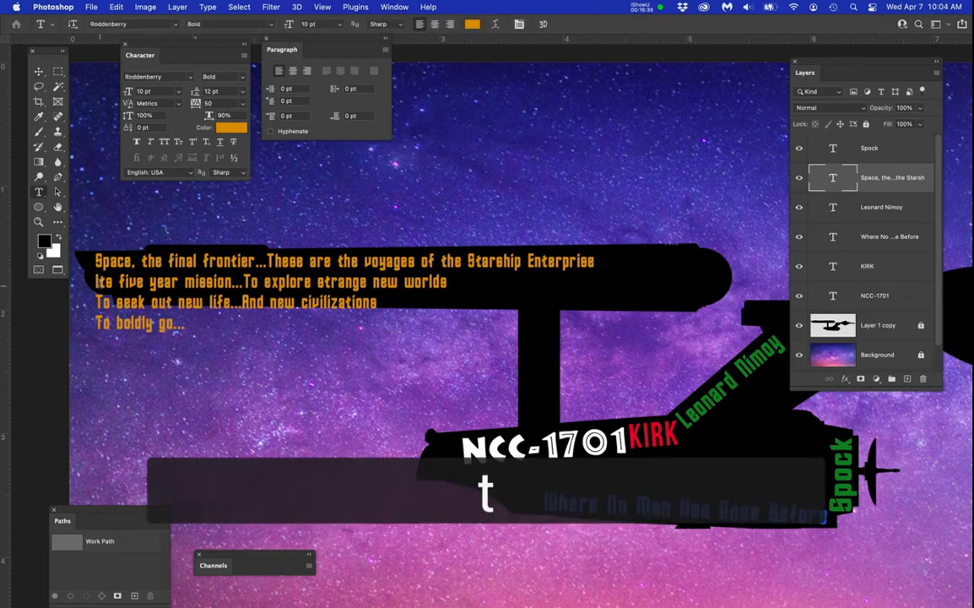
click(94, 281)
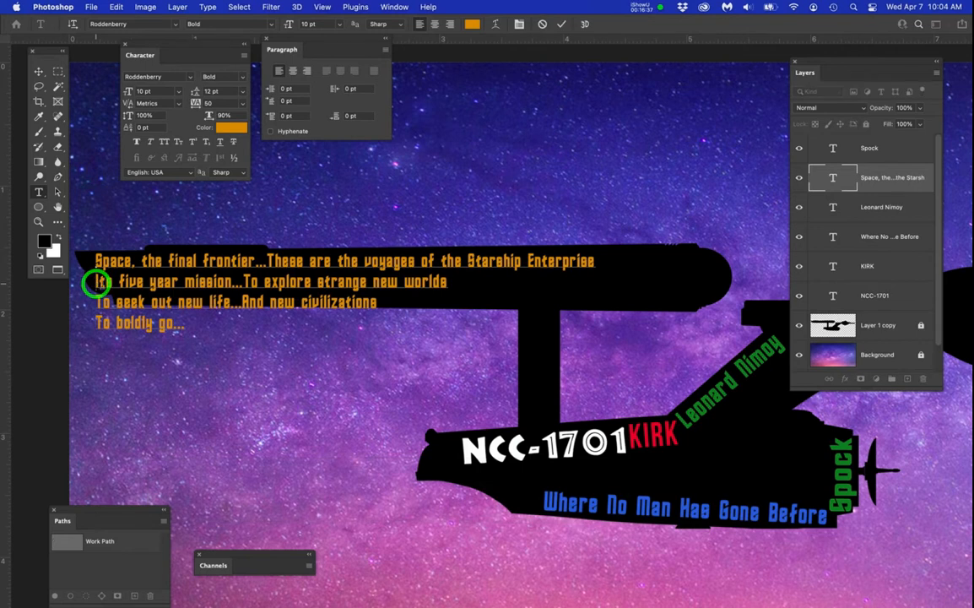
key(BackSpace)
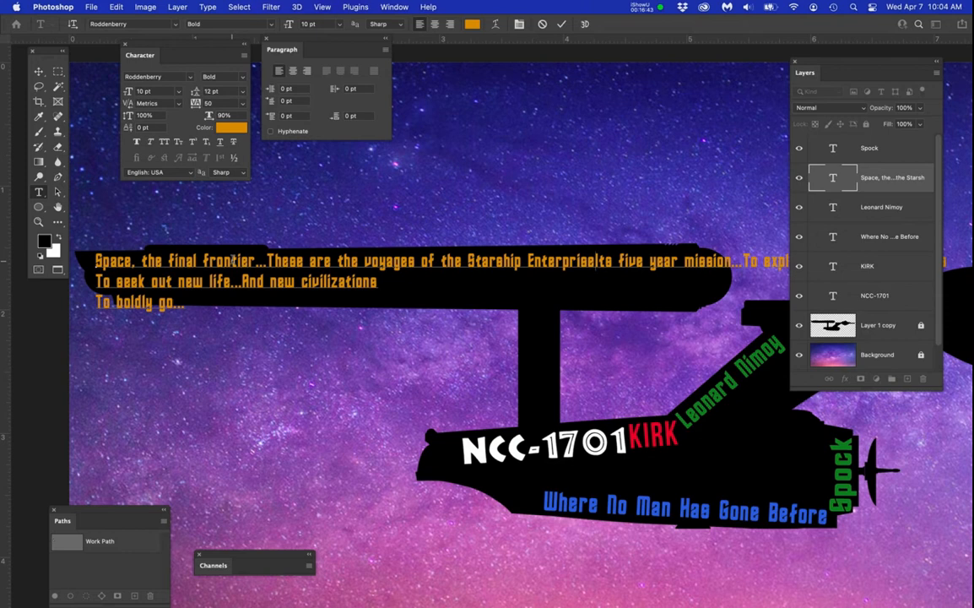
text(...)
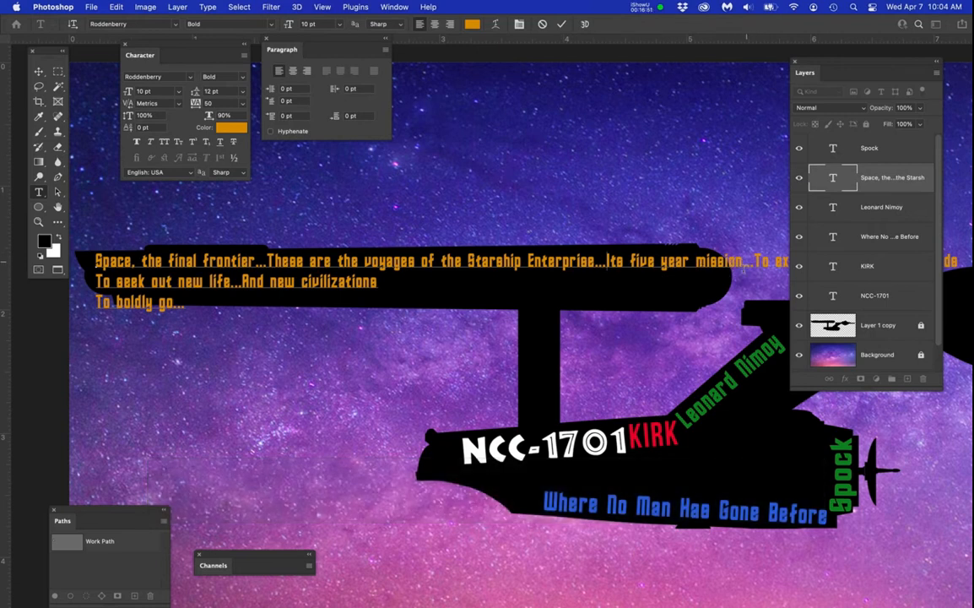
click(744, 267)
key(Return)
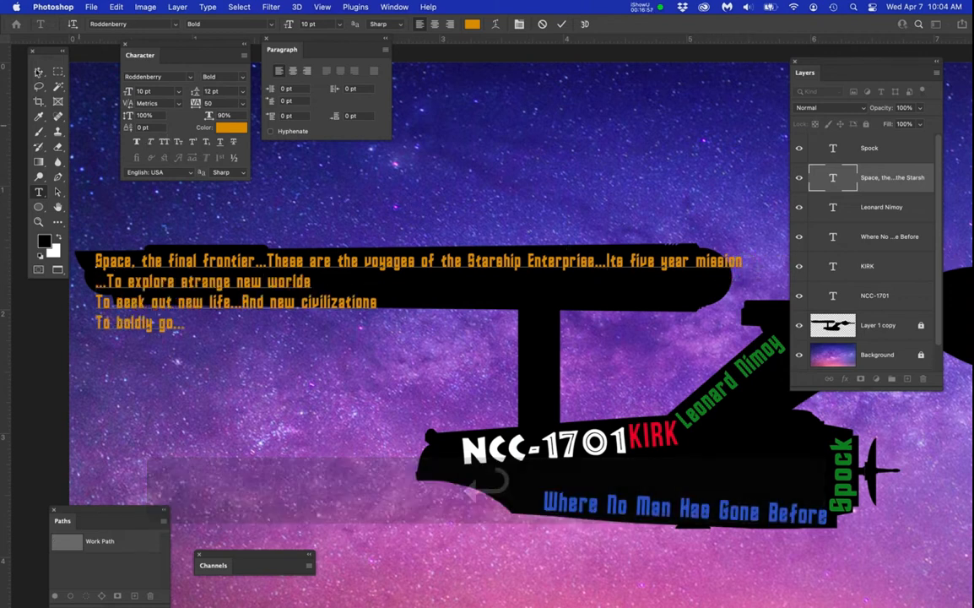
click(38, 71)
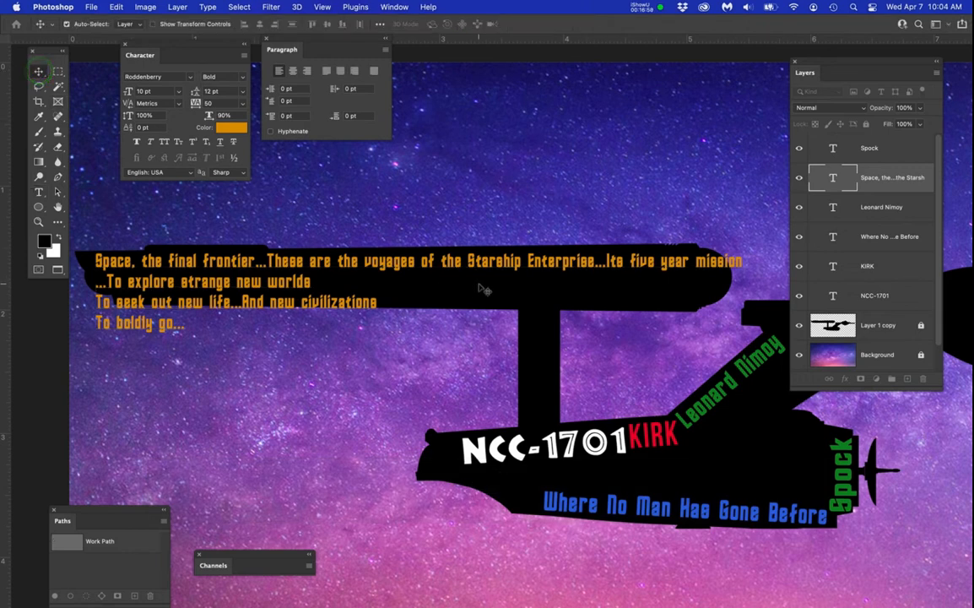
Transform the quote to about 94.38% width, rotate it about -0.28°, and position it to fit within the nacelle's length.
key(super+t)
drag(743, 292, 707, 290)
drag(757, 233, 753, 233)
drag(431, 260, 428, 263)
key(super+t)
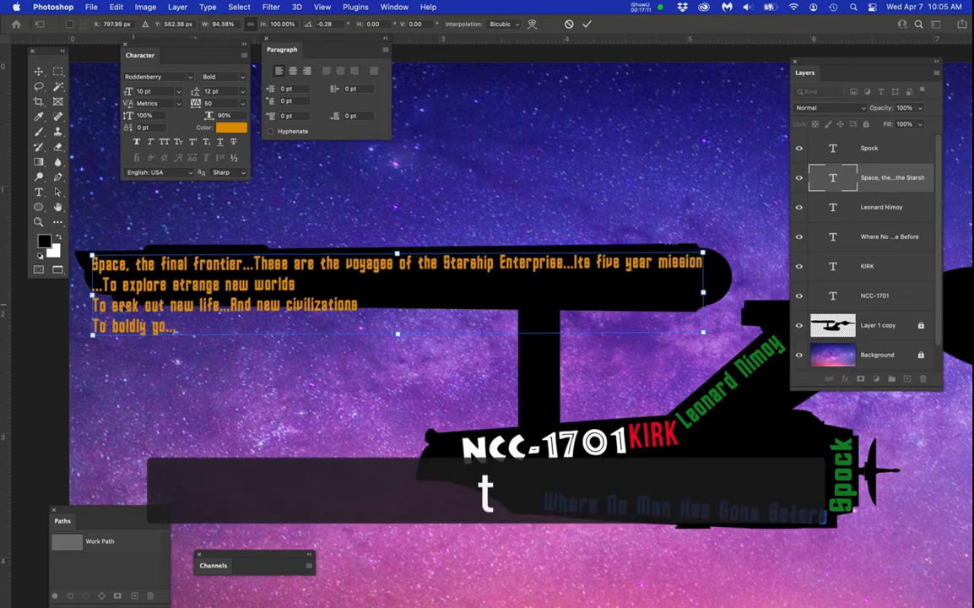
click(230, 287)
key(t)
key(Return)
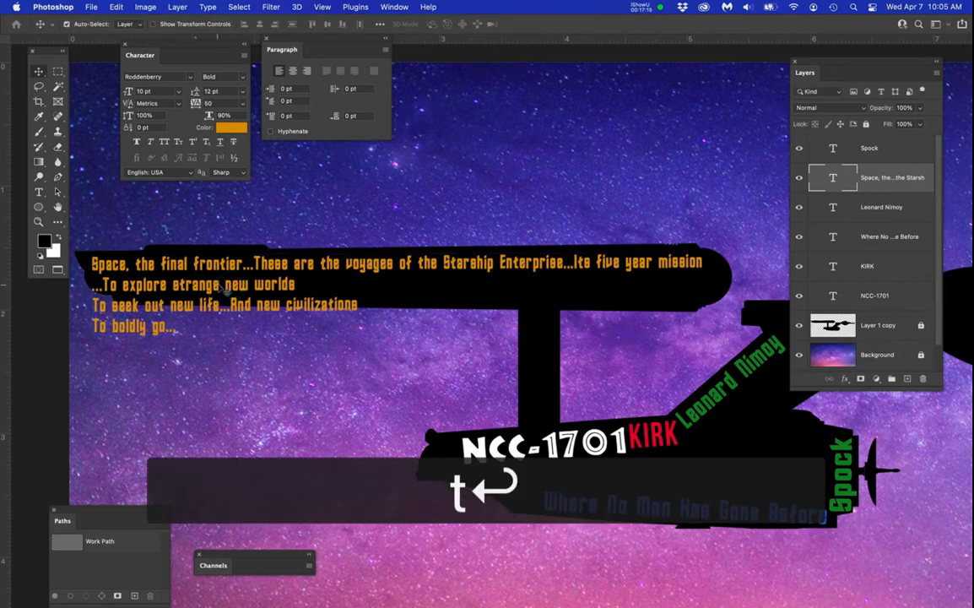
Add a separate text layer containing "t" just beside the end of the quote's last line.
key(t)
click(192, 338)
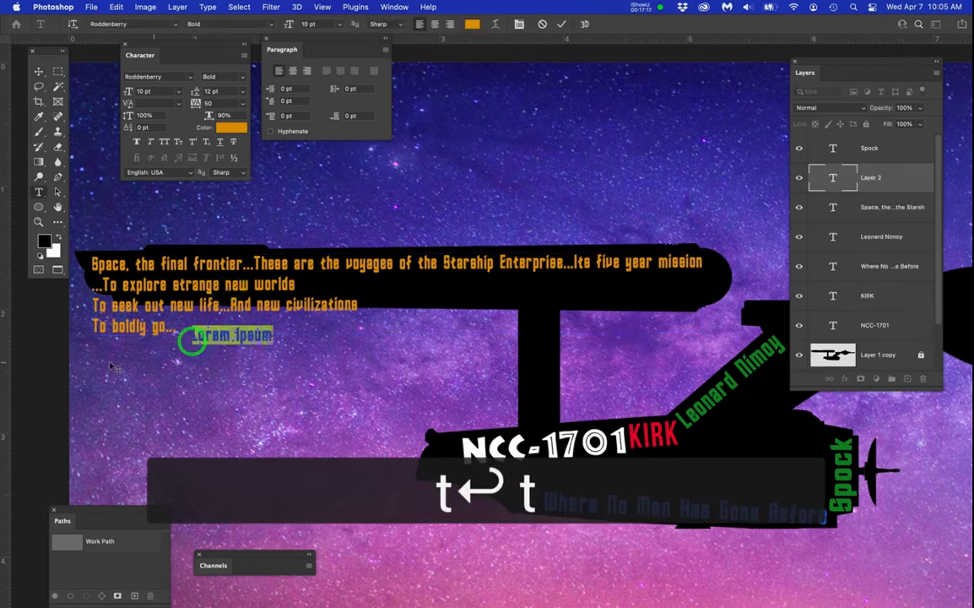
click(164, 287)
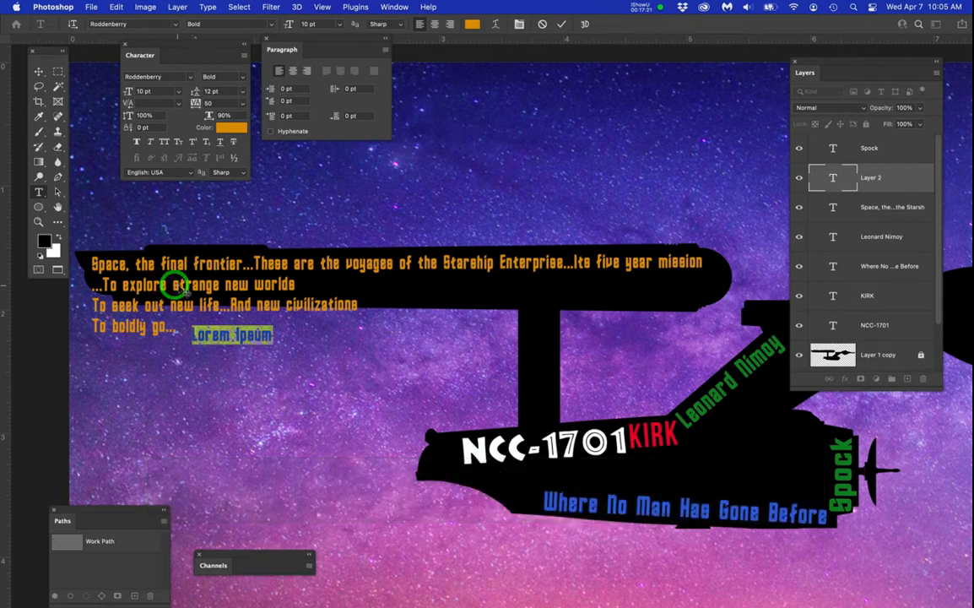
text(t)
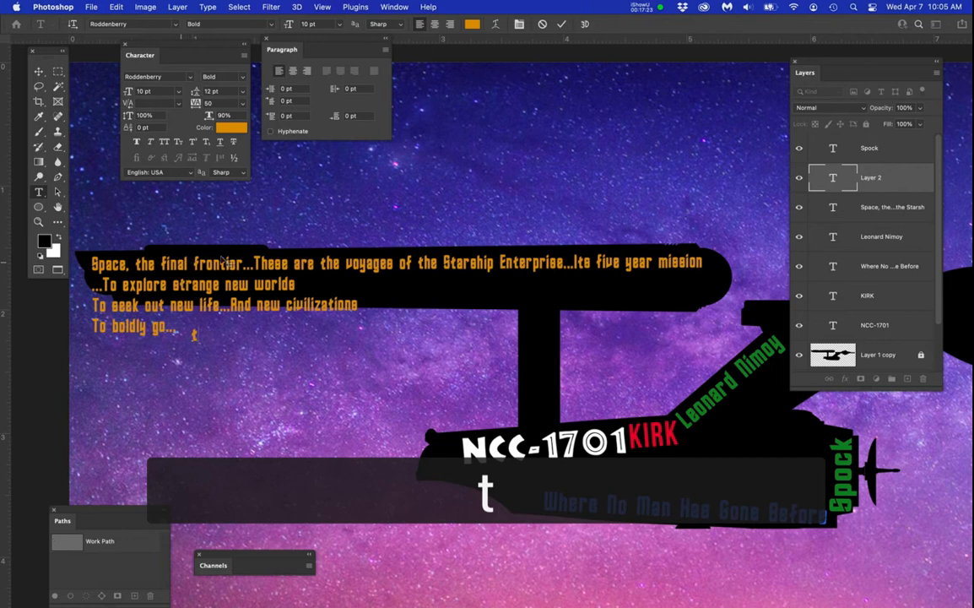
click(901, 175)
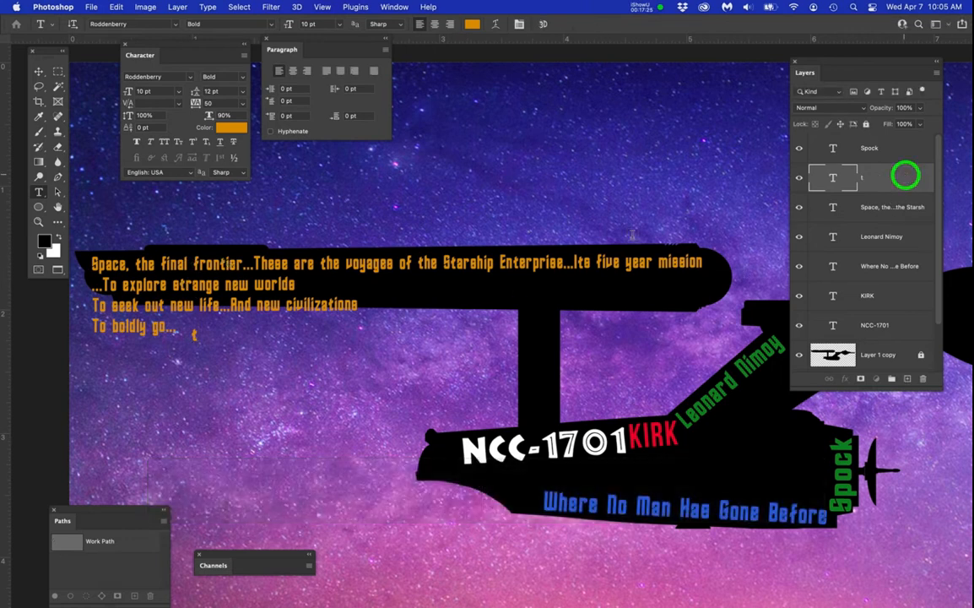
Join the line "To seek out new life" to the end of "To explore strange new worlds" with "...".
click(494, 263)
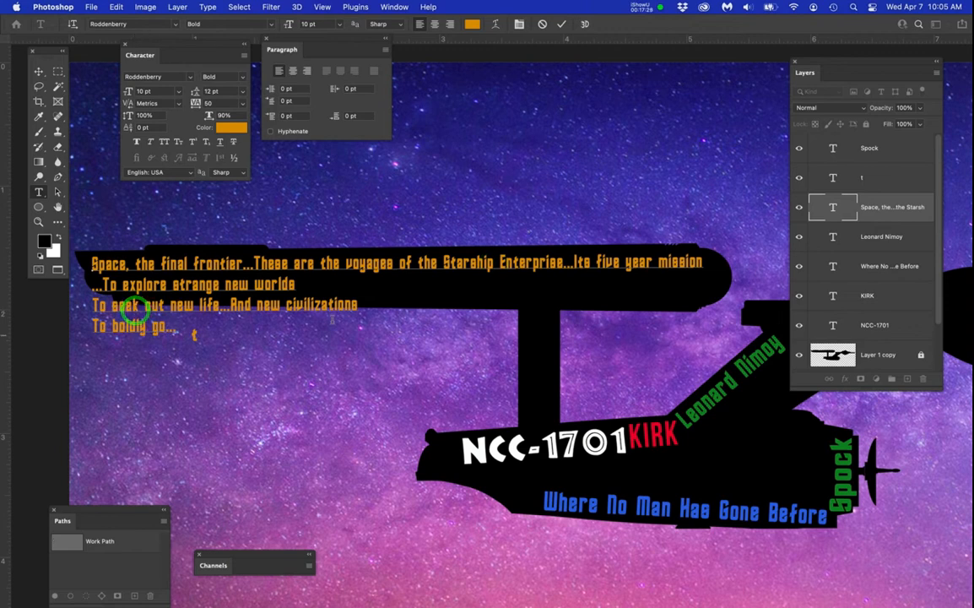
key(Left)
key(Left)
key(Left)
key(Left)
key(Left)
key(Left)
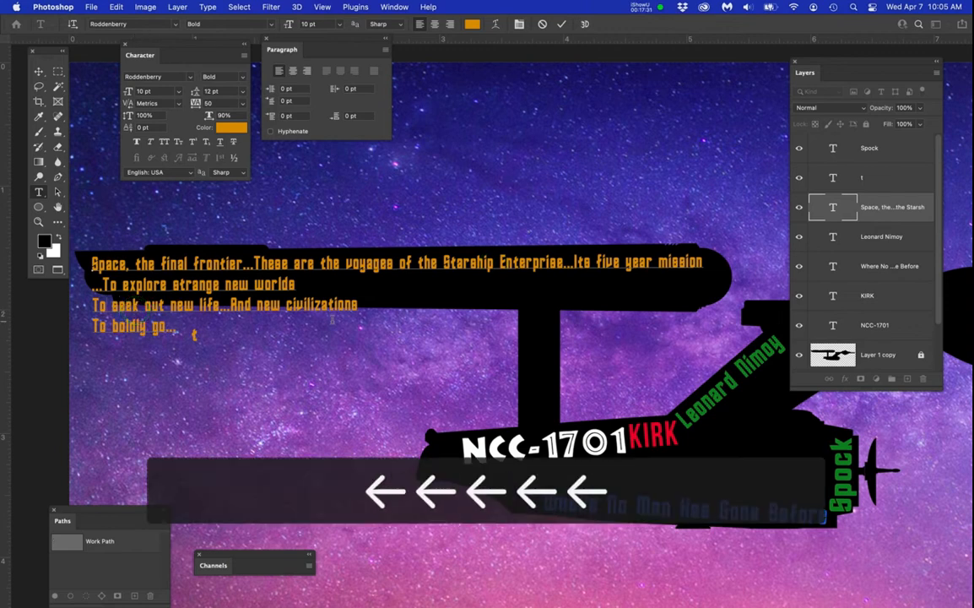
key(BackSpace)
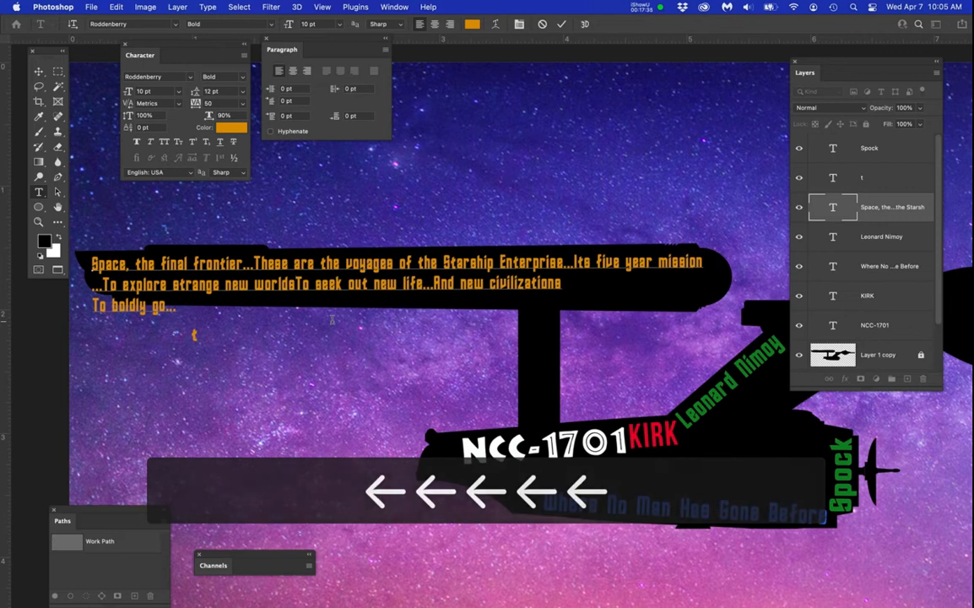
text(...)
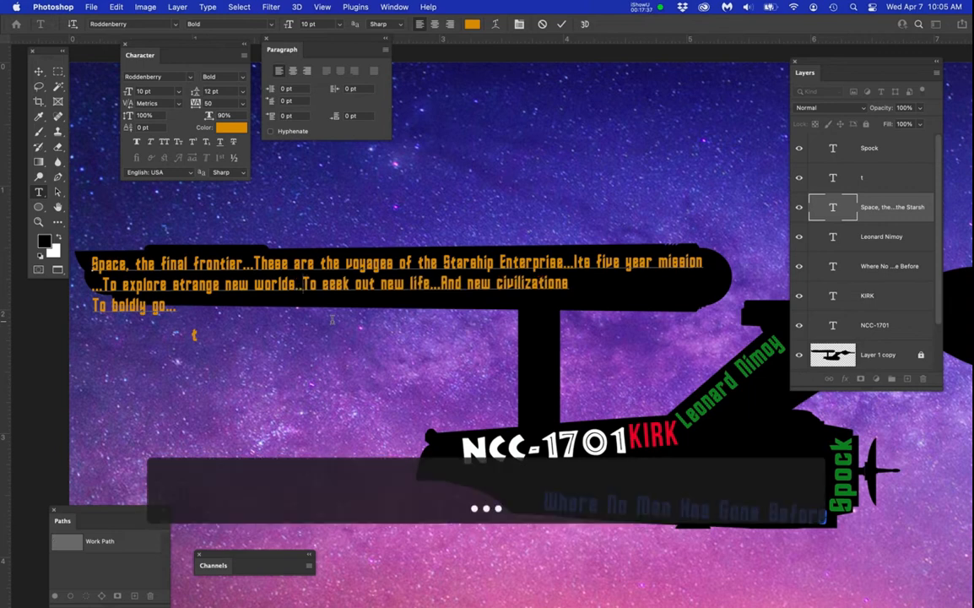
Join "To boldly go..." to the end of the quote's second line after "civilizations", separated by dots.
click(92, 307)
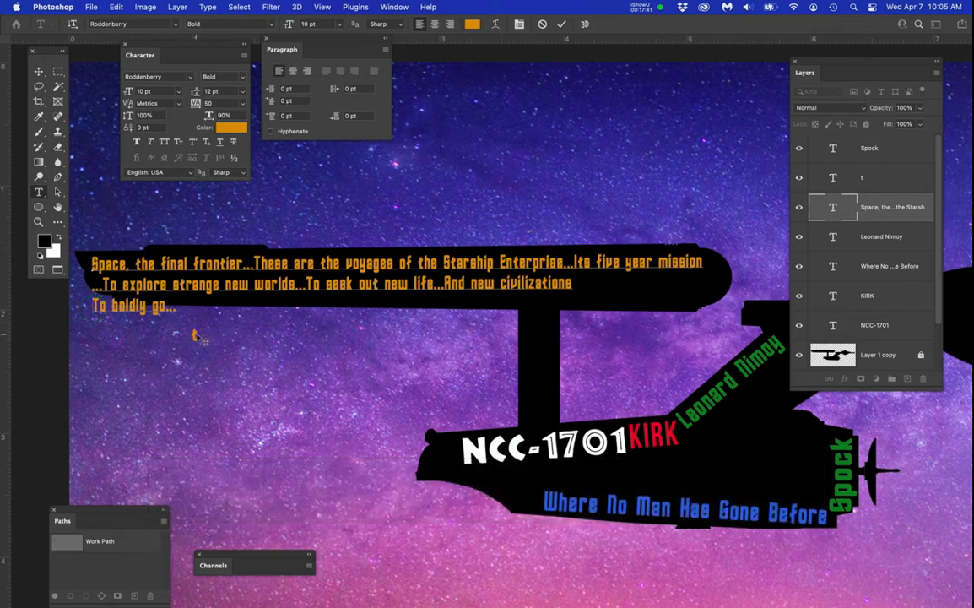
key(BackSpace)
text(...)
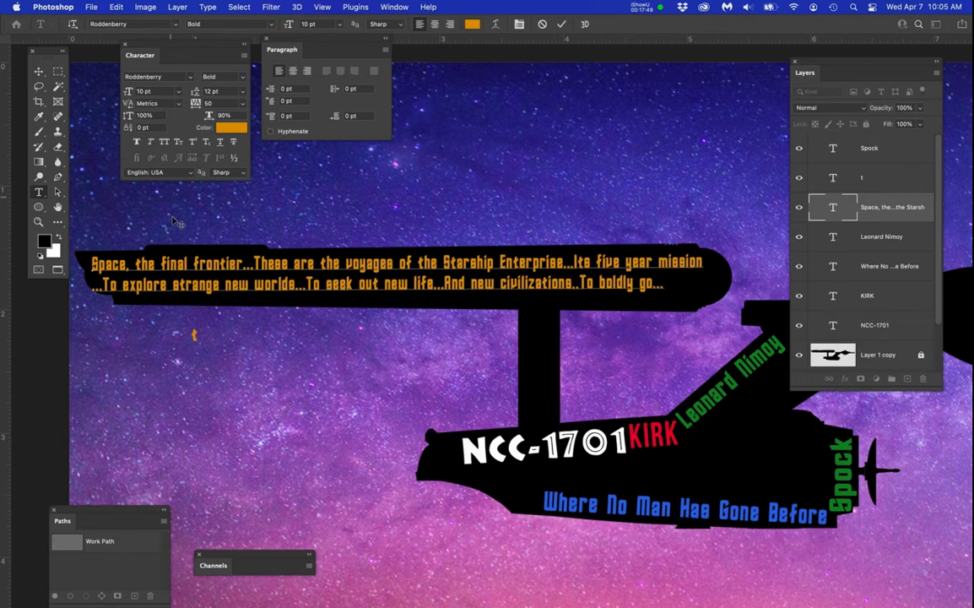
click(38, 72)
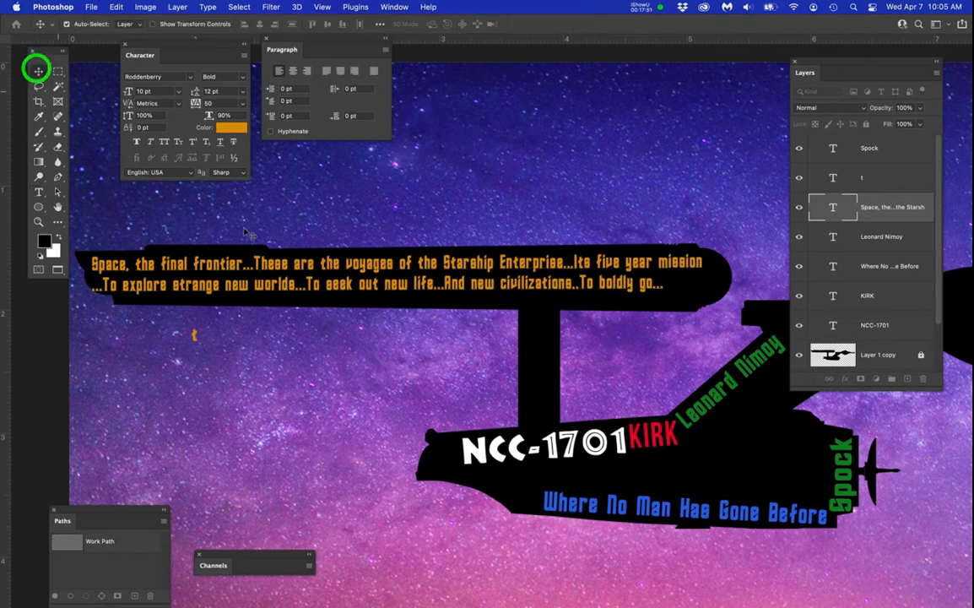
Move the two-line quote slightly to center it inside the nacelle and set its leading to 15 pt.
drag(314, 252, 351, 280)
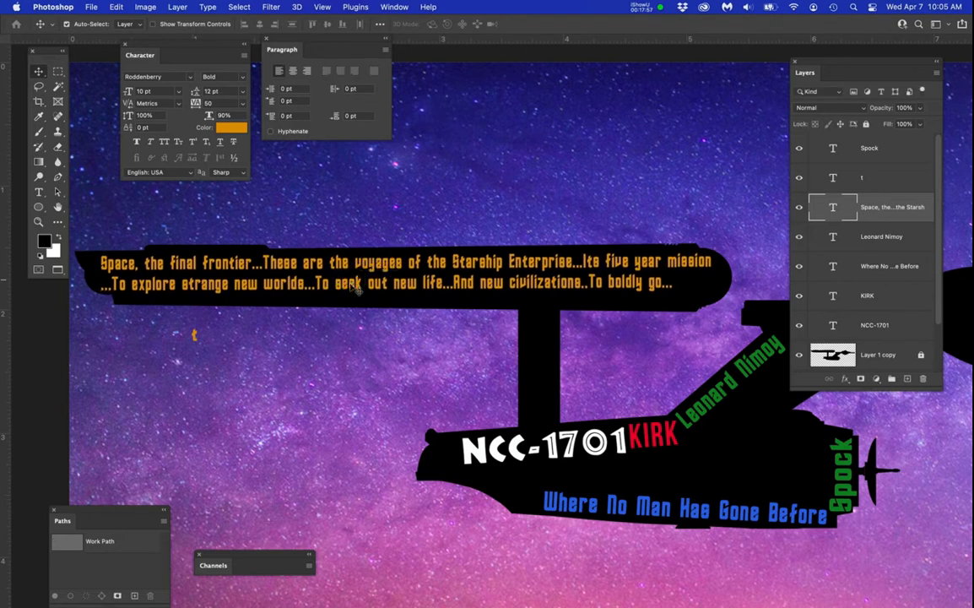
click(196, 93)
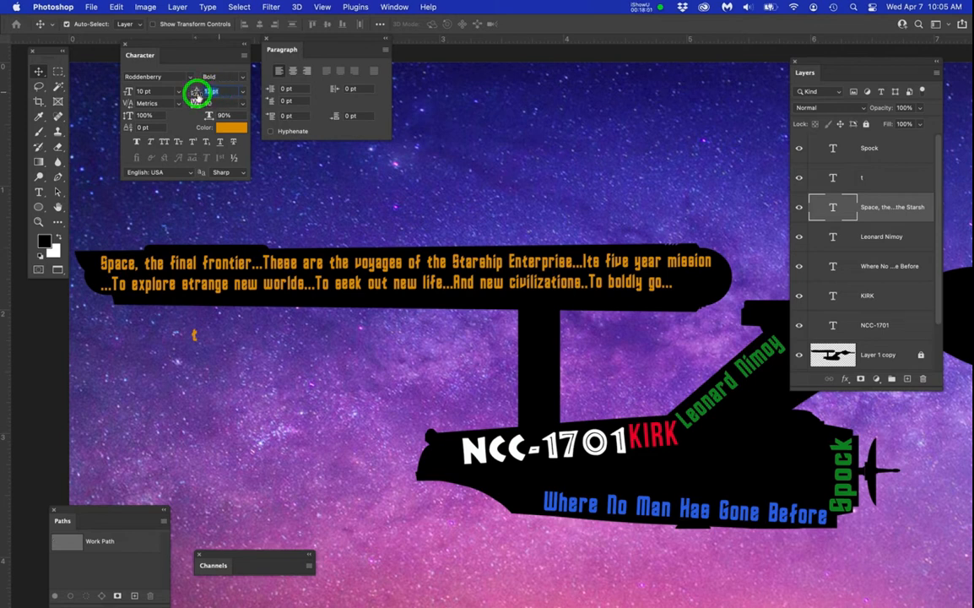
text(13)
key(Return)
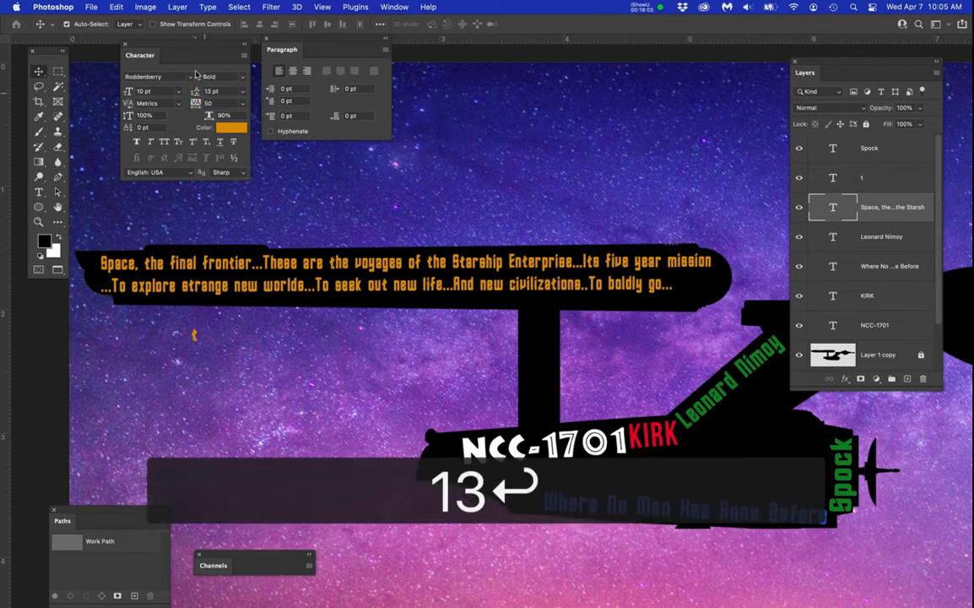
click(196, 91)
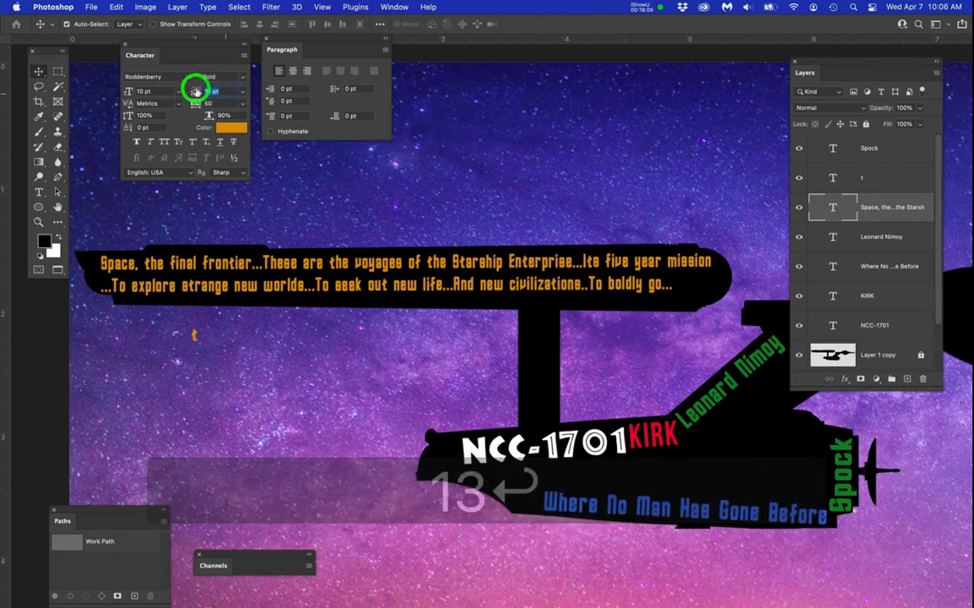
text(15)
key(Return)
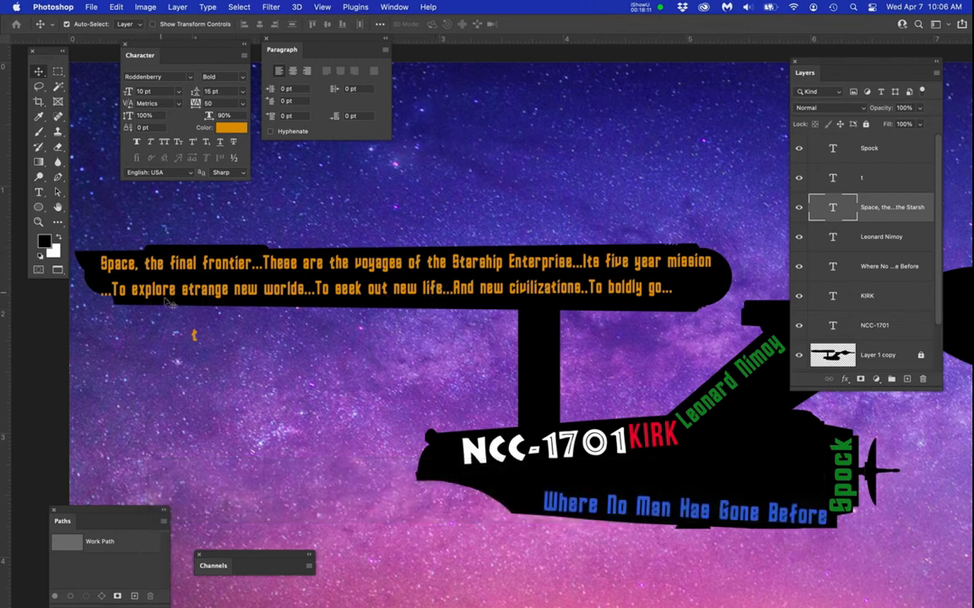
Indent the quote's second line with leading spaces so it sits centered beneath the first line.
key(t)
click(140, 288)
key(Left)
key(Left)
key(Left)
key(Left)
key(Left)
key(Left)
key(Left)
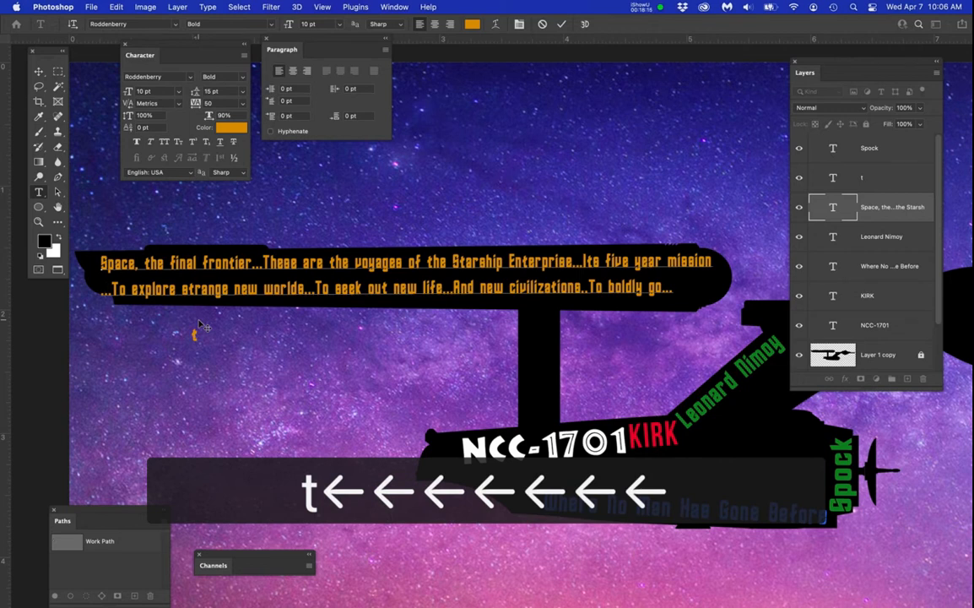
key(Left)
text(...)
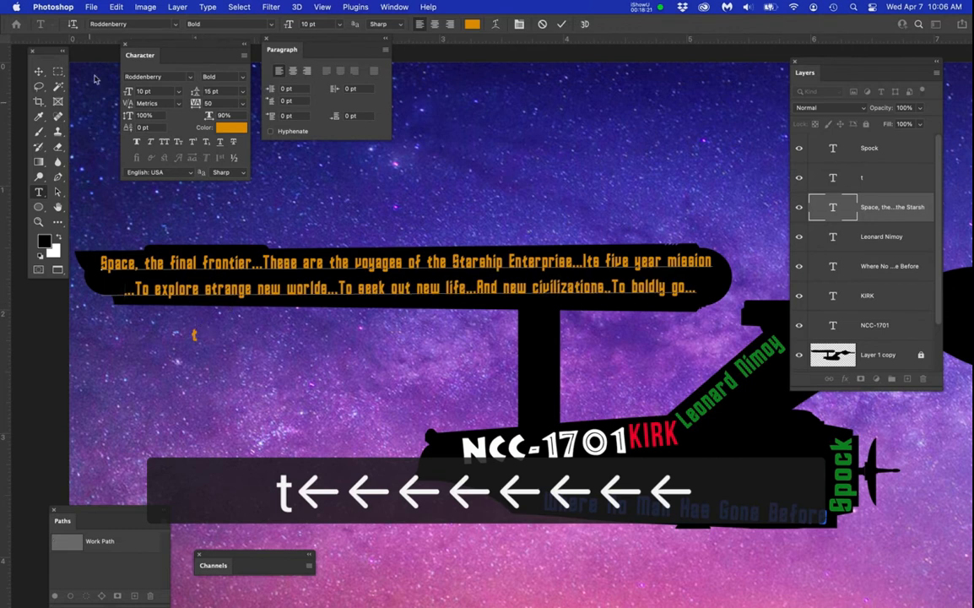
click(38, 71)
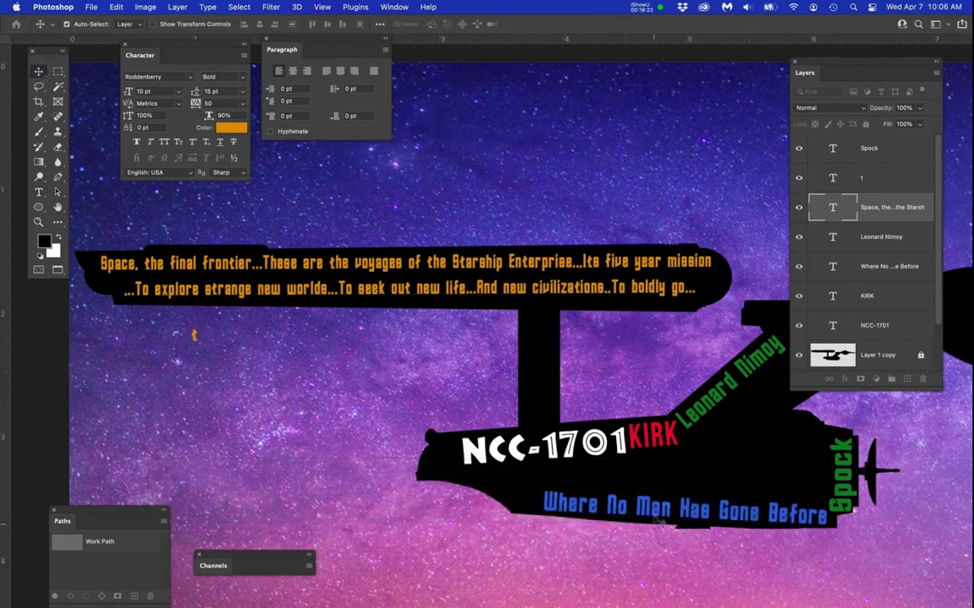
Recolor the "Where No Man Has Gone Before" text orange by sampling the color of the quote in the nacelle.
key(space)
drag(623, 494, 571, 490)
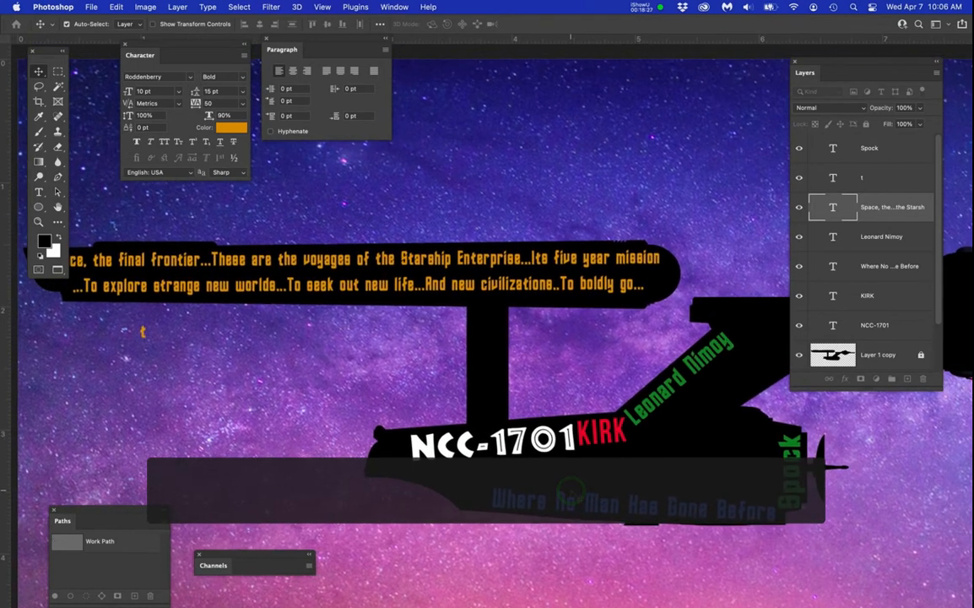
key(v)
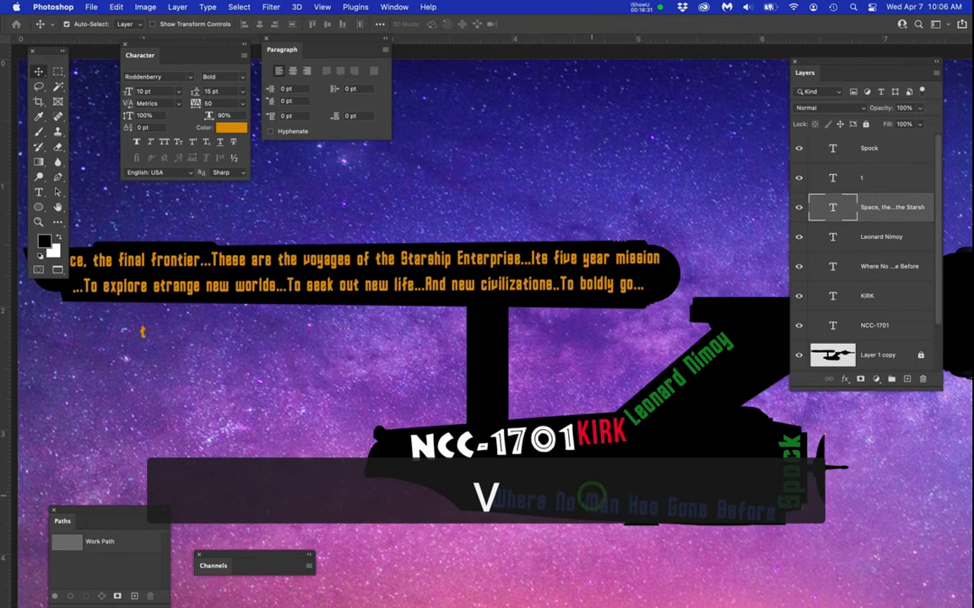
right_click(623, 503)
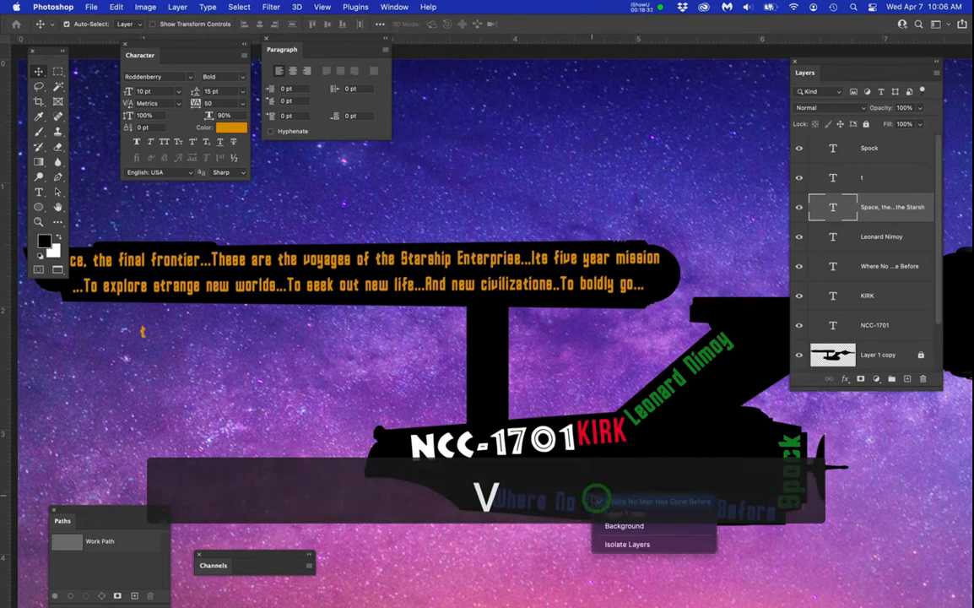
click(642, 502)
click(924, 264)
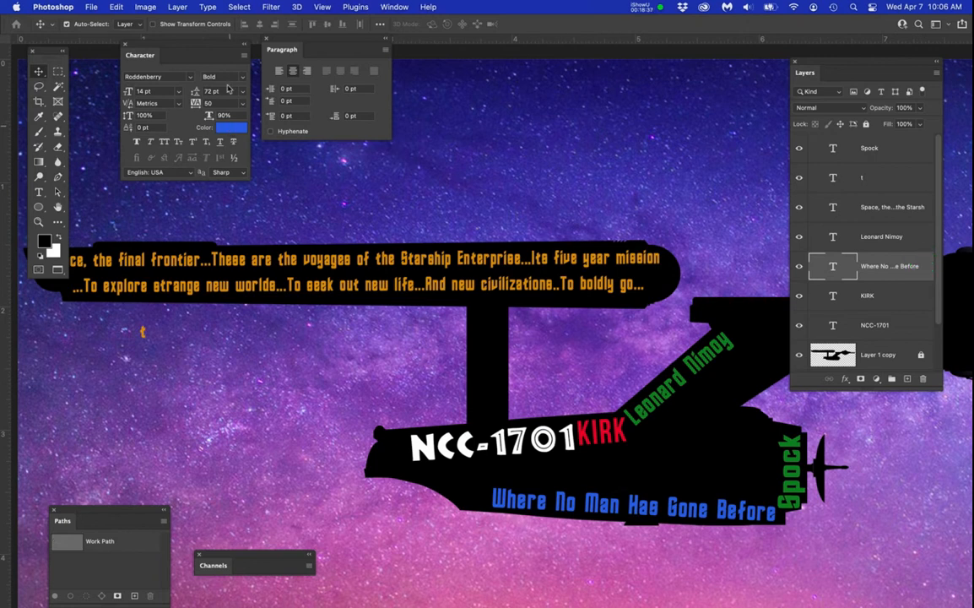
click(236, 127)
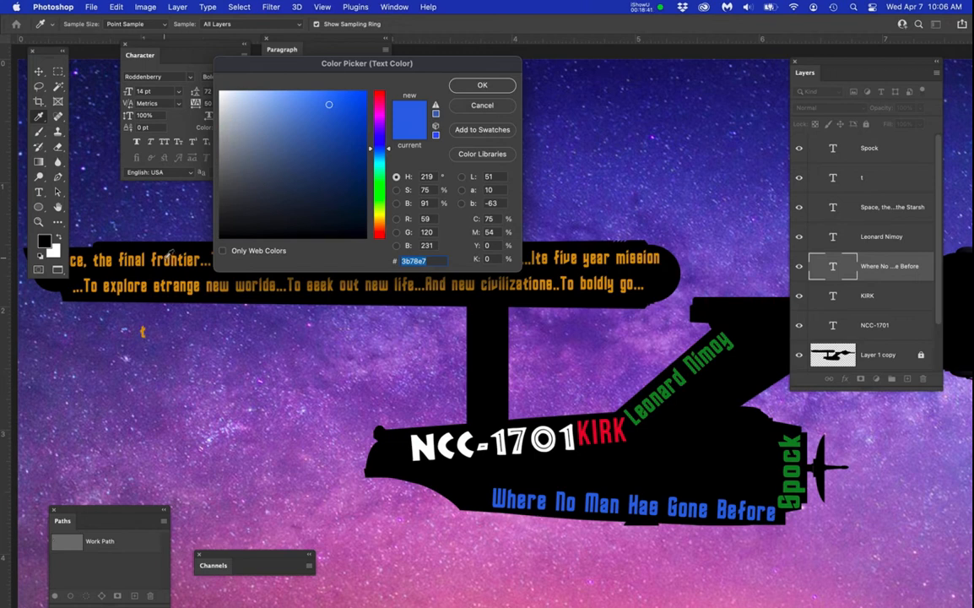
click(148, 234)
click(482, 83)
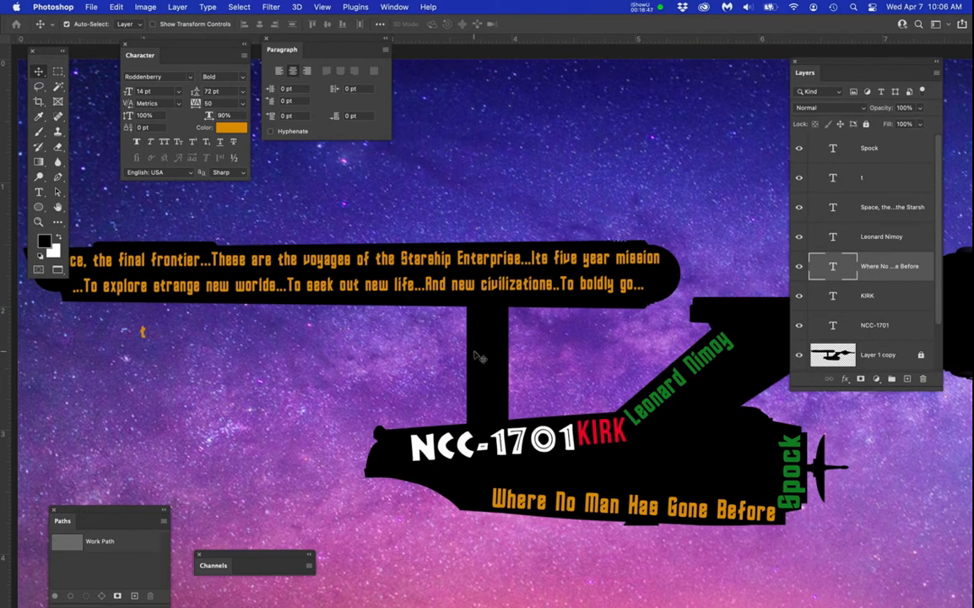
Switch to the TextStarTrek document in TextEdit and copy "first officer and science officer" from the Spock entry.
scroll(475, 355, down, 2)
drag(643, 445, 603, 437)
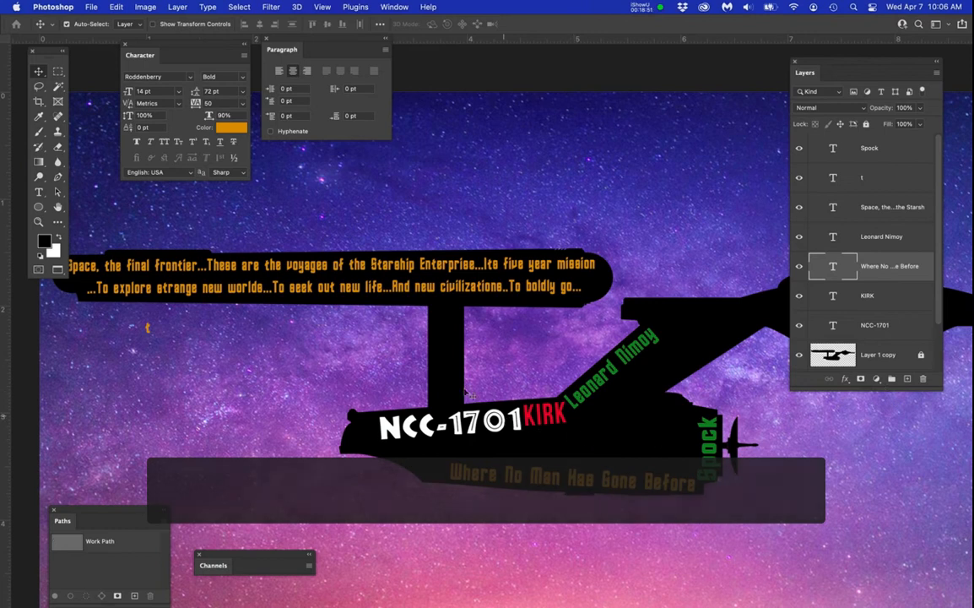
scroll(452, 355, up, 2)
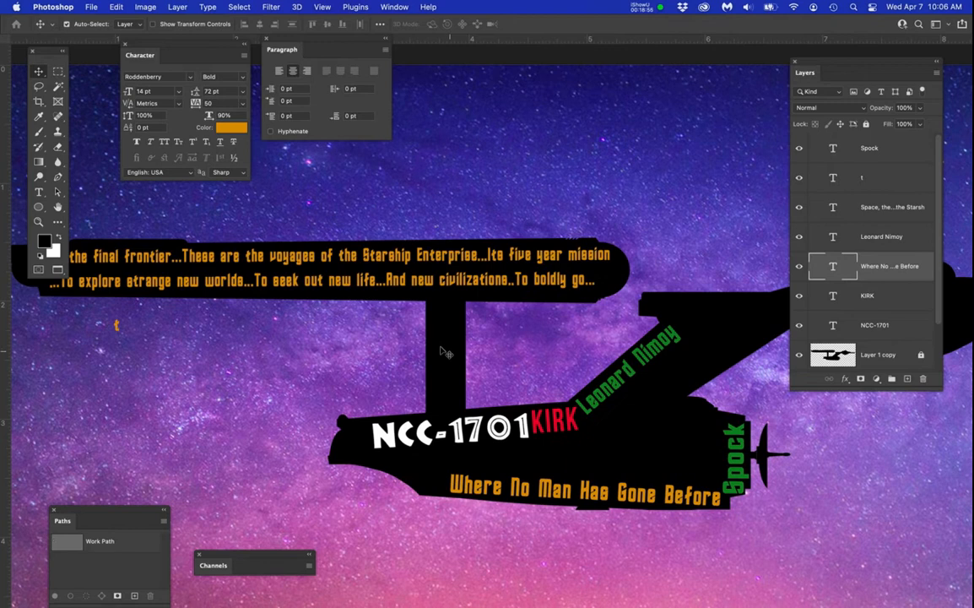
mouse_move(2, 170)
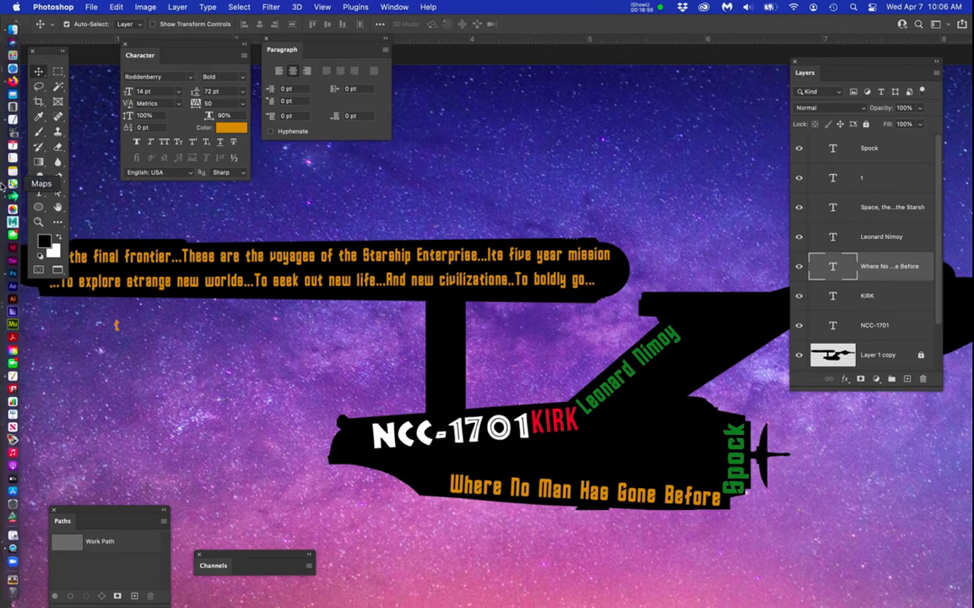
click(12, 120)
click(300, 117)
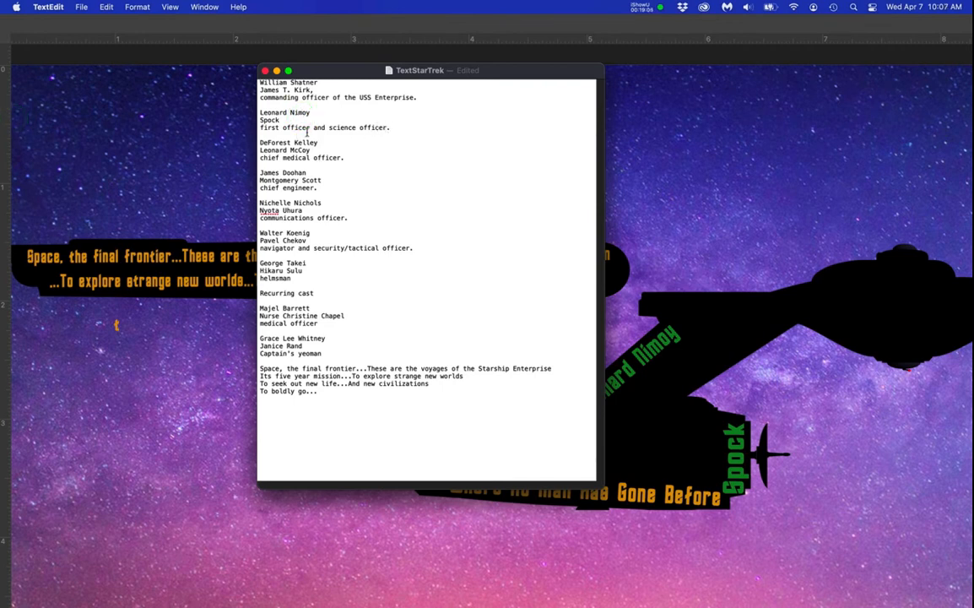
drag(388, 128, 255, 128)
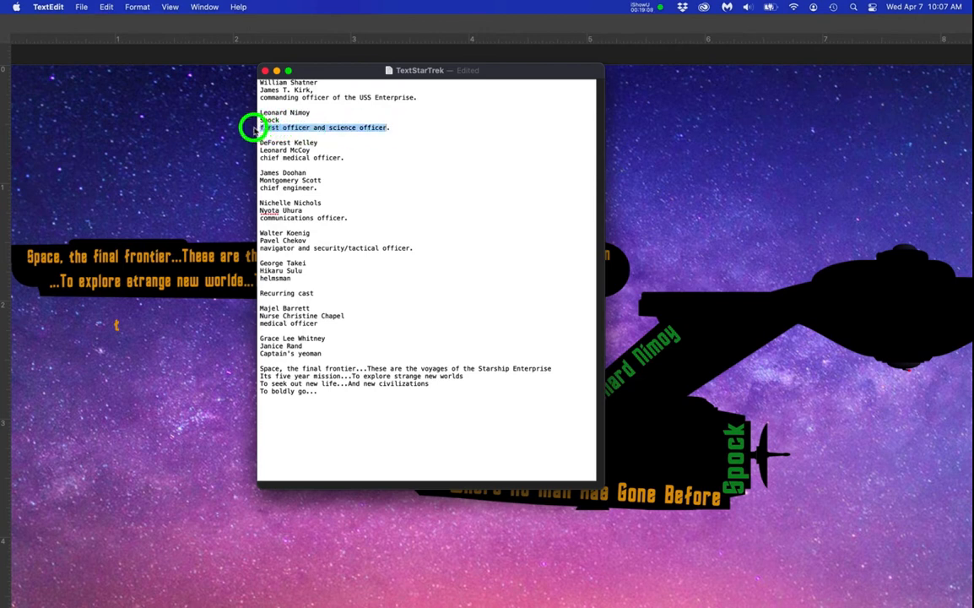
key(super+c)
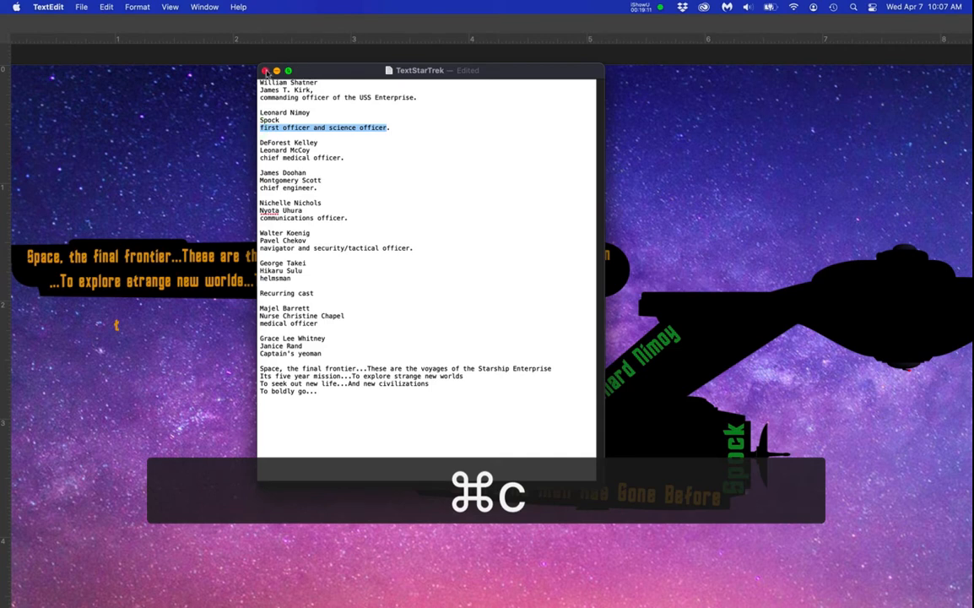
Back in Photoshop, paste "first officer and science officer" as a new text layer and move it below the hull.
click(209, 108)
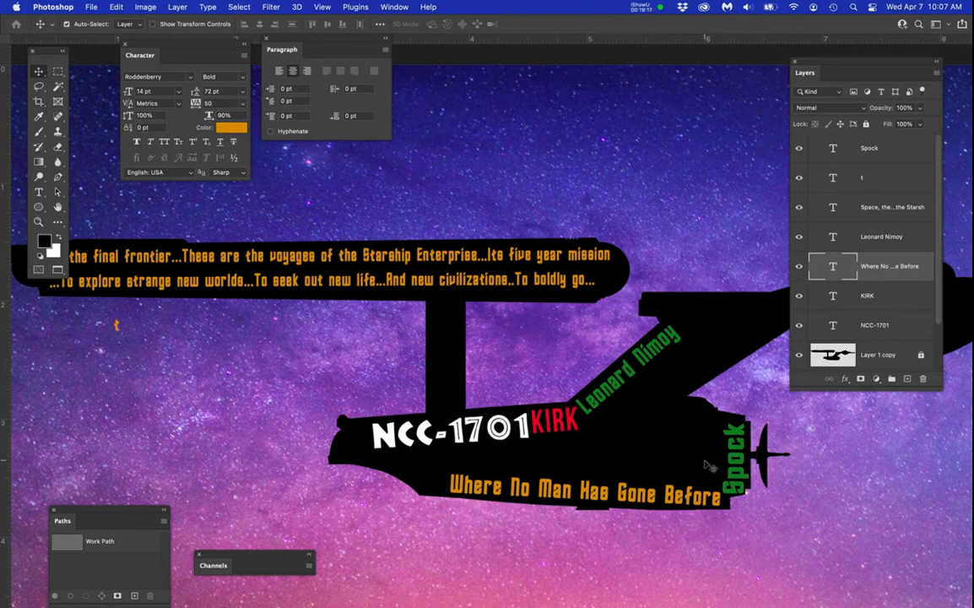
scroll(707, 466, up, 2)
scroll(716, 481, up, 2)
key(space)
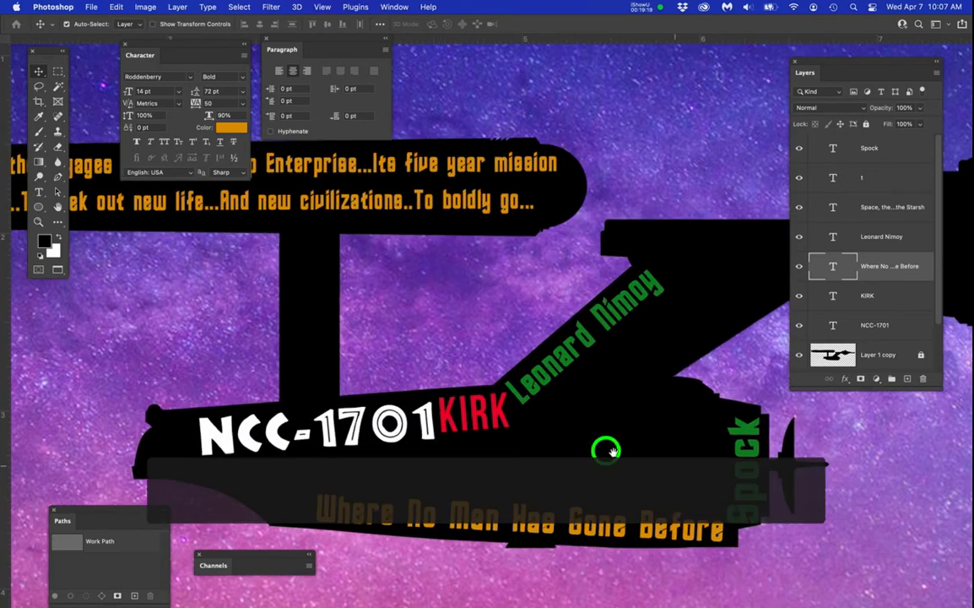
drag(611, 453, 545, 424)
key(t)
click(390, 413)
key(super+v)
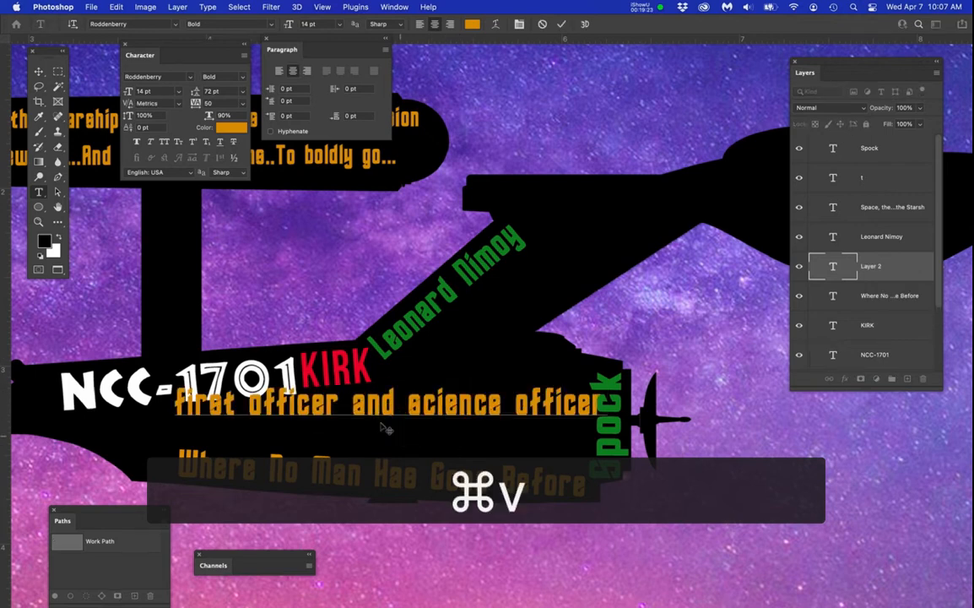
click(38, 72)
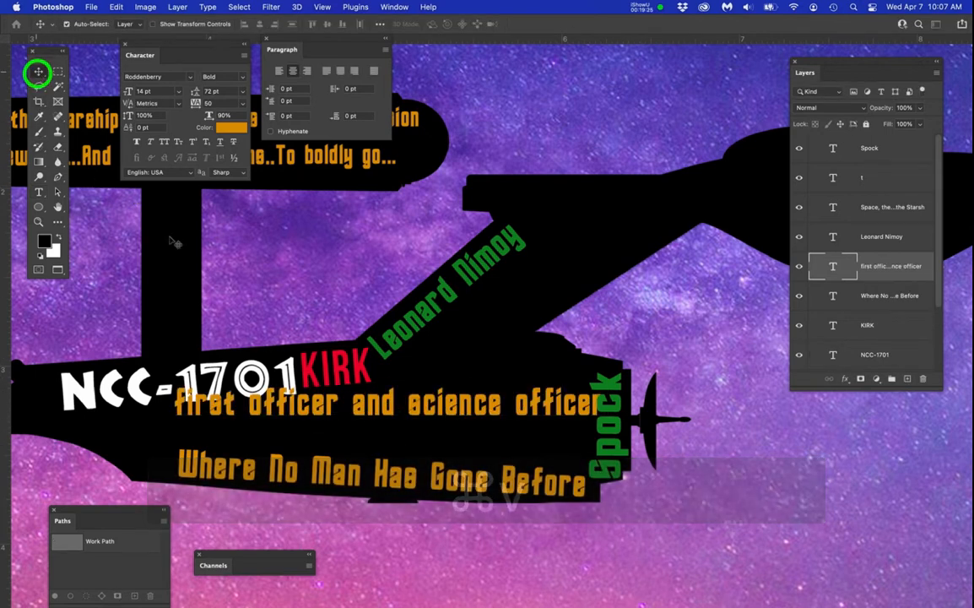
drag(482, 468, 535, 537)
Color the "first officer and science officer" text with the green sampled from "Spock" and set its size to 8 pt.
click(232, 126)
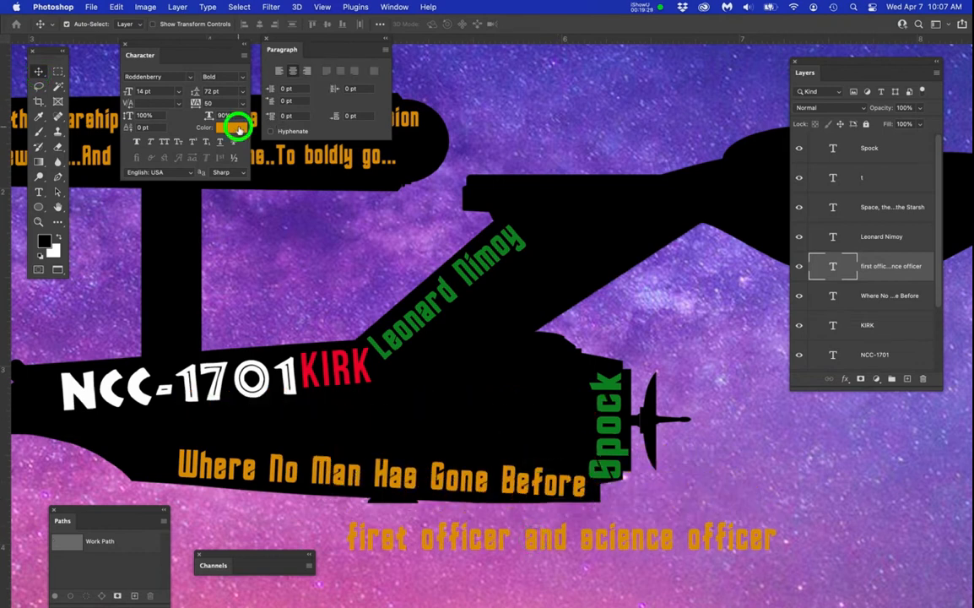
click(619, 405)
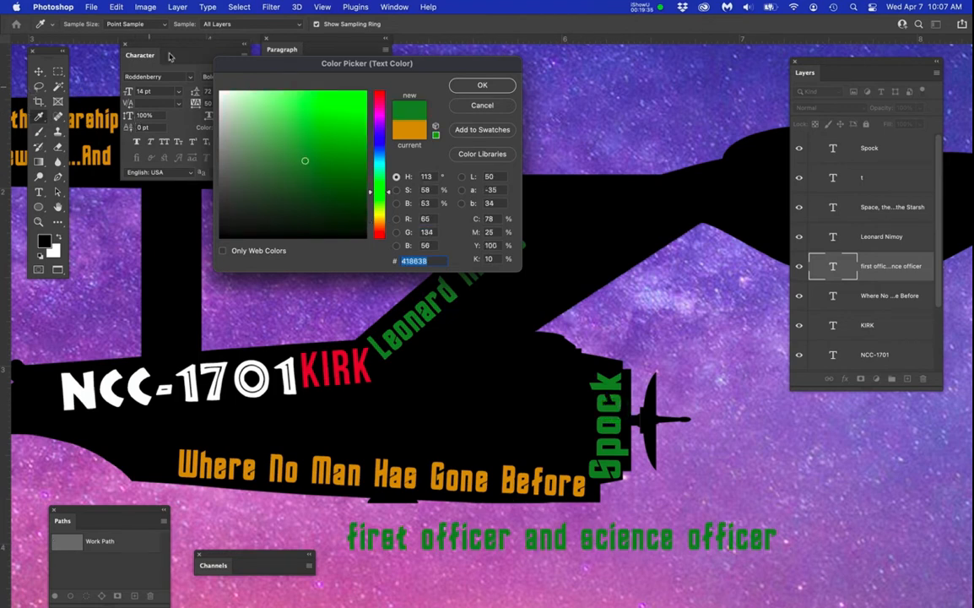
click(493, 84)
click(121, 87)
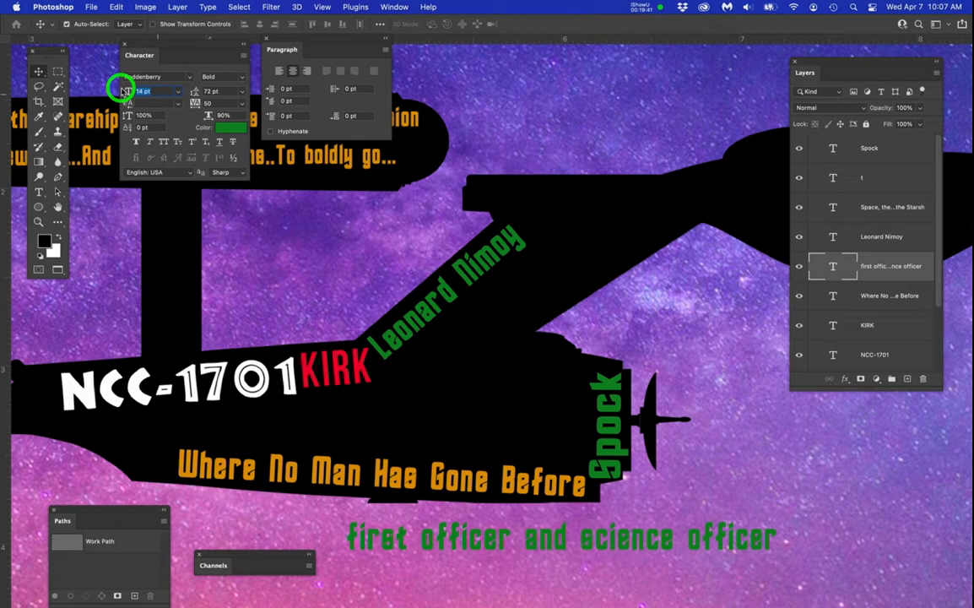
text(8)
key(Return)
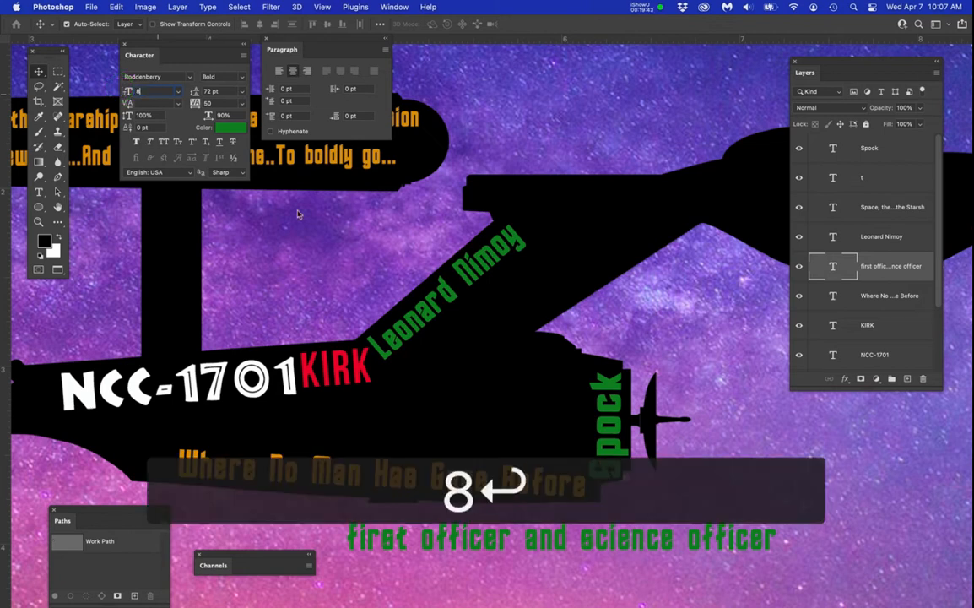
Move the "first officer and science officer" text up to the rear of the hull and break the line before "and".
drag(516, 557, 578, 385)
key(super+plus)
key(super+plus)
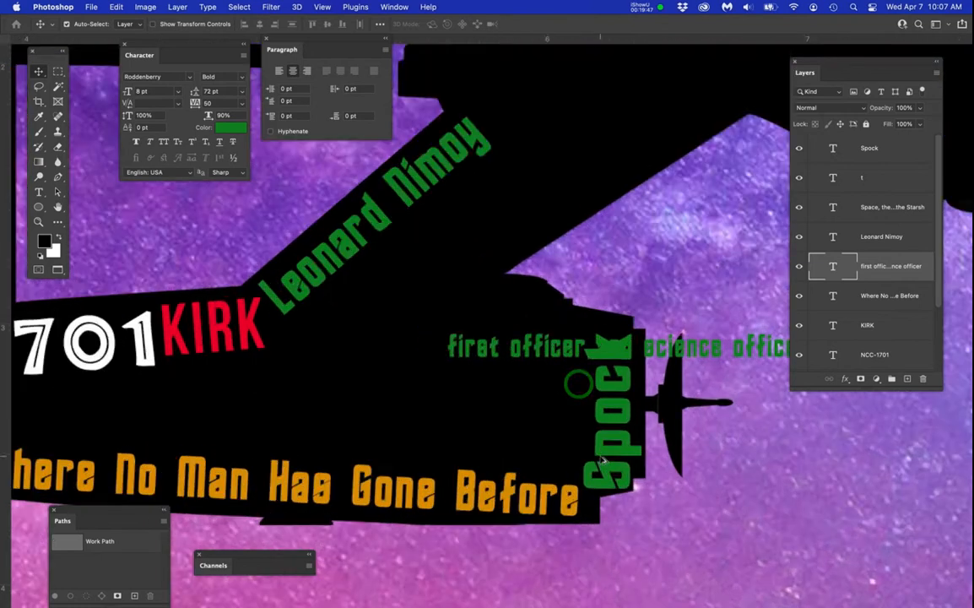
drag(545, 330, 551, 290)
key(t)
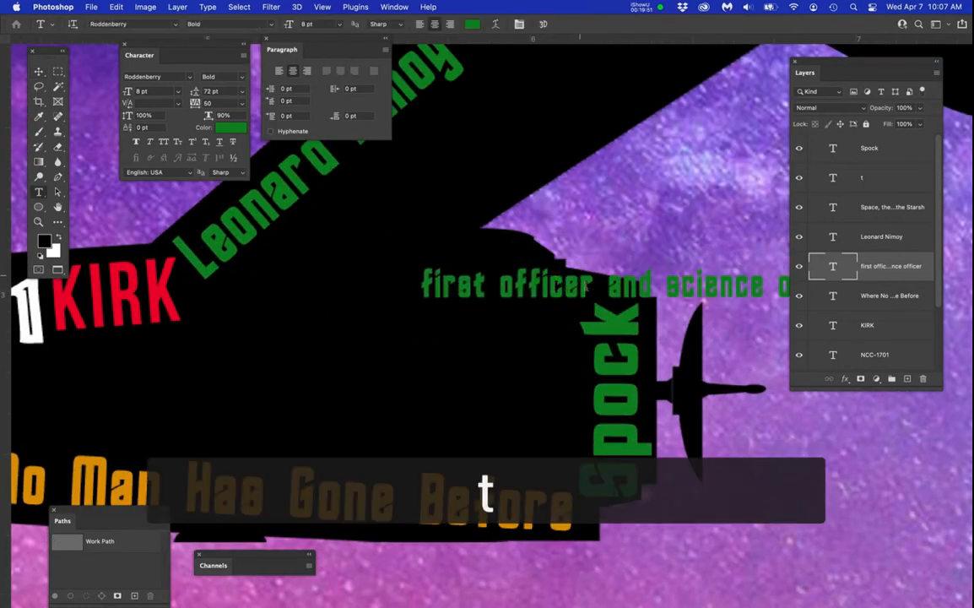
click(596, 289)
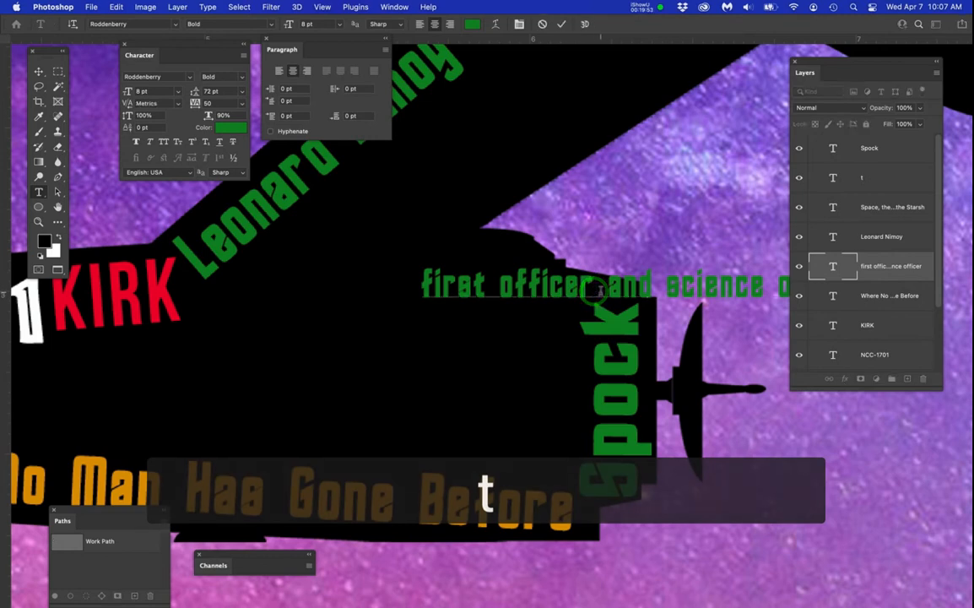
key(Return)
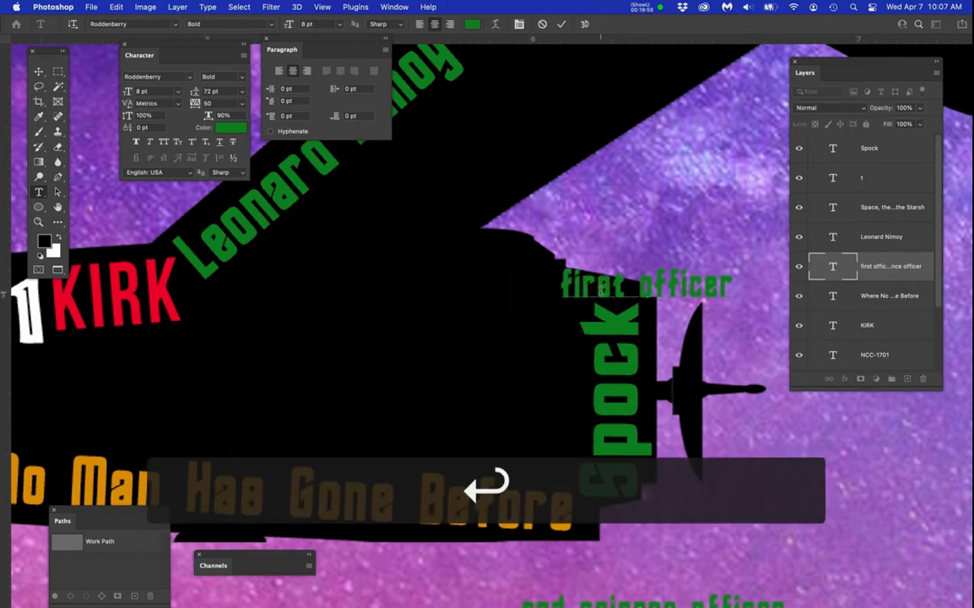
Move the two-line officer text into the black hull area between "KIRK" and "Spock".
click(38, 70)
drag(542, 297, 443, 317)
click(462, 328)
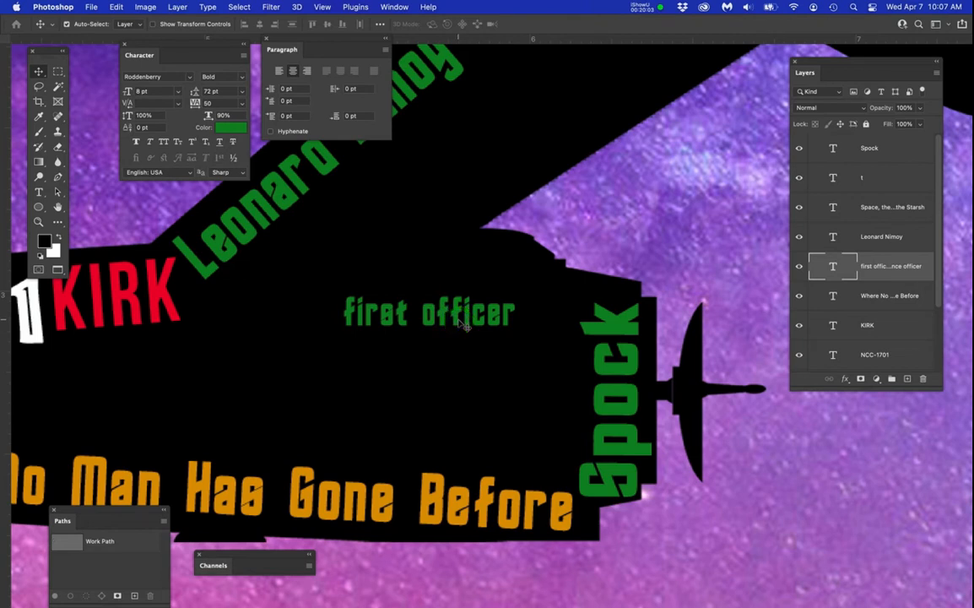
key(super+t)
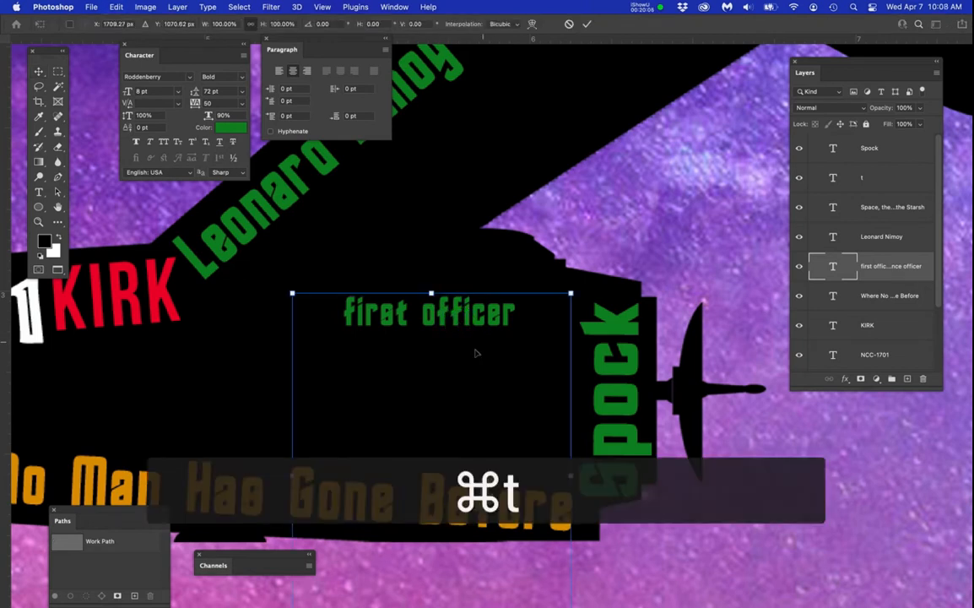
scroll(462, 362, down, 5)
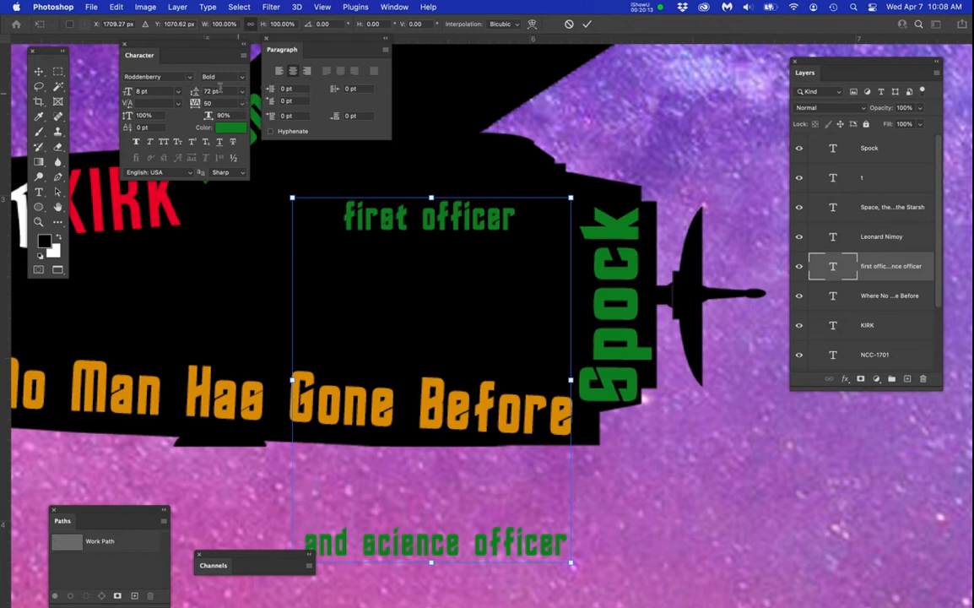
click(39, 71)
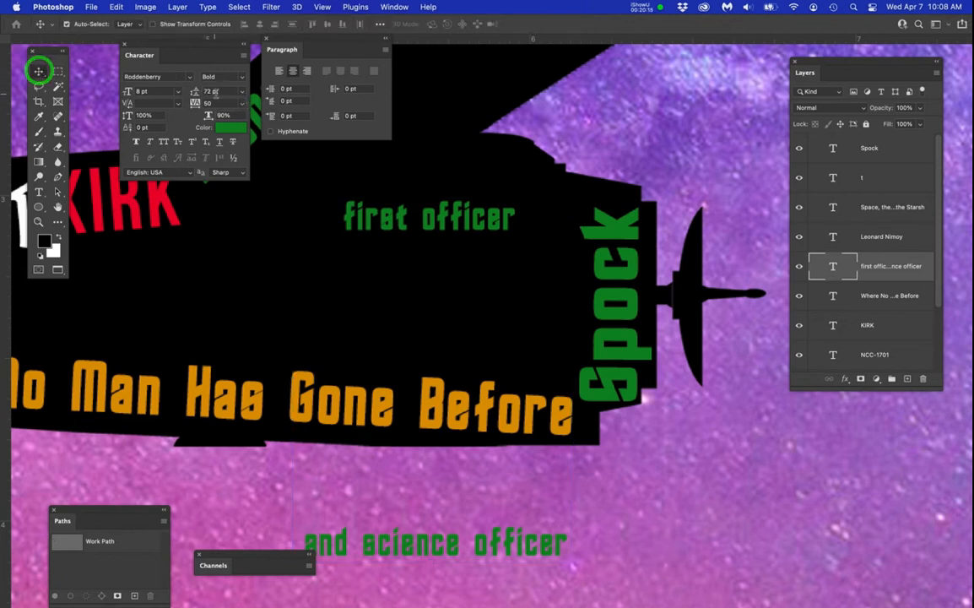
Set the officer text's leading to Auto, shift it closer to "Spock", and right-align its lines.
click(242, 91)
click(230, 98)
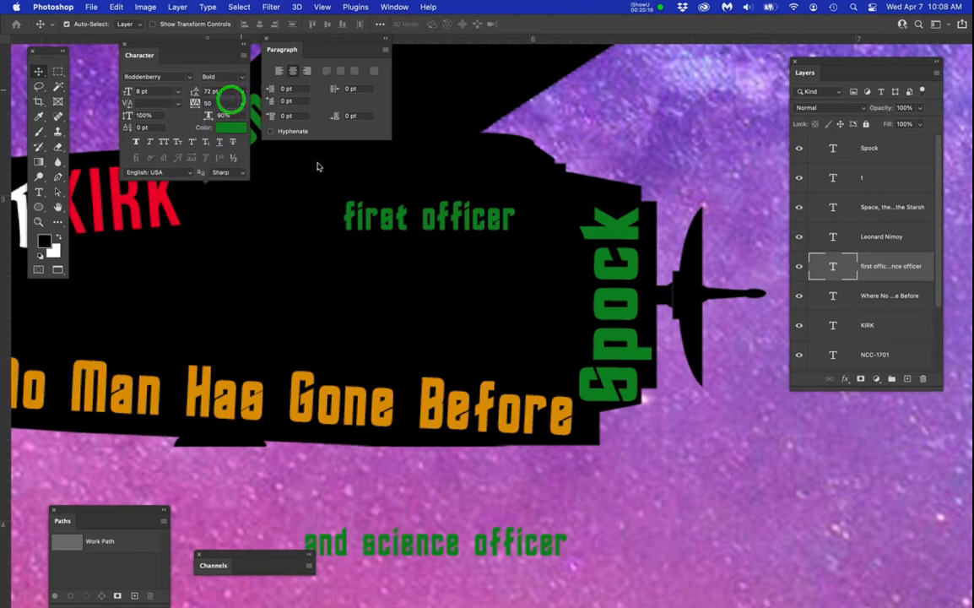
drag(445, 226, 502, 196)
click(306, 70)
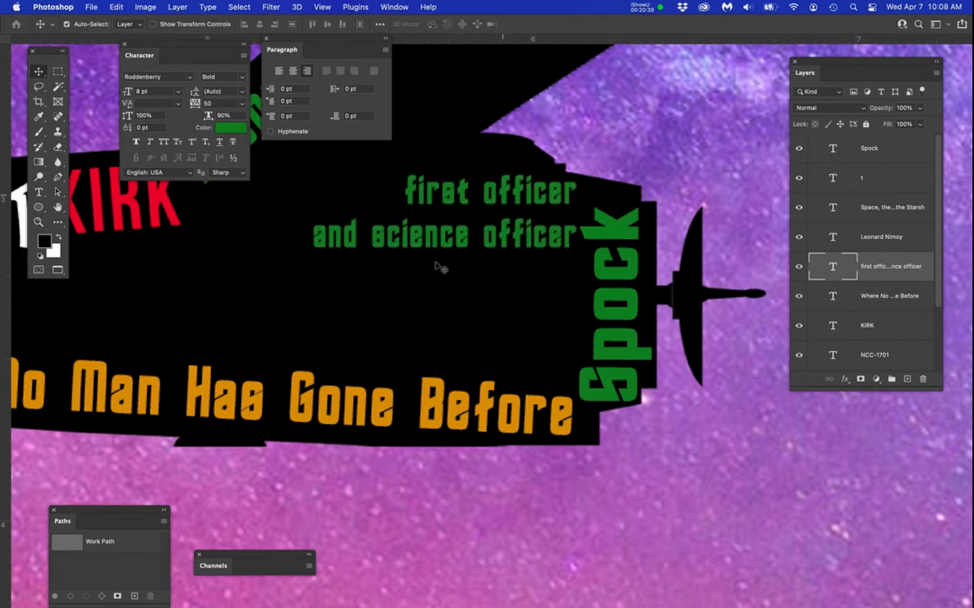
Replace "and" with "&" in the officer text's second line and position the text snugly beside "Spock".
key(t)
double_click(336, 237)
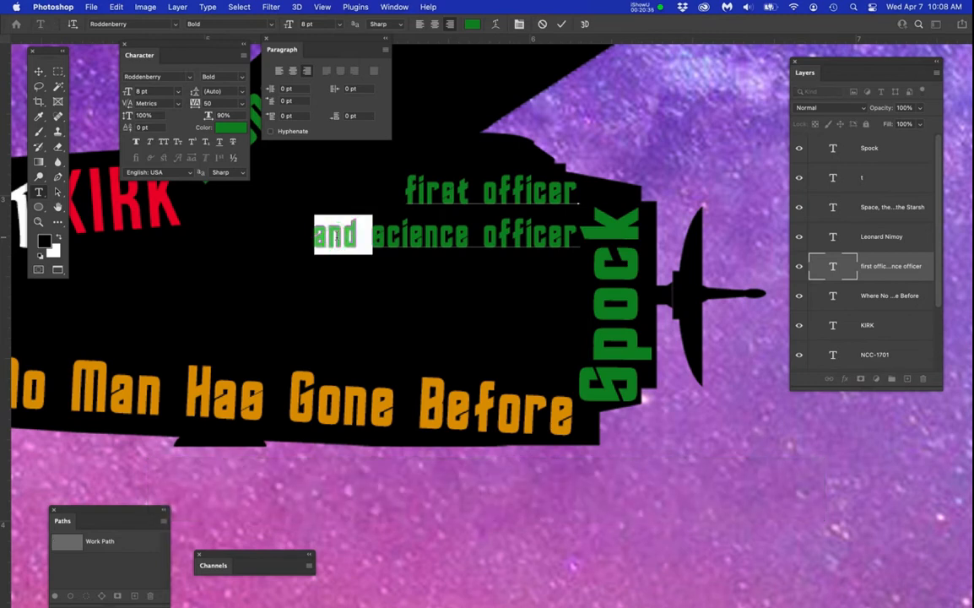
text(&)
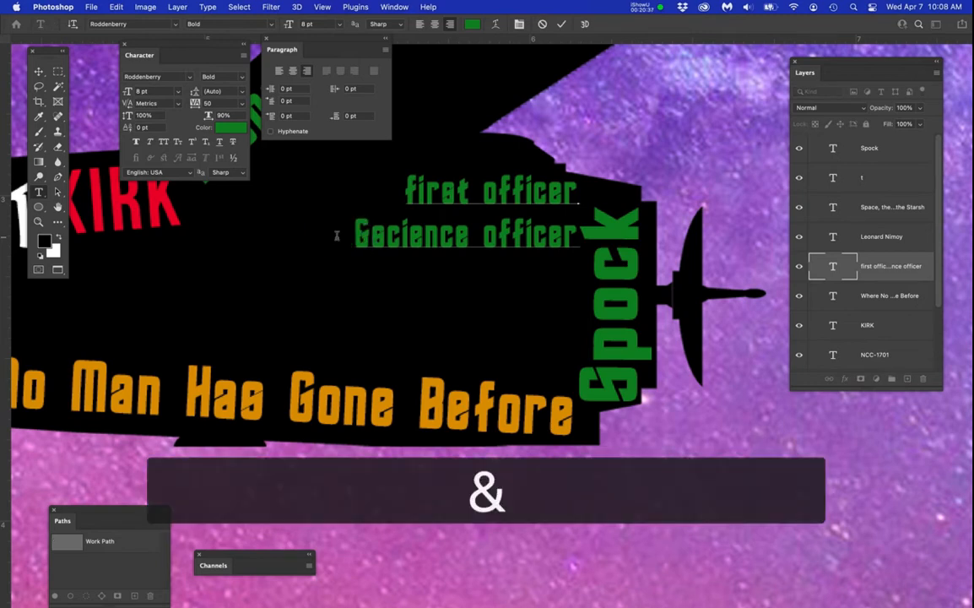
click(39, 71)
drag(469, 215, 485, 244)
scroll(348, 268, down, 5)
drag(420, 305, 602, 363)
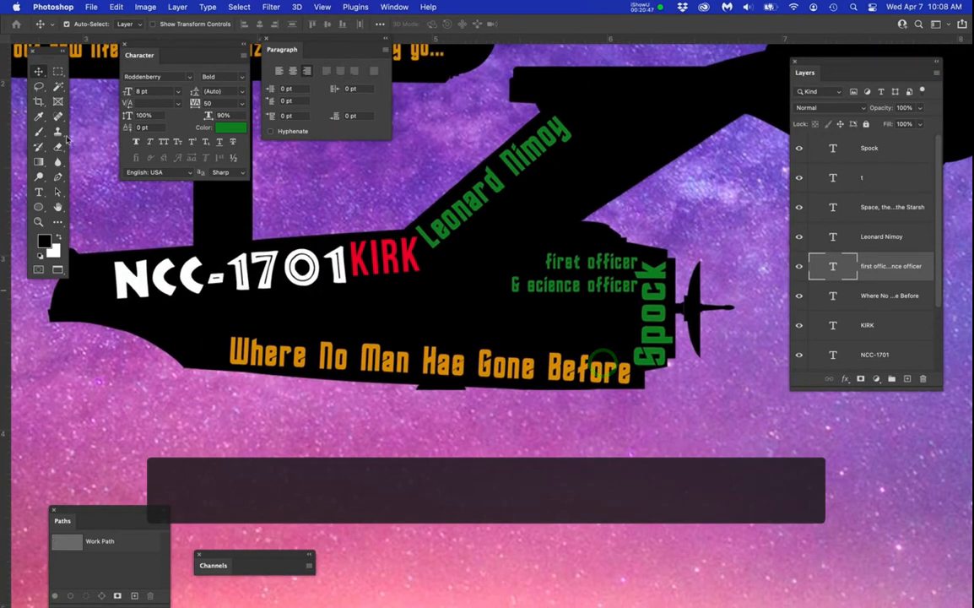
Switch to the TextStarTrek document in TextEdit and copy the James Doohan, Montgomery Scott, chief engineer entry.
click(10, 118)
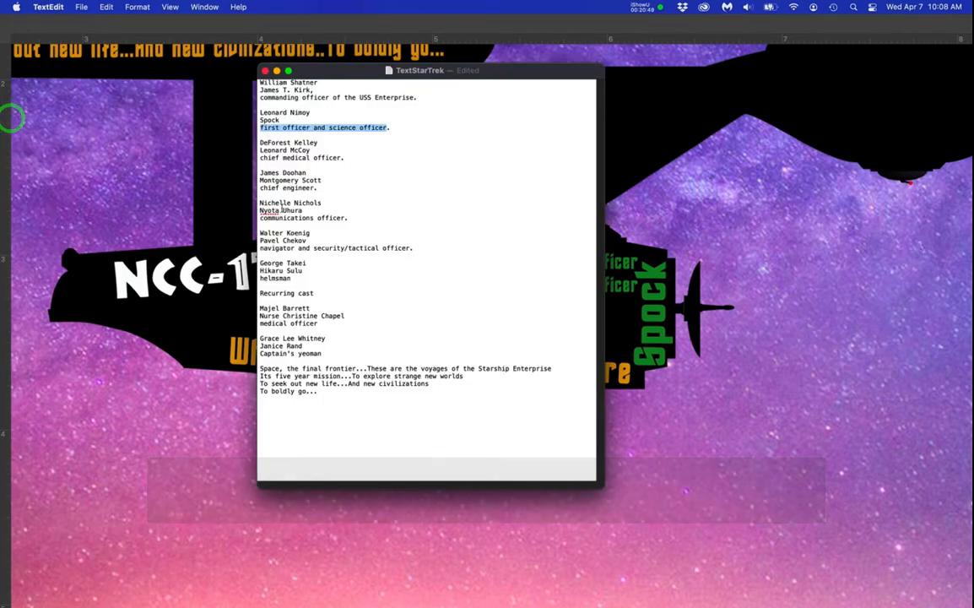
drag(320, 188, 248, 177)
key(super+c)
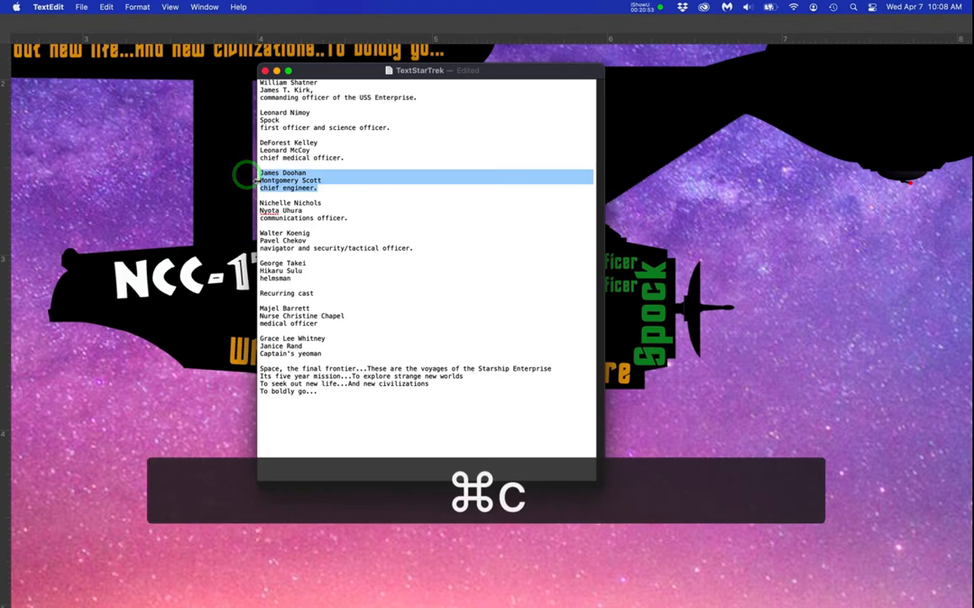
Switch back to Photoshop and paste the copied James Doohan, Montgomery Scott, chief engineer entry as a new text layer below the hull.
click(212, 159)
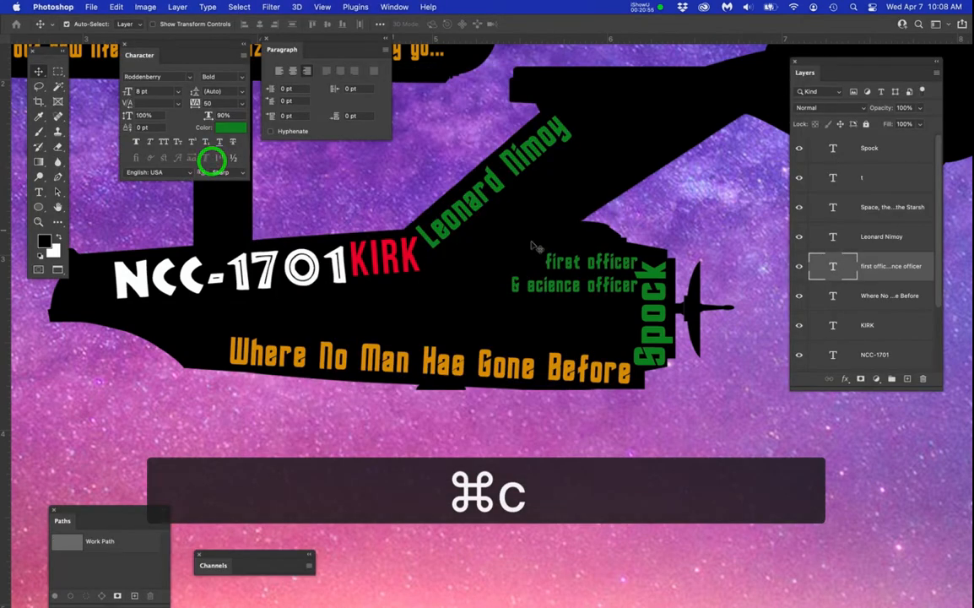
drag(618, 256, 575, 237)
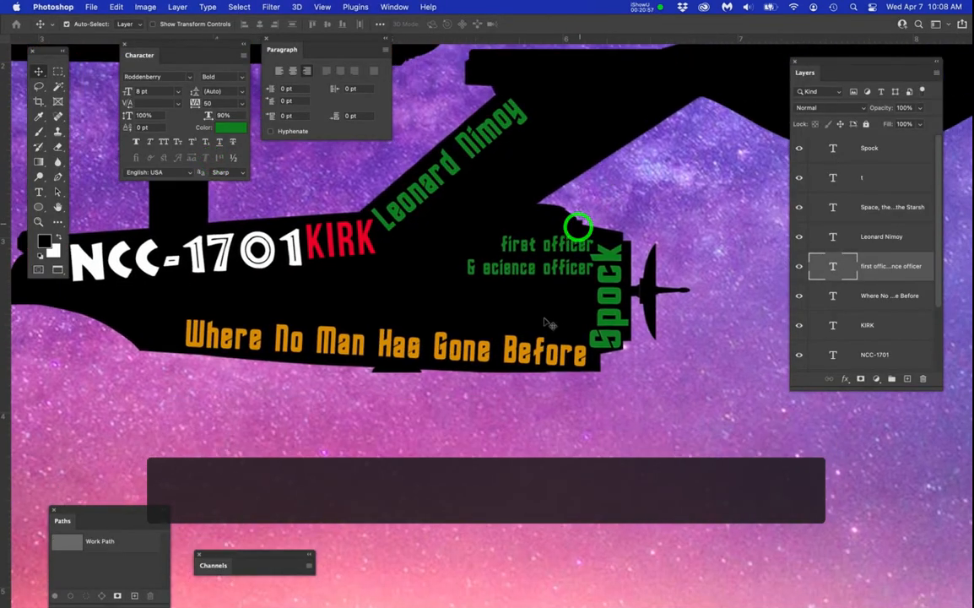
scroll(554, 330, up, 1)
scroll(555, 330, up, 2)
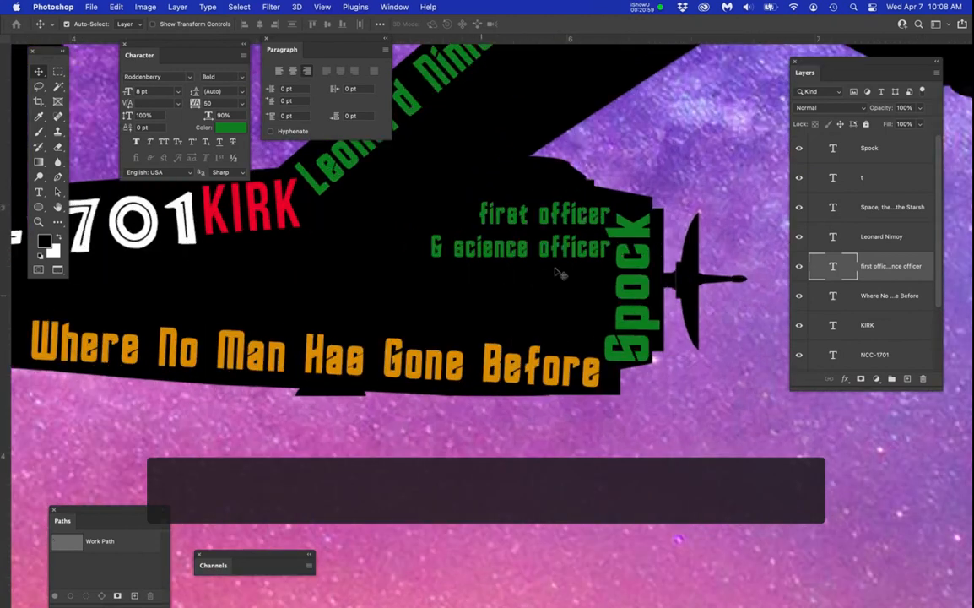
key(t)
click(417, 440)
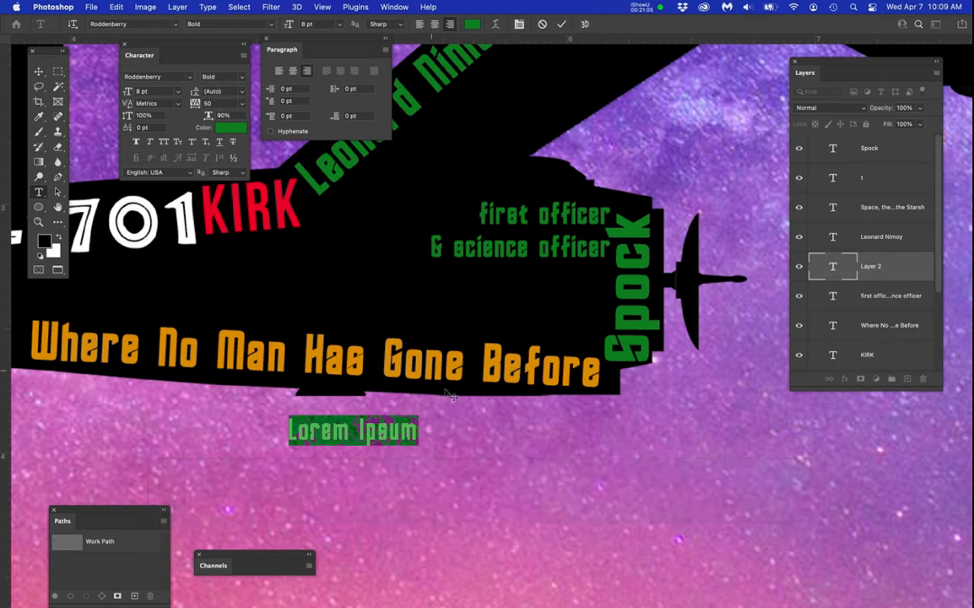
key(super+v)
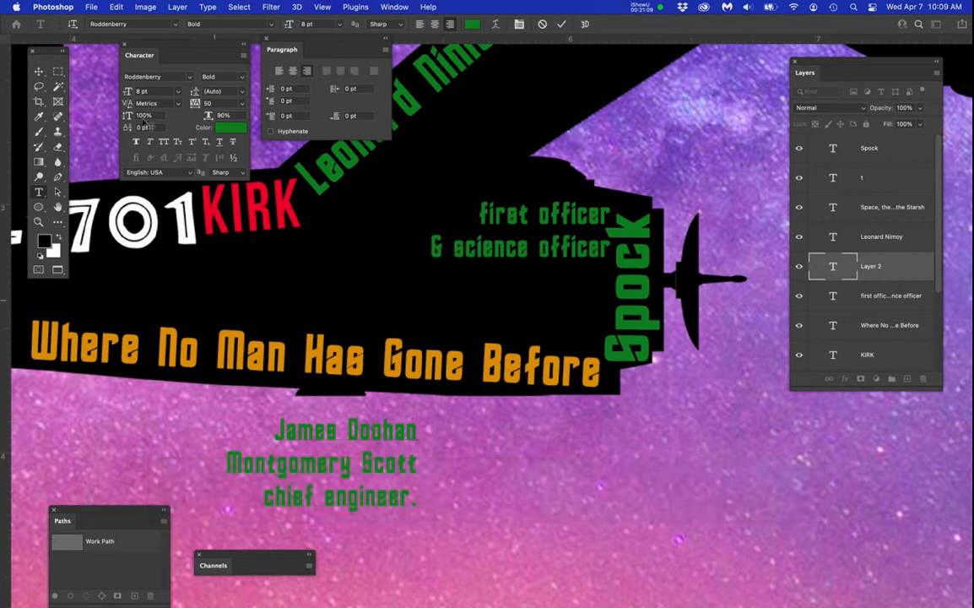
click(39, 72)
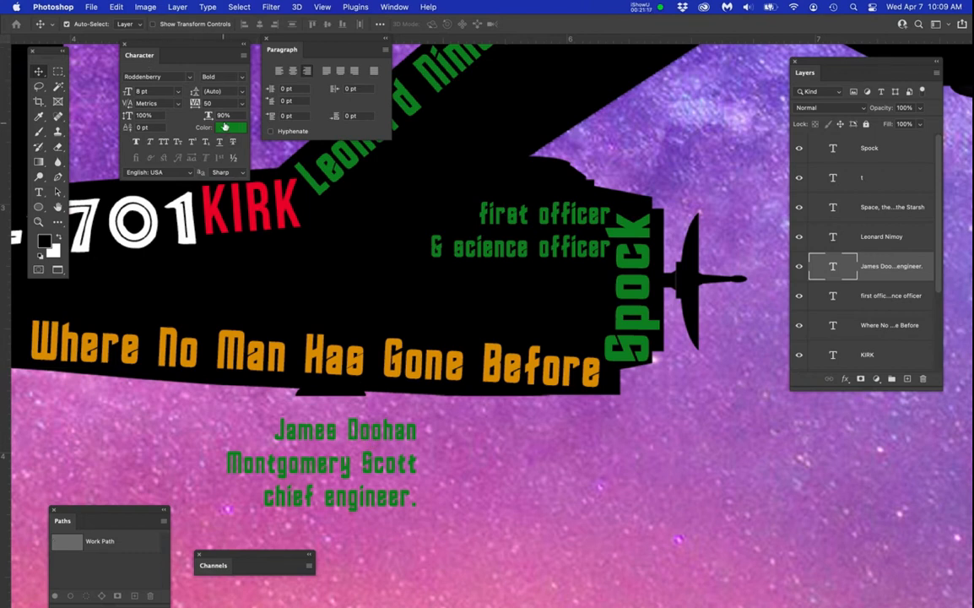
Recolor the James Doohan text magenta (da42e8) and move it into the hull beneath "& science officer".
click(228, 128)
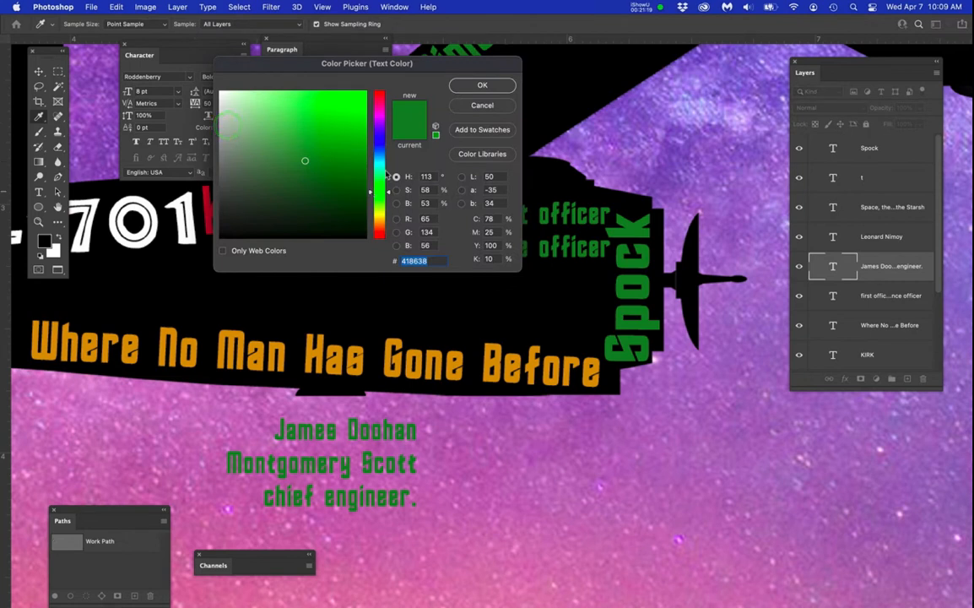
click(380, 119)
click(324, 104)
click(473, 86)
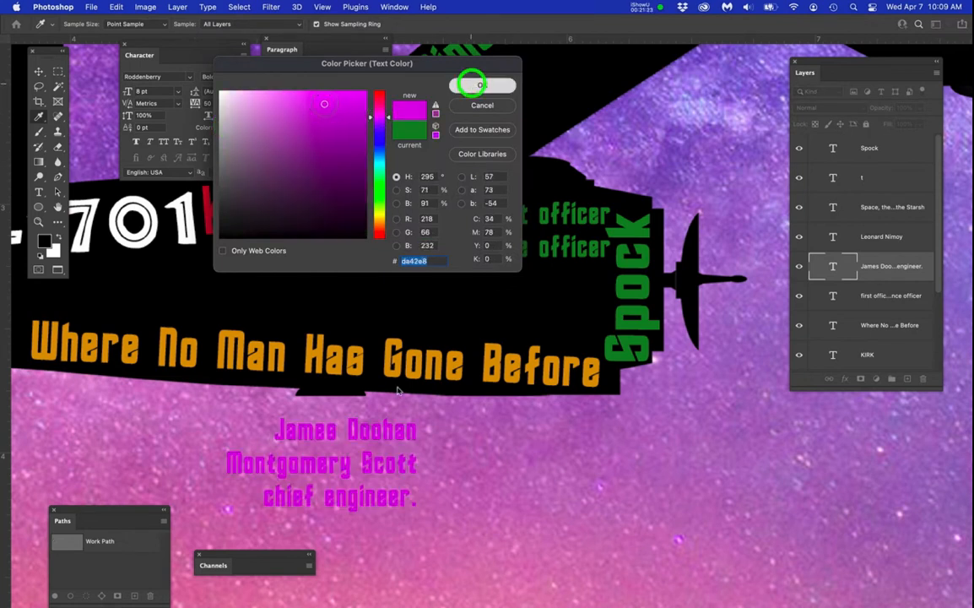
drag(350, 463, 547, 305)
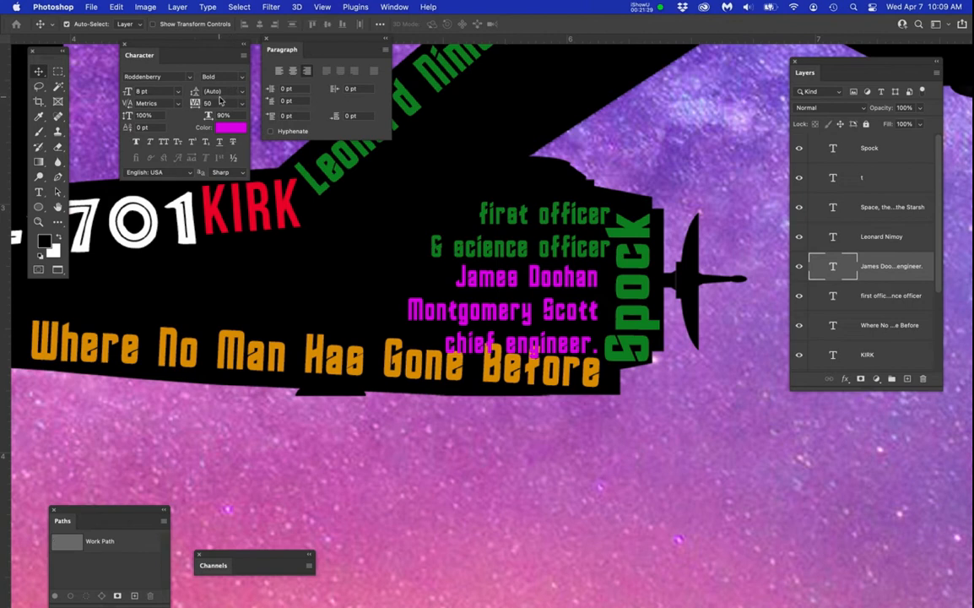
Tighten the James Doohan text's line spacing by setting its leading to 8 pt.
mouse_move(195, 93)
mouse_down()
mouse_move(186, 93)
mouse_move(222, 93)
mouse_move(200, 92)
mouse_up()
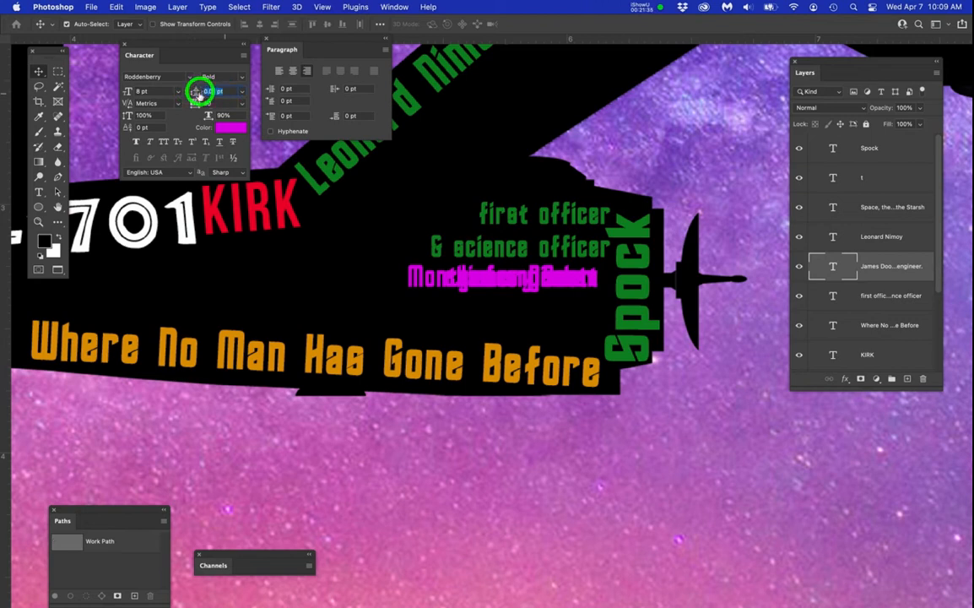
text(4)
key(Return)
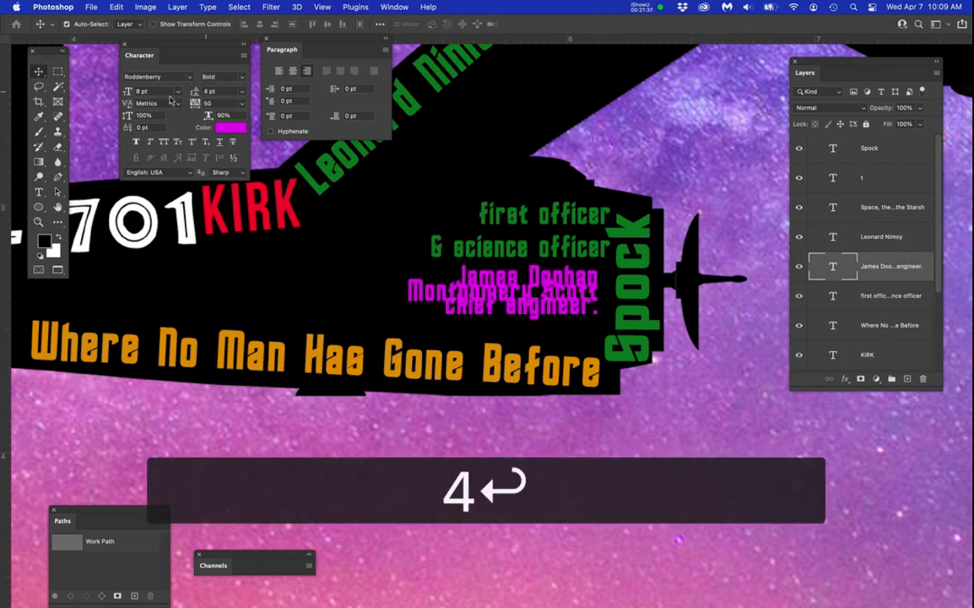
mouse_move(219, 92)
mouse_down()
mouse_move(190, 90)
mouse_move(200, 91)
mouse_up()
text(6)
key(Return)
text(8)
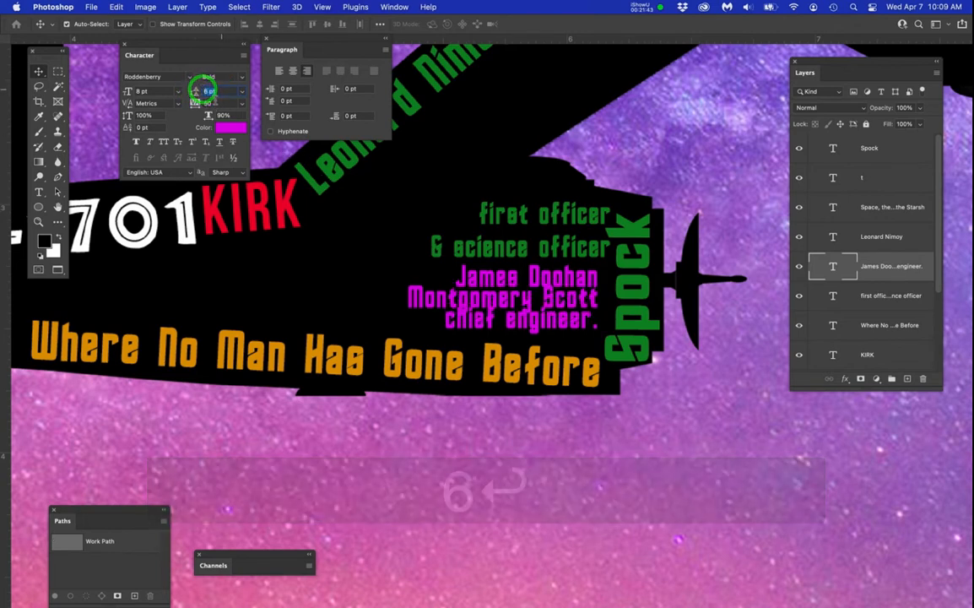
key(Return)
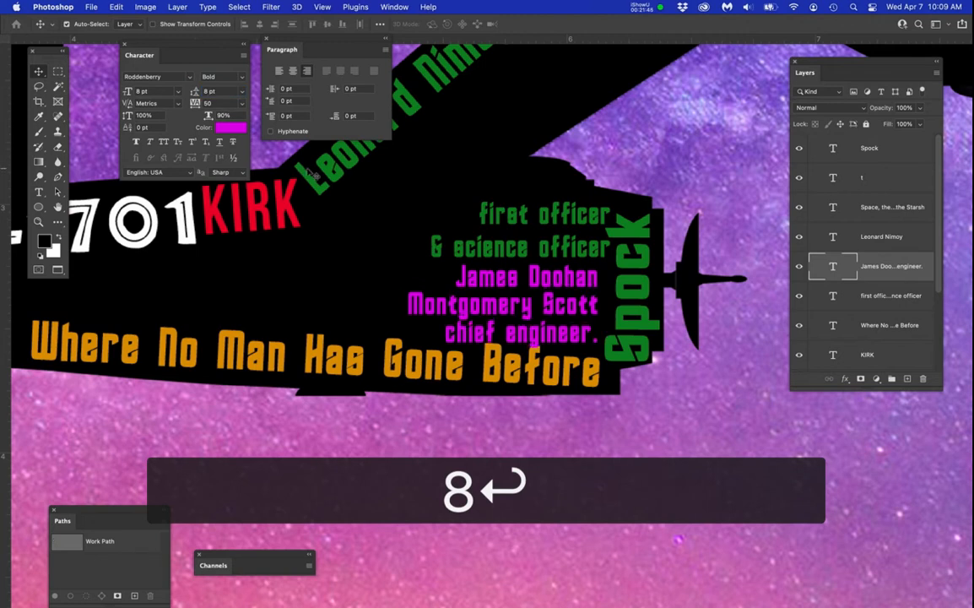
Delete the period after "chief engineer" and shift the three-line magenta text snugly against "Spock".
key(t)
click(589, 336)
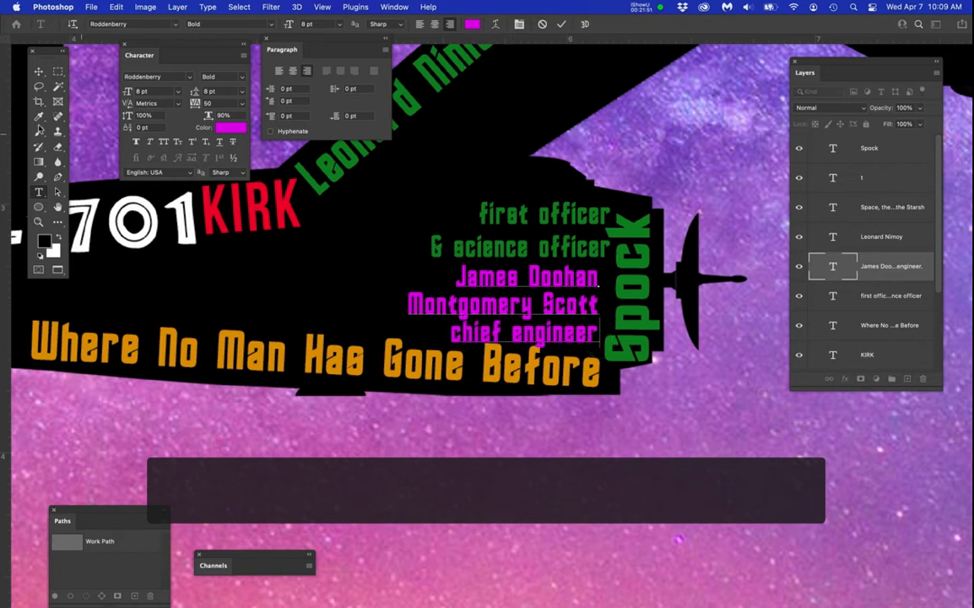
click(37, 71)
drag(524, 292, 534, 291)
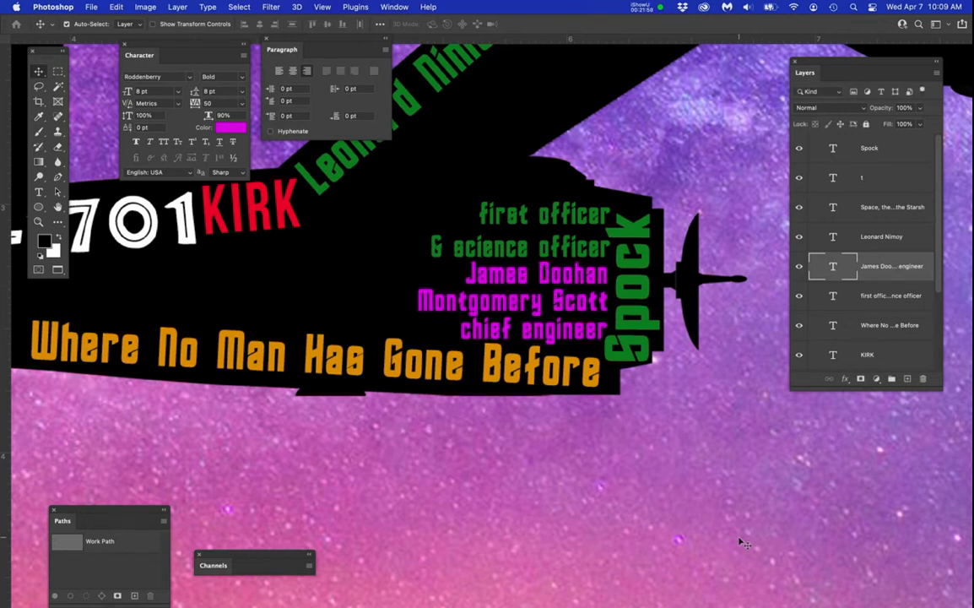
scroll(587, 519, down, 4)
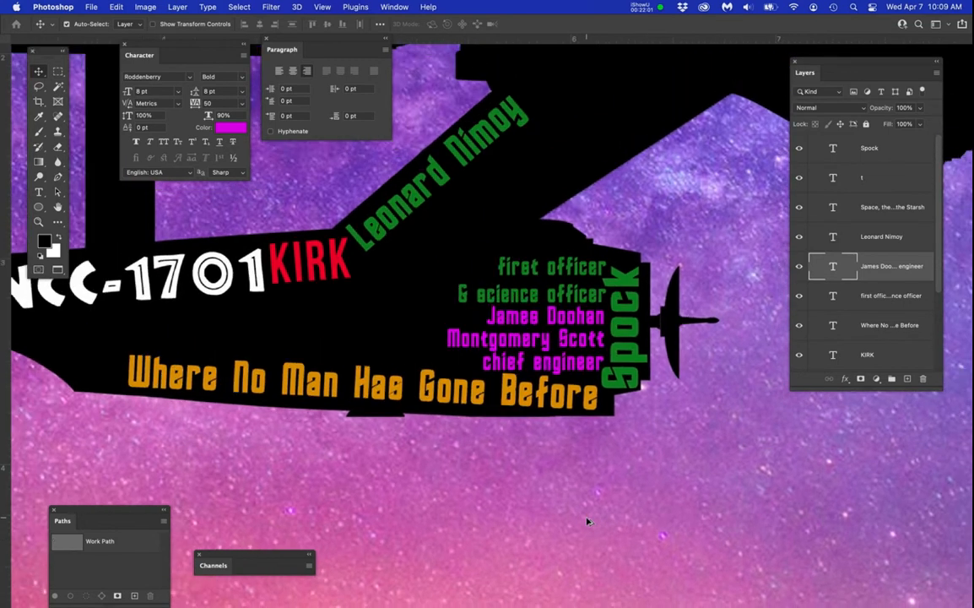
drag(592, 534, 661, 573)
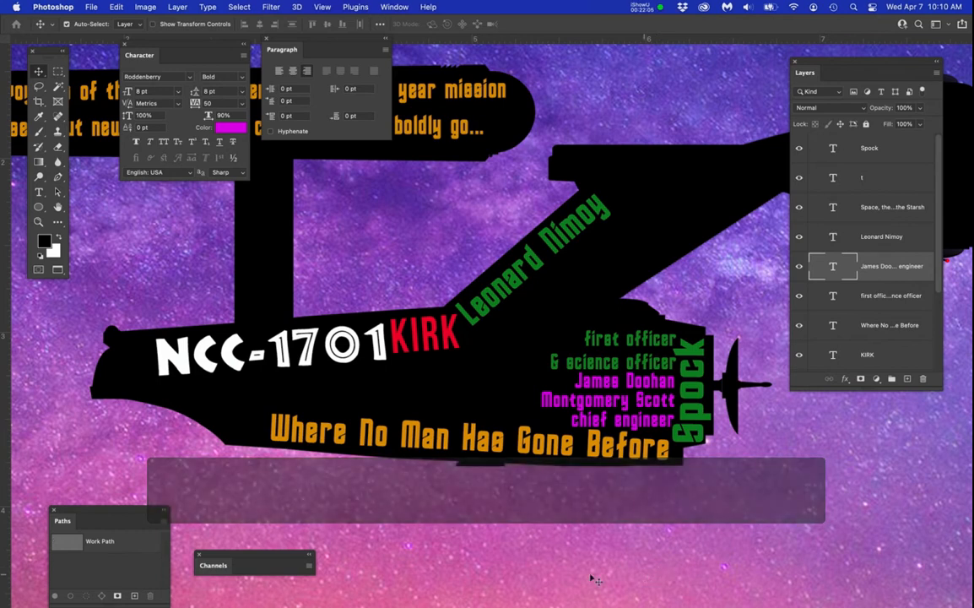
mouse_move(4, 89)
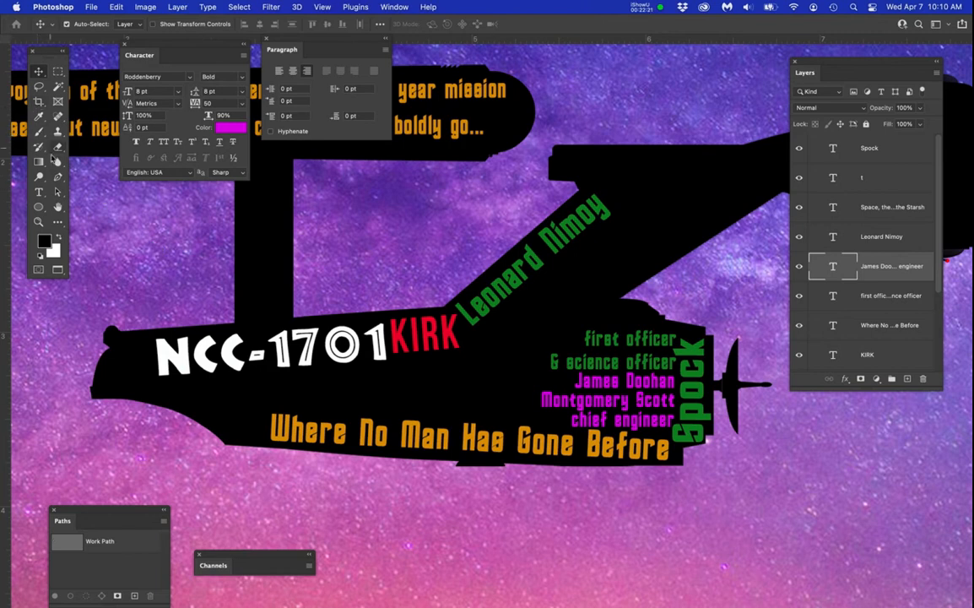
click(38, 193)
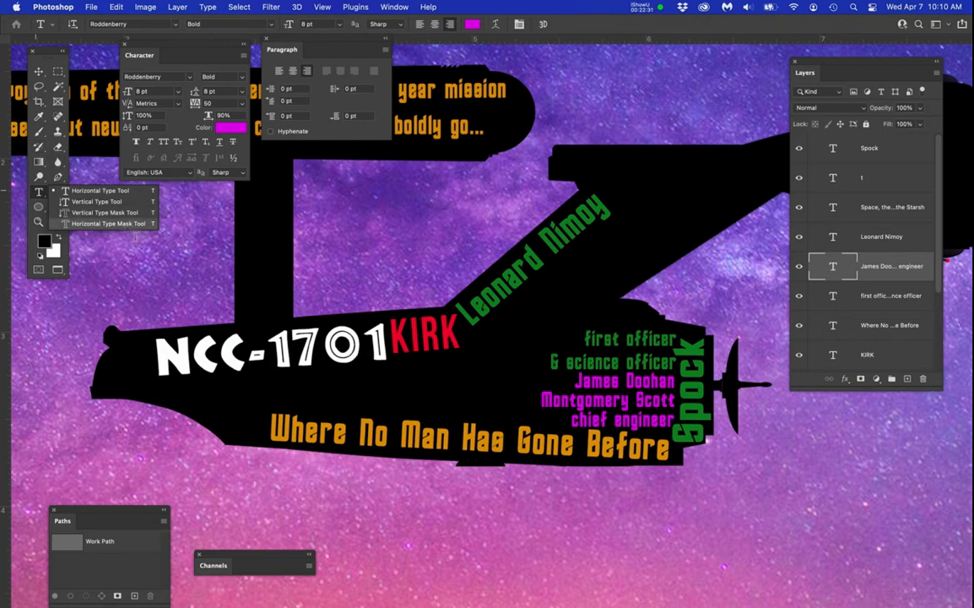
click(38, 72)
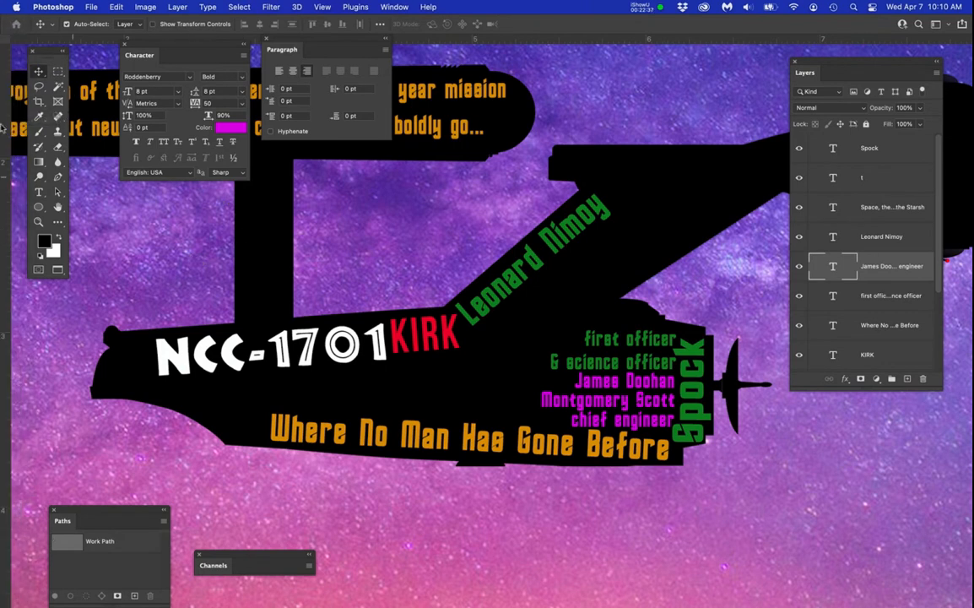
Switch to the TextStarTrek document in TextEdit and copy only the character name "Nyota Uhura".
click(18, 119)
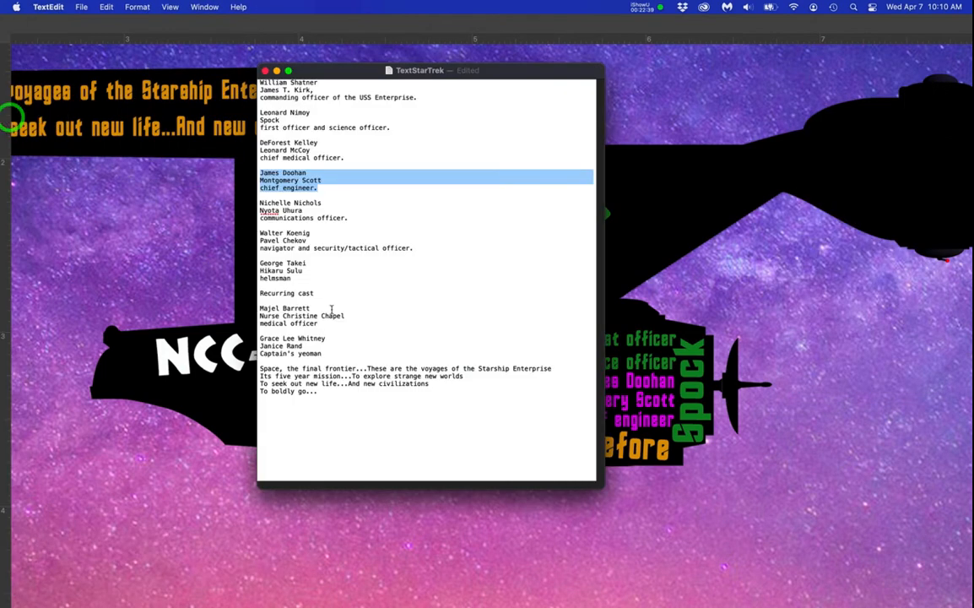
click(302, 204)
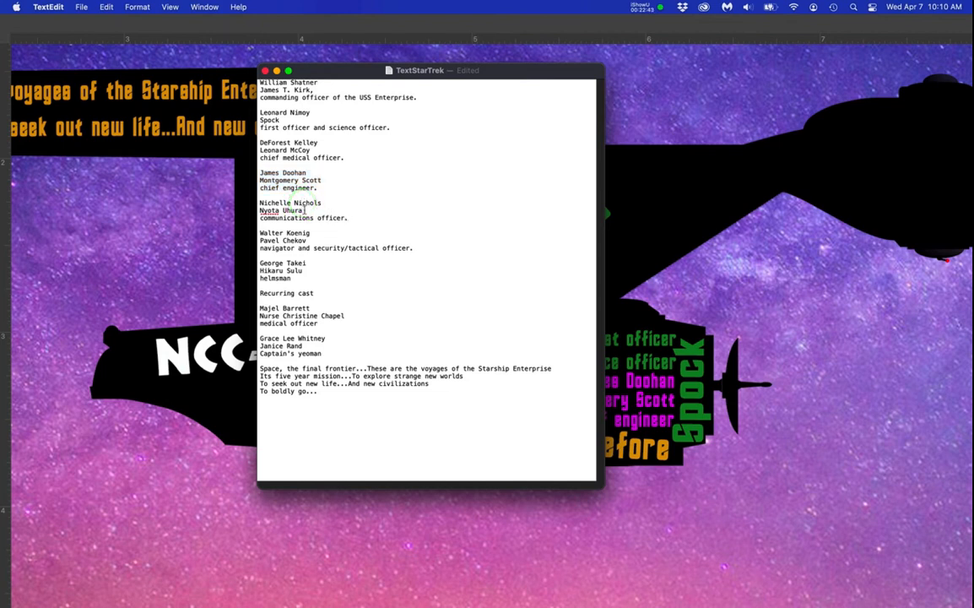
drag(304, 210, 258, 211)
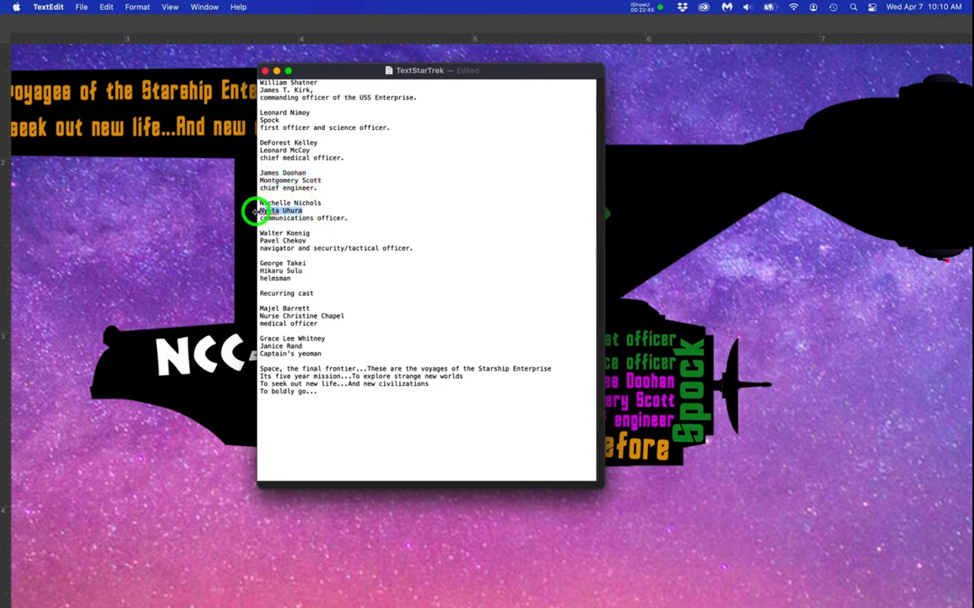
key(super+c)
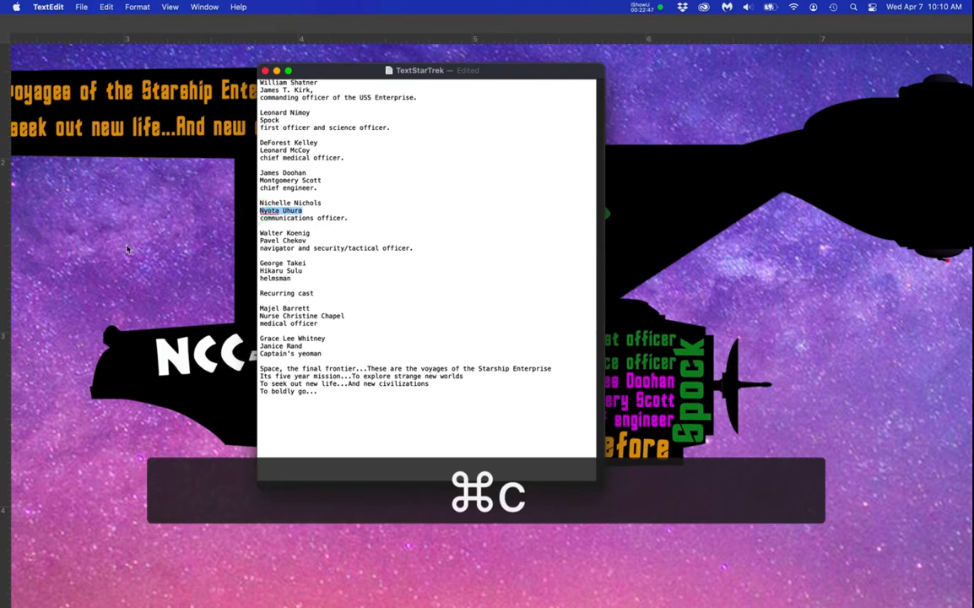
Switch back to Photoshop and paste "Nyota Uhura" as a new text layer on the hull beneath "NCC-1701".
click(109, 55)
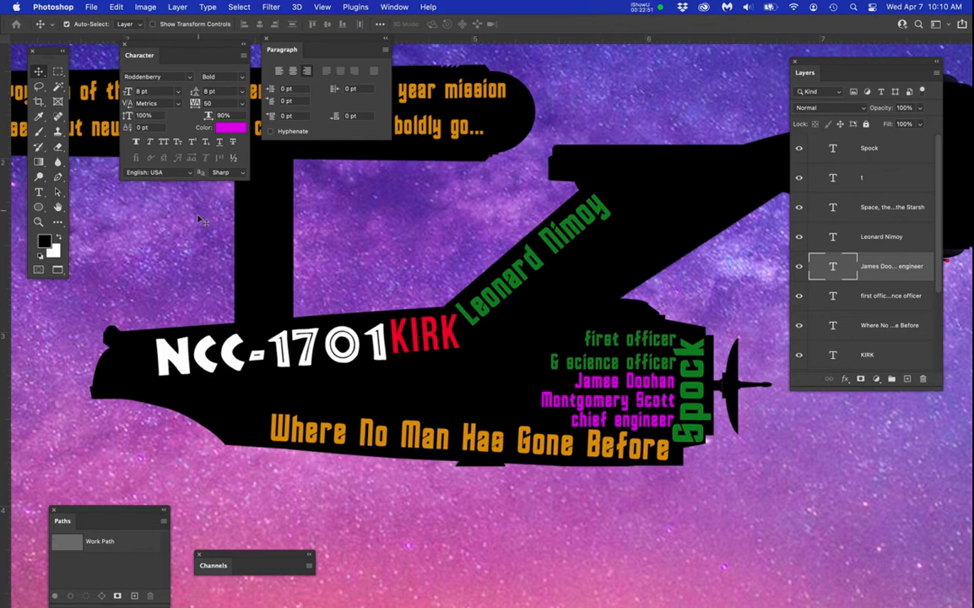
key(t)
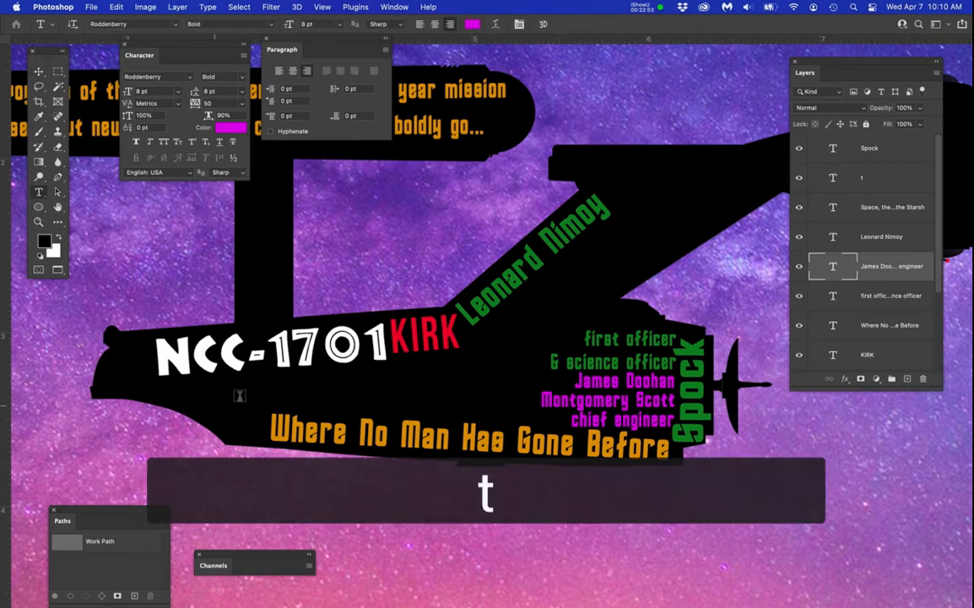
click(317, 390)
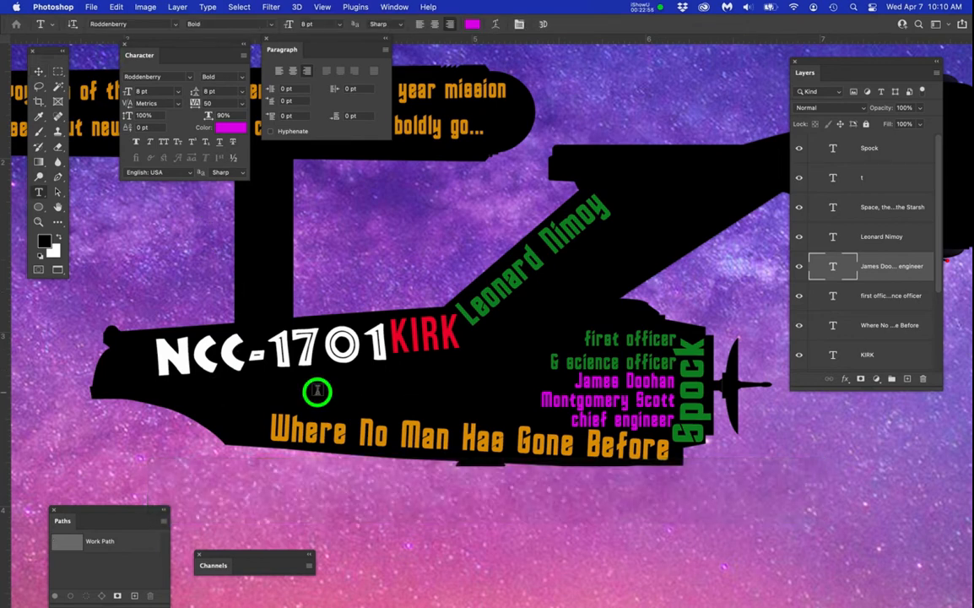
key(super+v)
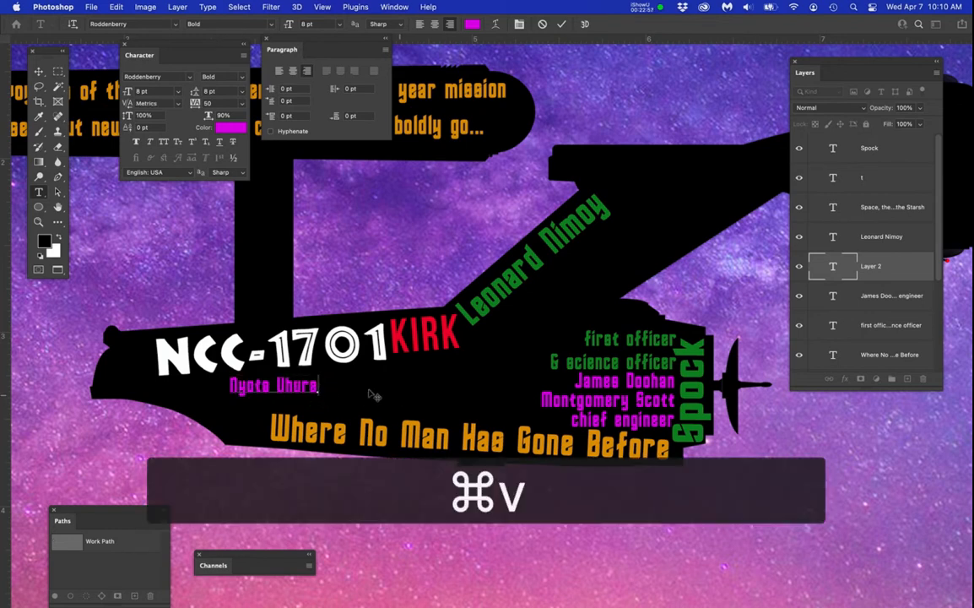
click(37, 67)
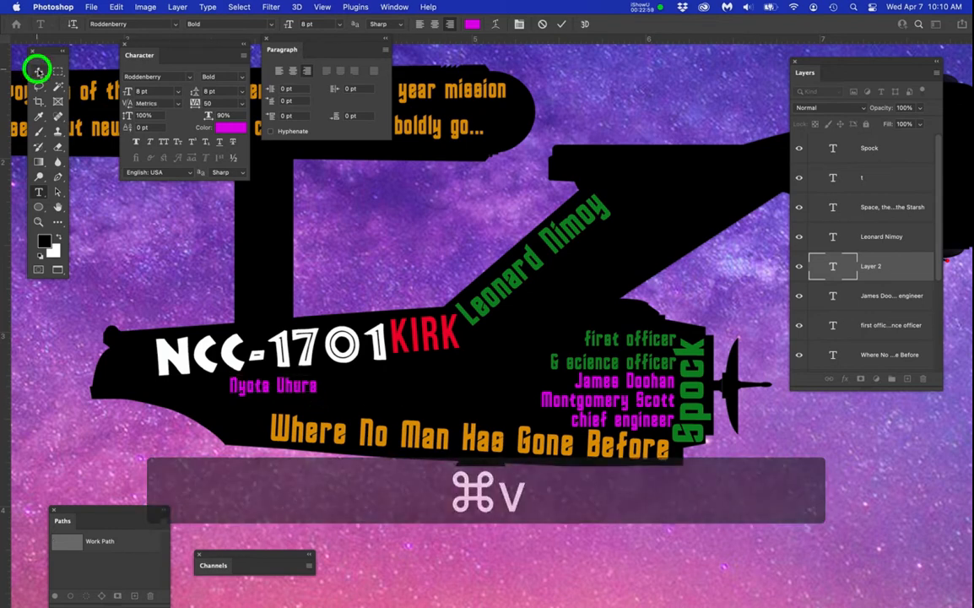
Change the "Nyota Uhura" text color to blue (4985f4).
click(226, 127)
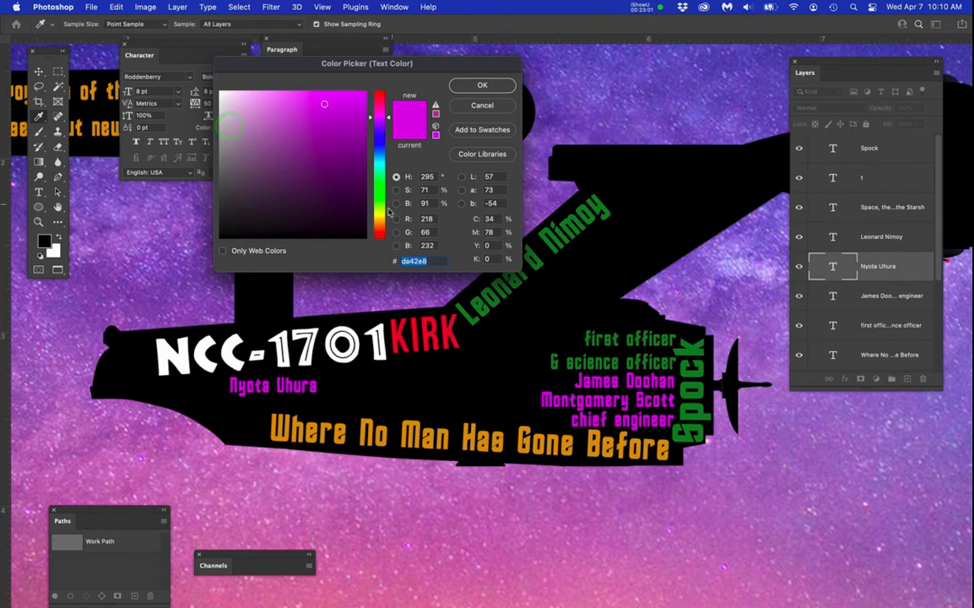
drag(383, 207, 380, 148)
drag(323, 103, 322, 97)
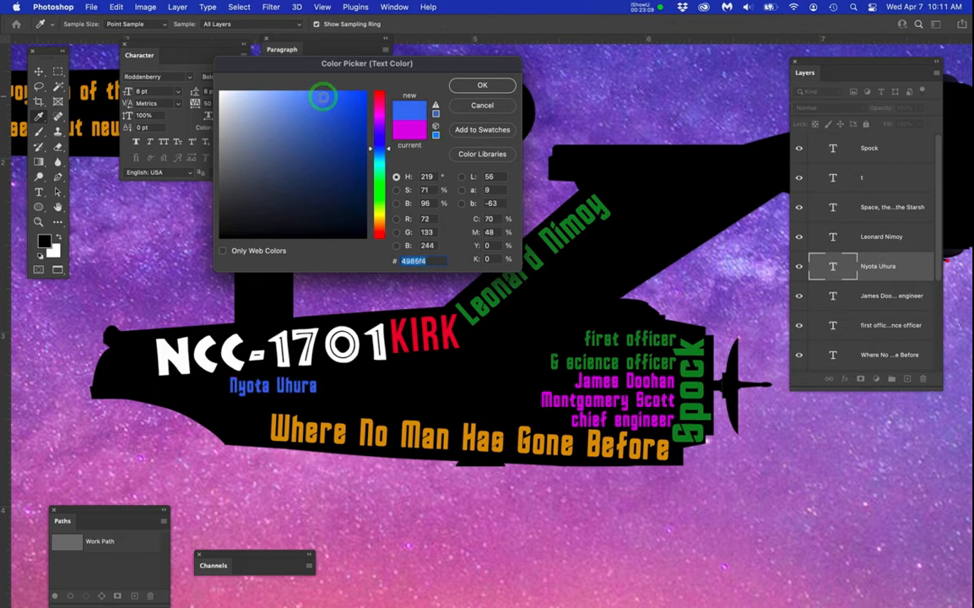
click(482, 87)
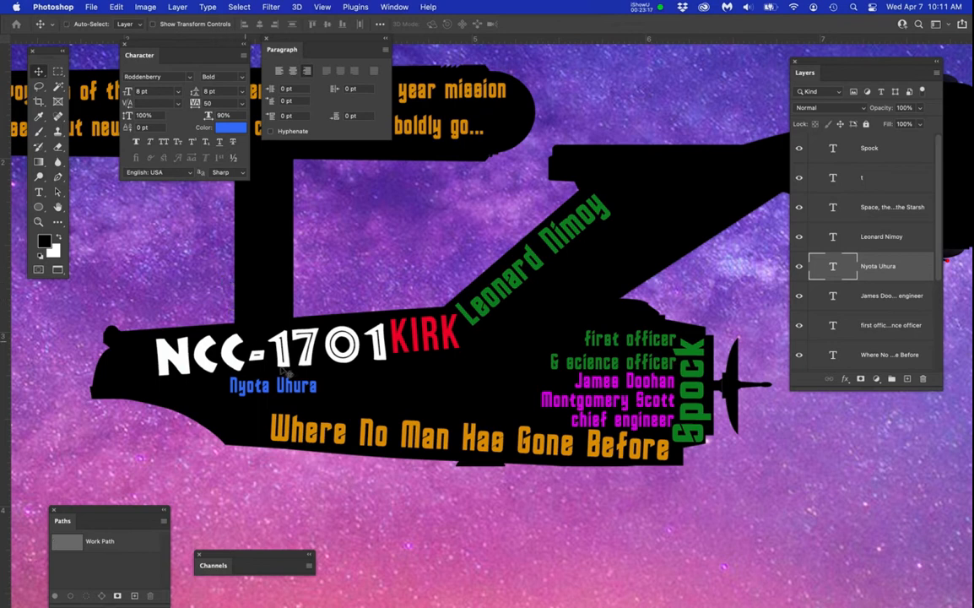
Enlarge "Nyota Uhura" to about 15.6 pt, rotate it about 21° and place it along the hull's sloping lower-left edge.
key(super+t)
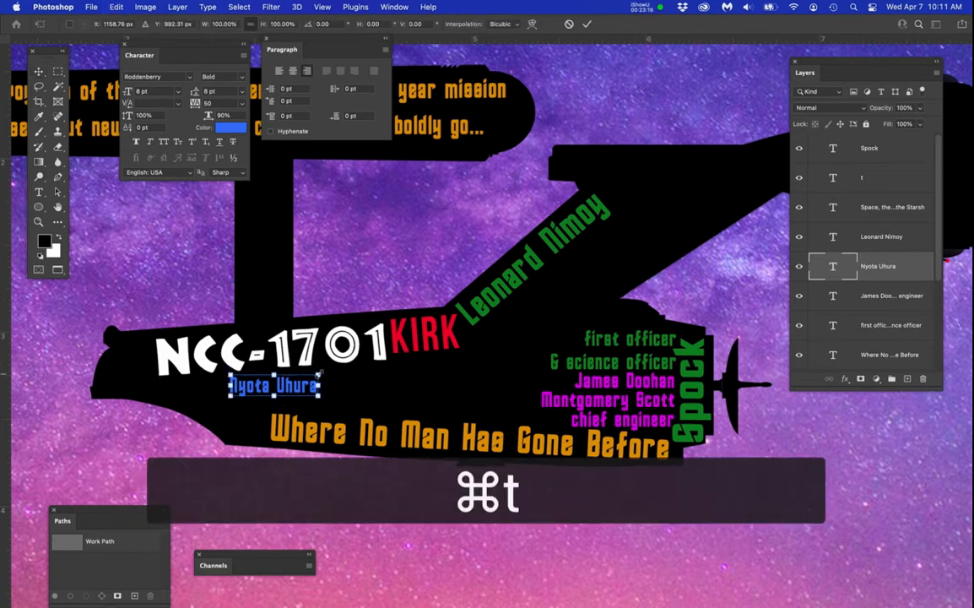
drag(319, 375, 240, 400)
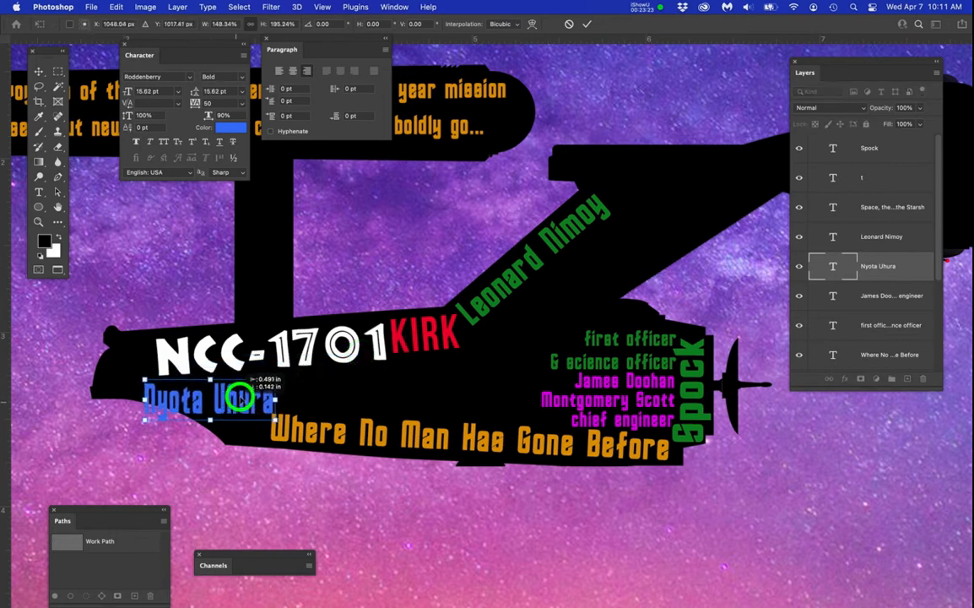
drag(305, 411, 300, 426)
drag(230, 408, 210, 411)
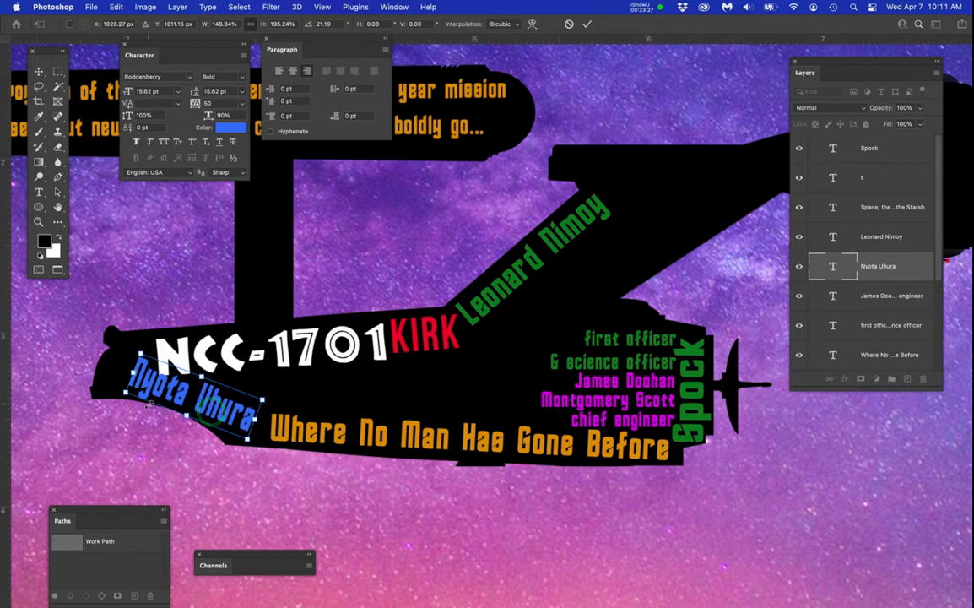
scroll(146, 406, up, 3)
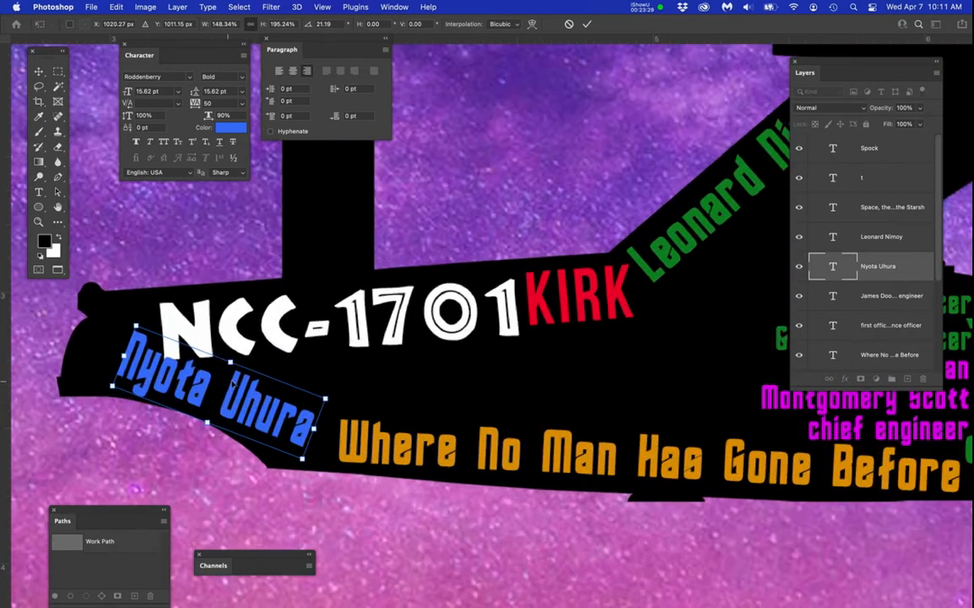
click(39, 70)
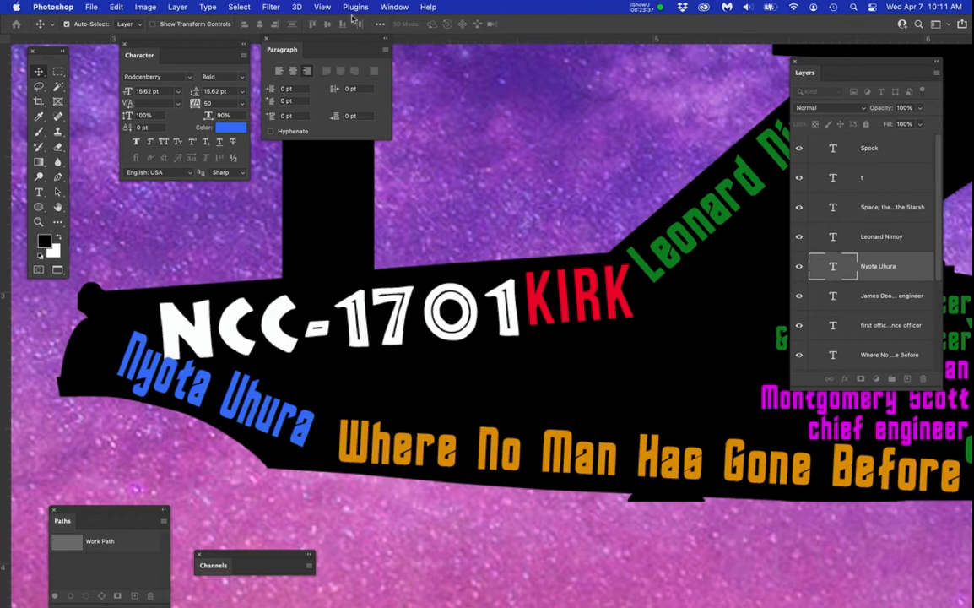
click(274, 8)
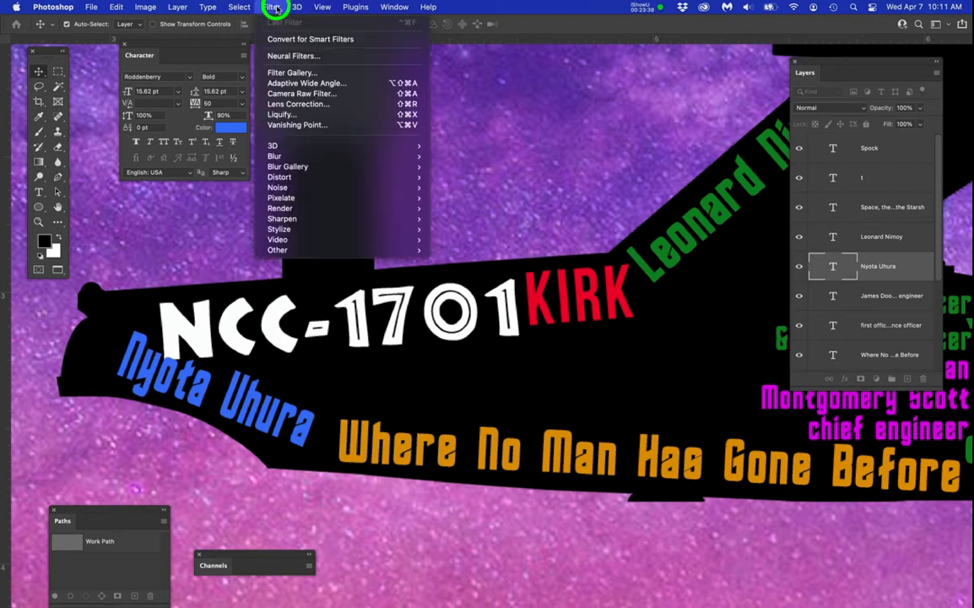
click(274, 8)
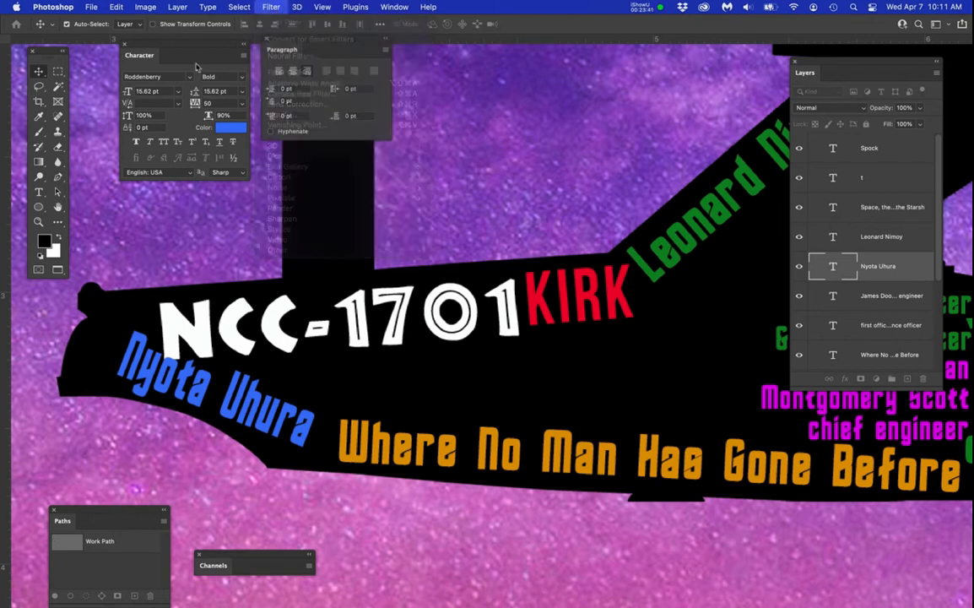
mouse_move(9, 221)
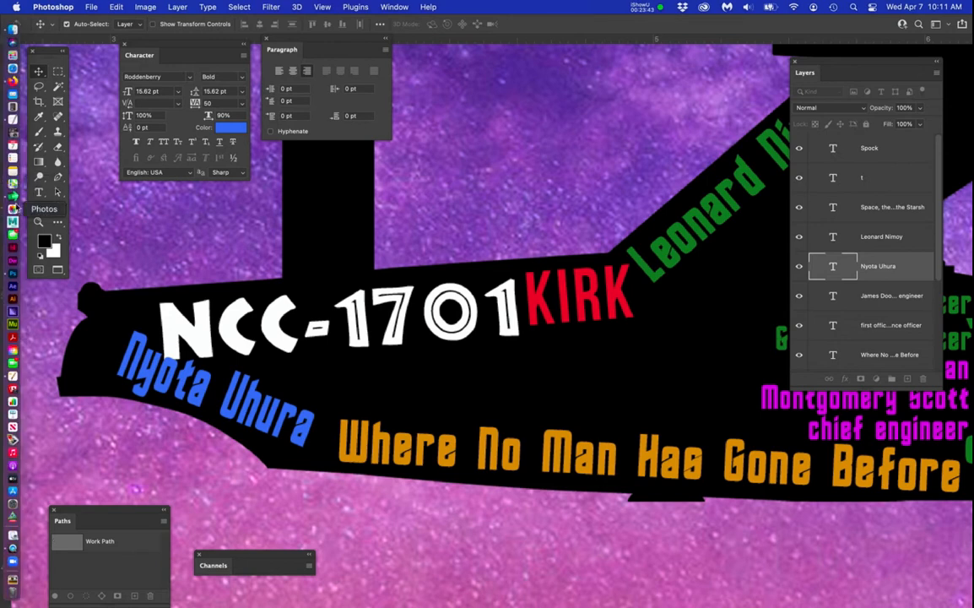
right_click(13, 195)
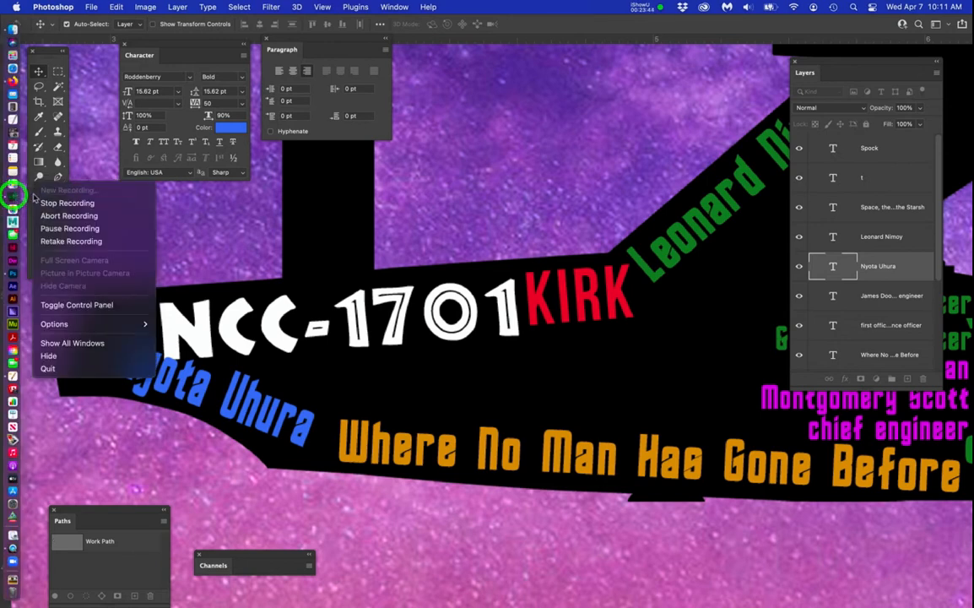
click(72, 229)
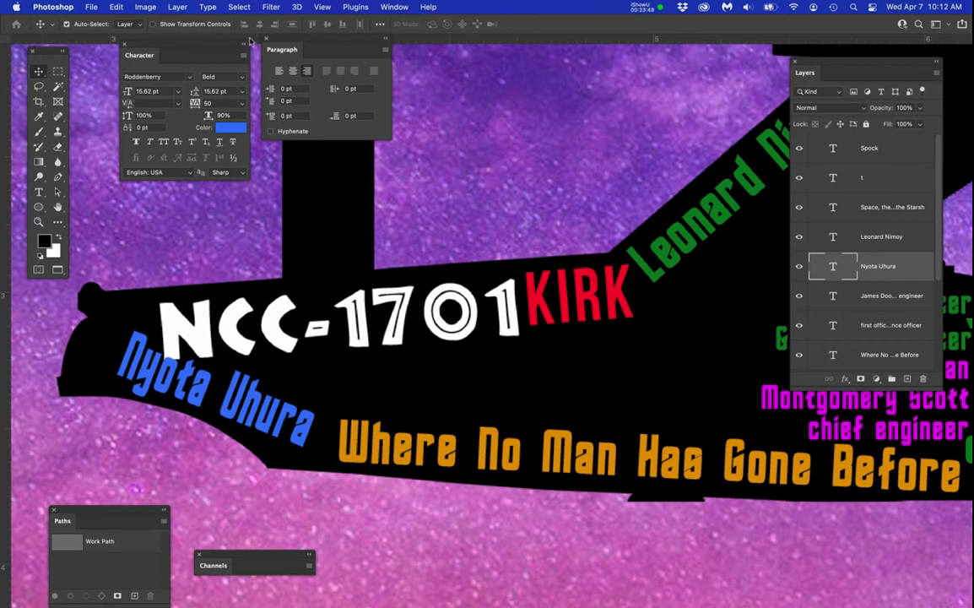
Warp the "Nyota Uhura" text with the Arc style, using a reduced bend that follows the hull's curve.
click(39, 193)
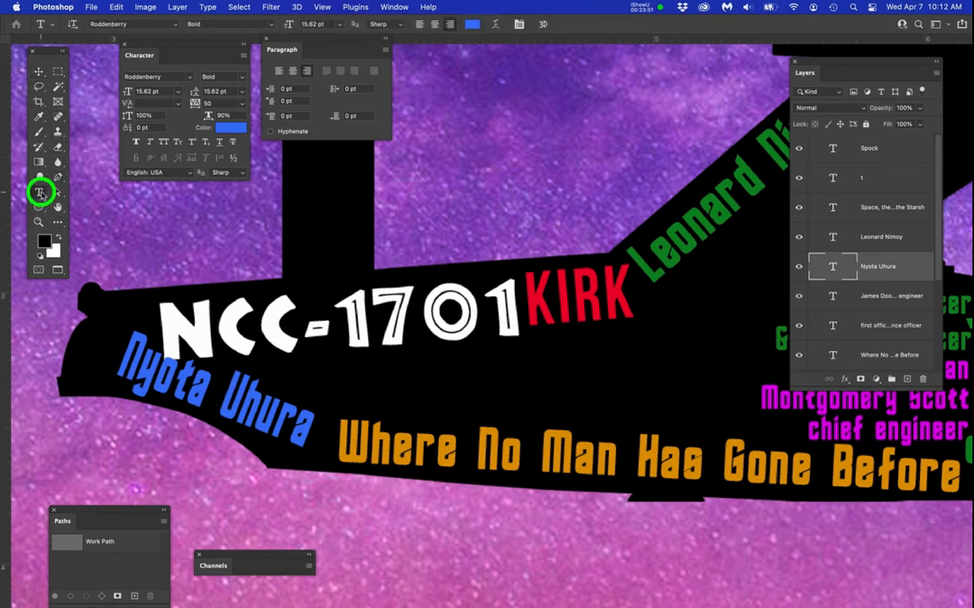
click(496, 25)
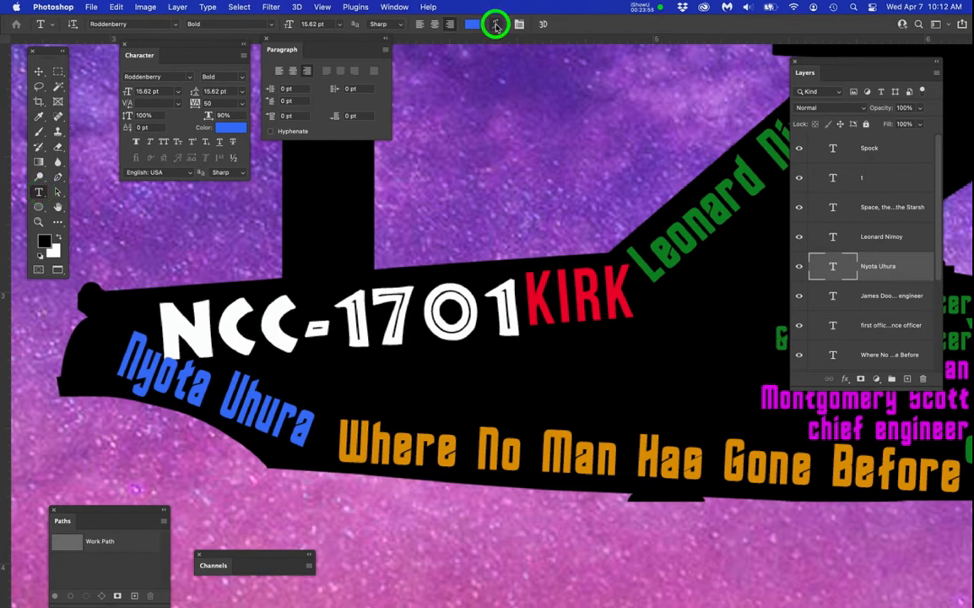
click(433, 259)
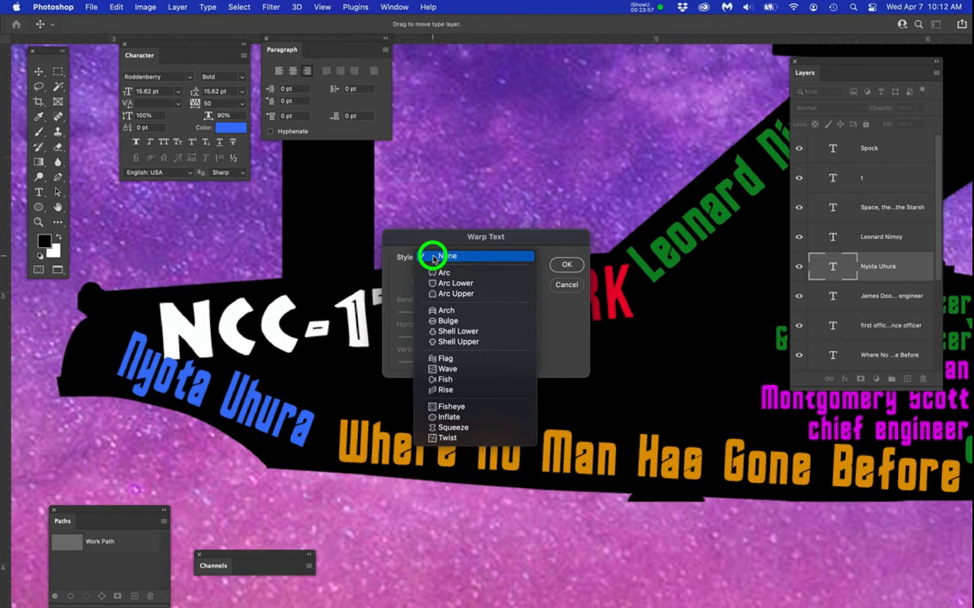
click(452, 273)
drag(493, 315, 471, 313)
click(561, 264)
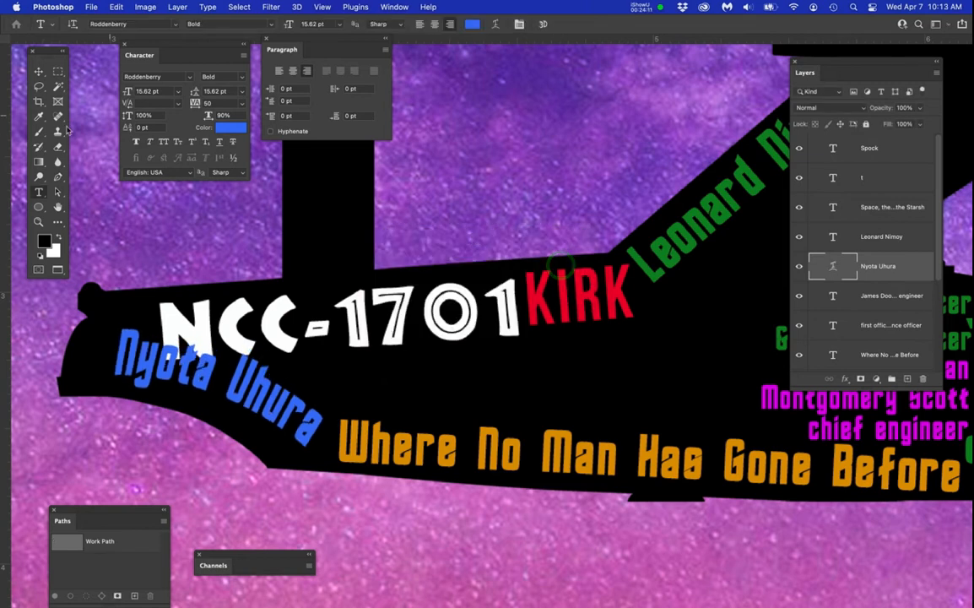
Fit the arced "Nyota Uhura" against the hull's curved lower-left edge, and lengthen the Layers panel to show all layers.
click(39, 73)
drag(261, 411, 221, 414)
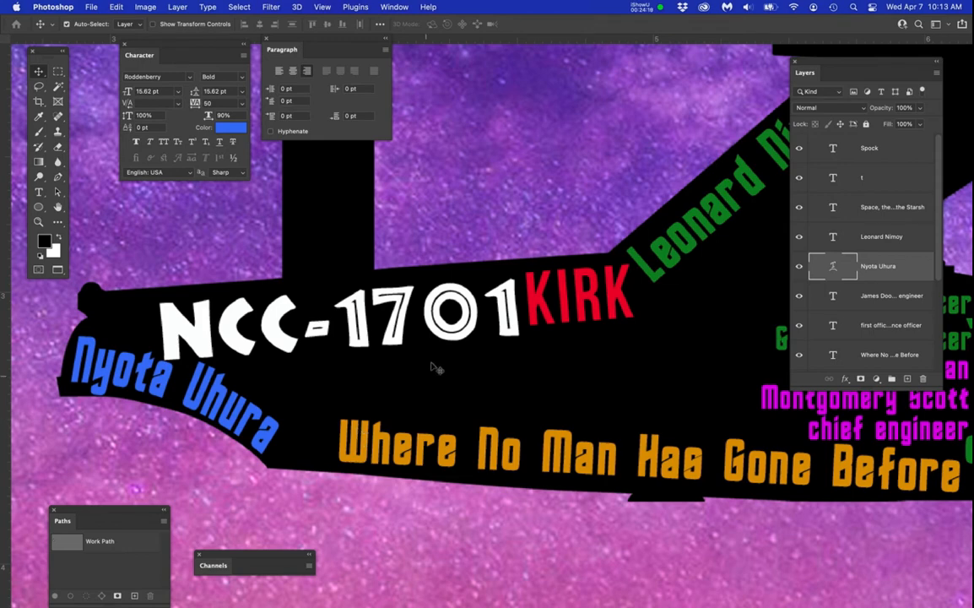
scroll(434, 368, down, 5)
drag(544, 376, 449, 388)
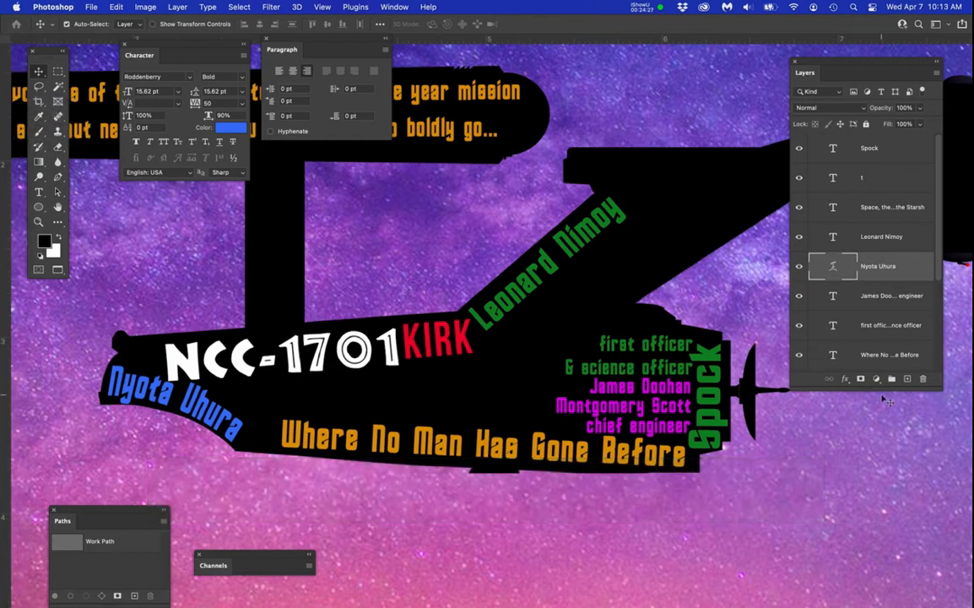
drag(881, 387, 870, 588)
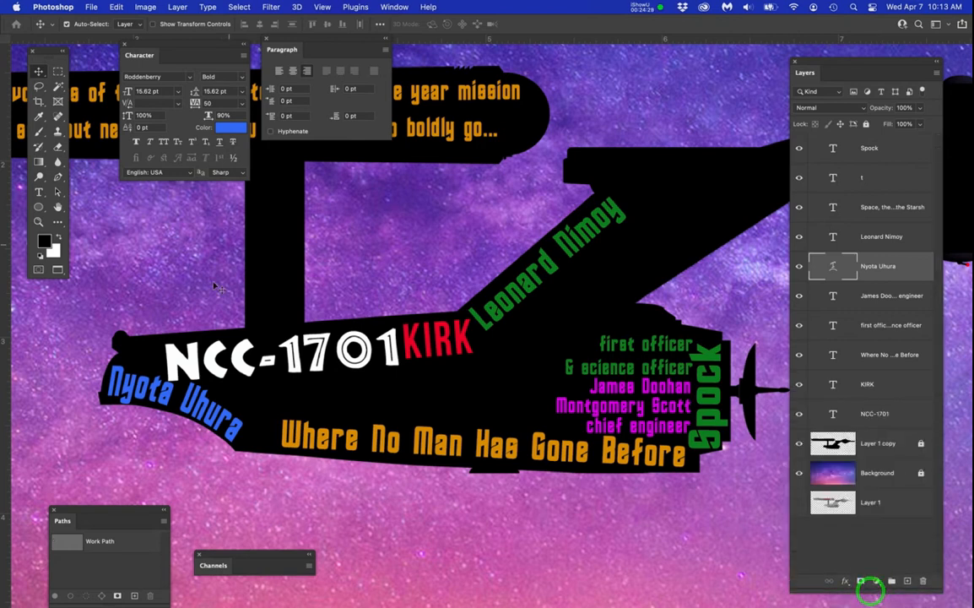
Switch to the TextStarTrek document in TextEdit and copy the Nichelle Nichols, Nyota Uhura and communications officer lines without the final period.
mouse_move(2, 140)
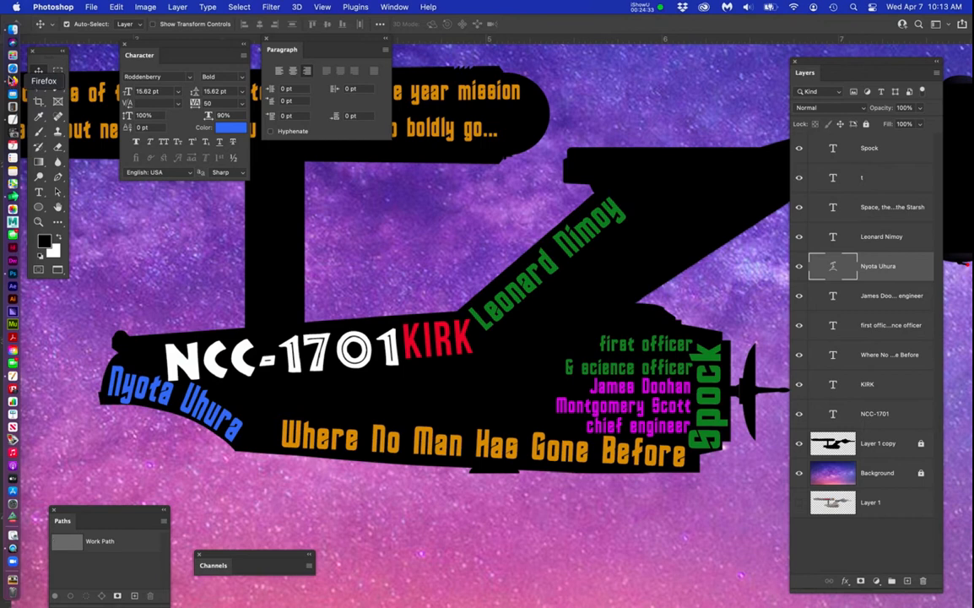
click(12, 119)
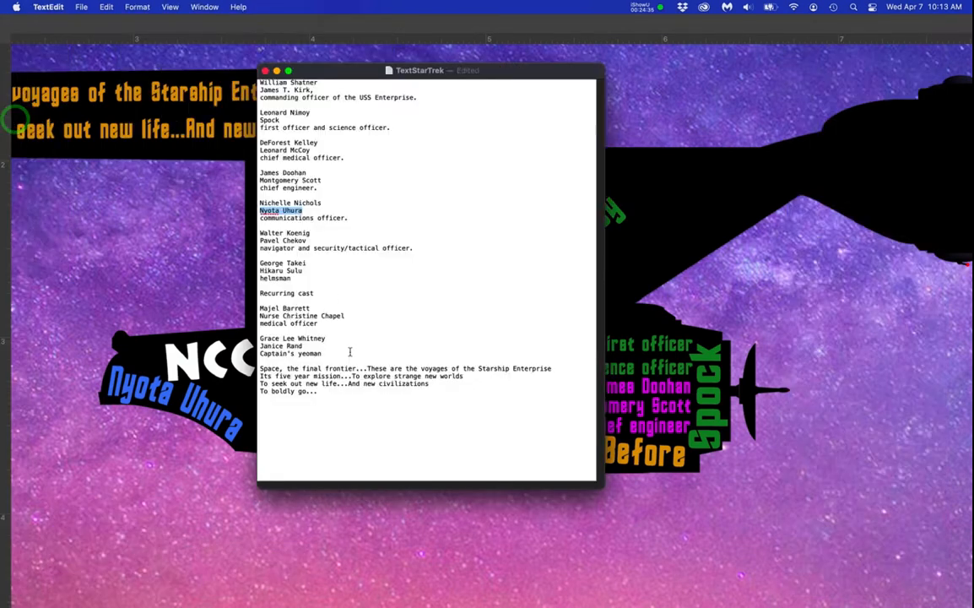
click(304, 211)
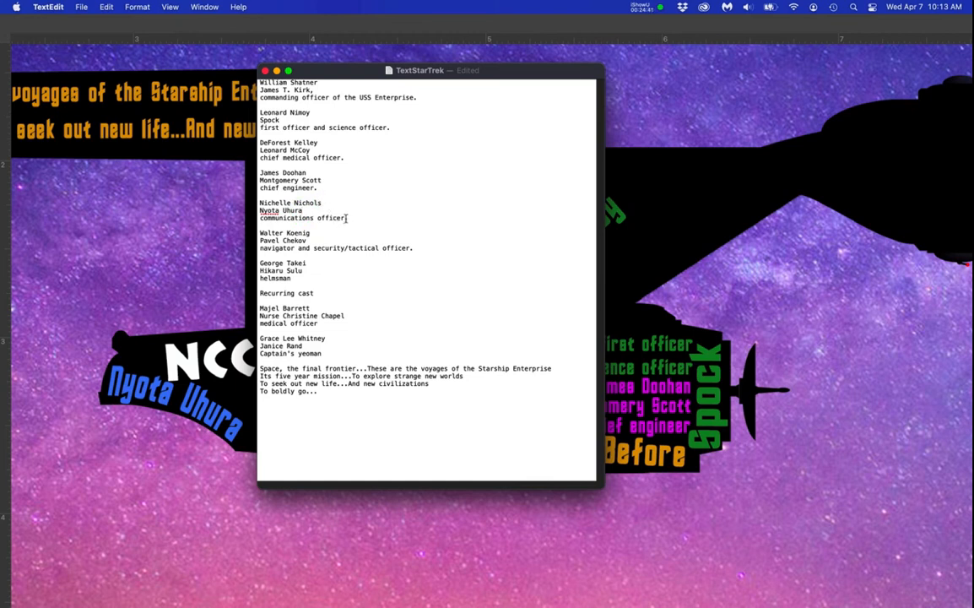
drag(345, 218, 261, 203)
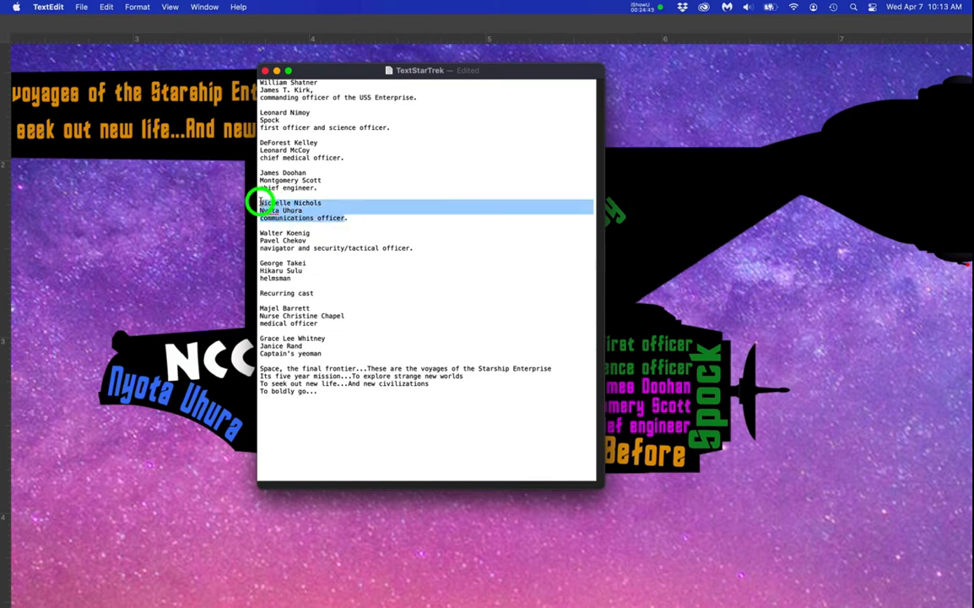
key(super+c)
Switch back to Photoshop and paste the three copied lines as a new text layer on the silhouette near the saucer.
click(157, 313)
drag(652, 225, 299, 309)
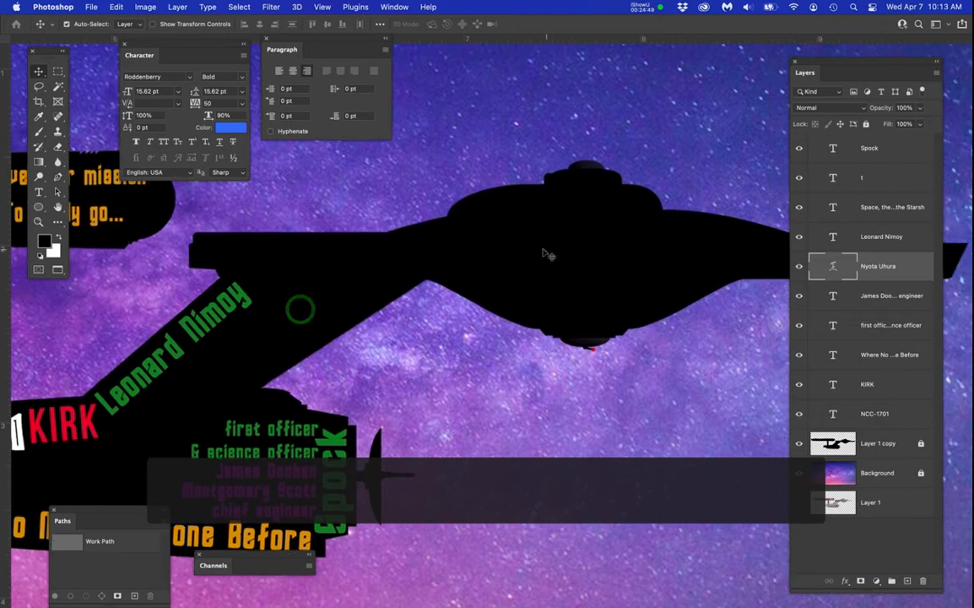
key(t)
click(522, 253)
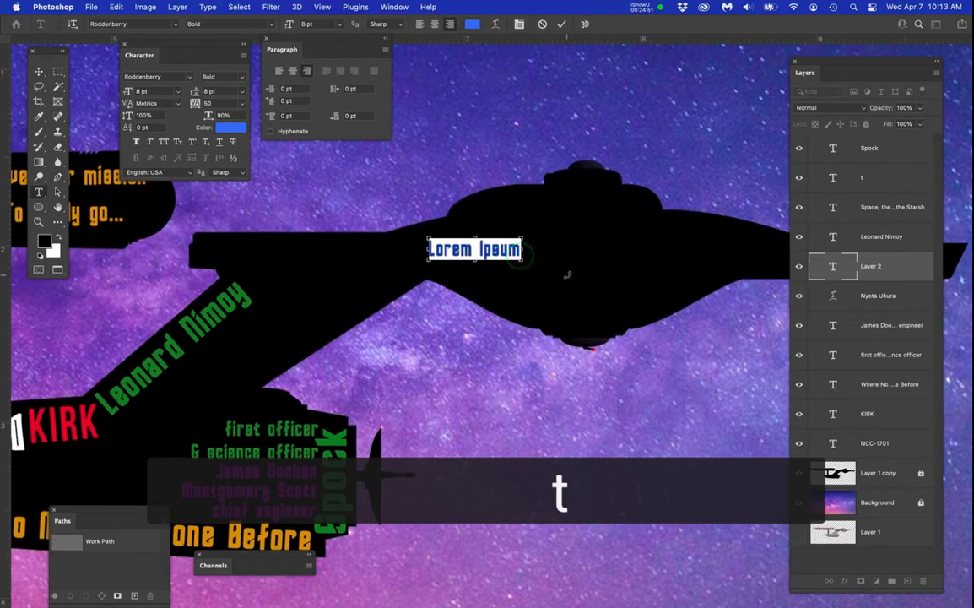
key(super+v)
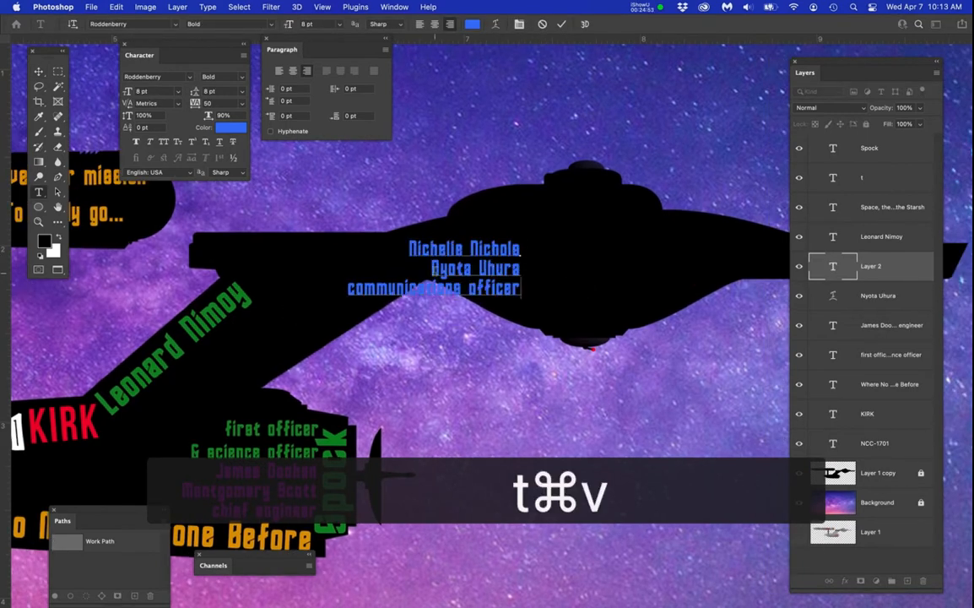
Remove the "Nyota Uhura" line from the pasted text and join the rest into "Nichelle Nichols...communications officer".
drag(431, 269, 529, 272)
key(super+x)
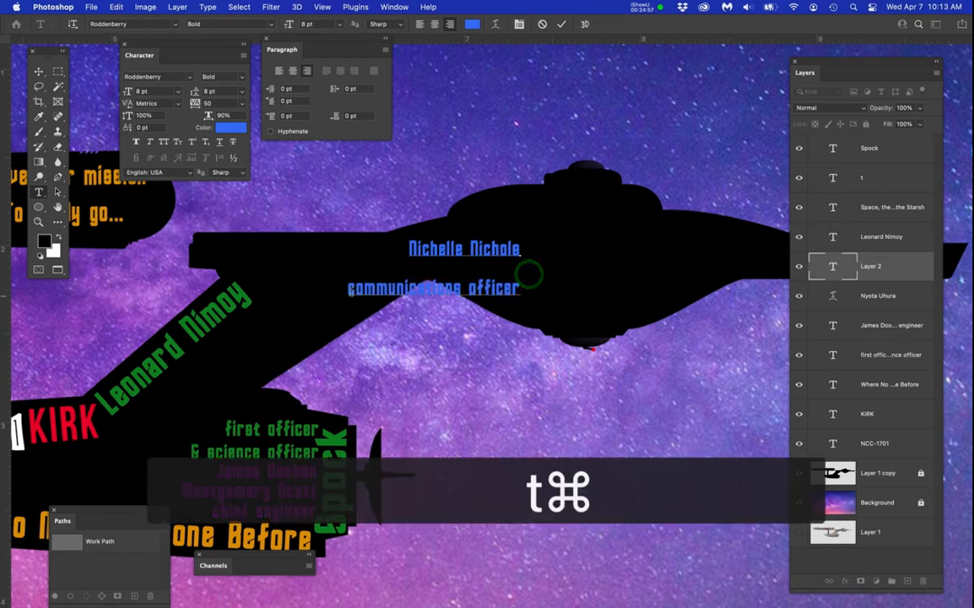
click(348, 289)
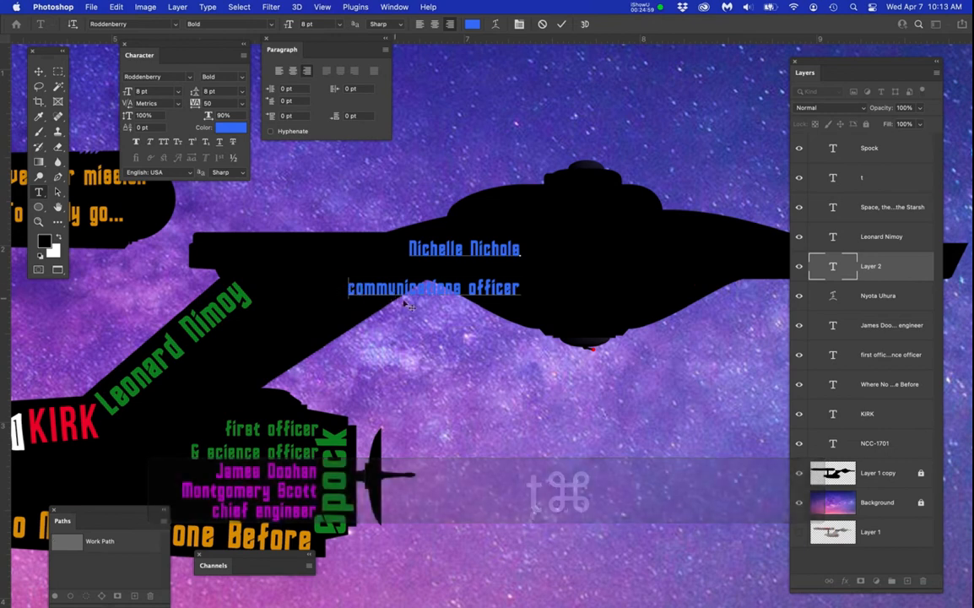
key(BackSpace)
key(BackSpace)
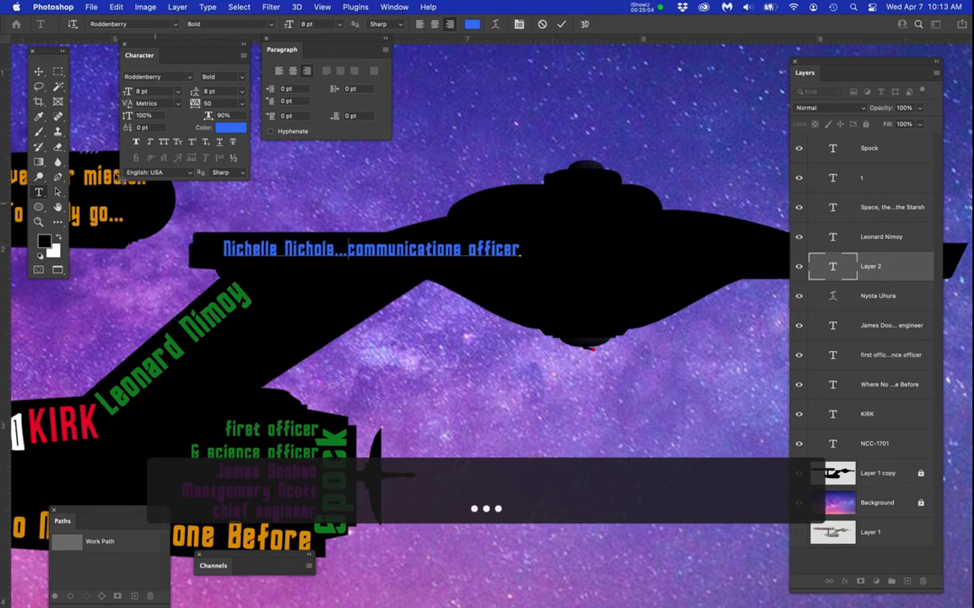
click(38, 71)
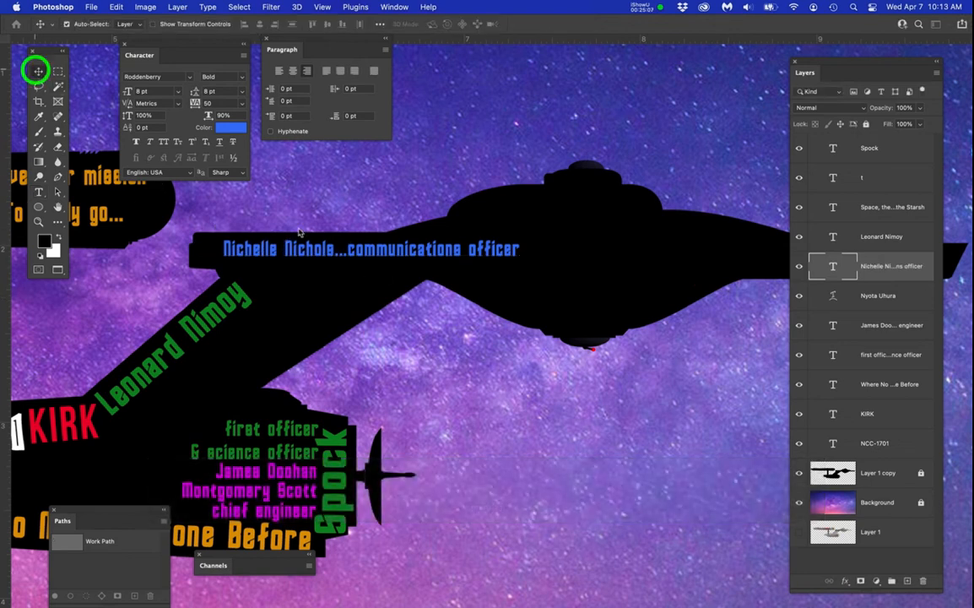
Move "Nichelle Nichols...communications officer" beneath "NCC-1701", scale it to 62.20% and rotate it -5.23° to match the lettering.
drag(523, 354, 707, 289)
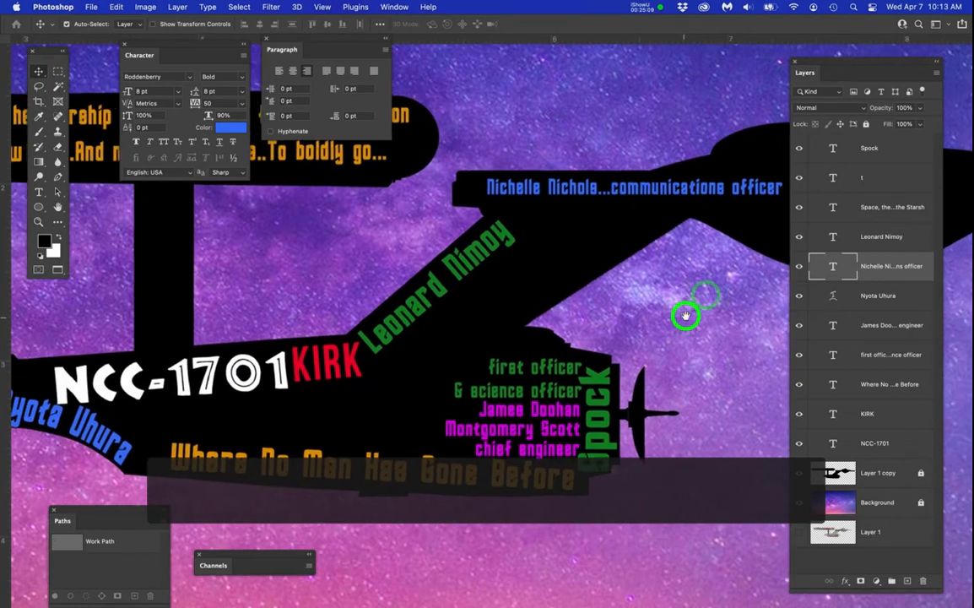
drag(633, 269, 465, 415)
scroll(260, 437, up, 3)
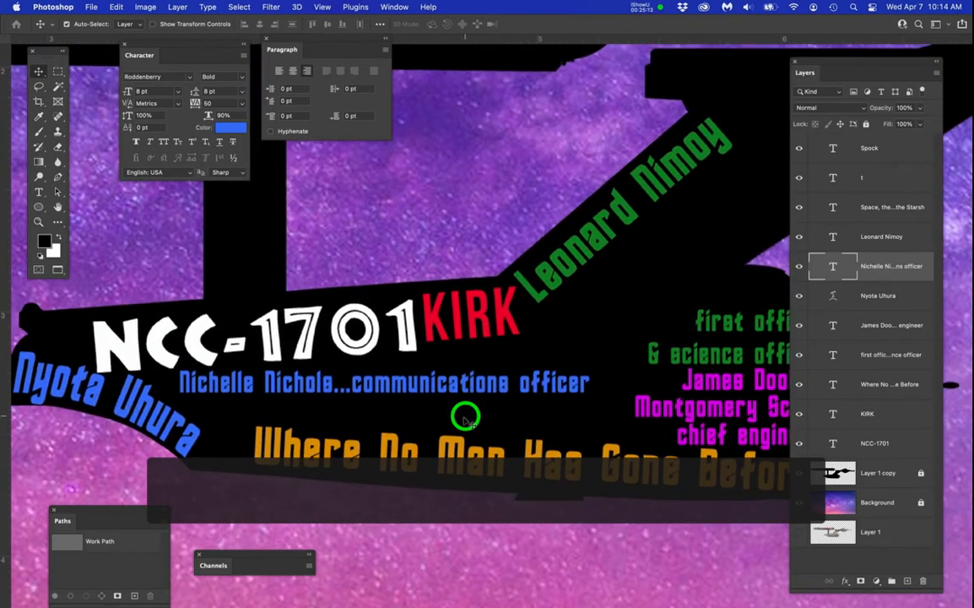
key(super+t)
mouse_move(604, 352)
mouse_down()
mouse_move(605, 344)
mouse_move(603, 352)
mouse_up()
drag(496, 373, 488, 365)
drag(600, 350, 388, 372)
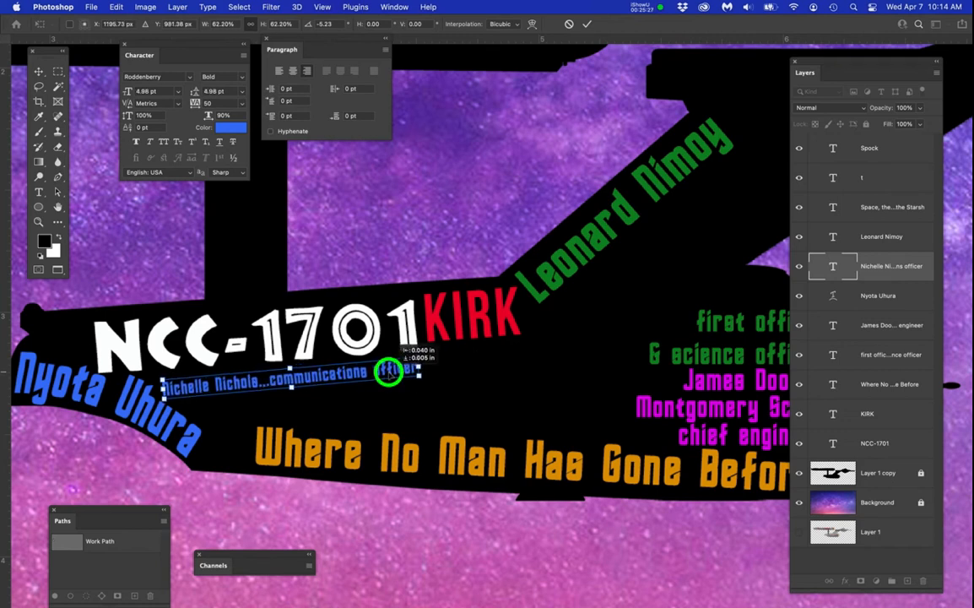
key(Return)
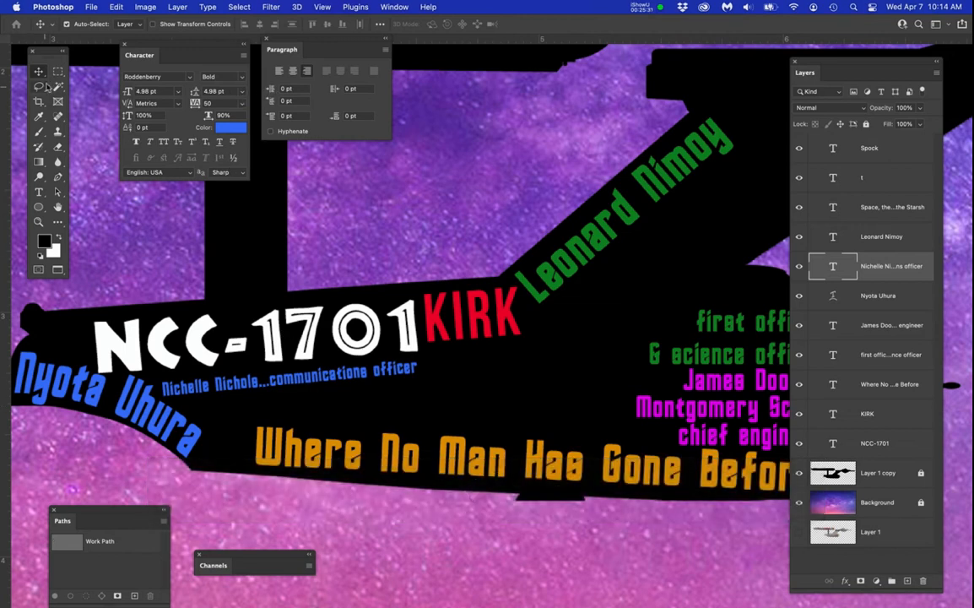
click(190, 79)
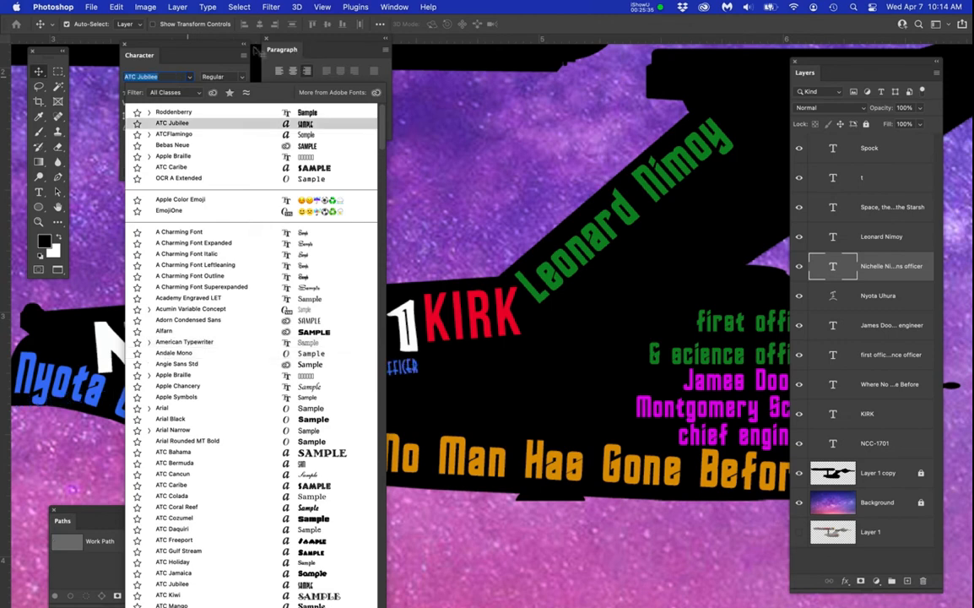
click(515, 173)
drag(346, 365, 650, 246)
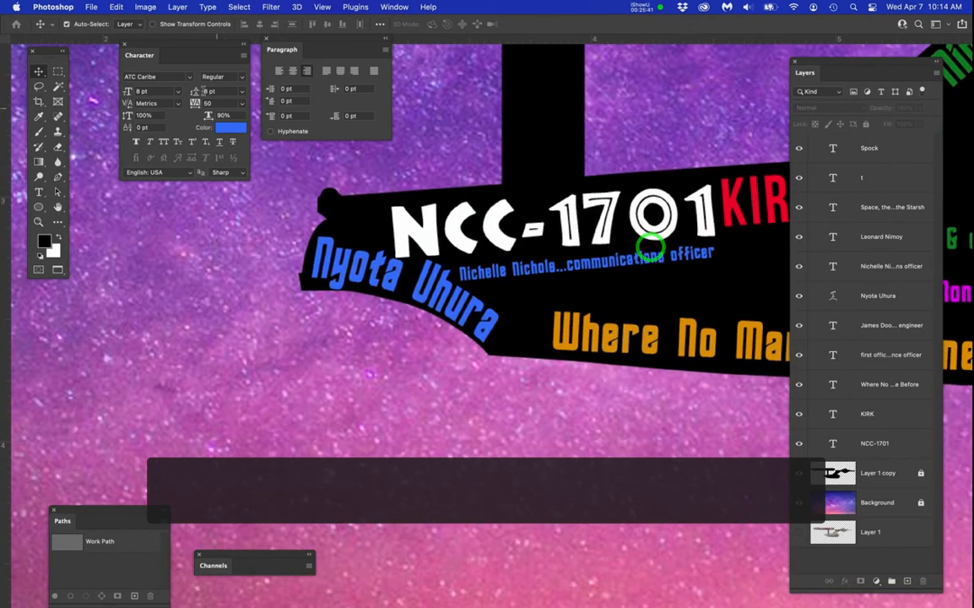
click(190, 78)
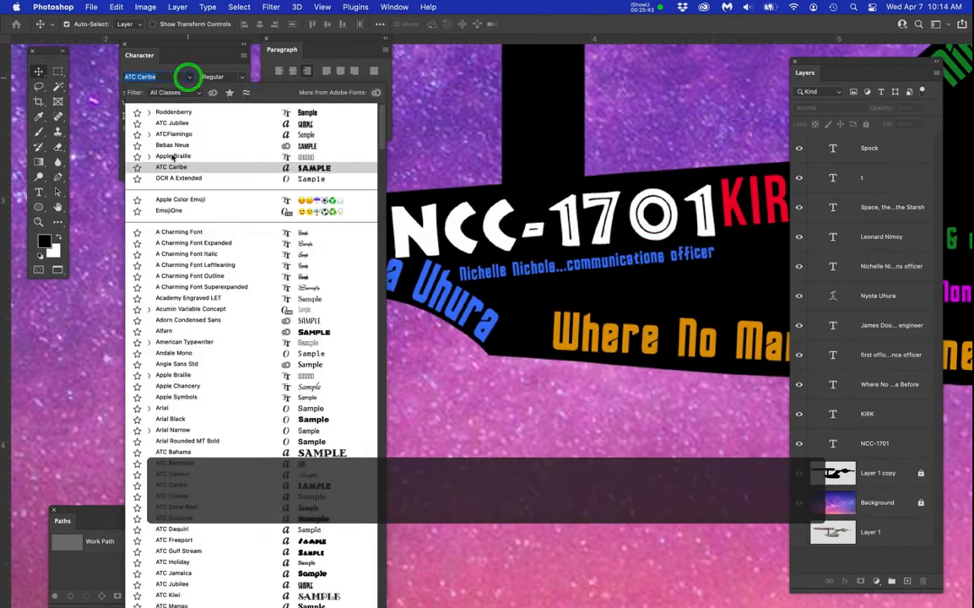
click(177, 253)
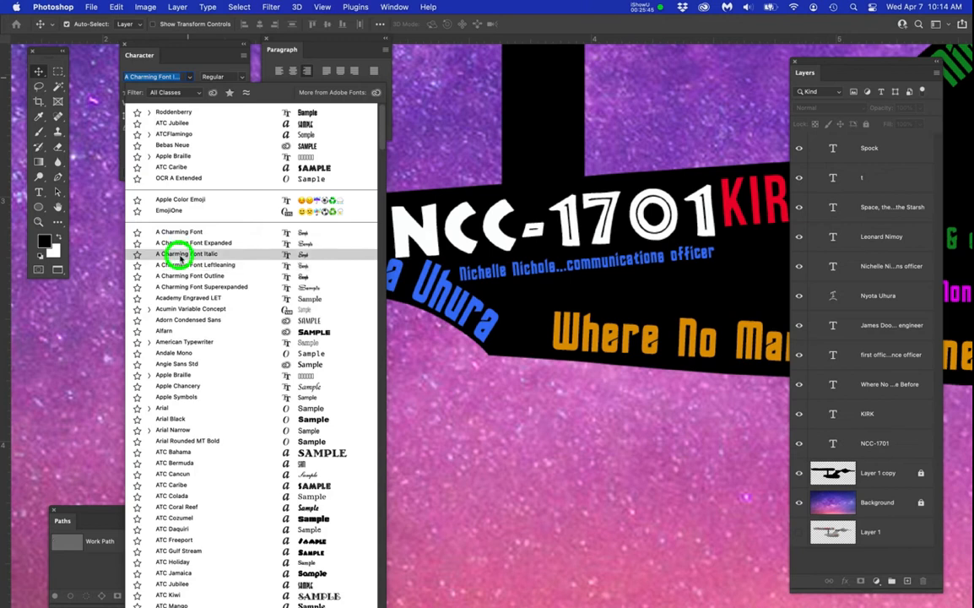
click(189, 78)
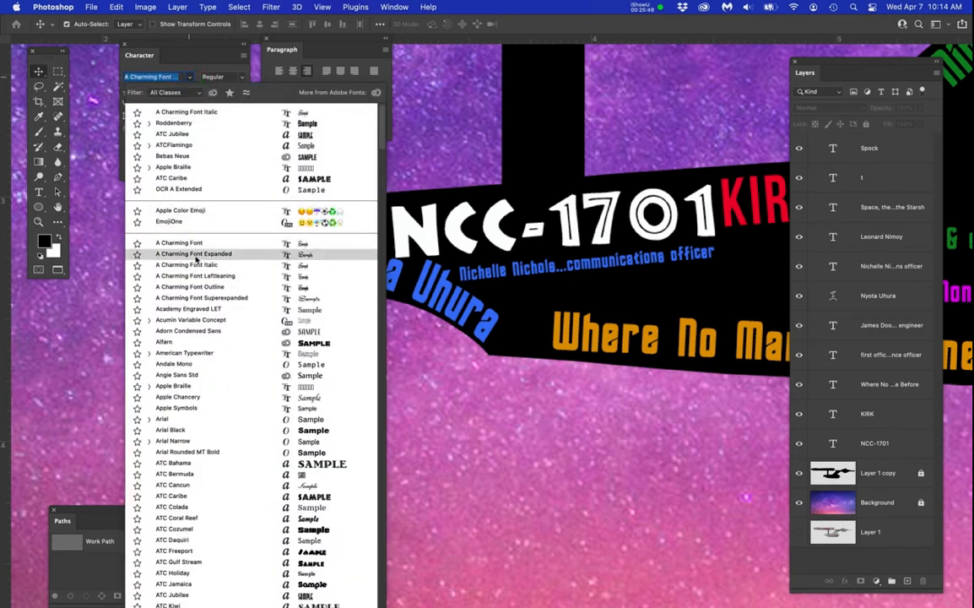
key(Down)
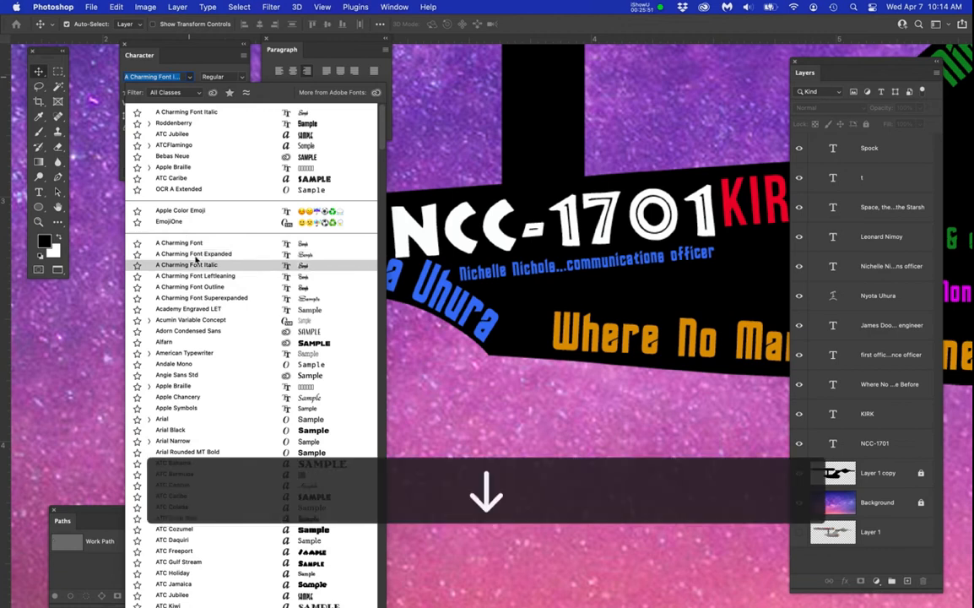
key(Down)
key(Down)
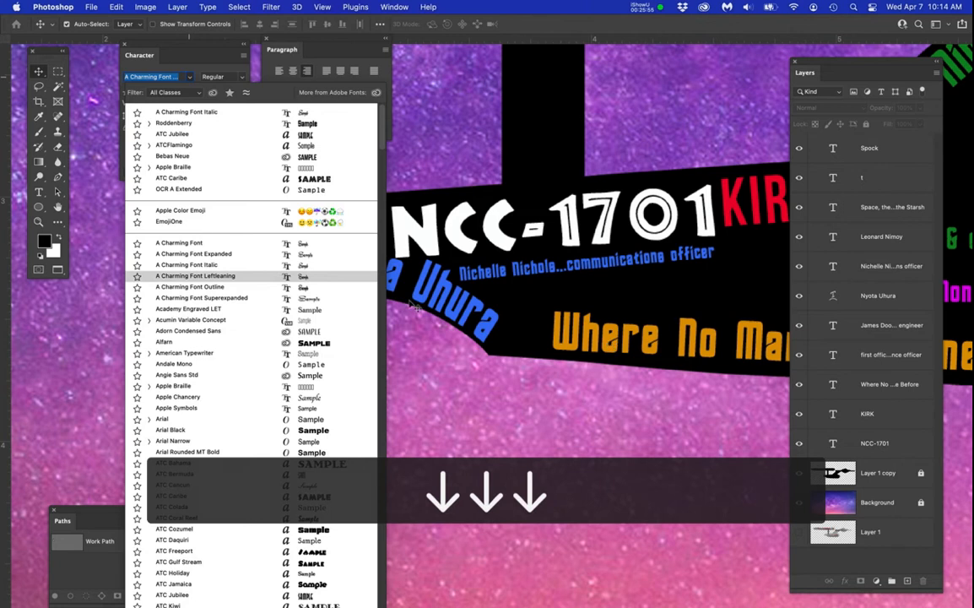
click(34, 67)
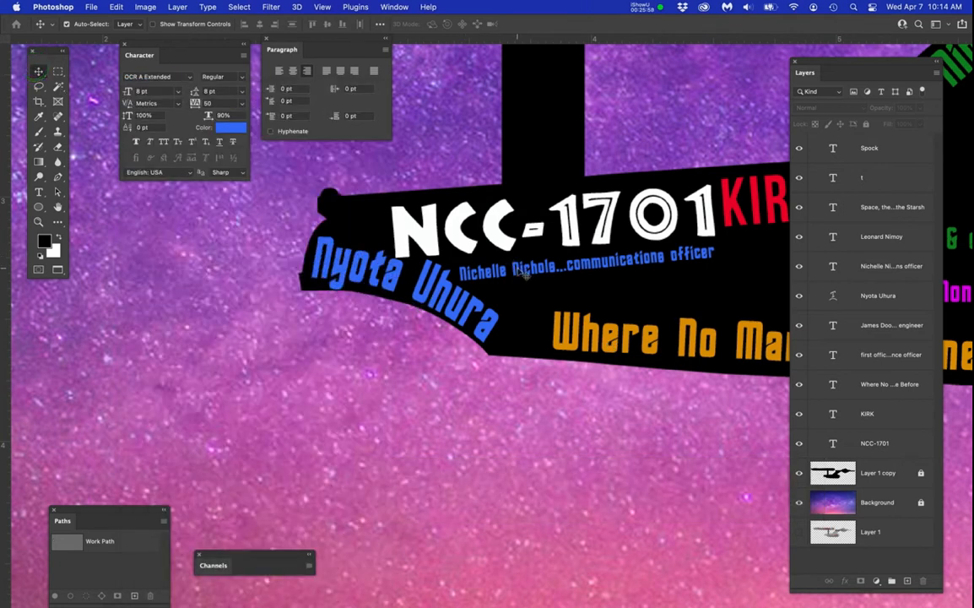
Change the font of the "Nichelle Nichols...communications officer" text layer to Alfarn.
right_click(524, 273)
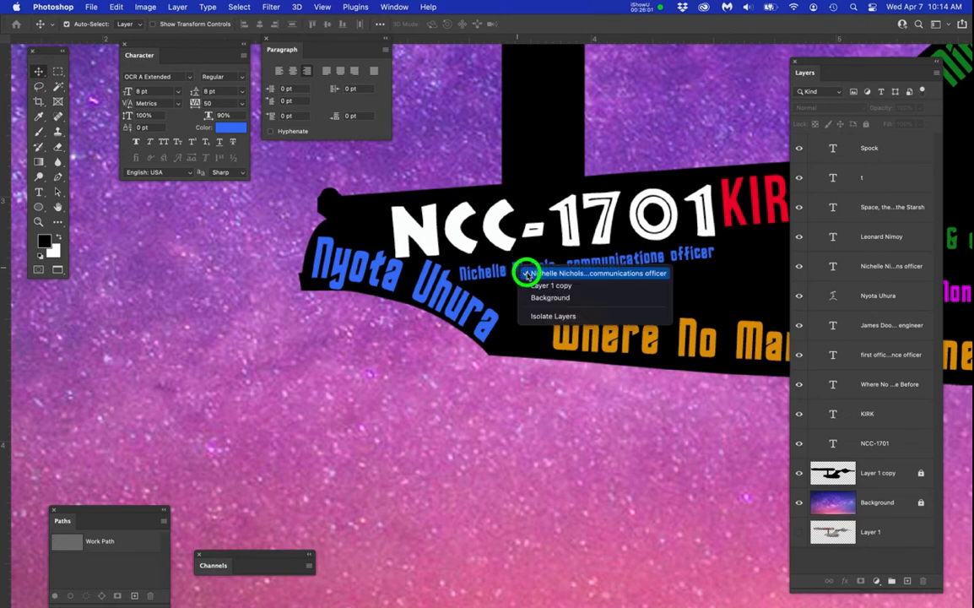
click(524, 270)
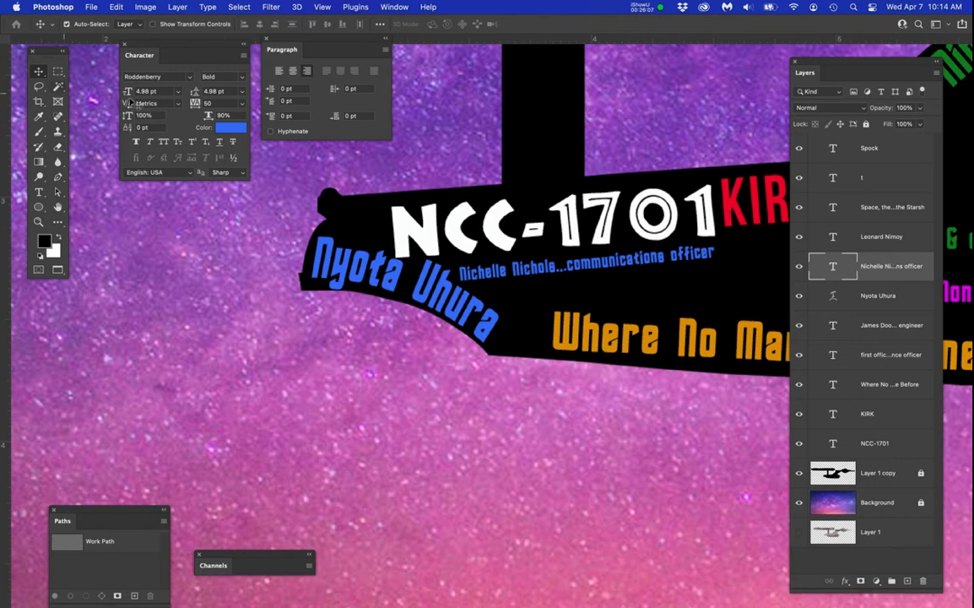
click(191, 77)
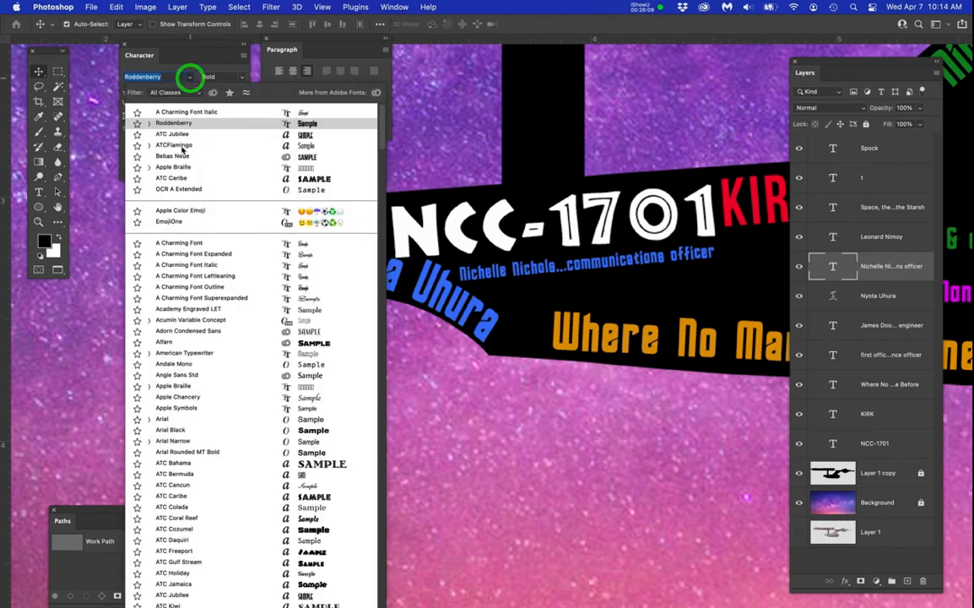
key(Up)
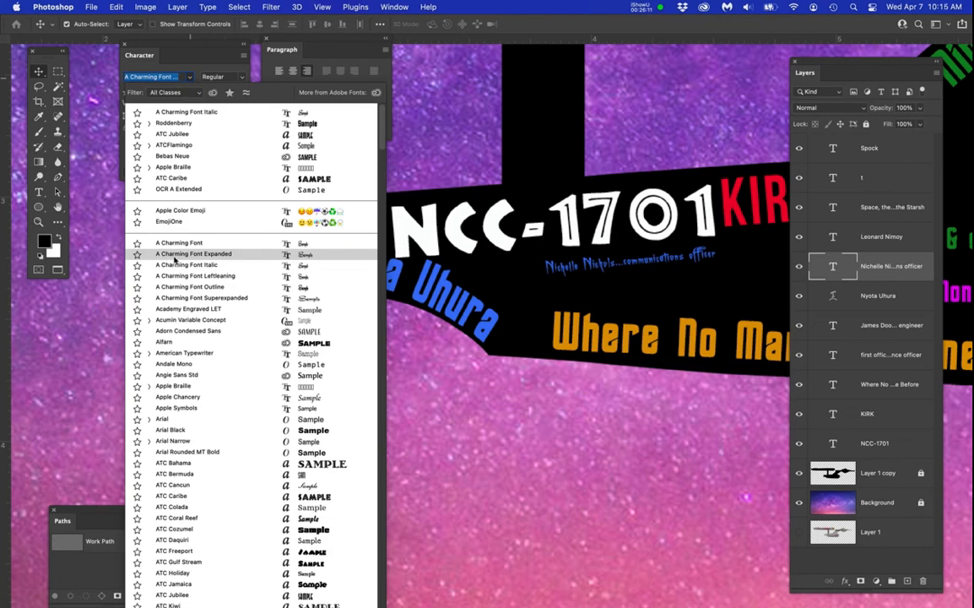
key(Down)
key(Down)
key(Down)
key(Down)
key(Down)
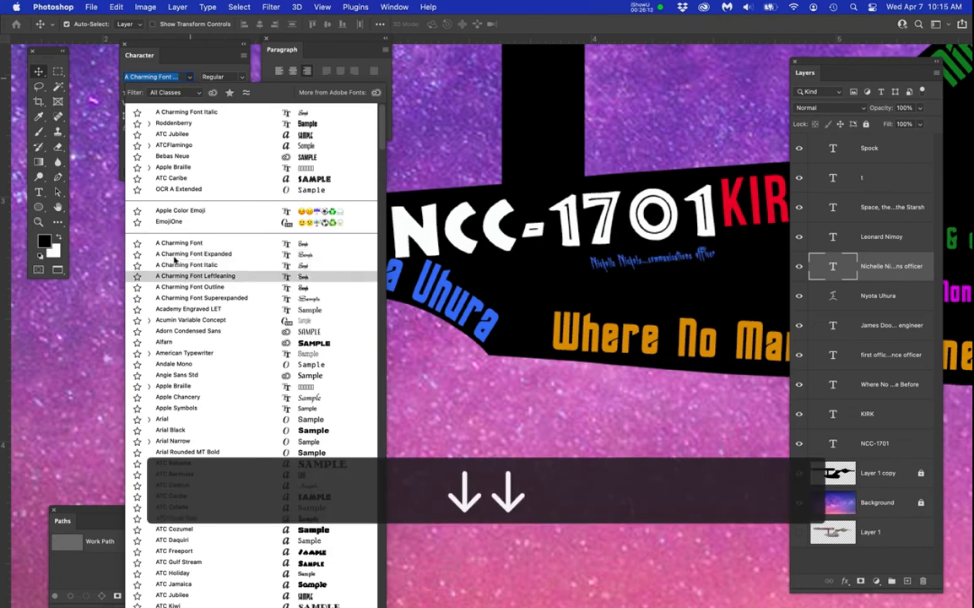
key(Down)
key(Down)
key(Down)
key(Down)
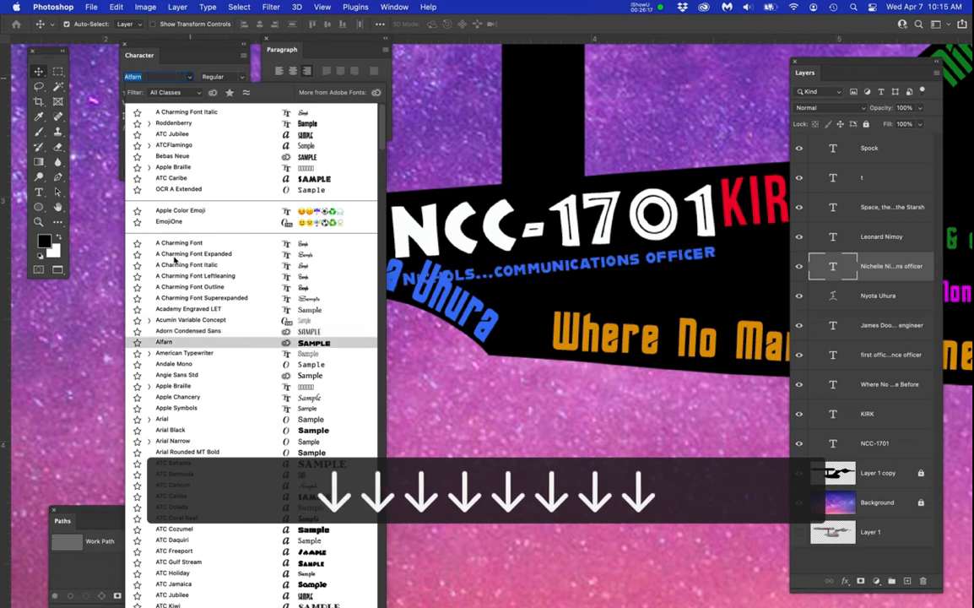
click(169, 342)
Shift "Nichelle Nichols...communications officer" sideways beneath "NCC-1701" so that it clears the "Nyota Uhura" lettering.
drag(517, 265, 621, 254)
scroll(620, 256, down, 1)
scroll(617, 265, right, 1)
scroll(616, 266, down, 5)
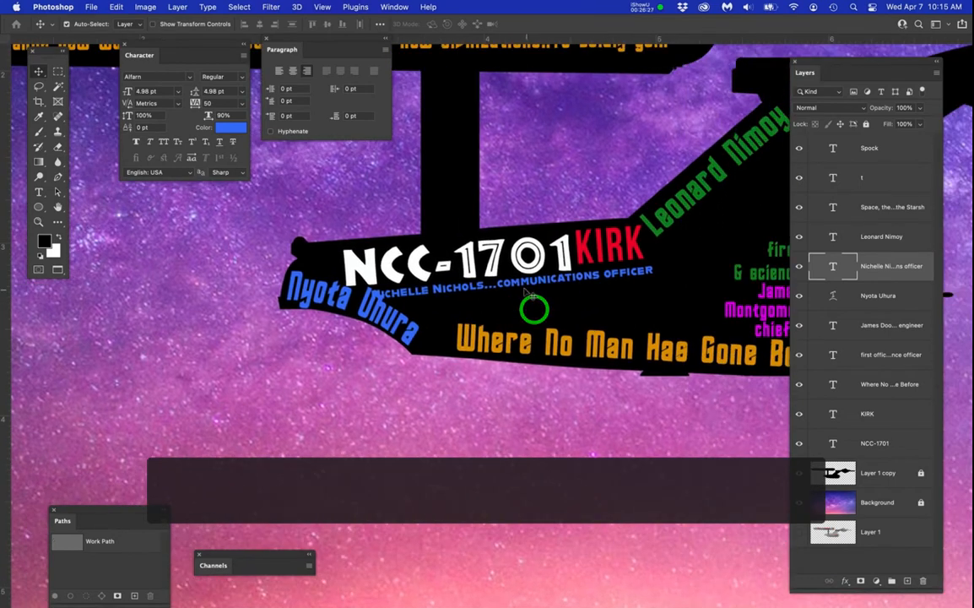
drag(524, 289, 591, 285)
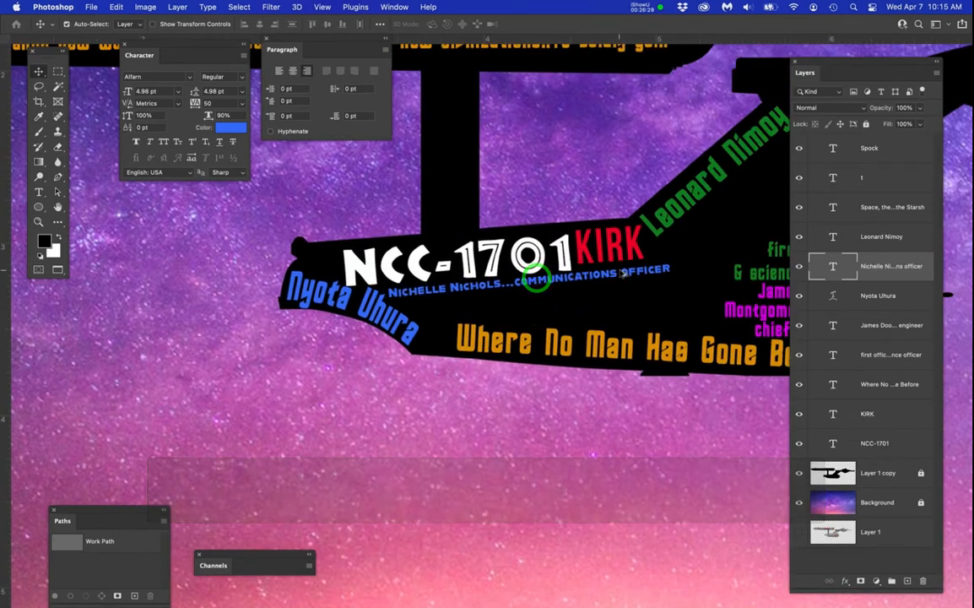
Transform "Nichelle Nichols...communications officer" to a narrower width so that its end lines up beneath the end of "KIRK".
scroll(591, 286, up, 3)
key(super+t)
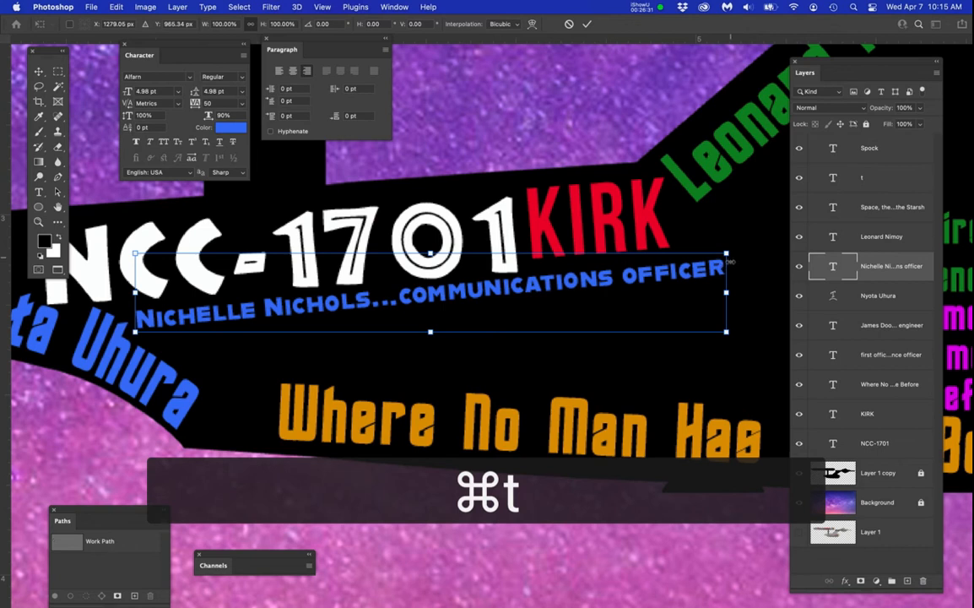
drag(741, 276, 677, 311)
key(Return)
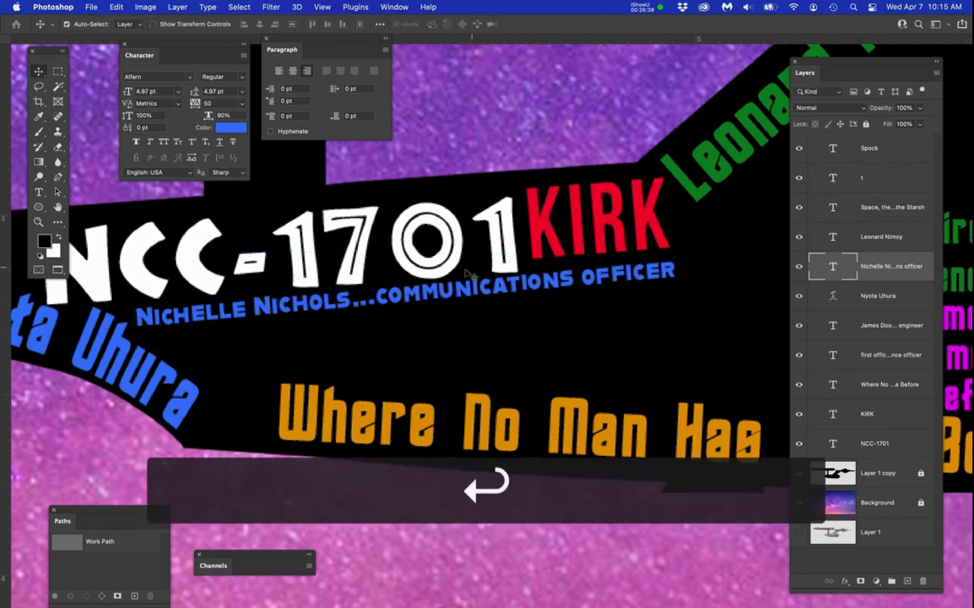
scroll(426, 294, down, 5)
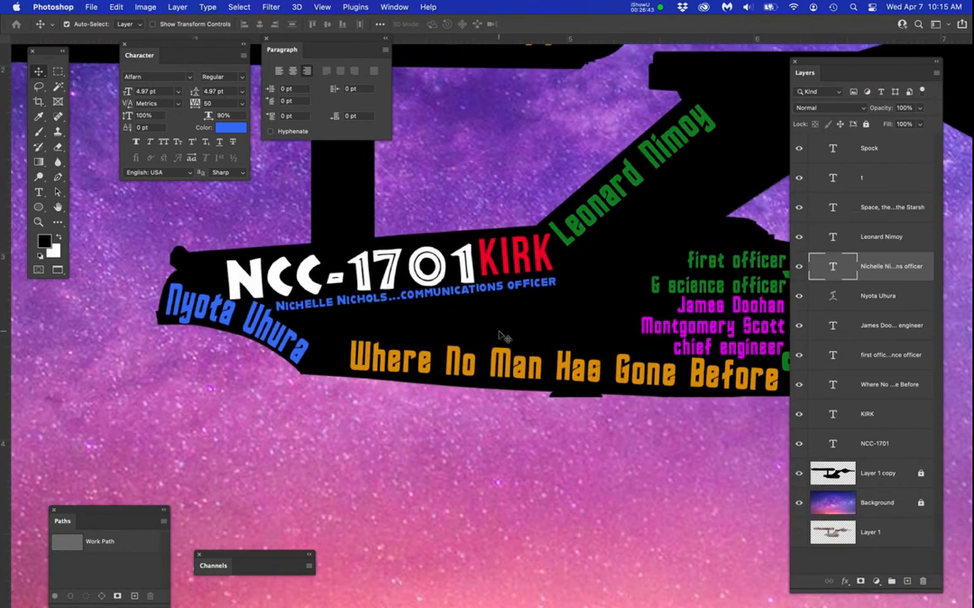
drag(485, 358, 417, 403)
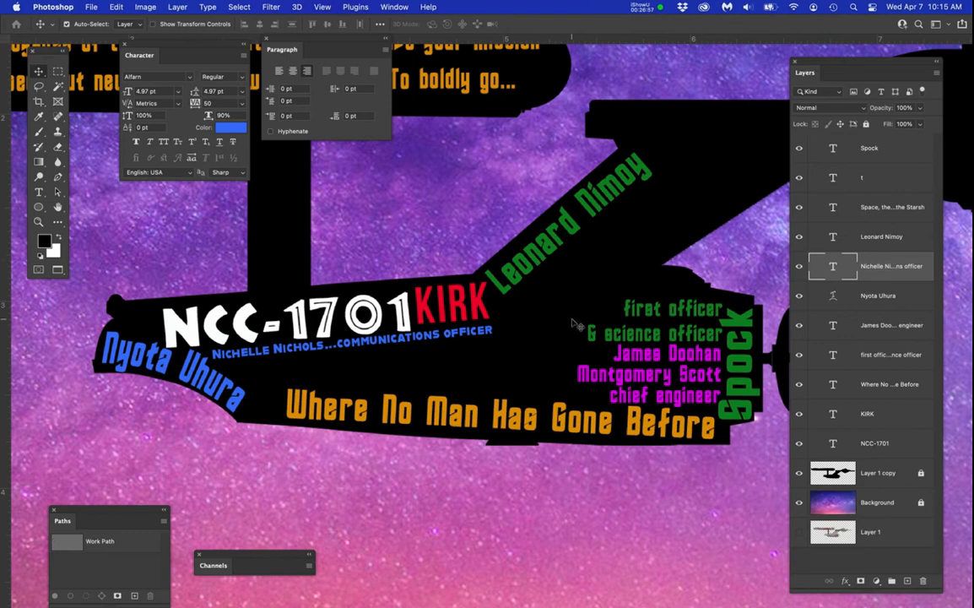
scroll(438, 306, down, 4)
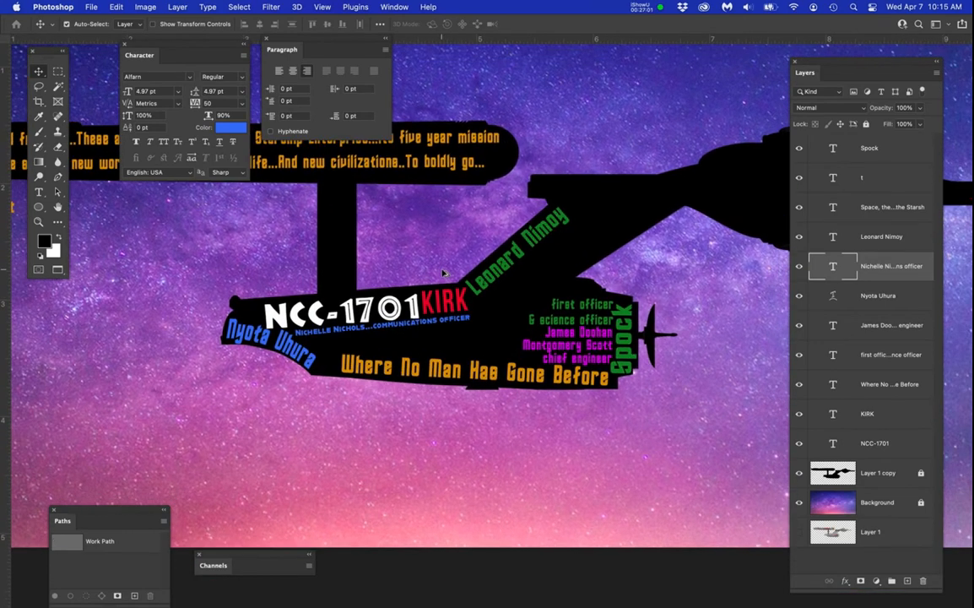
scroll(322, 266, up, 4)
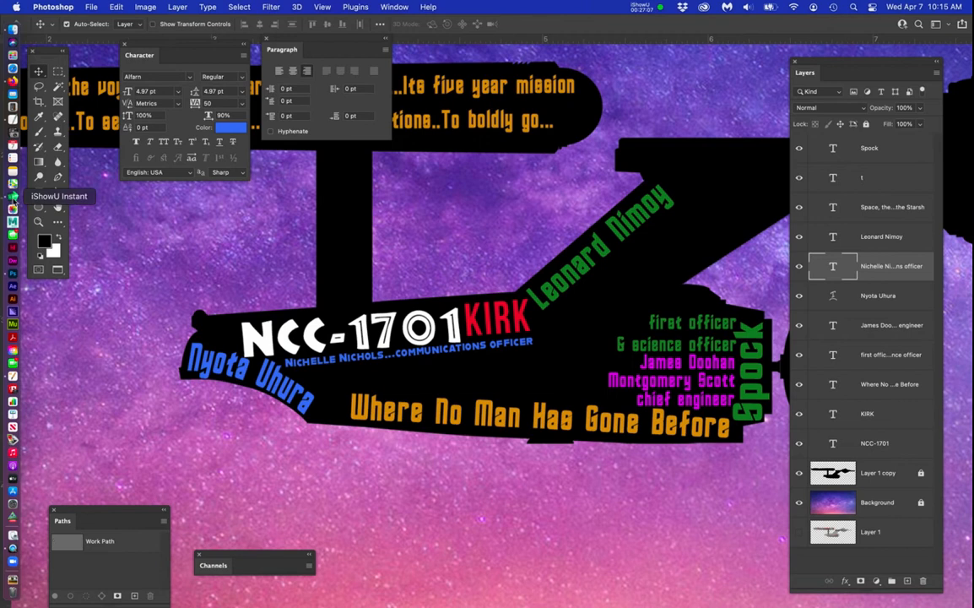
right_click(12, 196)
click(48, 226)
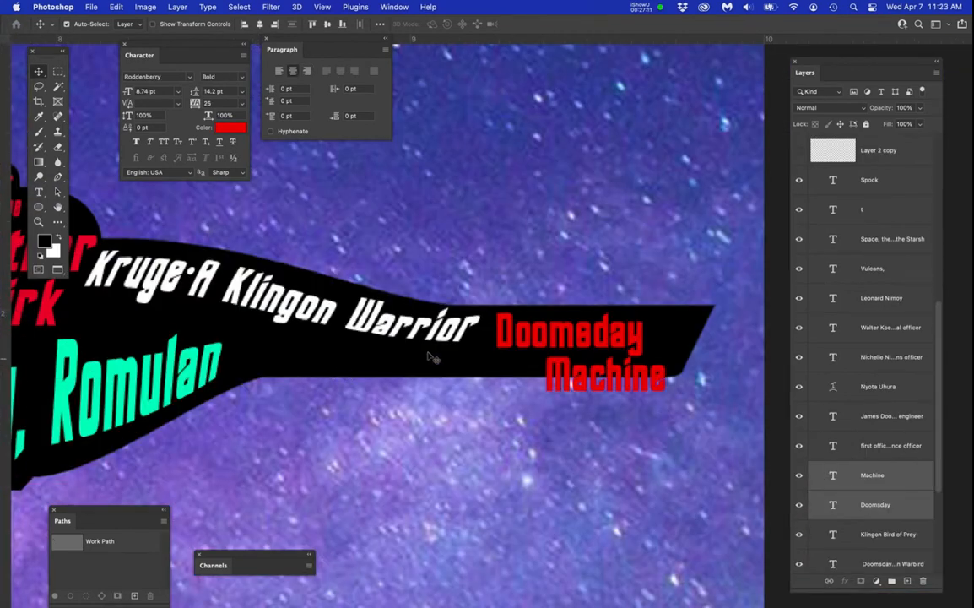
Scale the "Doomsday" and "Machine" text layers together to 104.39% width and 71.90% height to fit the end of the nacelle.
scroll(492, 381, down, 3)
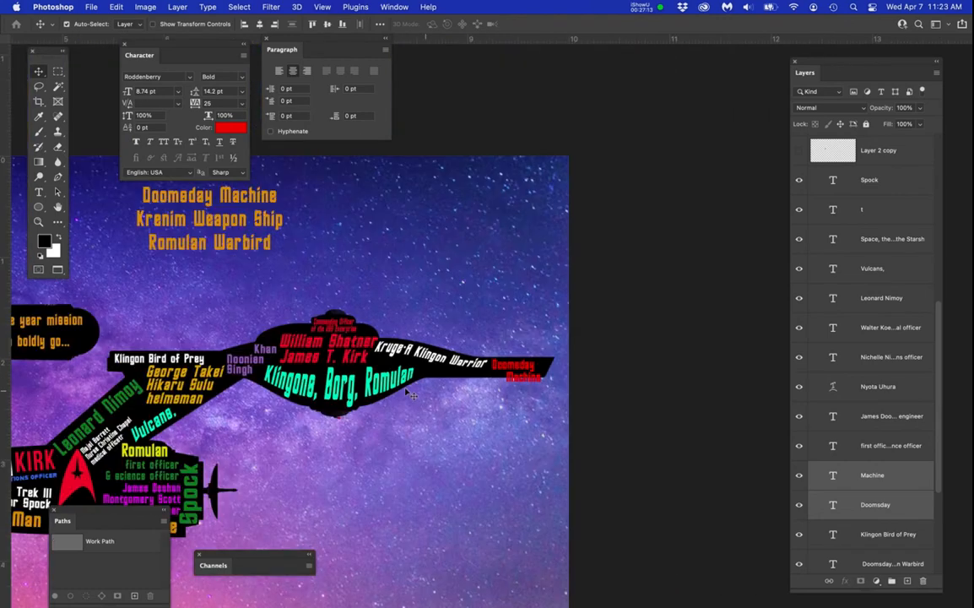
drag(492, 381, 452, 333)
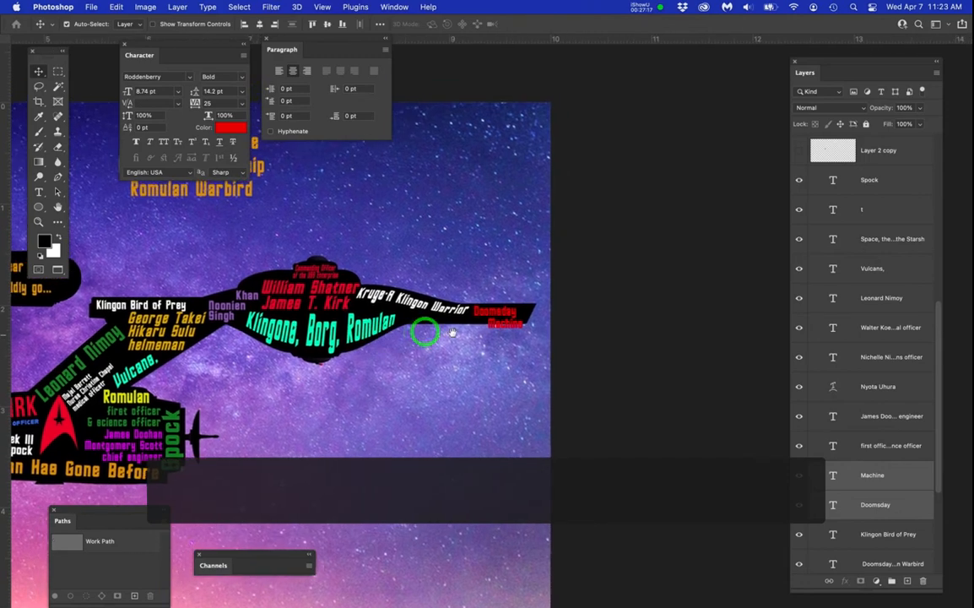
scroll(497, 293, up, 5)
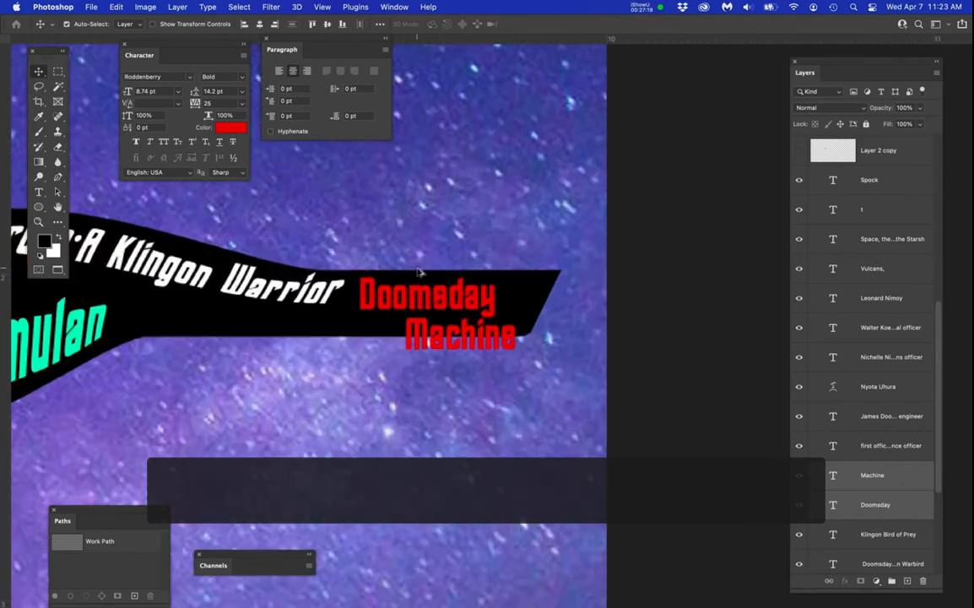
scroll(418, 272, up, 2)
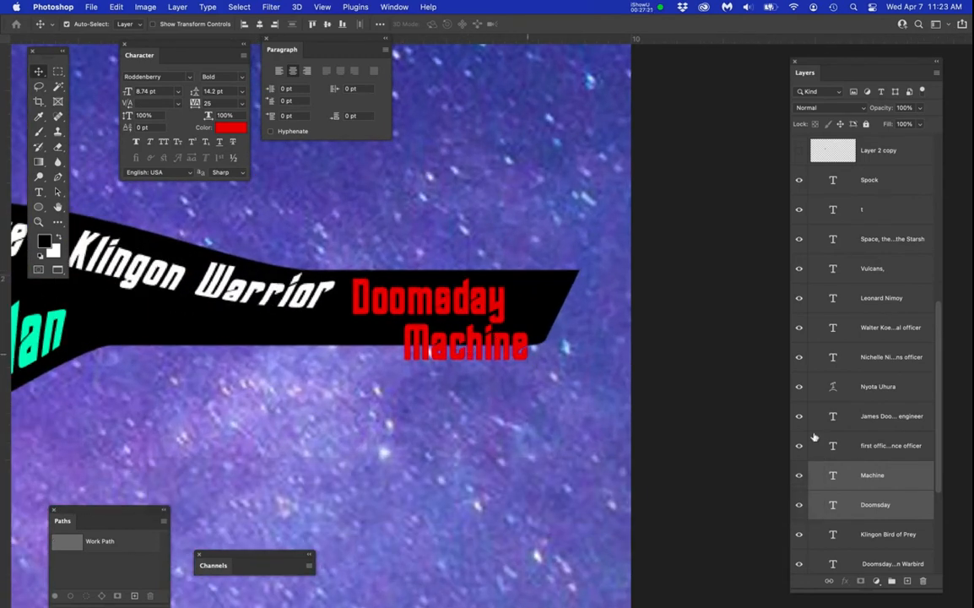
click(799, 476)
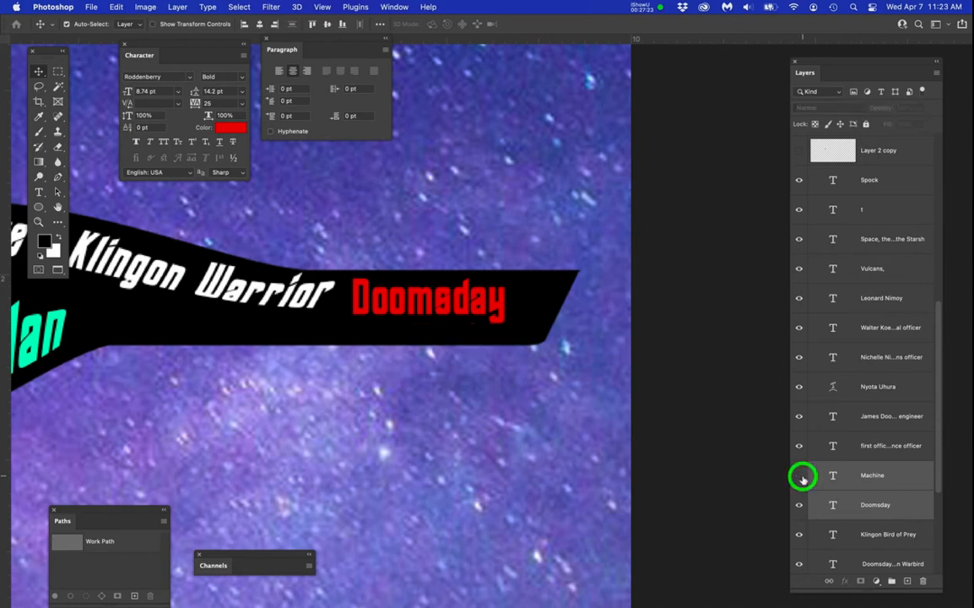
click(799, 475)
click(896, 504)
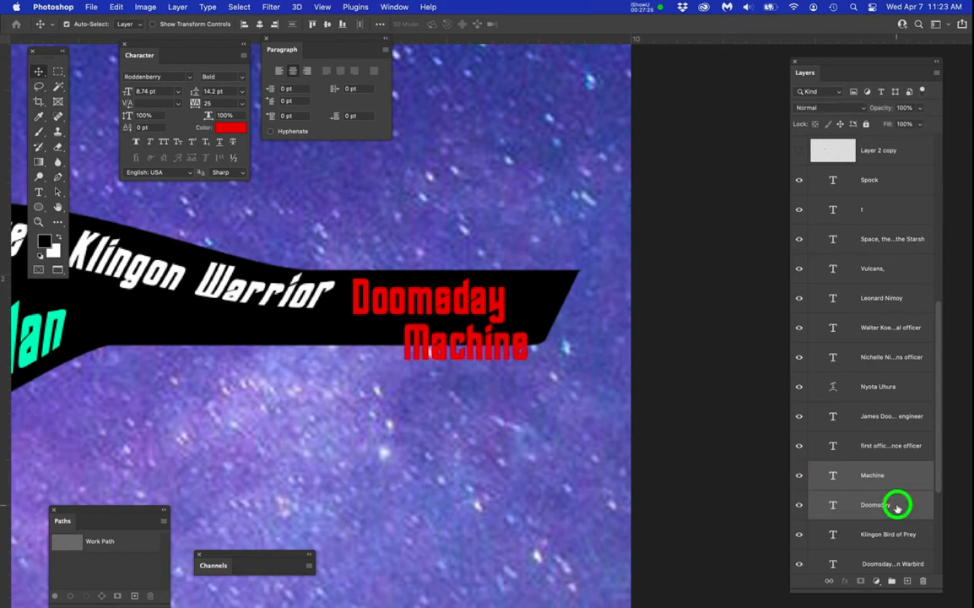
shift+click(903, 477)
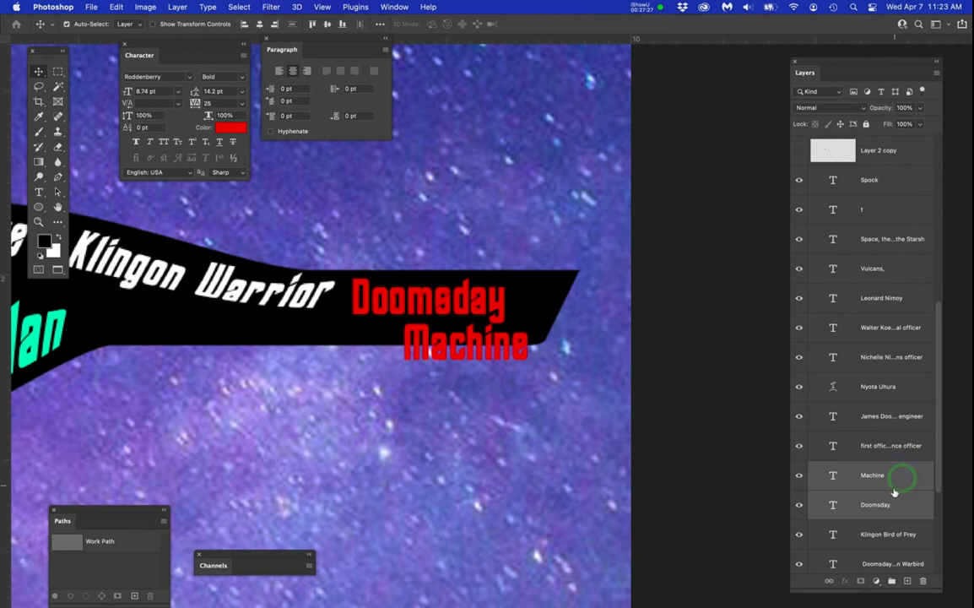
drag(841, 67, 794, 72)
key(super+t)
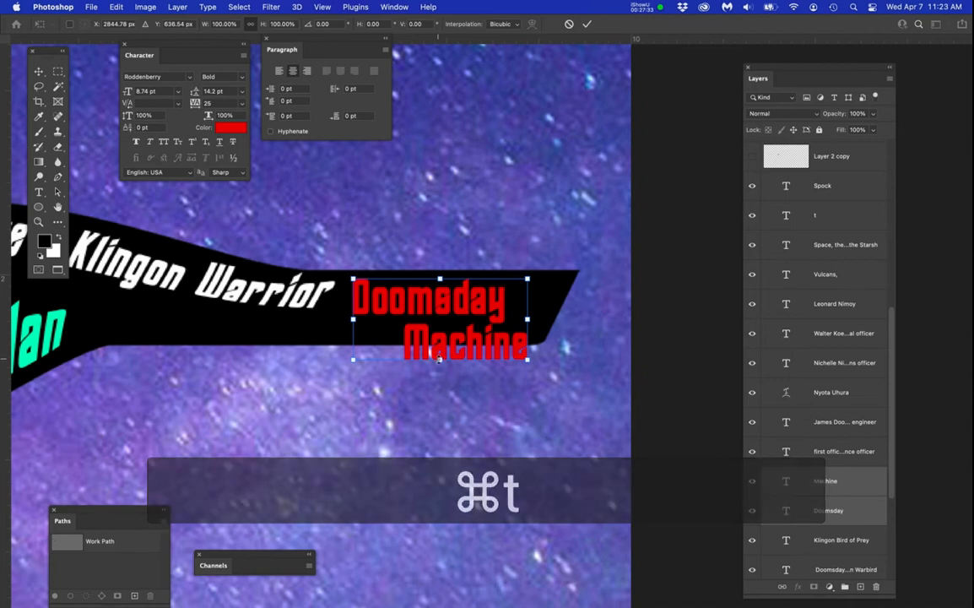
drag(439, 359, 437, 337)
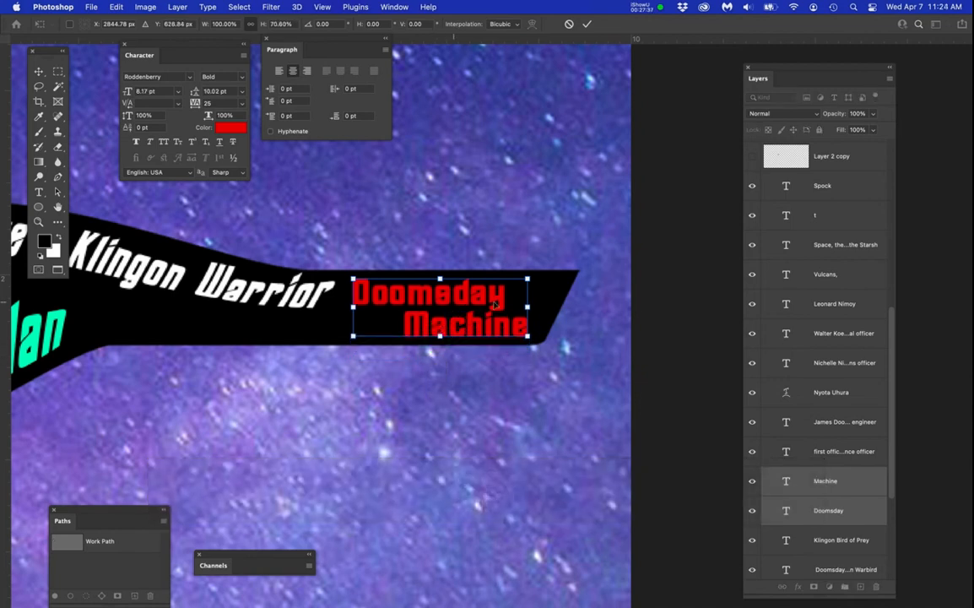
drag(527, 308, 535, 305)
drag(444, 279, 444, 276)
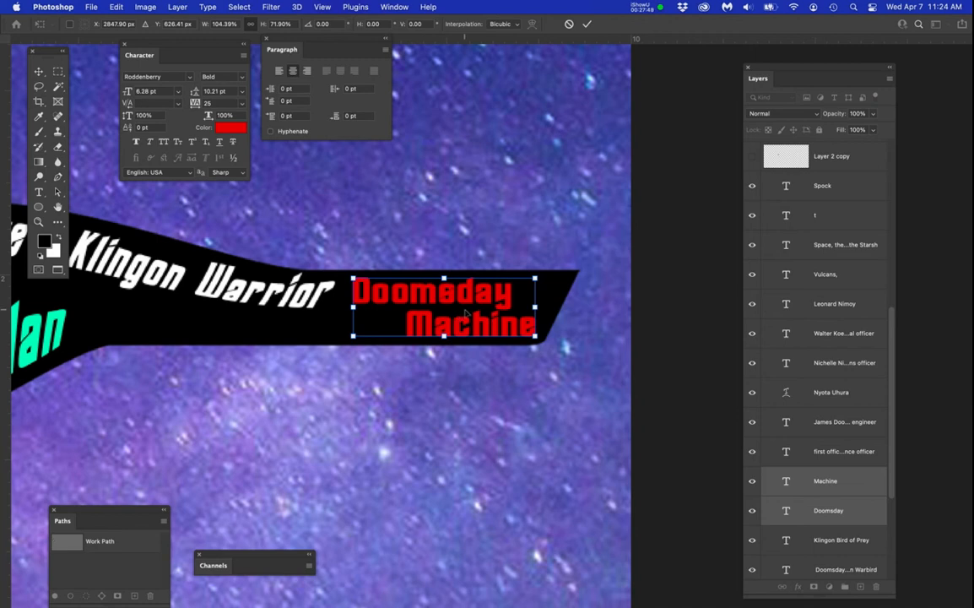
key(Return)
scroll(397, 305, down, 5)
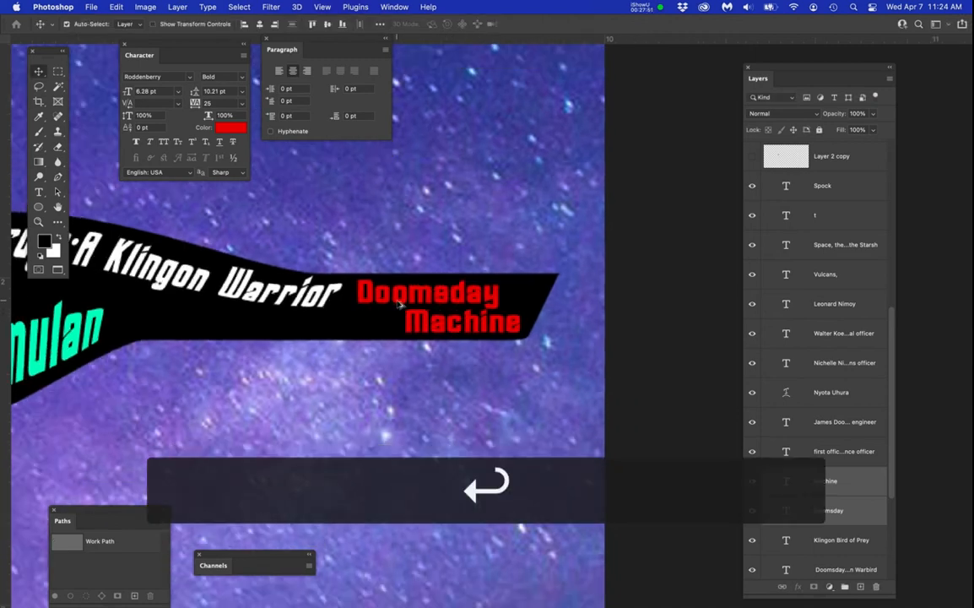
drag(441, 342, 539, 387)
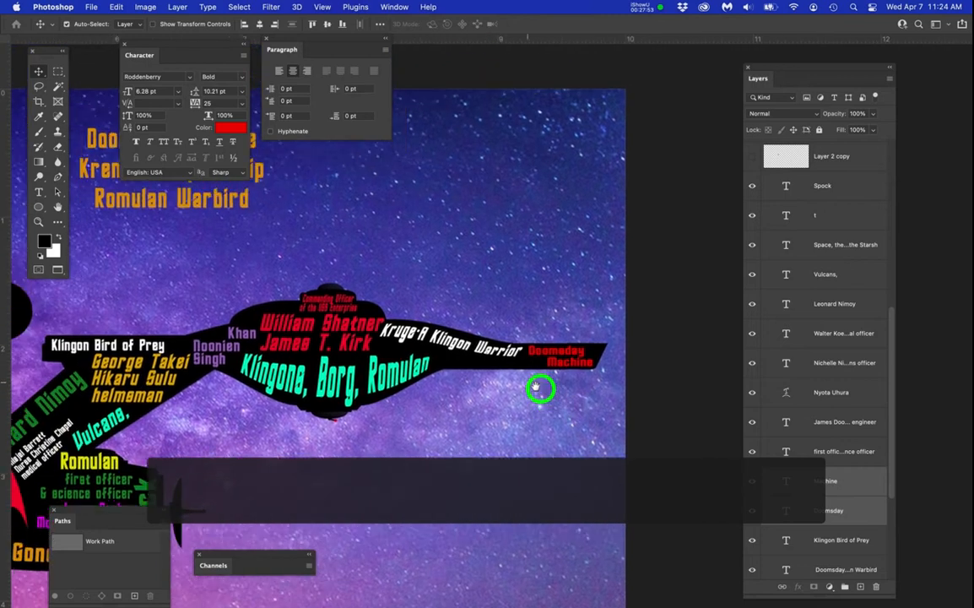
Copy the line "Krenim Weapon Ship" from the orange list of enemy ships above the starship.
scroll(249, 243, down, 1)
drag(242, 231, 294, 269)
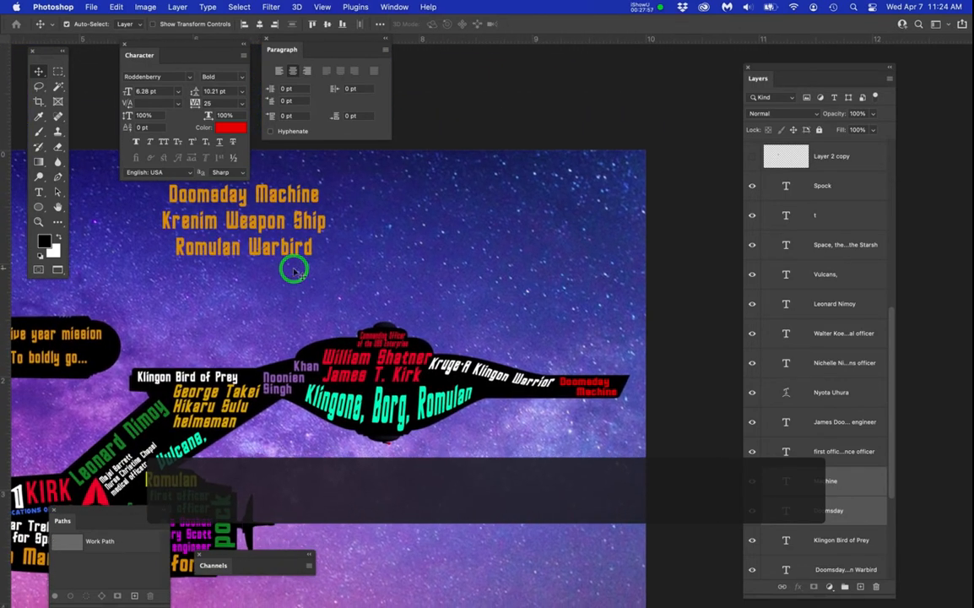
scroll(295, 271, up, 2)
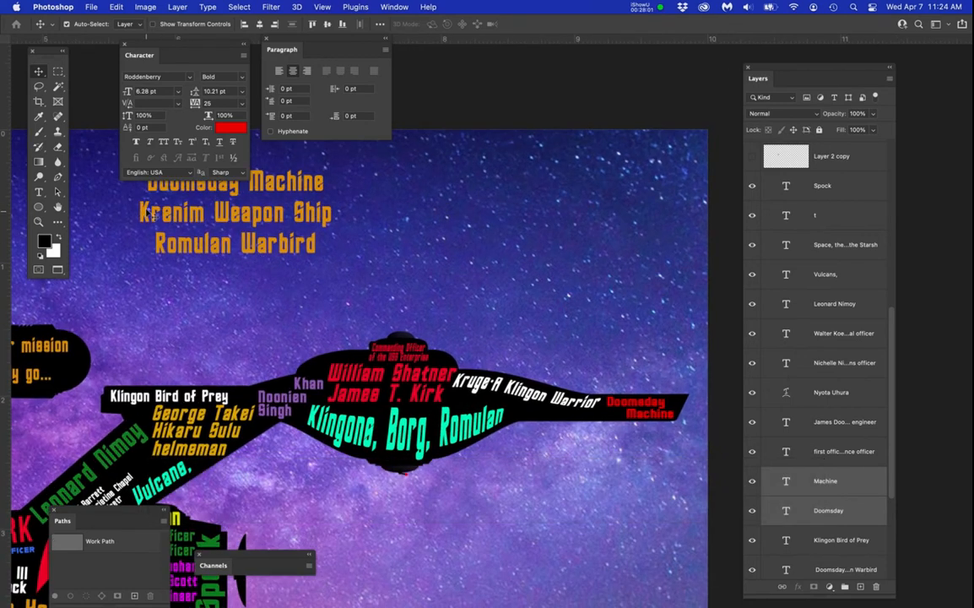
key(t)
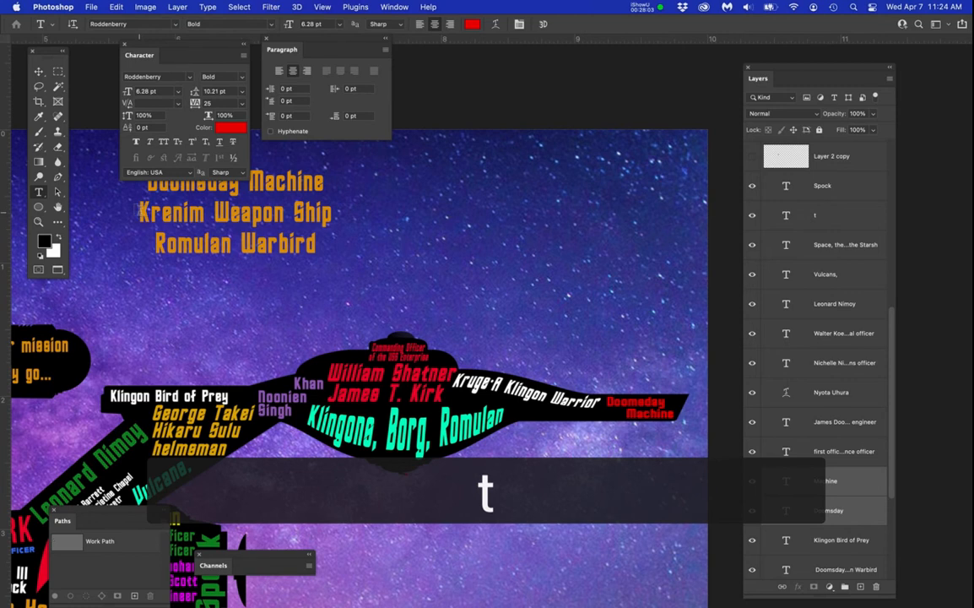
triple_click(348, 209)
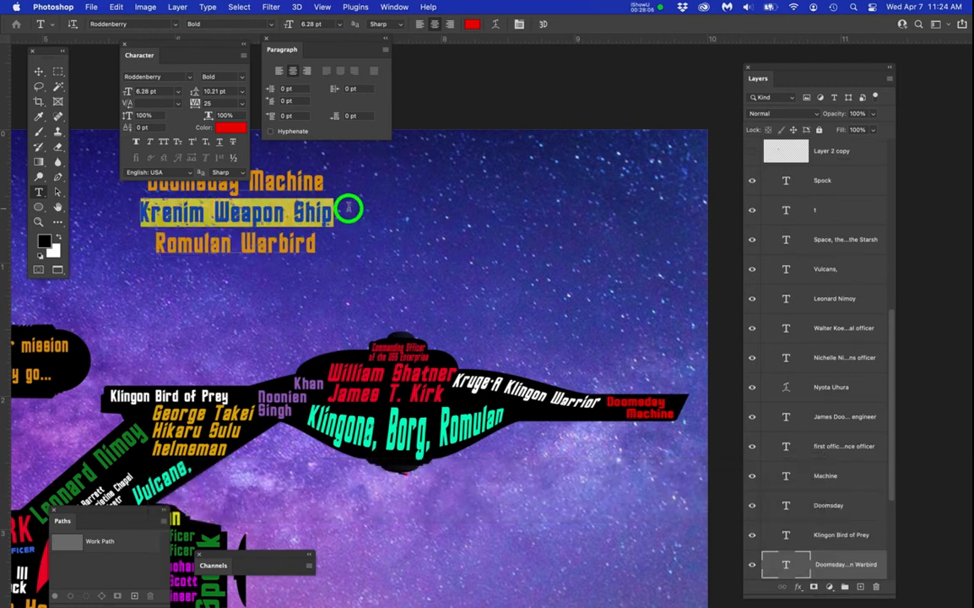
key(super+c)
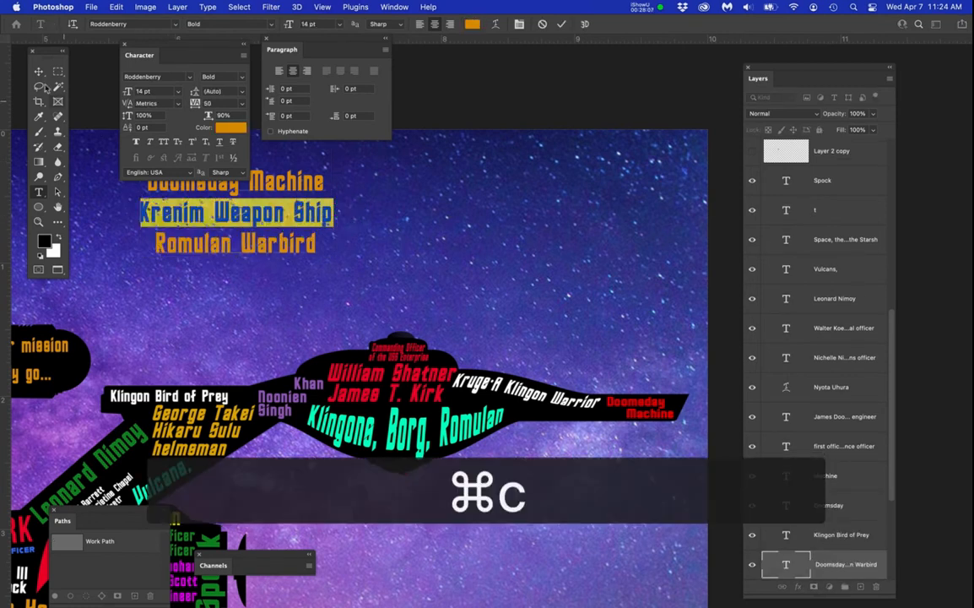
click(38, 71)
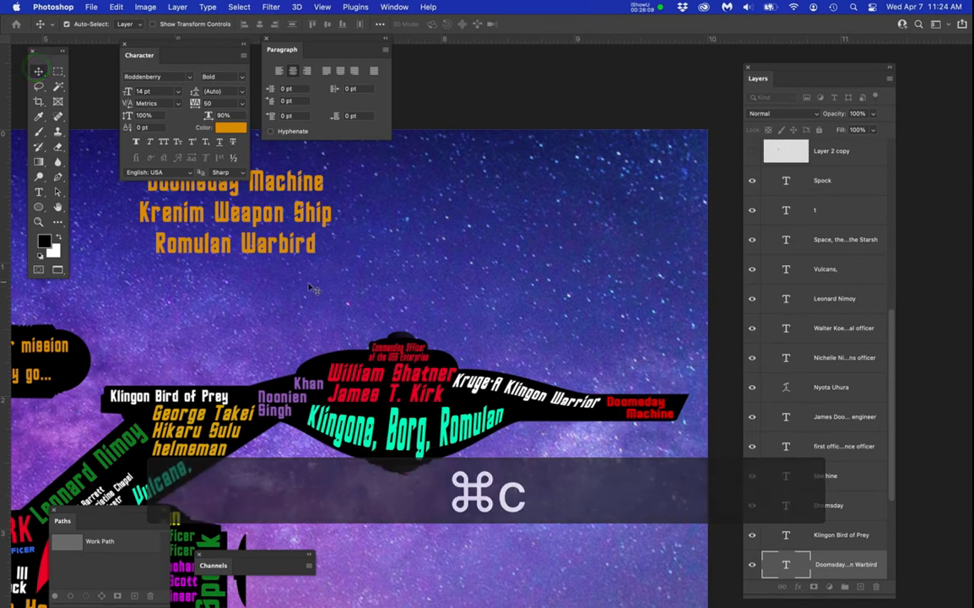
Create a new text layer from the copied "Krenim Weapon Ship" and place it above the tail of the hull.
key(t)
click(478, 321)
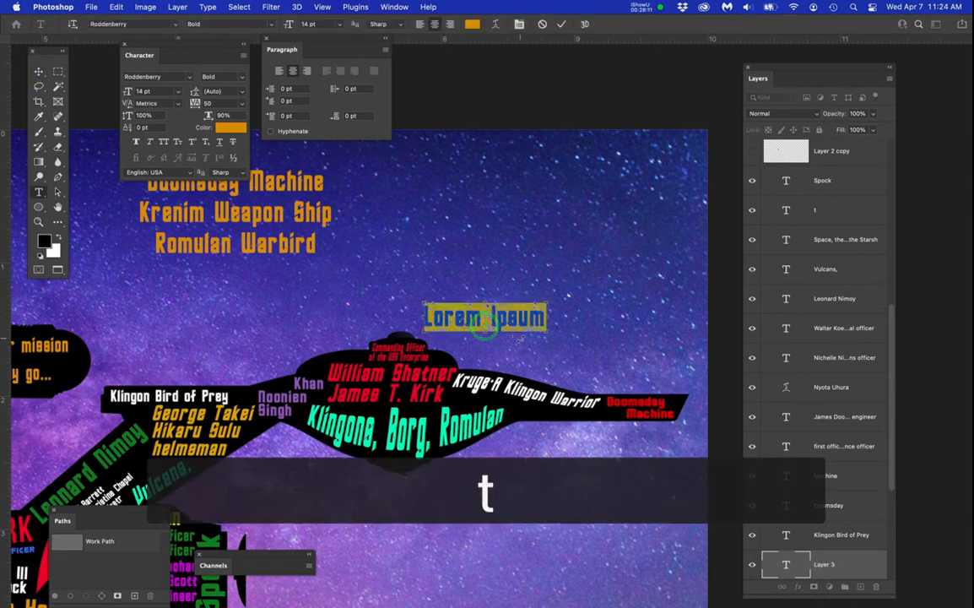
key(super+v)
drag(524, 323, 621, 357)
scroll(640, 411, up, 4)
drag(639, 411, 623, 379)
click(38, 70)
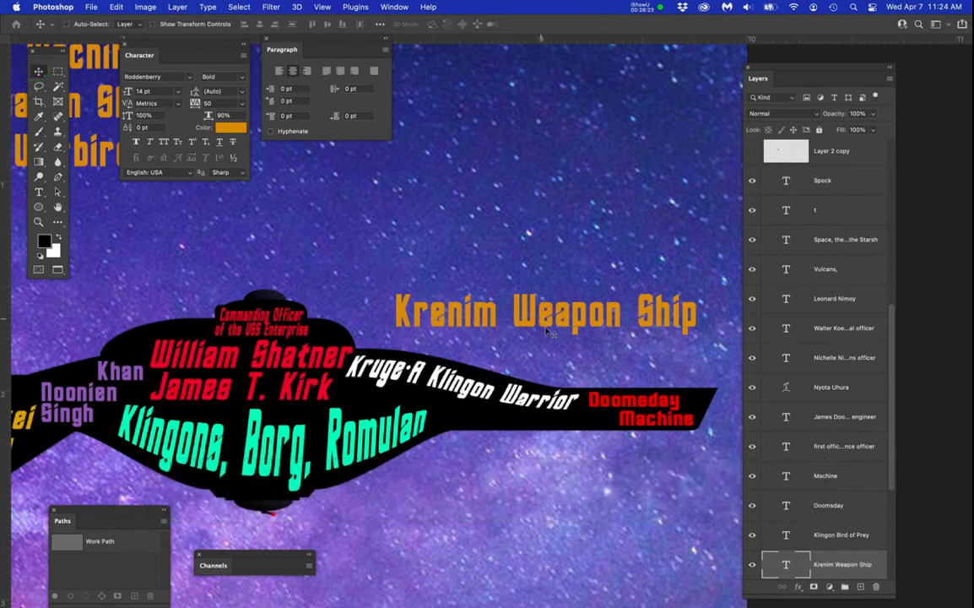
Scale "Krenim Weapon Ship" to 56.63% width and 42.99% height and fit it between "Romulan" and "Machine" beneath "Kruge-A Klingon Warrior".
key(super+t)
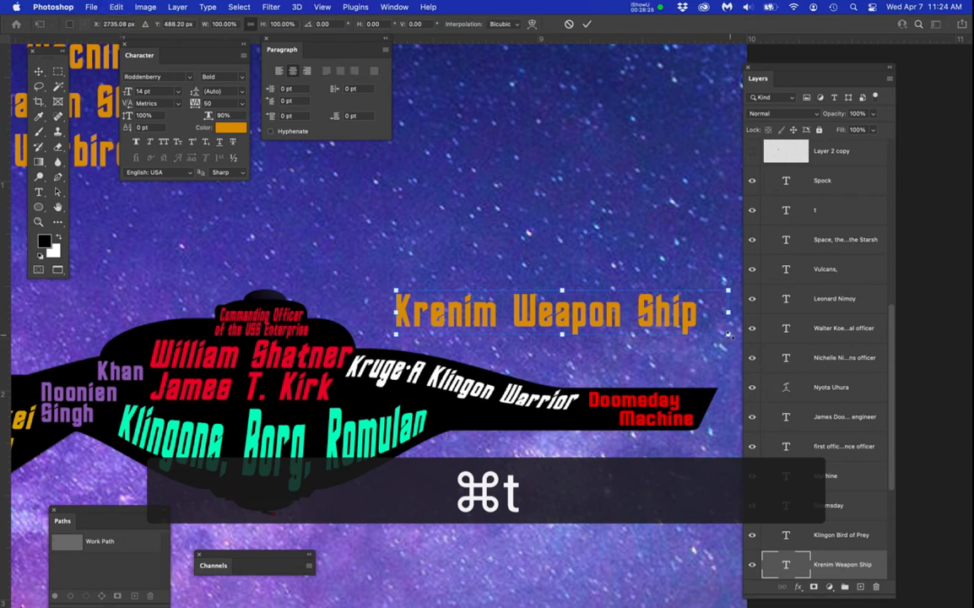
drag(728, 334, 583, 325)
drag(519, 330, 528, 413)
scroll(561, 436, up, 4)
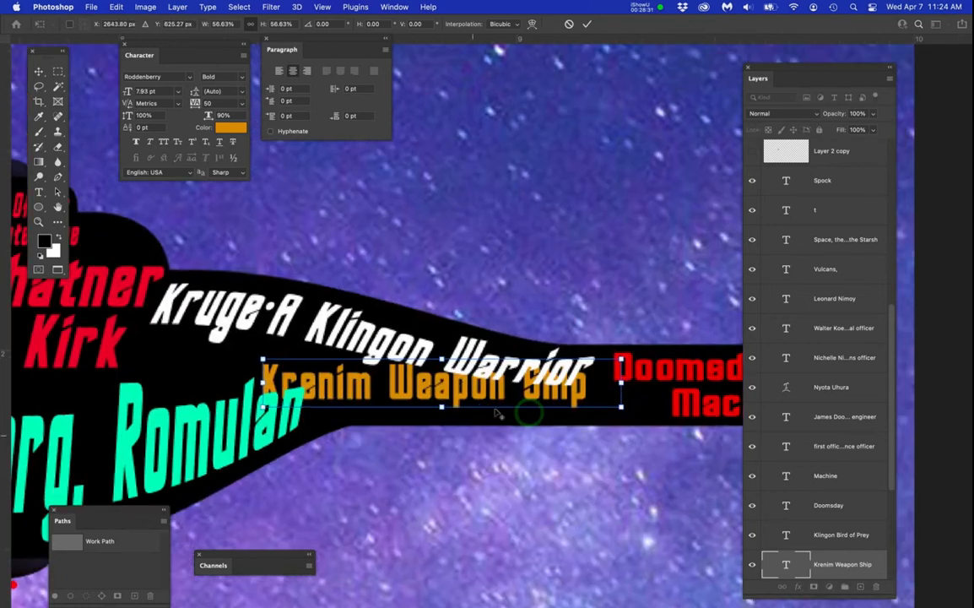
mouse_move(441, 359)
mouse_down()
mouse_move(441, 380)
mouse_move(440, 370)
mouse_up()
drag(498, 405, 535, 416)
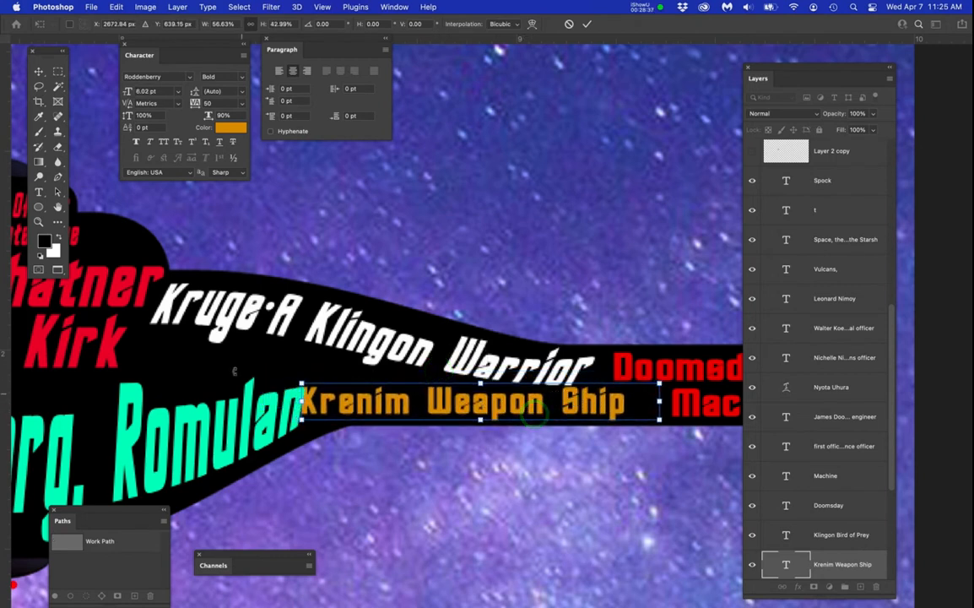
drag(356, 459, 382, 433)
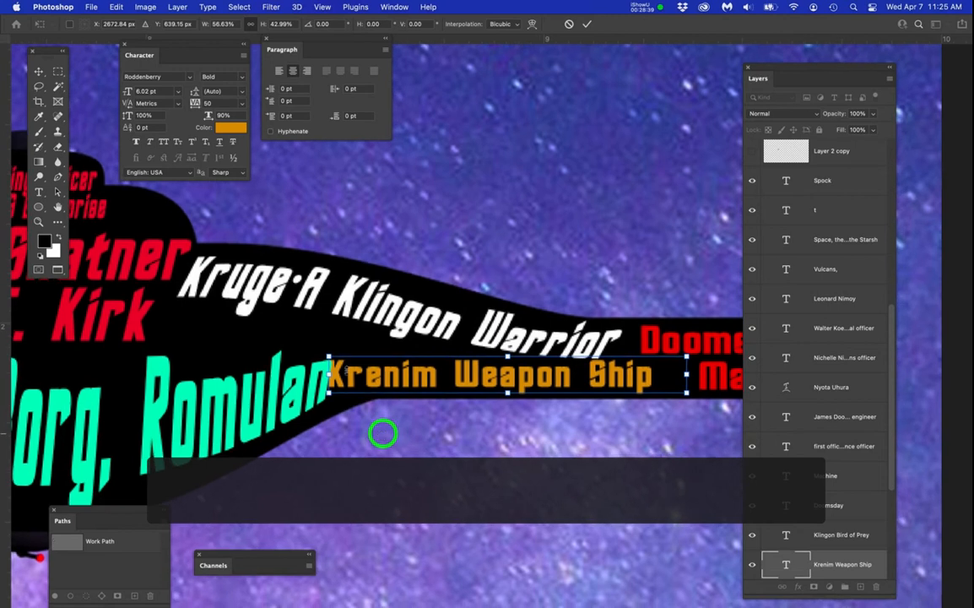
drag(513, 377, 527, 380)
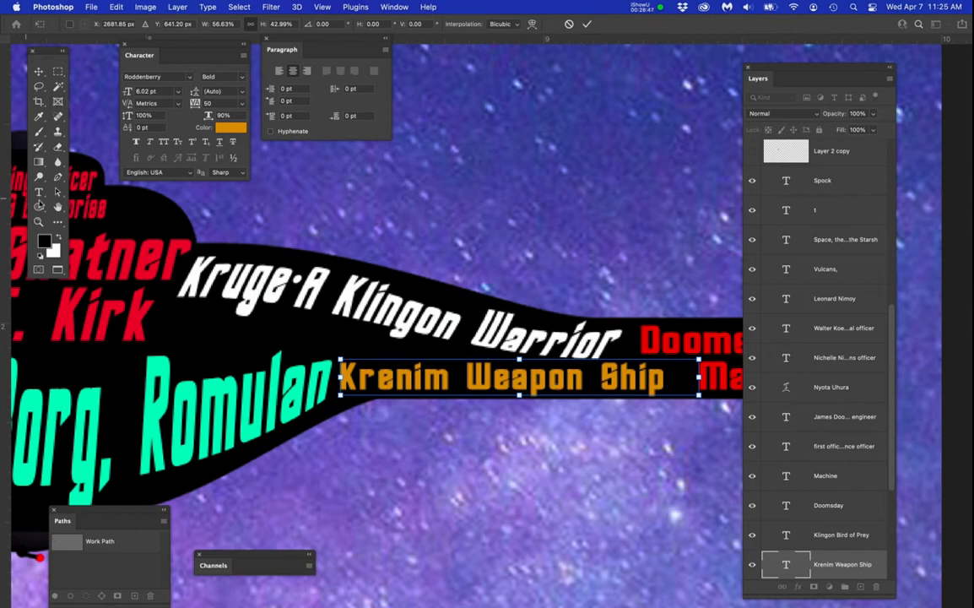
Warp the "Krenim Weapon Ship" text with the horizontal Flag style and a bend of -44%.
click(39, 192)
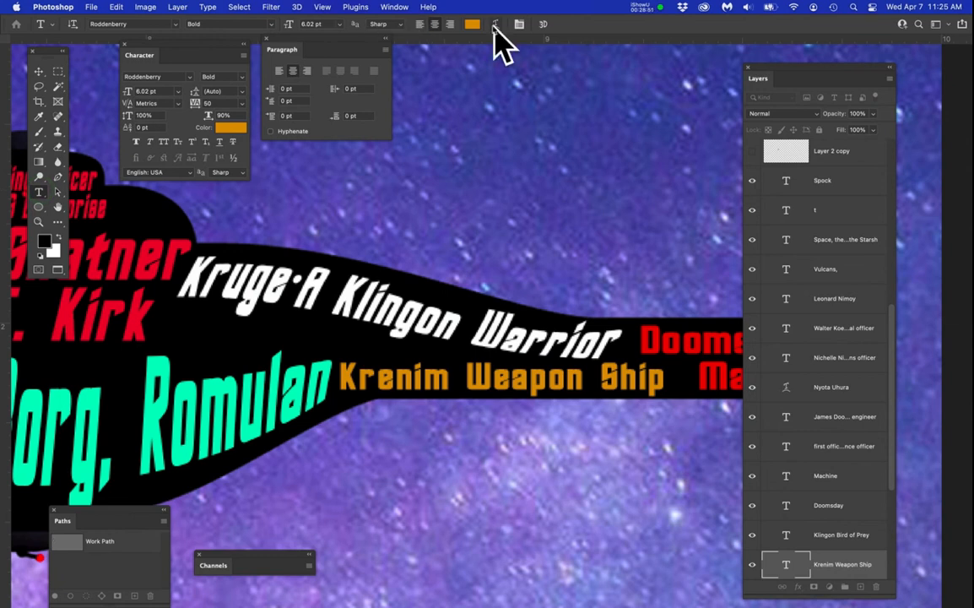
click(211, 7)
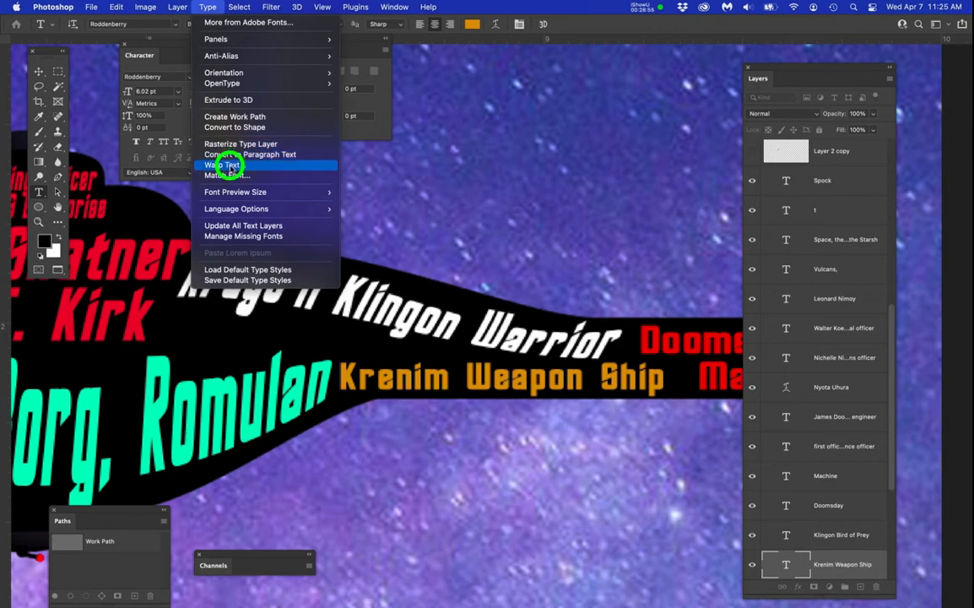
drag(230, 167, 405, 123)
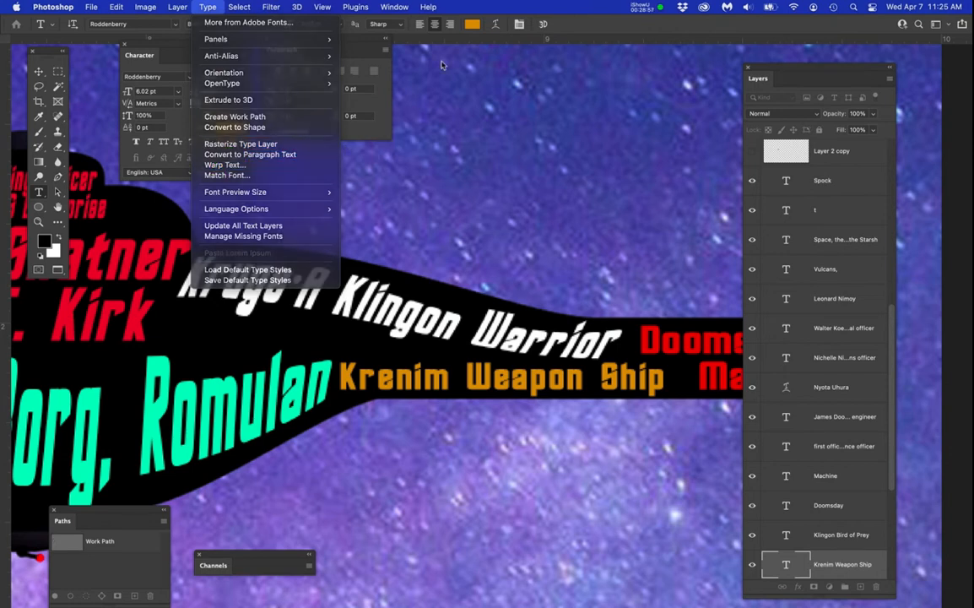
click(498, 25)
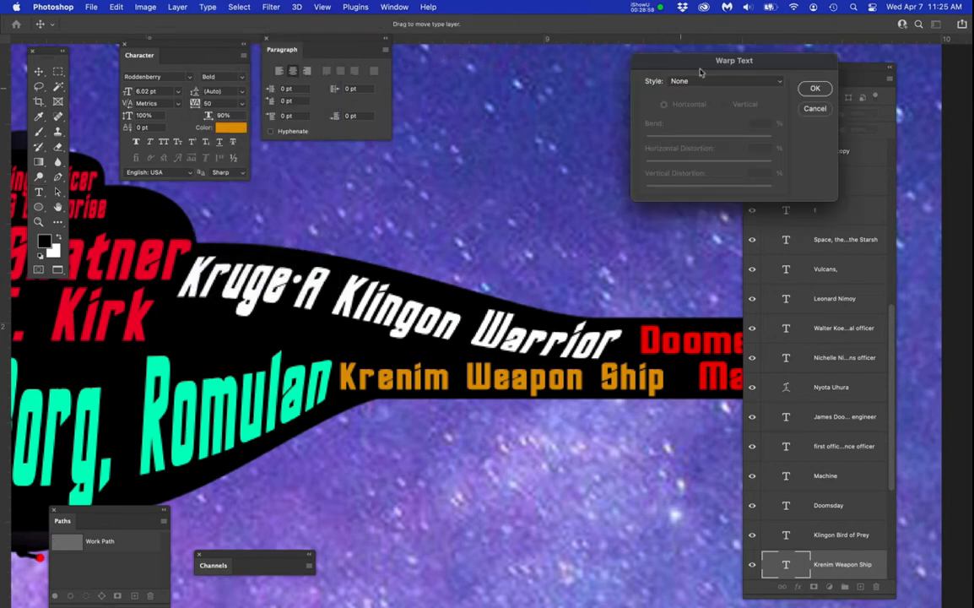
drag(699, 85, 709, 188)
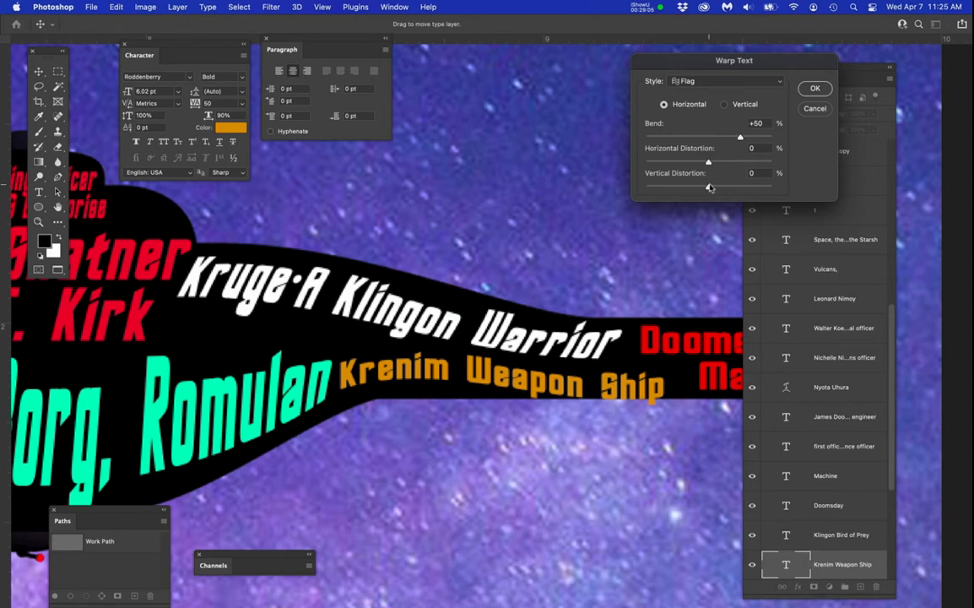
drag(741, 138, 681, 139)
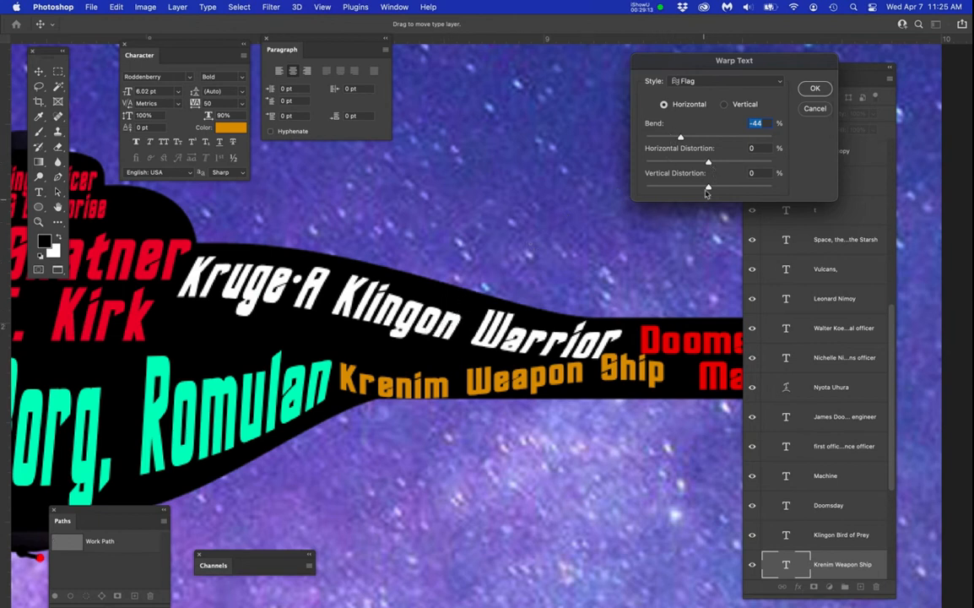
mouse_move(709, 189)
mouse_down()
mouse_move(716, 184)
mouse_move(709, 190)
mouse_up()
click(814, 87)
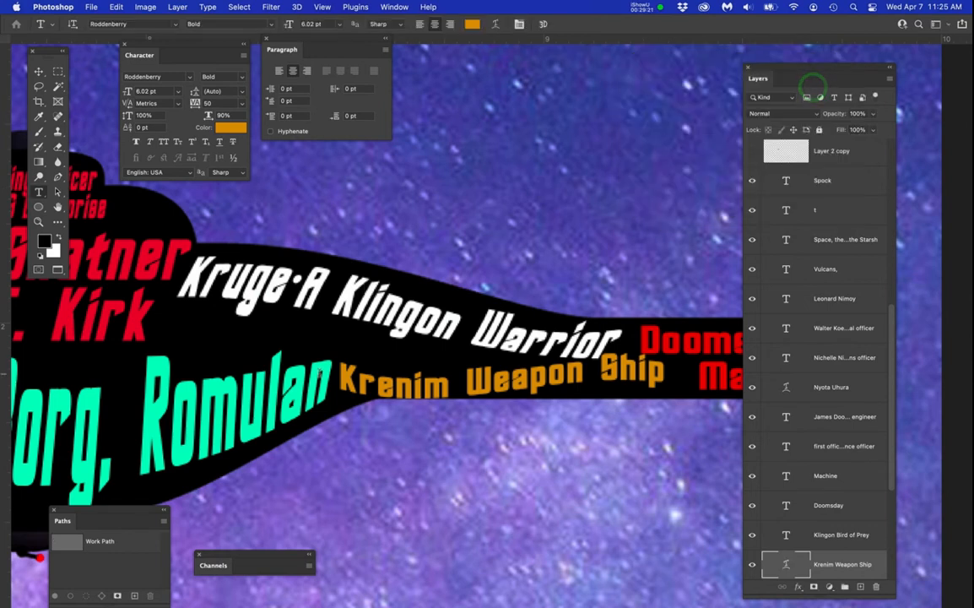
Rotate "Krenim Weapon Ship" by 12.87°, scale it to 99.61%, and shift it to follow the slope beneath "Kruge-A Klingon Warrior".
key(super+t)
drag(241, 319, 250, 309)
drag(472, 372, 419, 358)
drag(635, 443, 689, 429)
drag(525, 379, 527, 381)
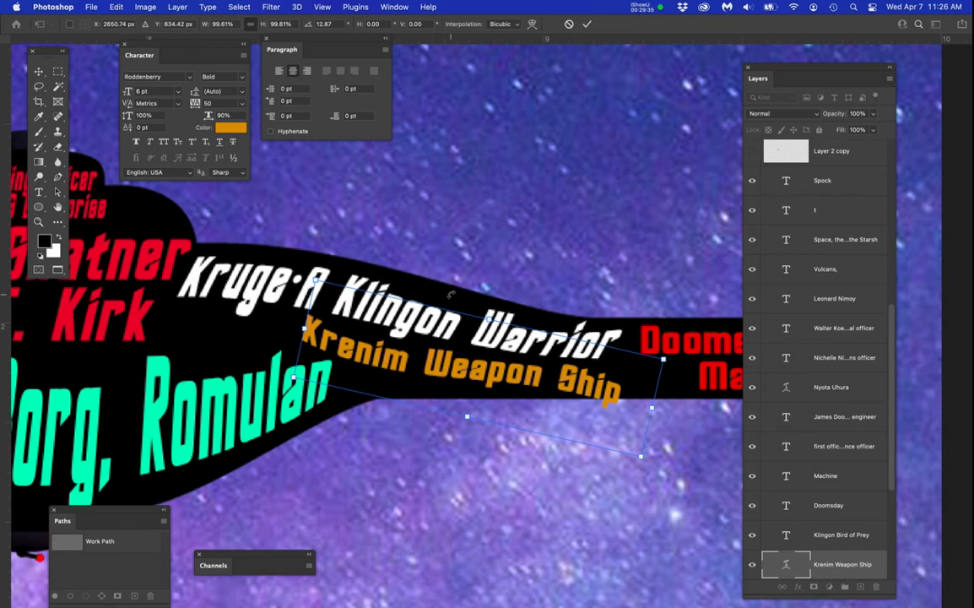
click(37, 70)
Set the Flag warp bend of "Krenim Weapon Ship" to +65%.
click(38, 191)
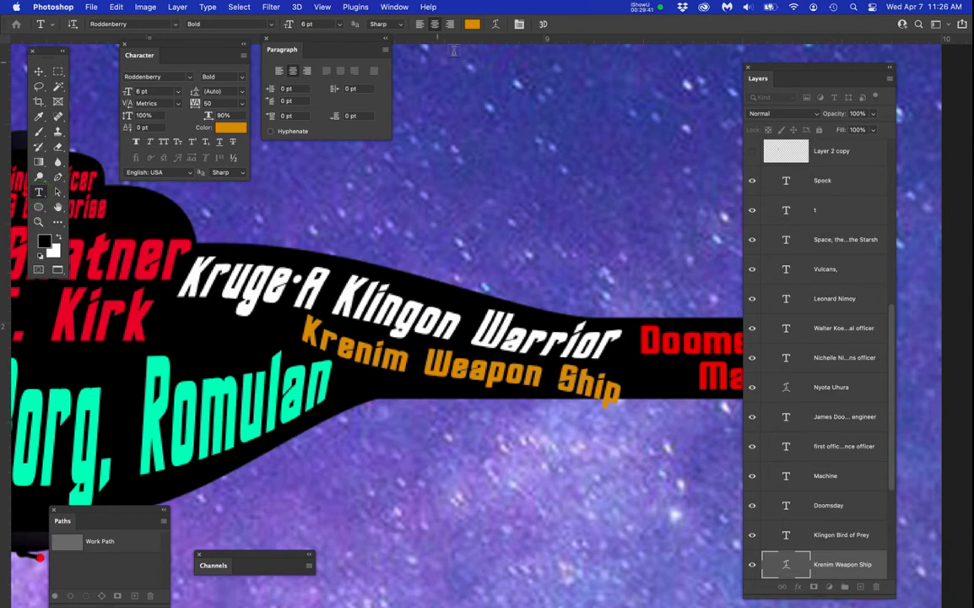
click(496, 24)
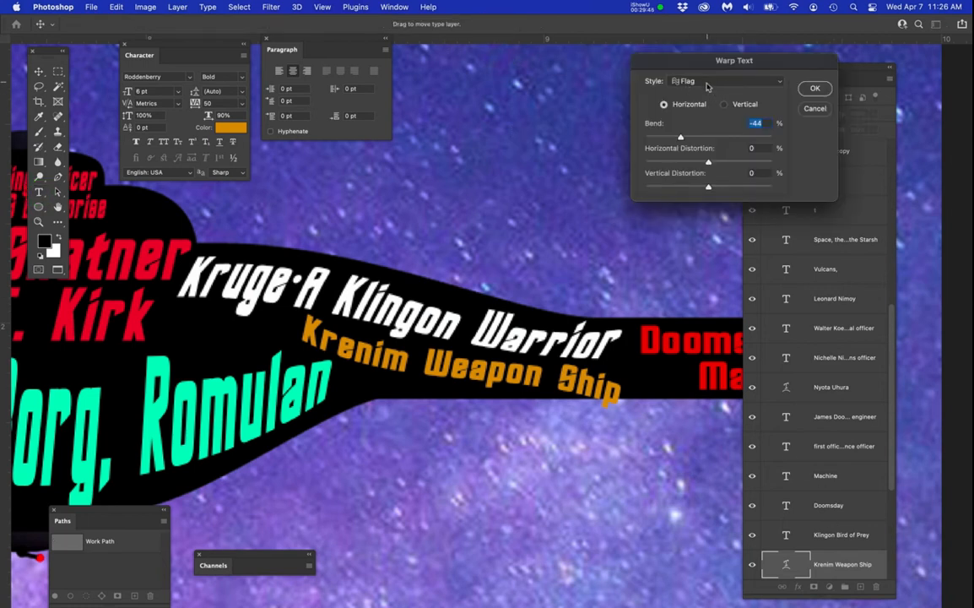
drag(680, 137, 750, 140)
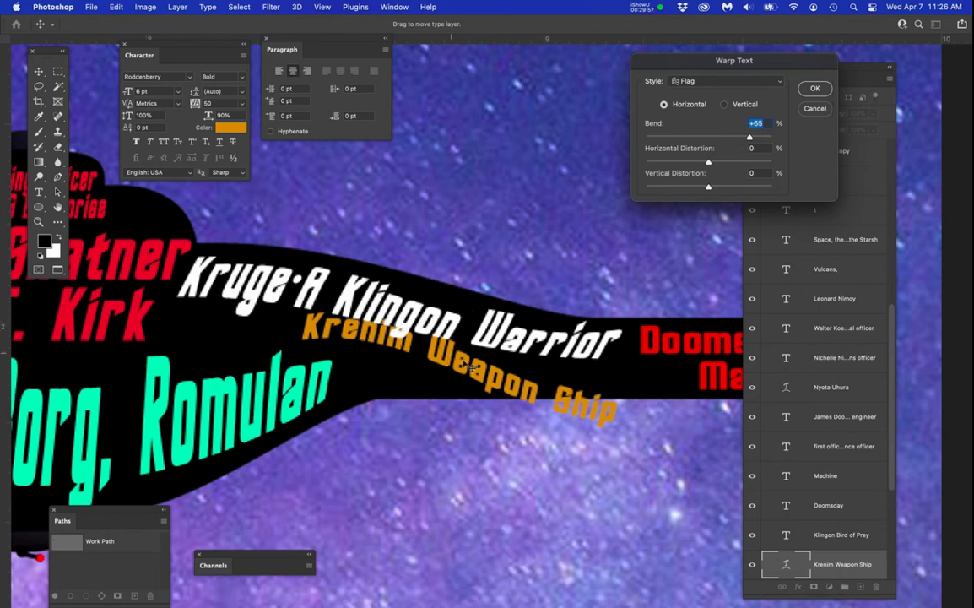
click(816, 89)
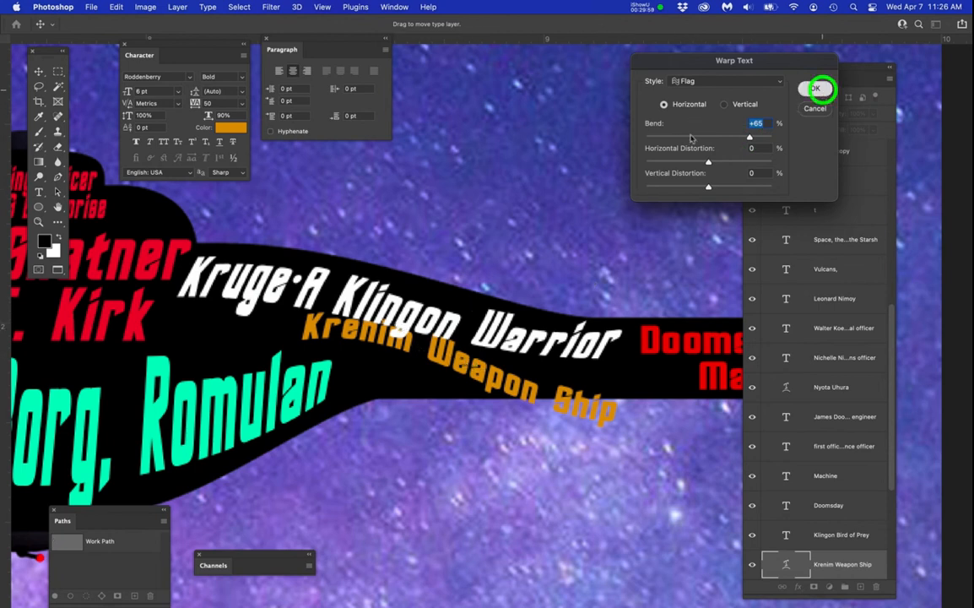
Rotate "Krenim Weapon Ship" by -8.61° and move it into the gap between "Kruge-A Klingon Warrior" and "Romulan".
key(super+t)
drag(683, 378, 690, 351)
drag(506, 384, 419, 370)
drag(602, 322, 601, 307)
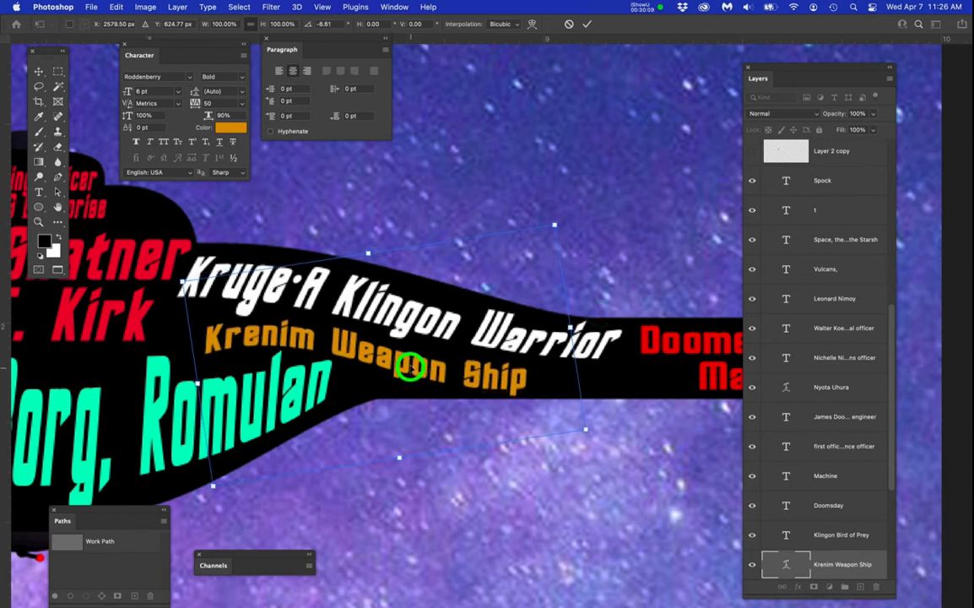
key(Return)
Delete the orange "Doomsday Machine Krenim Weapon Ship Romulan Warbird" text layer above the starship.
scroll(377, 285, down, 10)
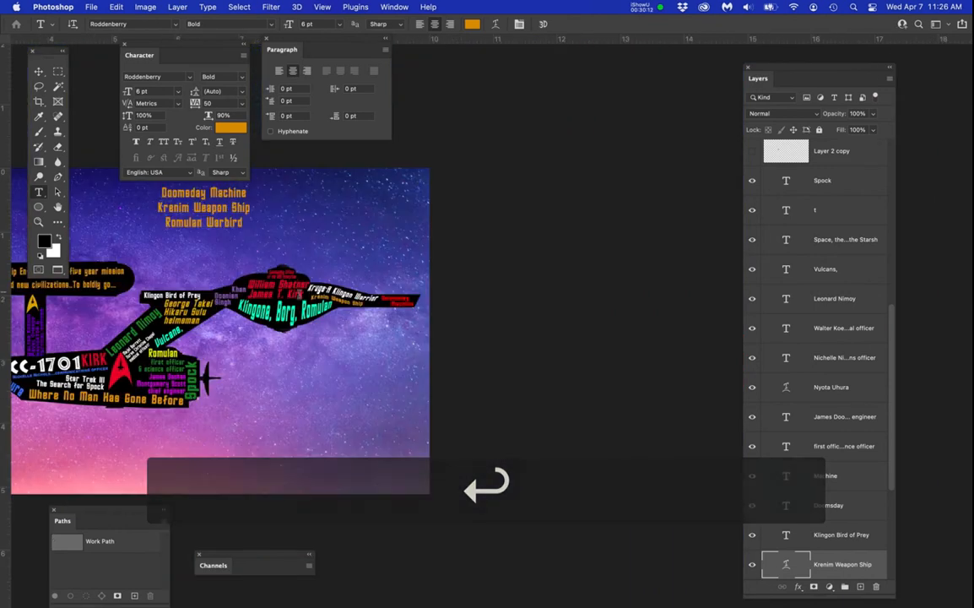
drag(402, 301, 614, 328)
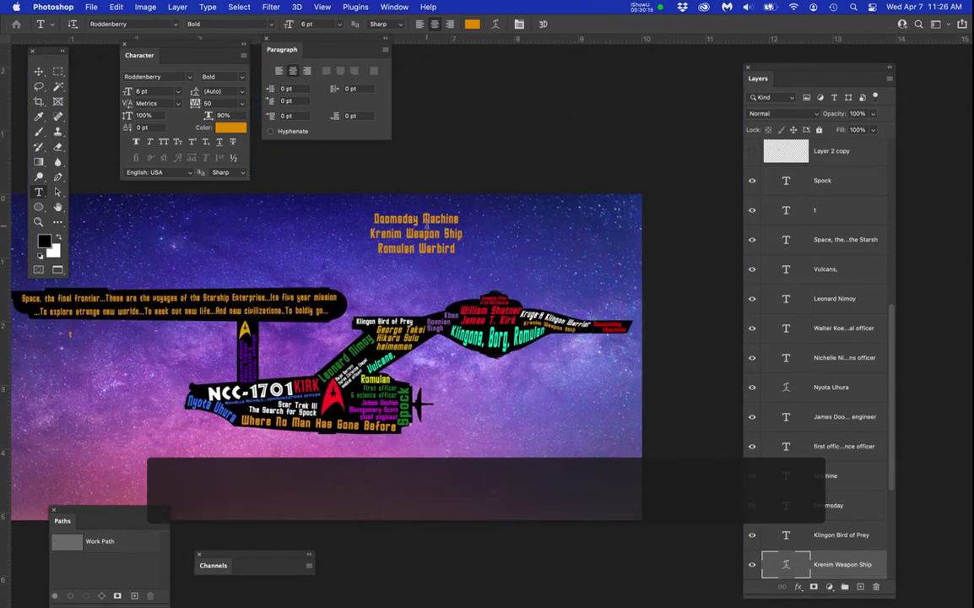
key(v)
right_click(427, 219)
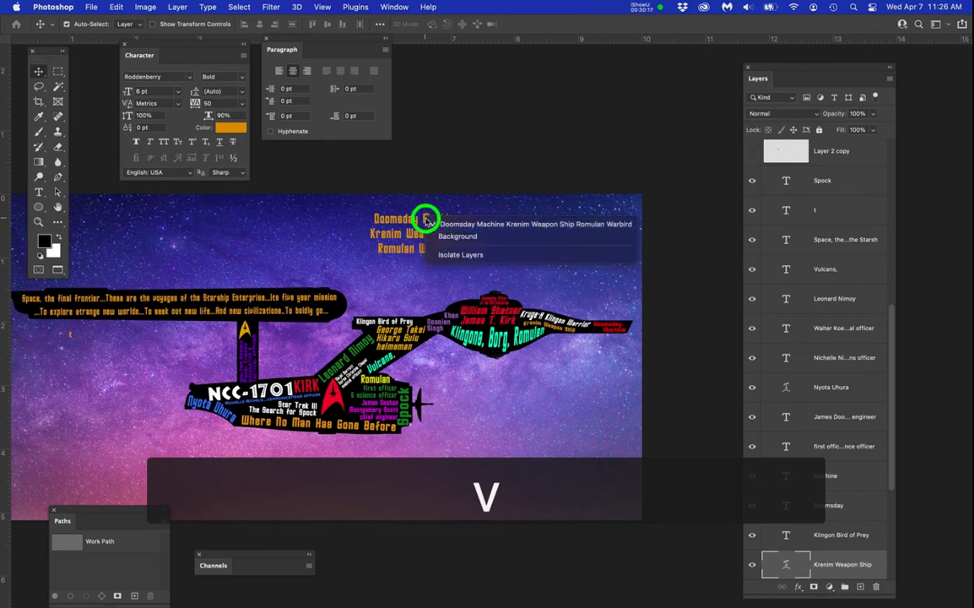
click(473, 223)
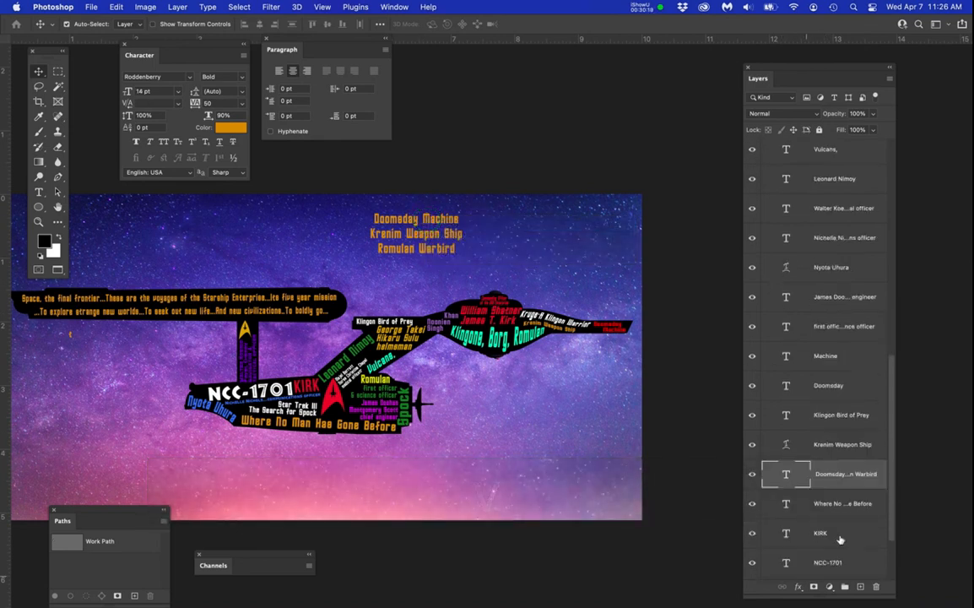
drag(850, 478, 875, 586)
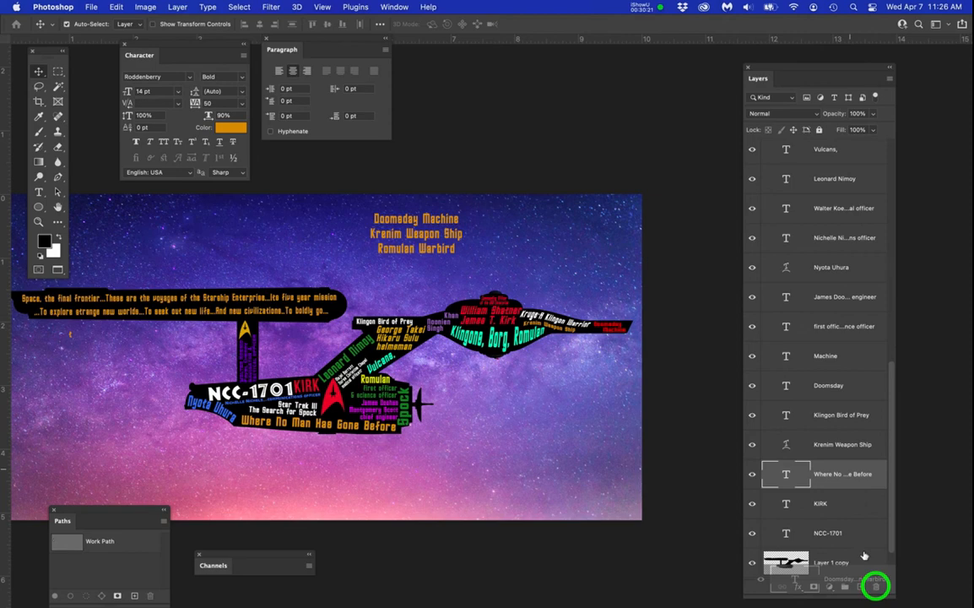
Move the floating Layers panel clear of the artwork around the "Space, the final frontier" nacelle.
scroll(842, 432, up, 1)
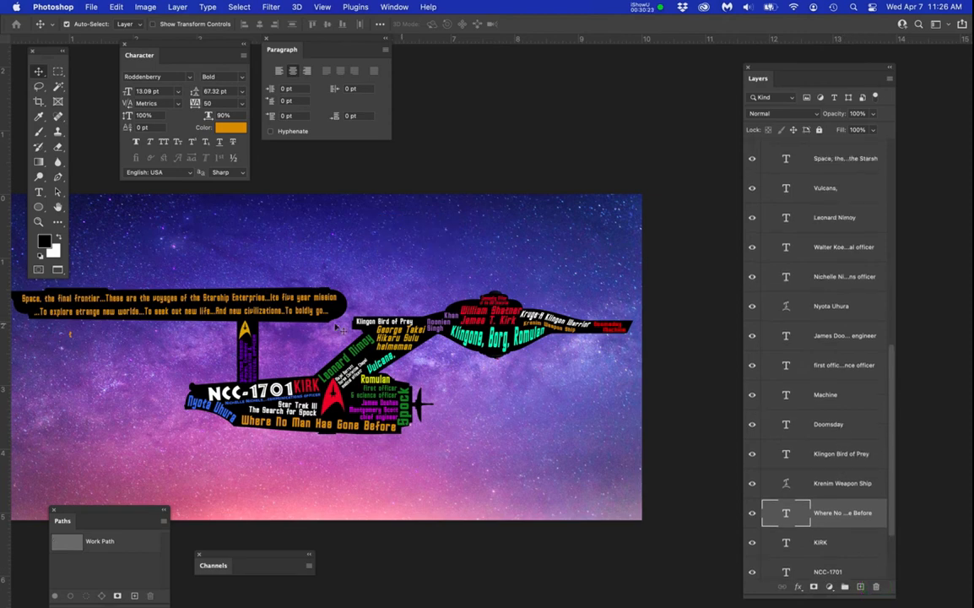
scroll(260, 312, up, 8)
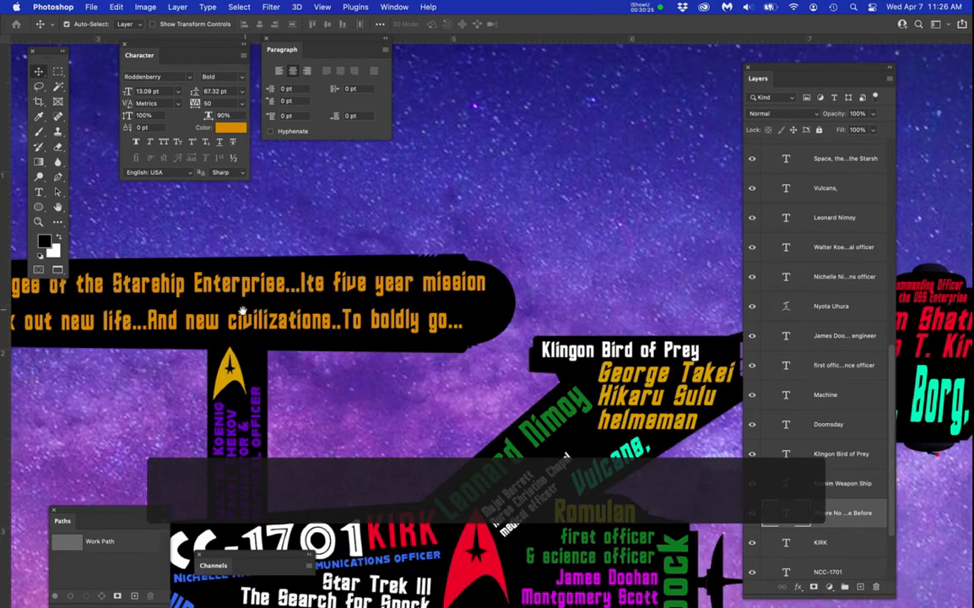
drag(260, 313, 561, 311)
scroll(561, 311, down, 2)
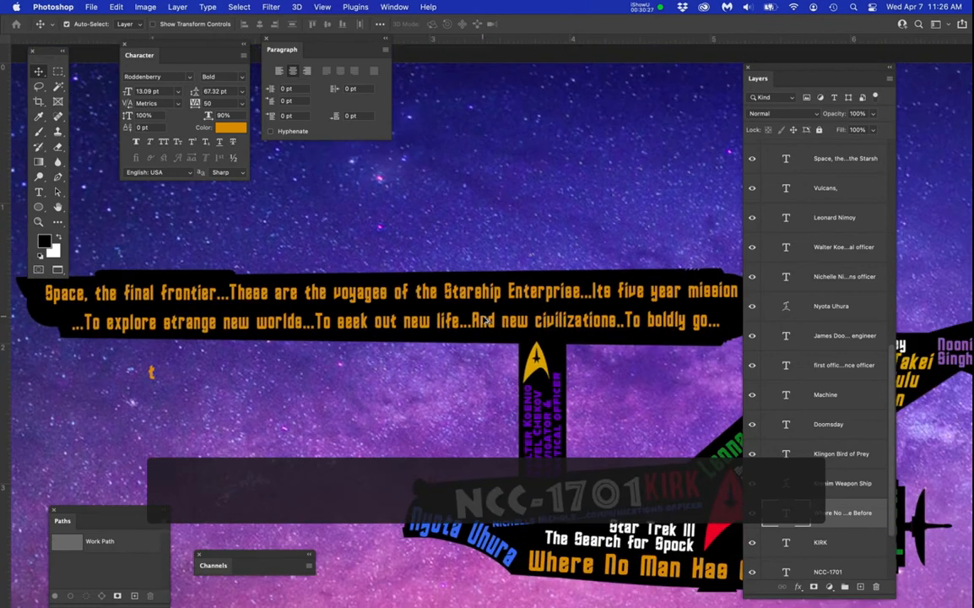
drag(848, 69, 911, 63)
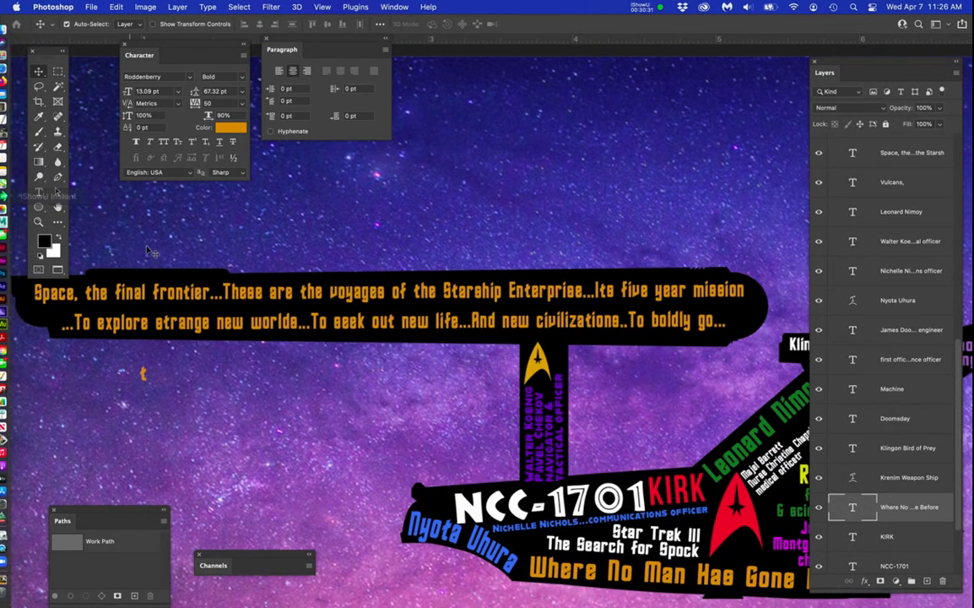
Hide Photoshop and minimize the Firefox window to uncover the desktop and the TextStarTrek document.
click(49, 6)
click(73, 88)
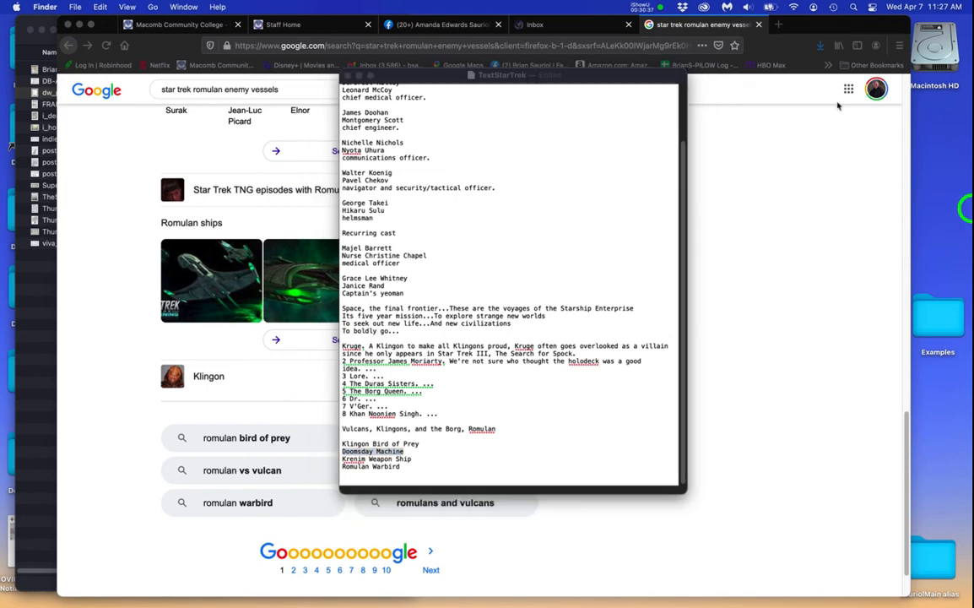
drag(819, 28, 810, 28)
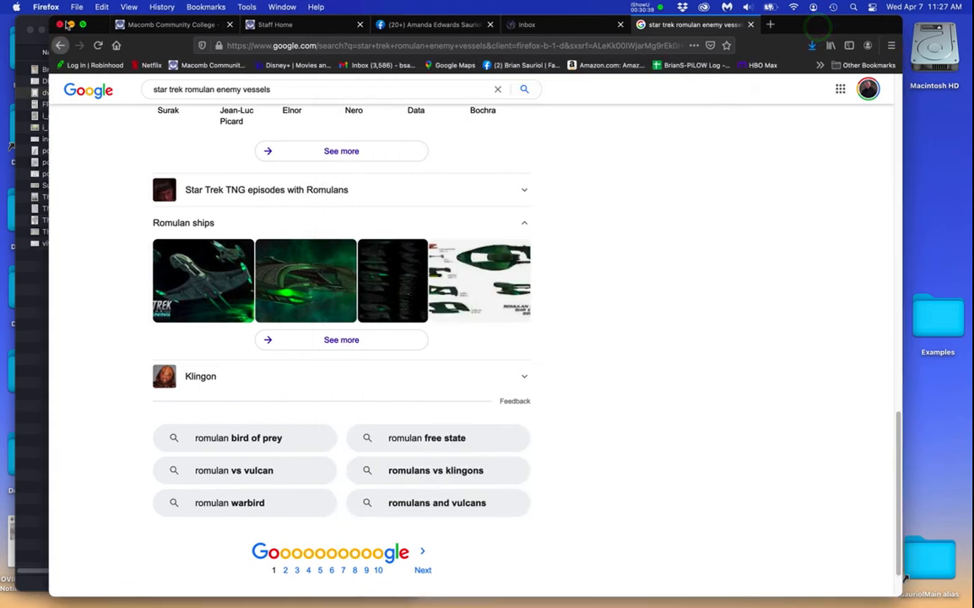
click(69, 24)
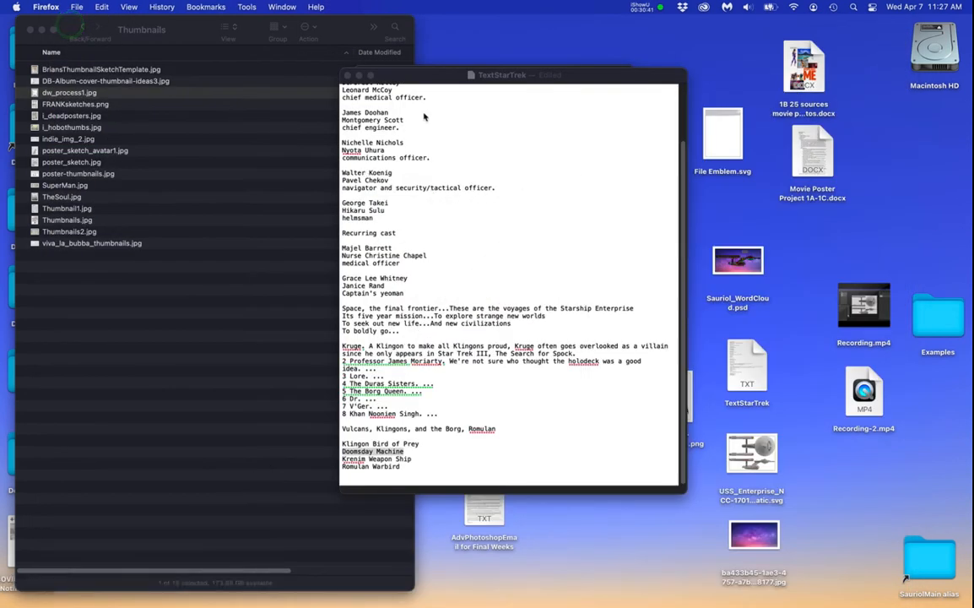
Reposition the TextStarTrek window and arrange the 1200px-Emblem.svg.png and File Emblem.svg icons in the open area of the desktop.
drag(623, 74, 483, 196)
drag(675, 396, 682, 226)
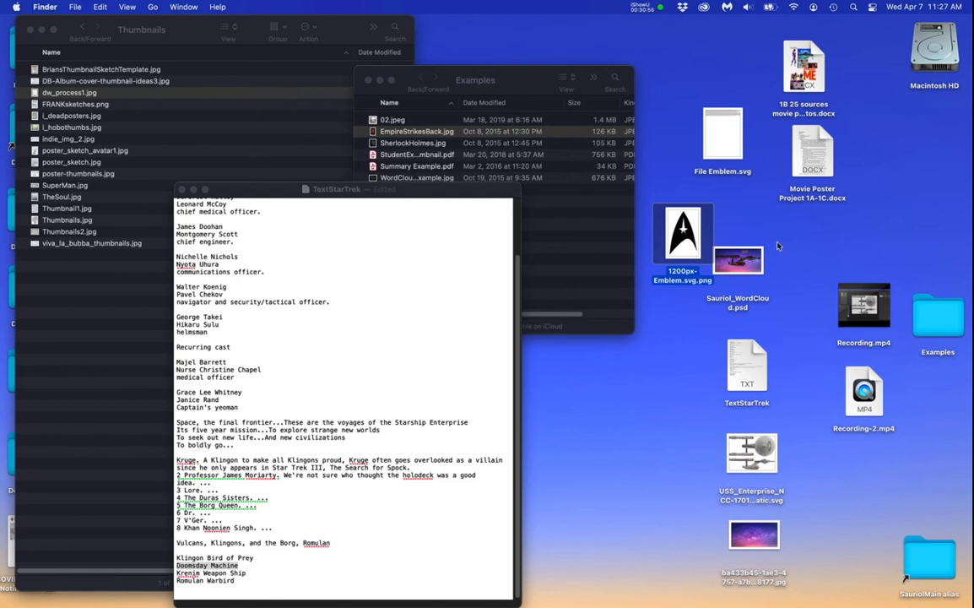
click(726, 142)
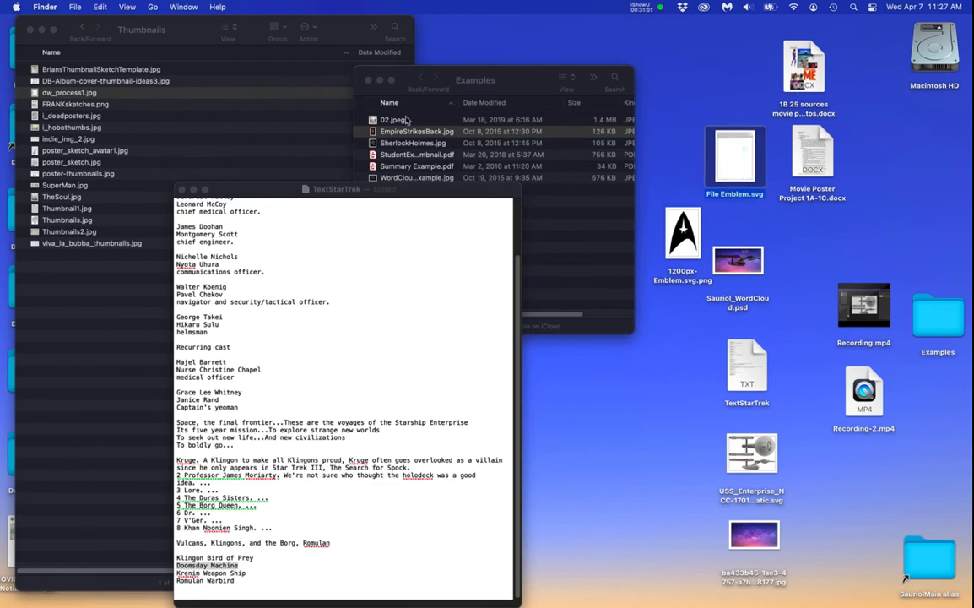
mouse_move(4, 140)
drag(335, 190, 375, 120)
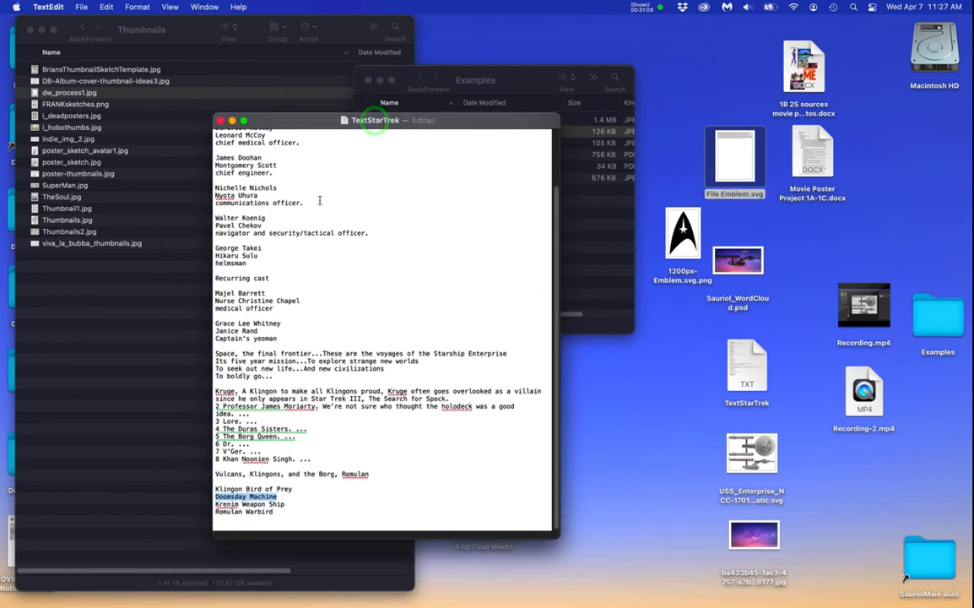
Examine the source text in TextStarTrek and the document's Make Rich Text formatting option.
scroll(319, 200, up, 3)
drag(216, 134, 398, 513)
click(370, 383)
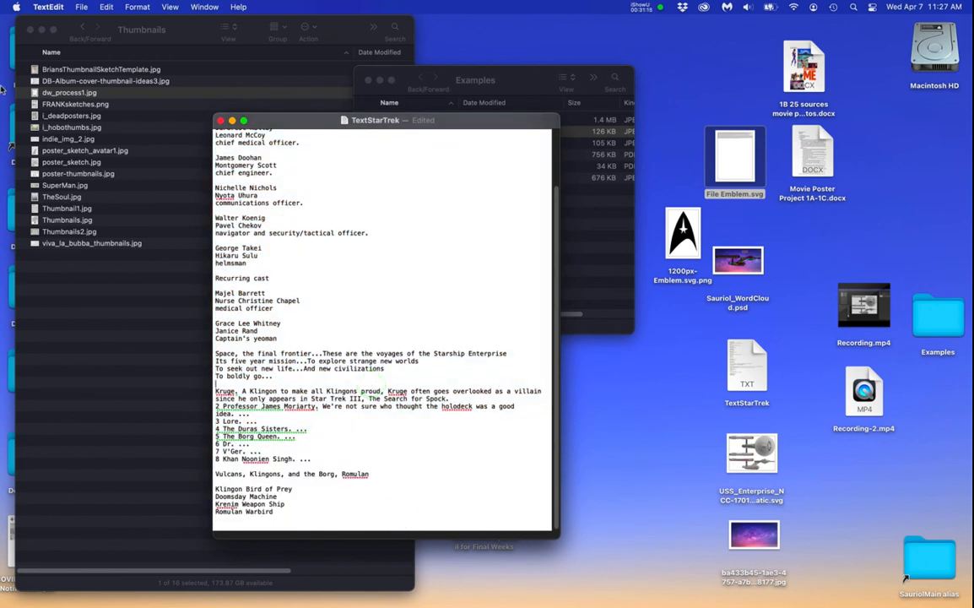
mouse_move(4, 93)
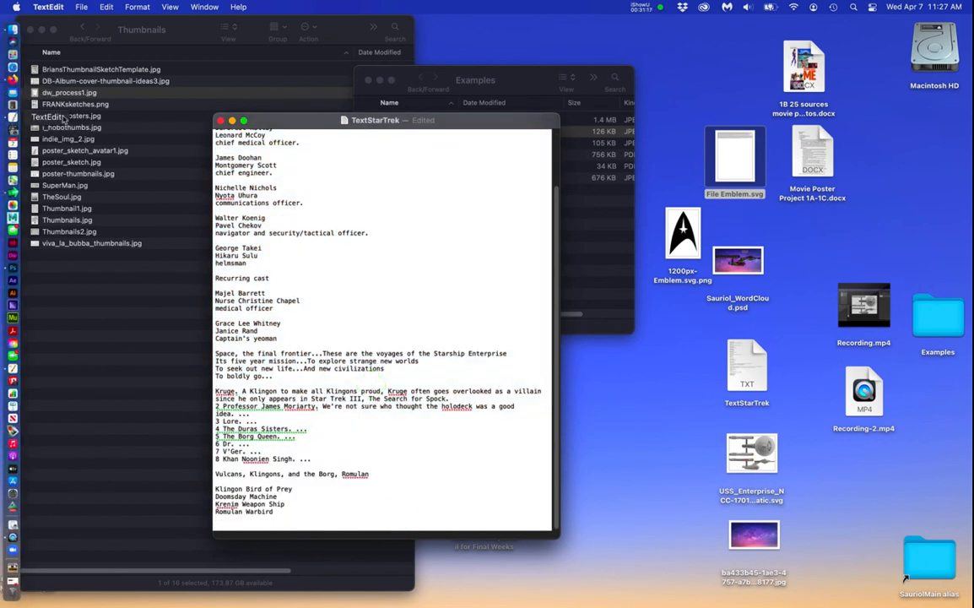
click(269, 123)
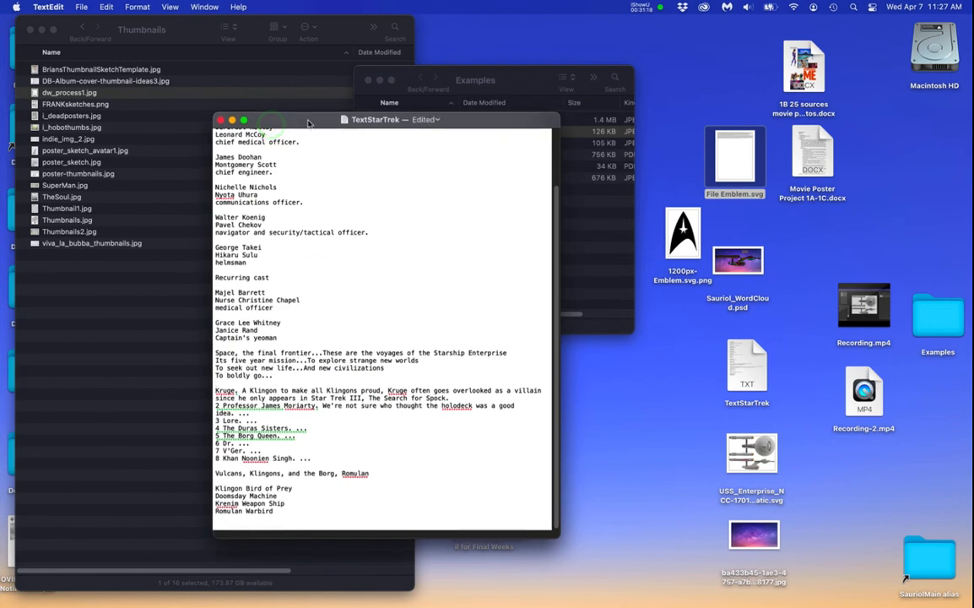
click(137, 7)
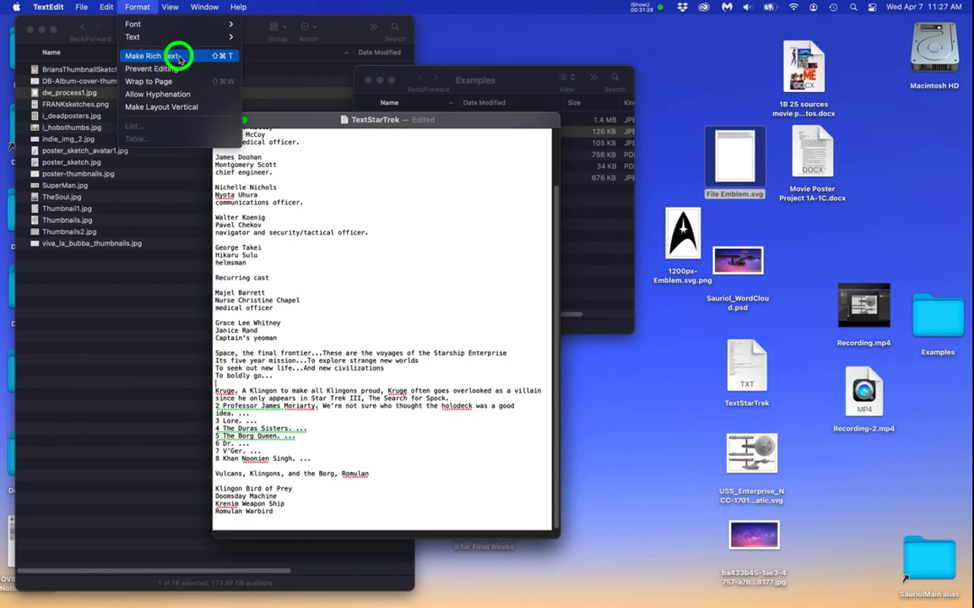
click(453, 124)
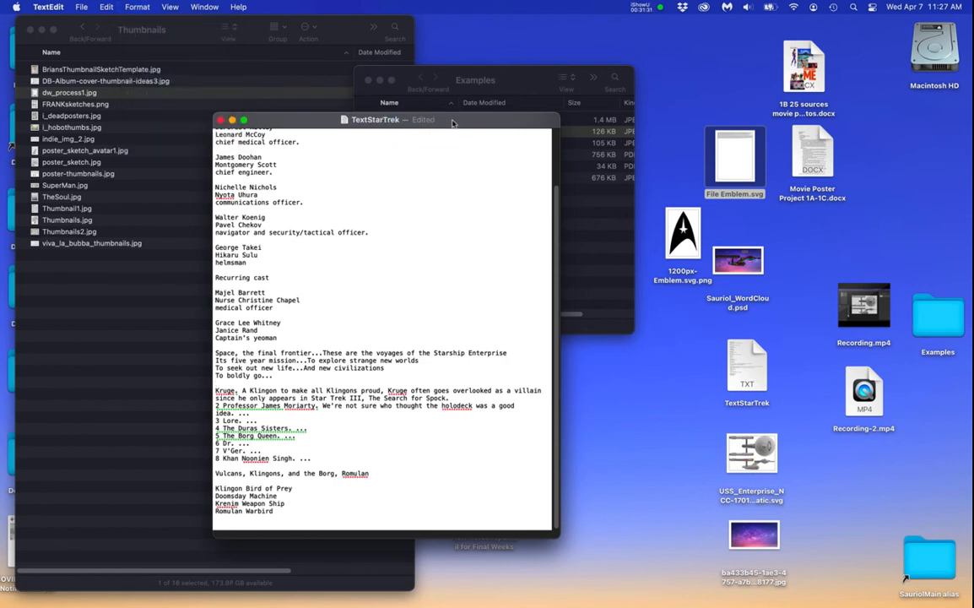
click(453, 123)
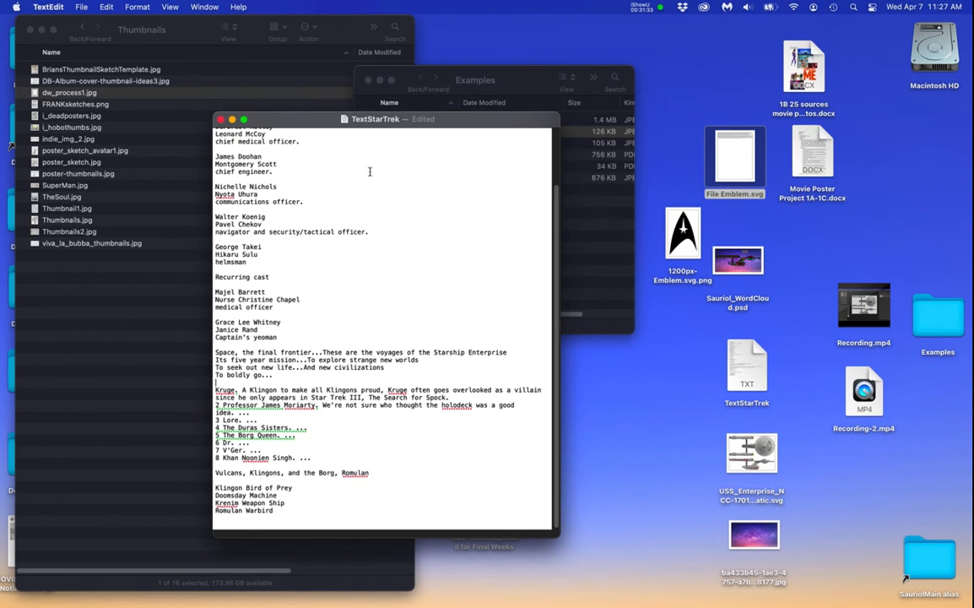
click(251, 249)
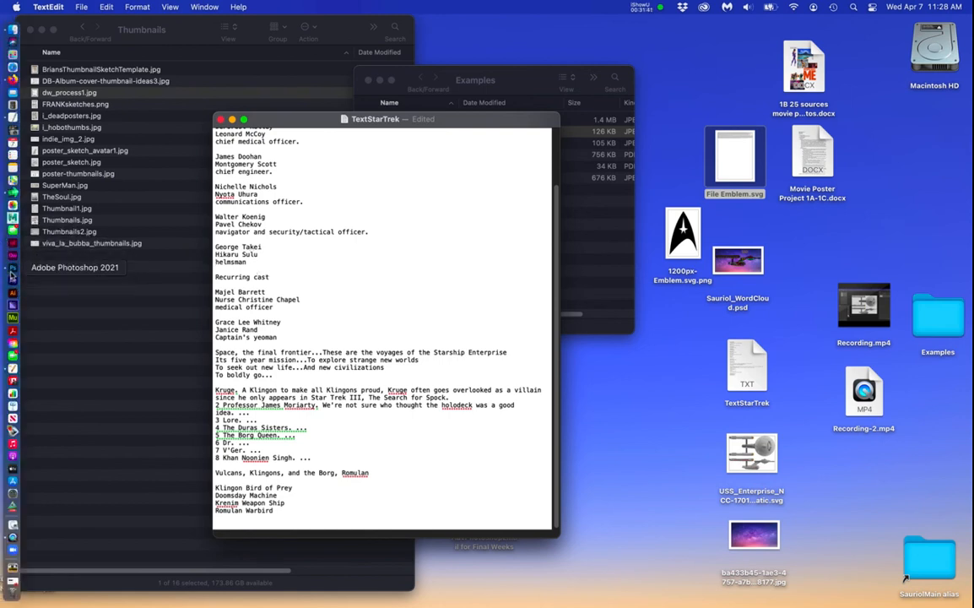
Switch to Photoshop and inspect the text placement across the starship, from the upper nacelle to the saucer and lower hull.
click(10, 268)
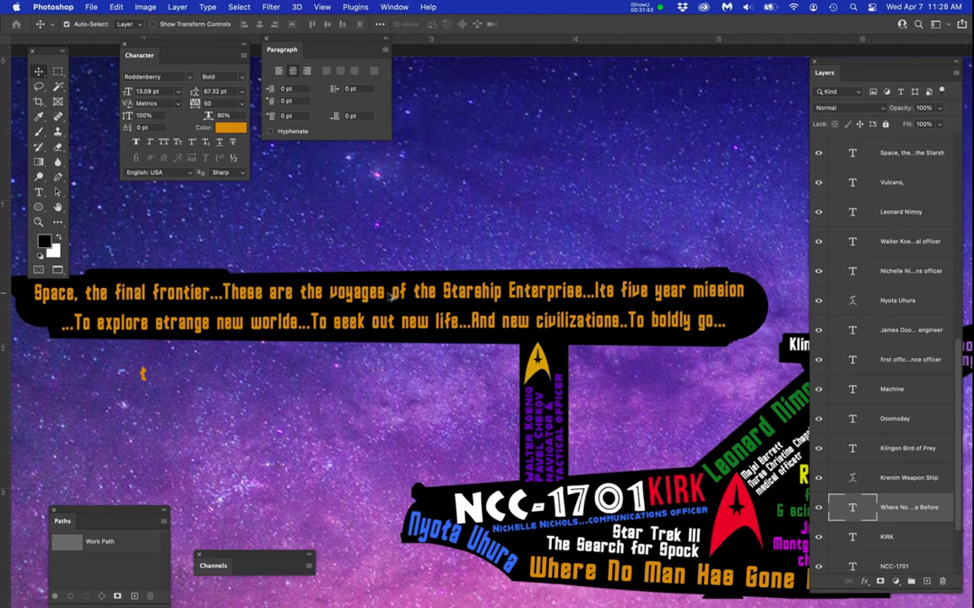
scroll(390, 296, down, 5)
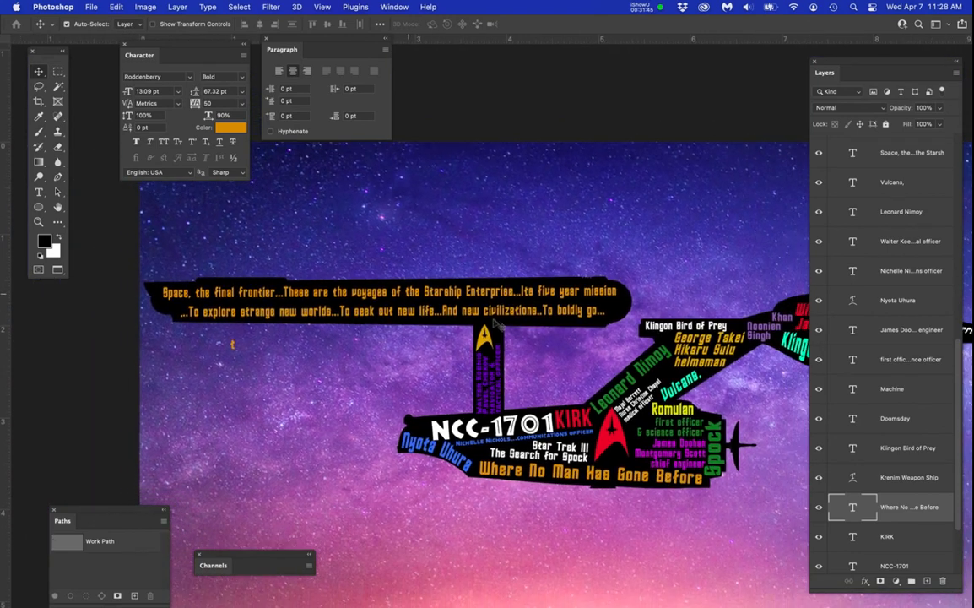
drag(497, 324, 435, 343)
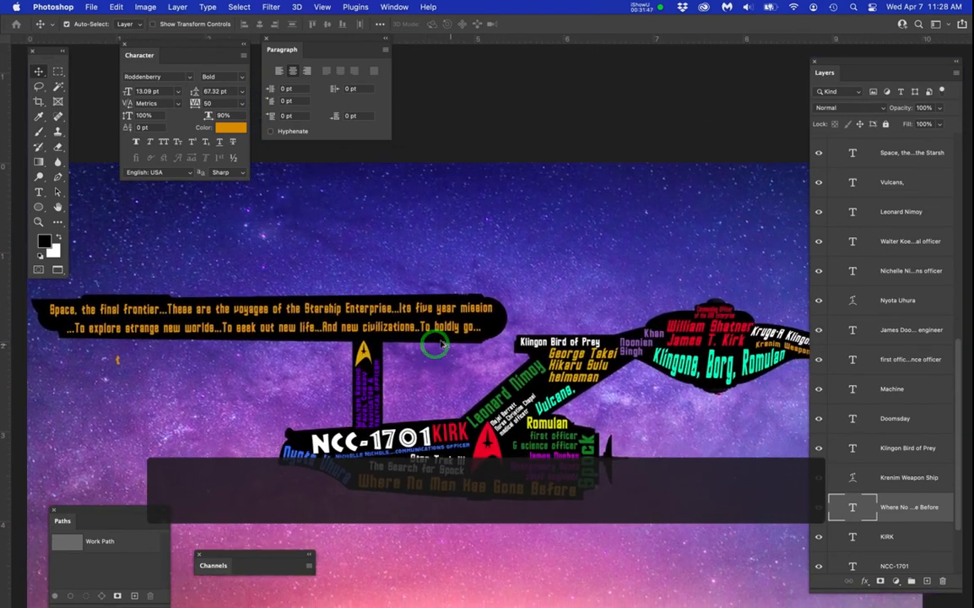
scroll(442, 342, down, 1)
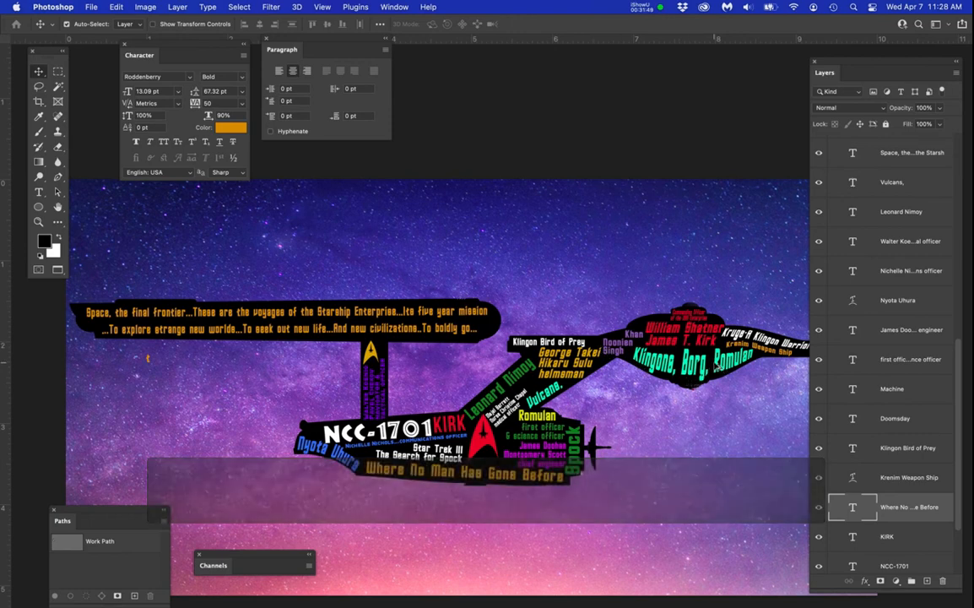
scroll(701, 372, up, 4)
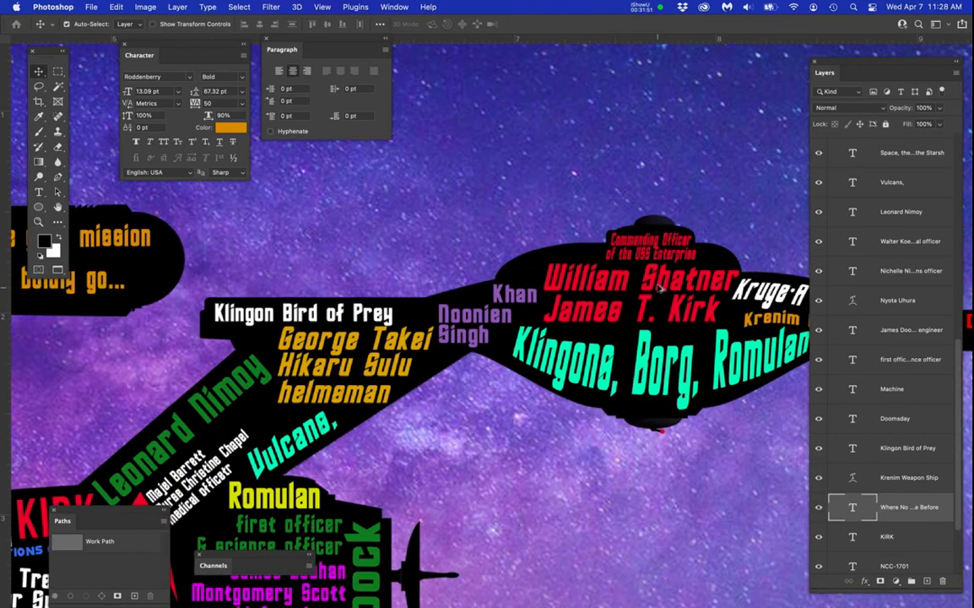
scroll(660, 289, up, 1)
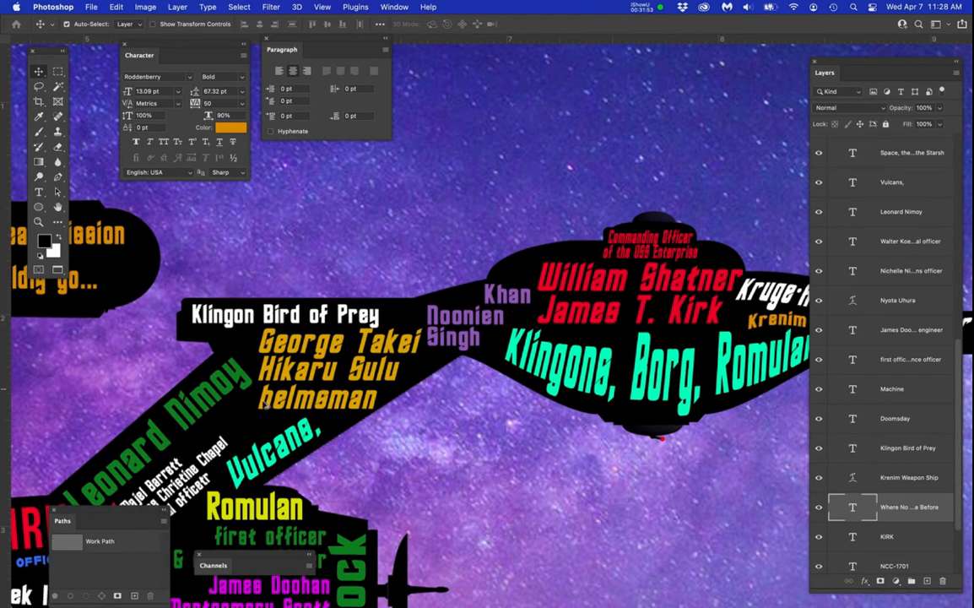
scroll(251, 388, down, 5)
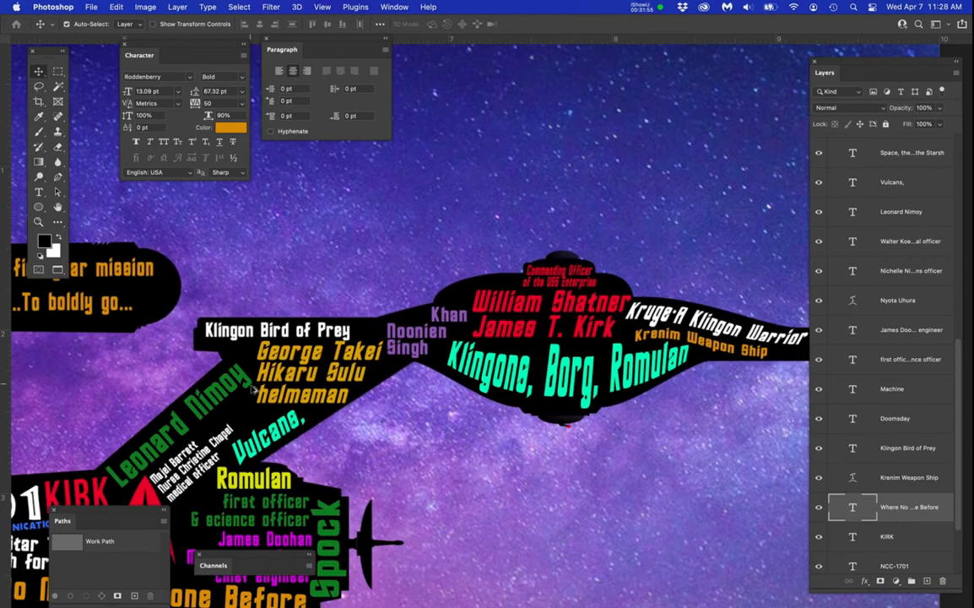
drag(369, 393, 543, 322)
scroll(530, 302, down, 2)
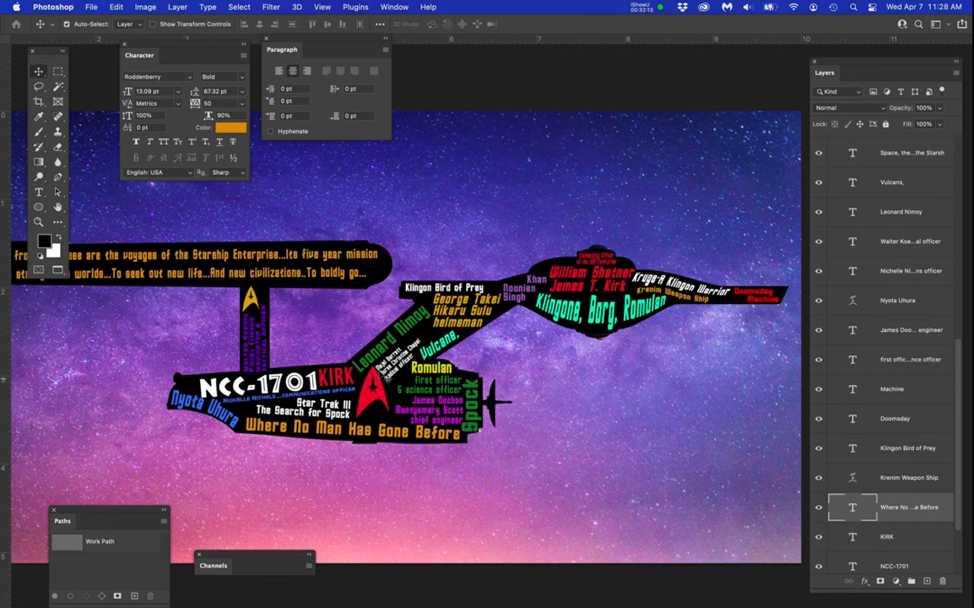
scroll(384, 365, down, 3)
drag(398, 363, 416, 373)
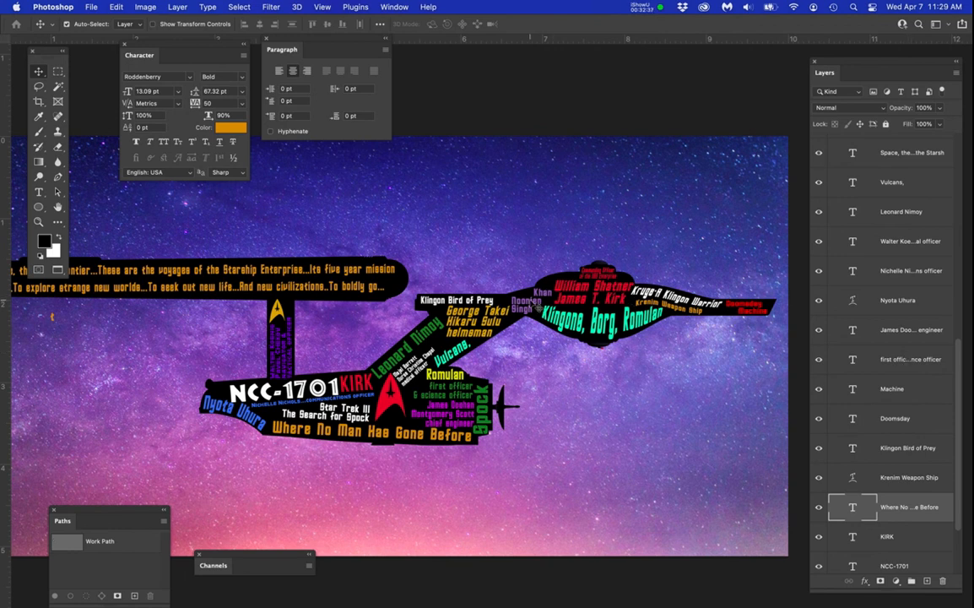
Save the word cloud to the desktop as a Photoshop PDF with Preserve Photoshop Editing Capabilities turned off.
key(super+shift+s)
click(464, 385)
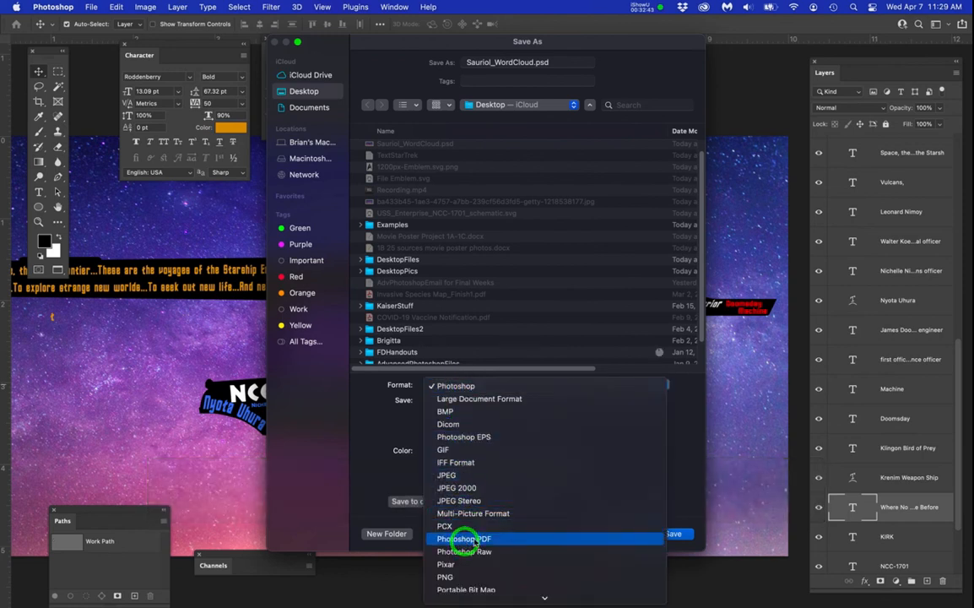
click(467, 538)
click(674, 534)
click(465, 242)
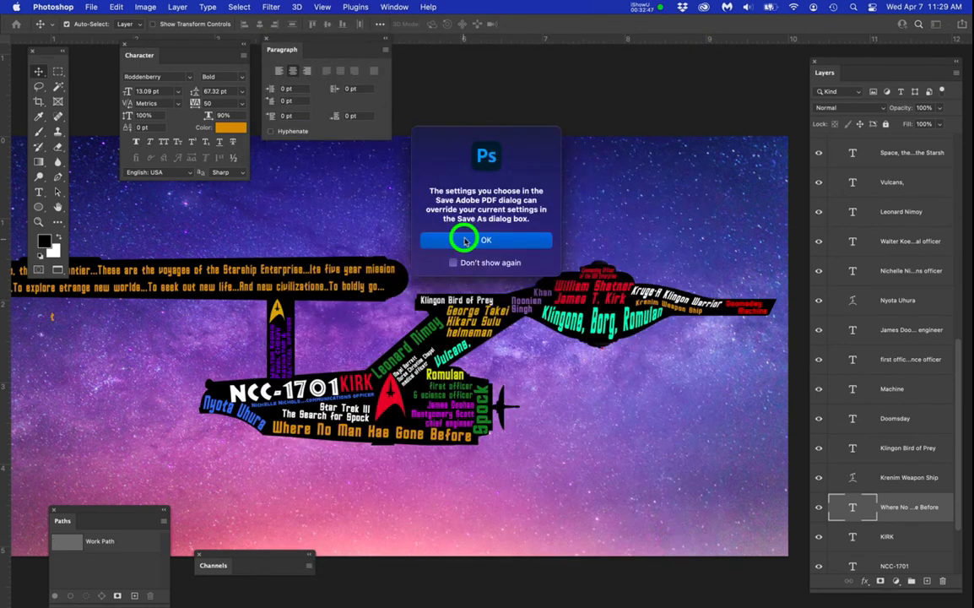
click(382, 311)
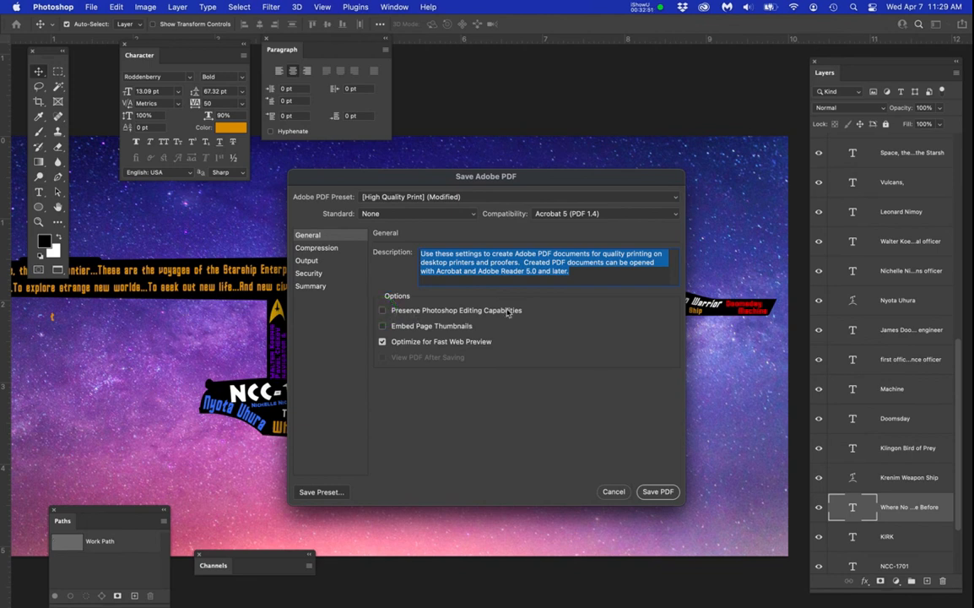
click(657, 493)
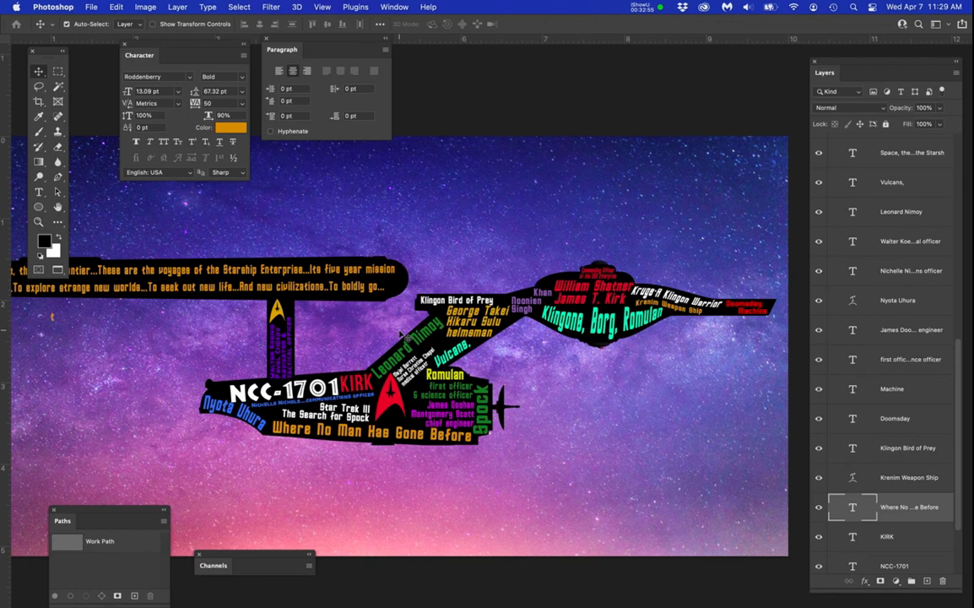
Save the word cloud document once more and close it.
key(super+s)
key(super+w)
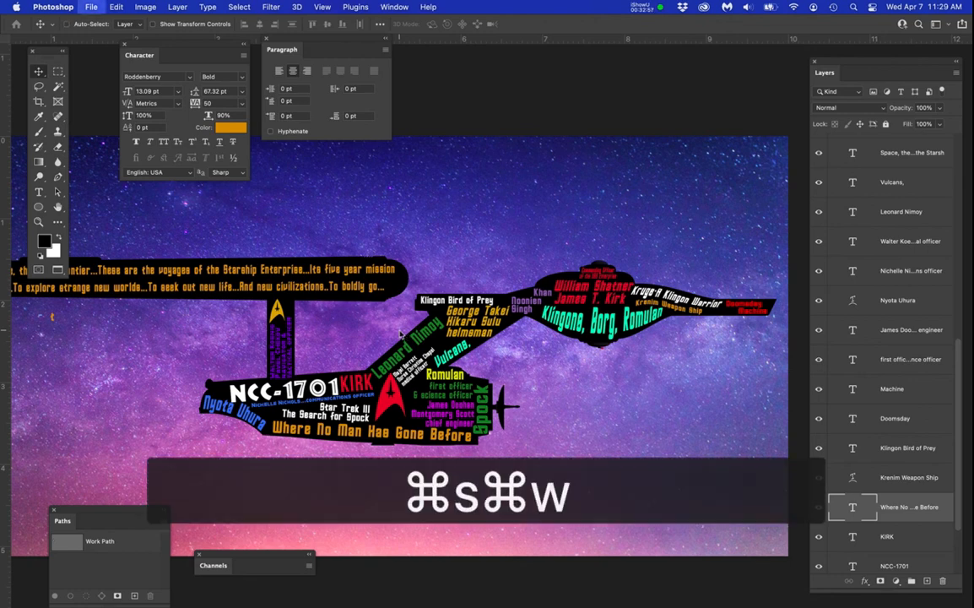
click(448, 242)
click(625, 402)
Switch to Finder, go back from Thumbnails to the lessons folder, open 9_MoviePoster and collapse its WordClouds subfolder.
click(189, 22)
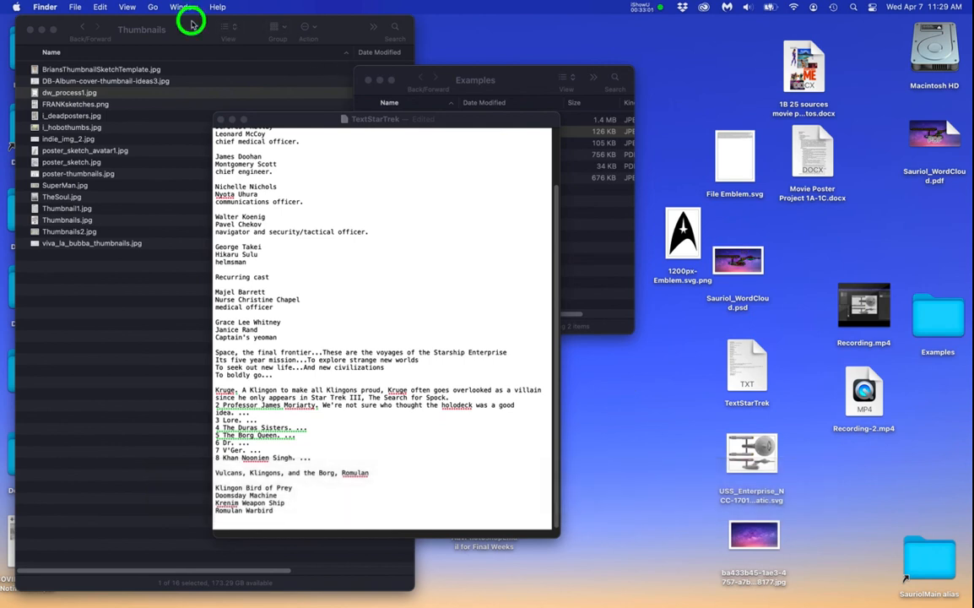
click(81, 30)
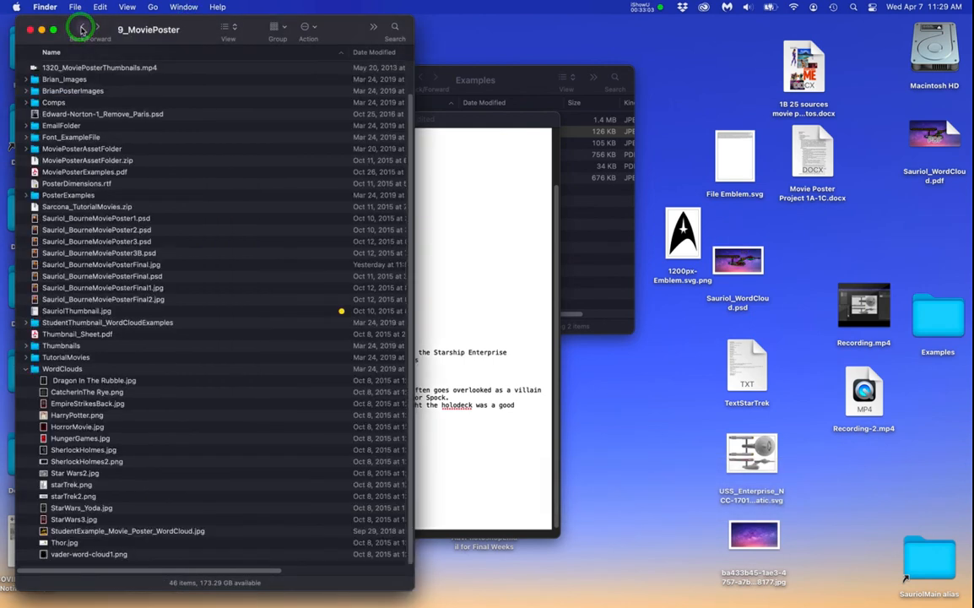
click(81, 30)
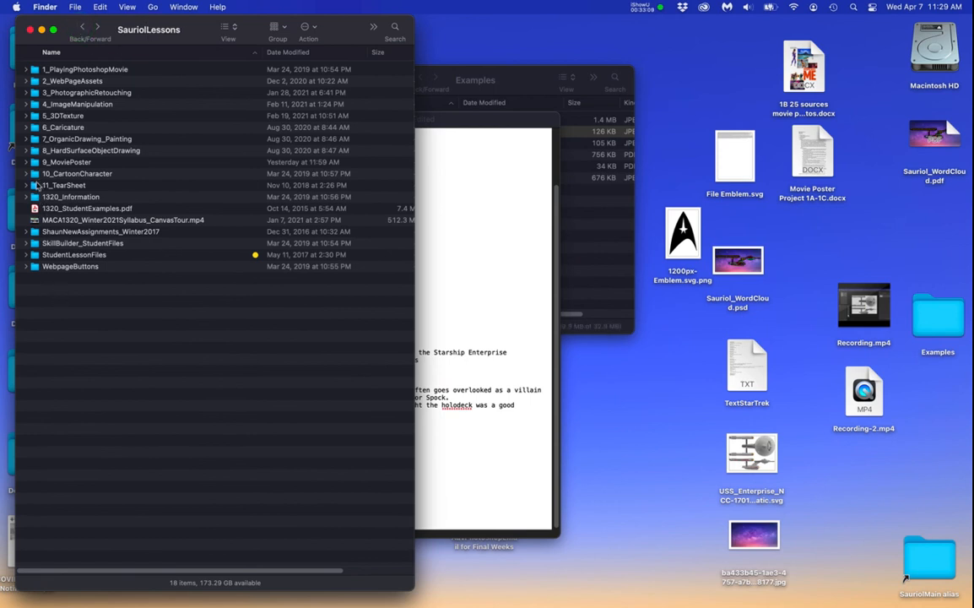
double_click(34, 161)
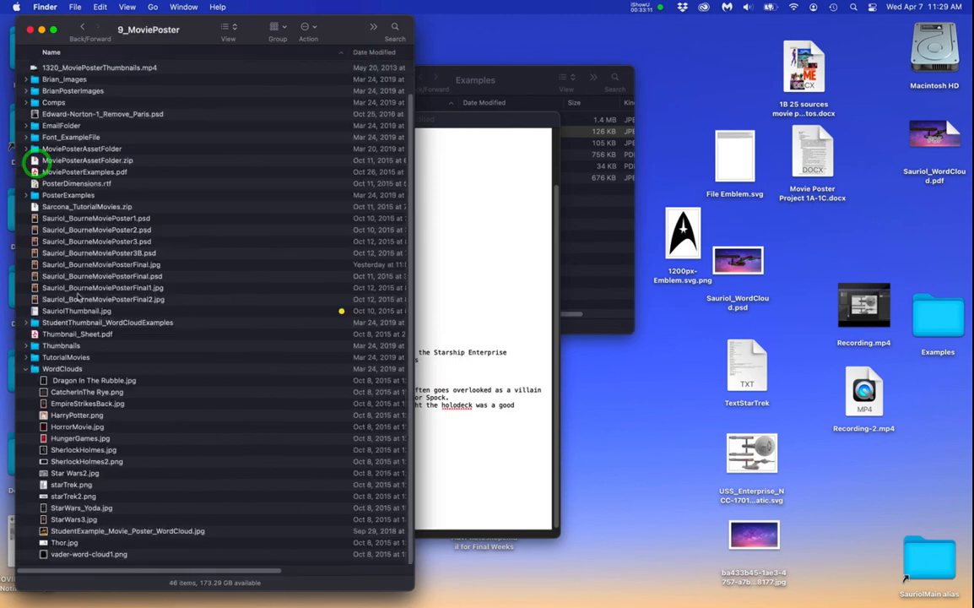
click(25, 372)
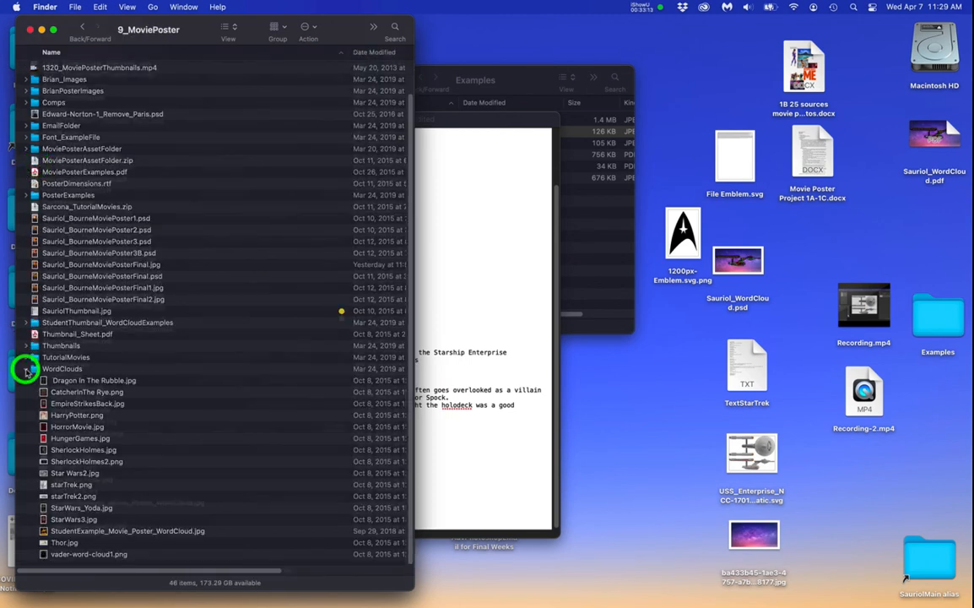
Create a new folder named WordCloudMovie inside 9_MoviePoster and open it.
right_click(136, 451)
click(148, 458)
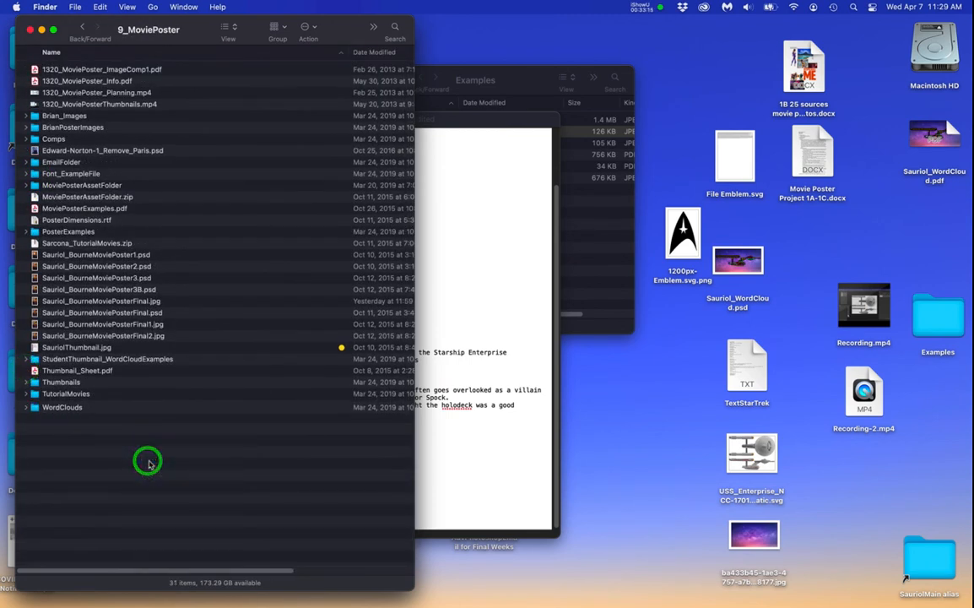
text(Wo)
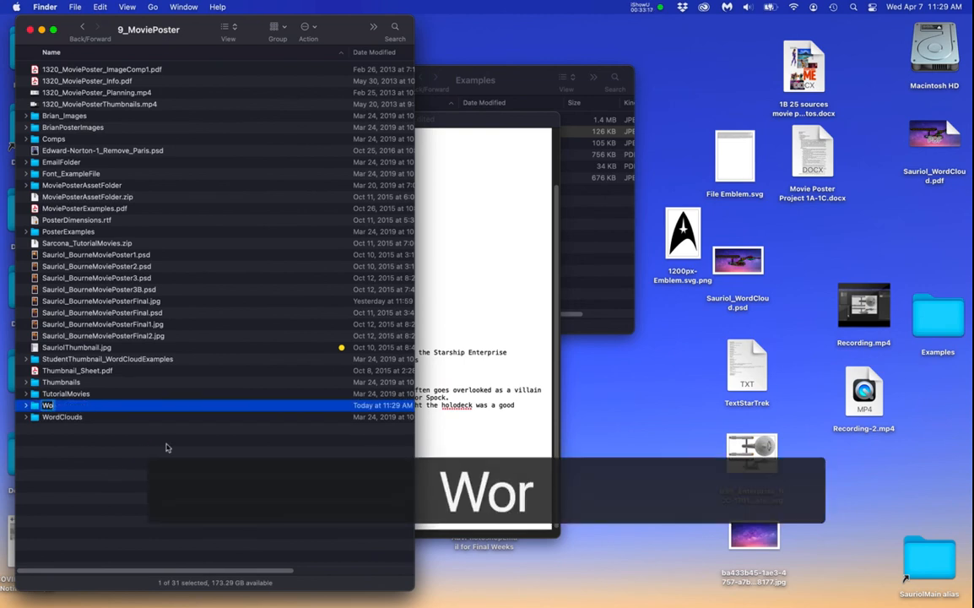
text(rdClou)
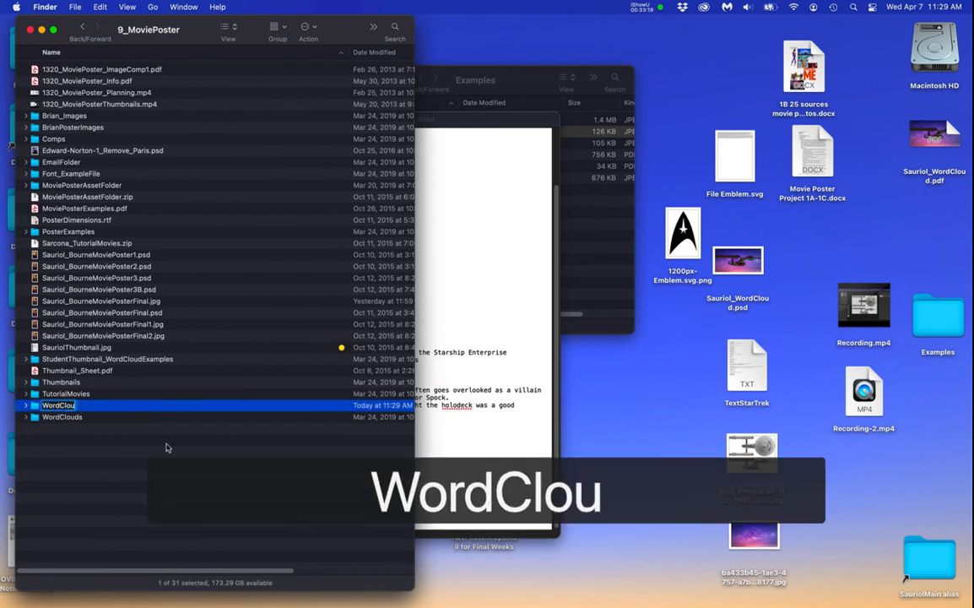
text(dMovie)
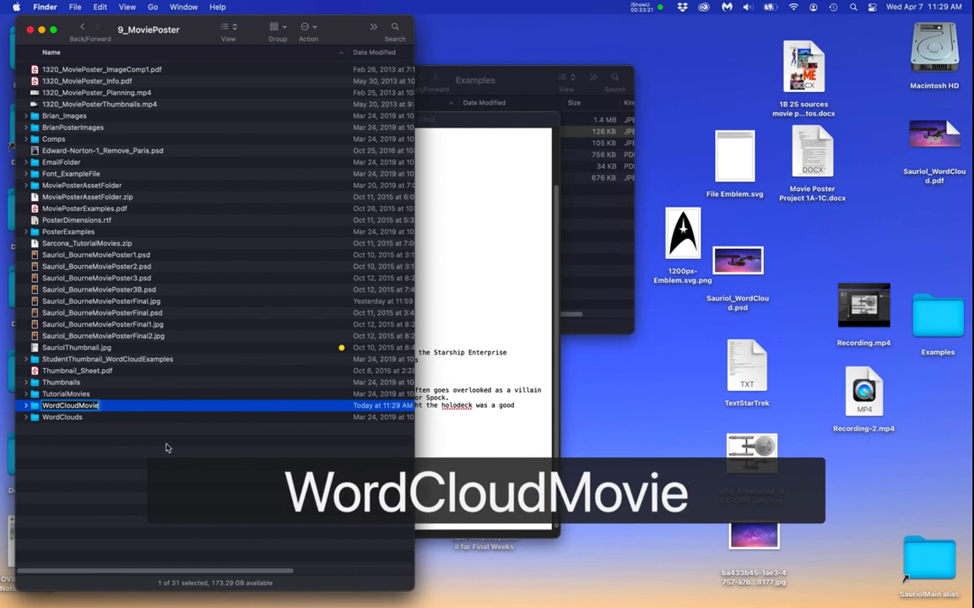
key(Return)
double_click(78, 406)
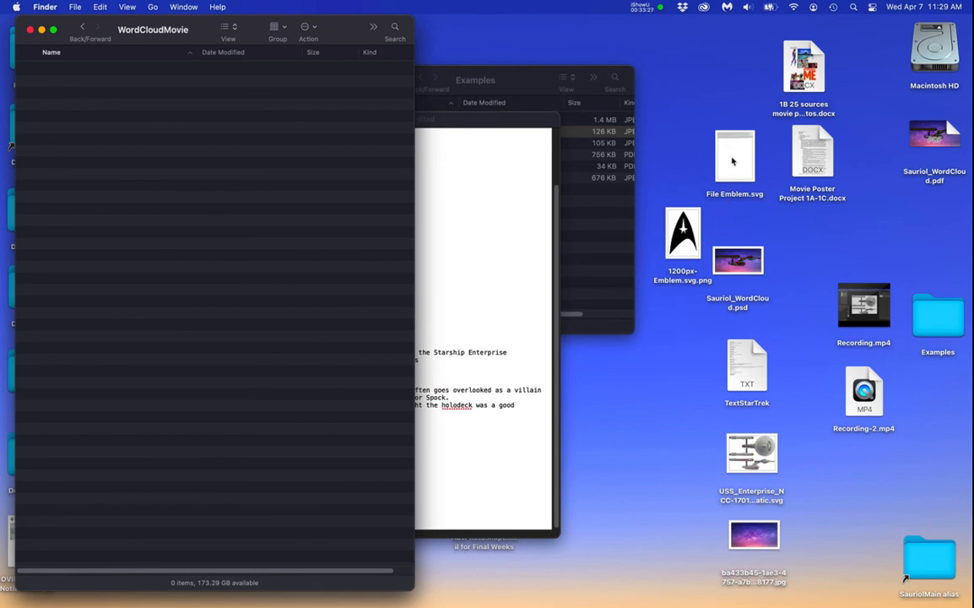
Preview File Emblem.svg on the desktop and check which applications can open it.
click(733, 161)
key(space)
key(space)
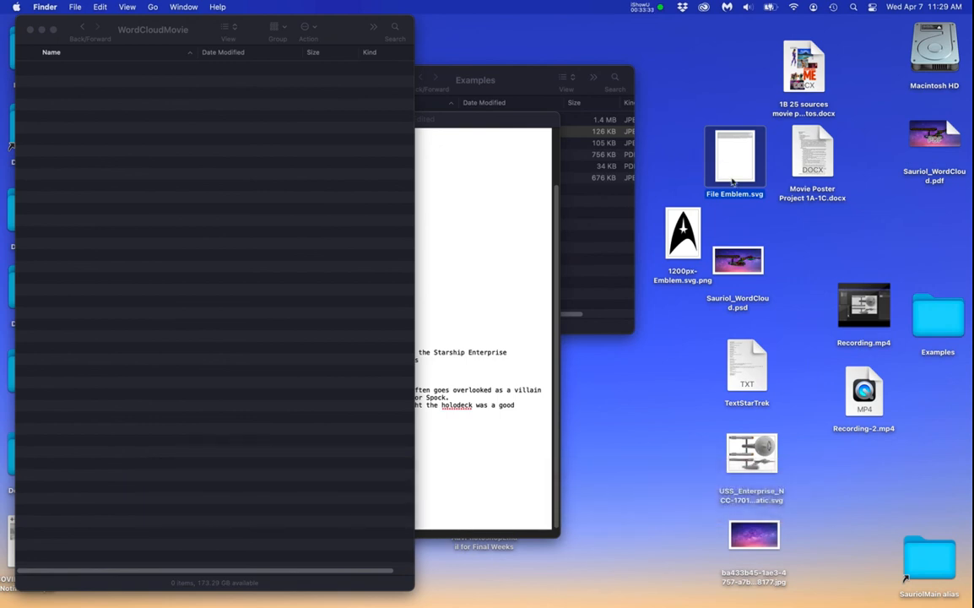
right_click(736, 164)
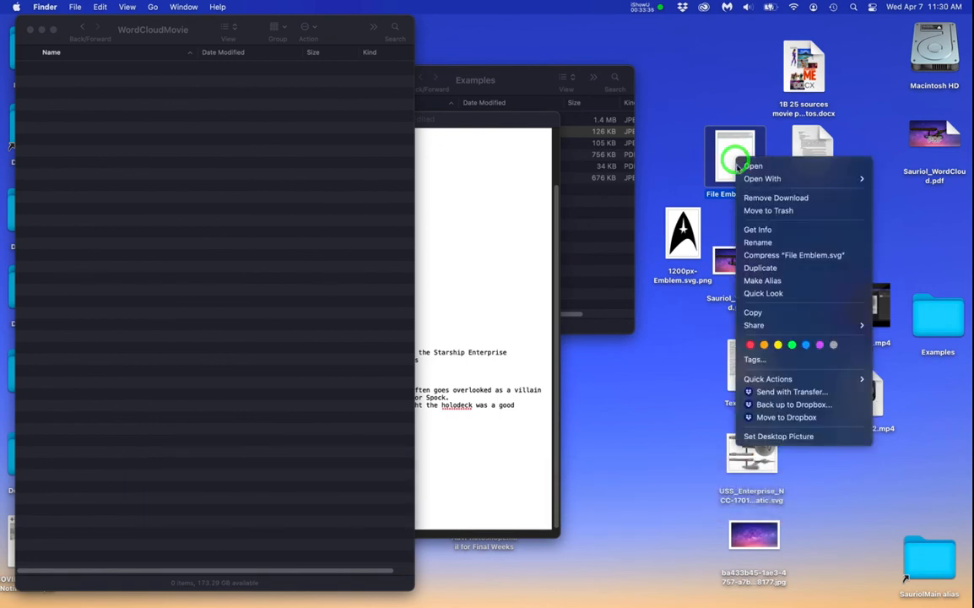
mouse_move(748, 185)
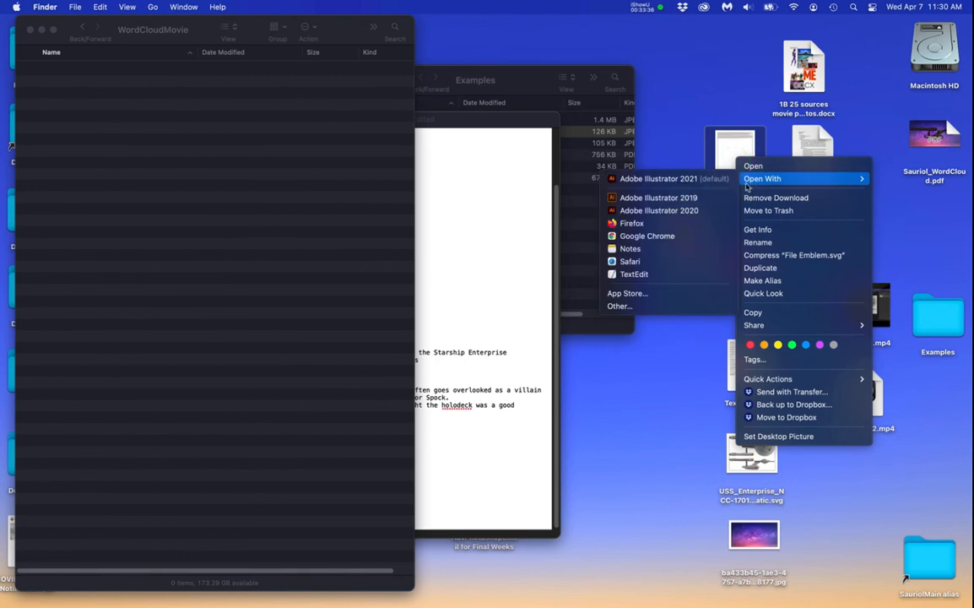
click(698, 179)
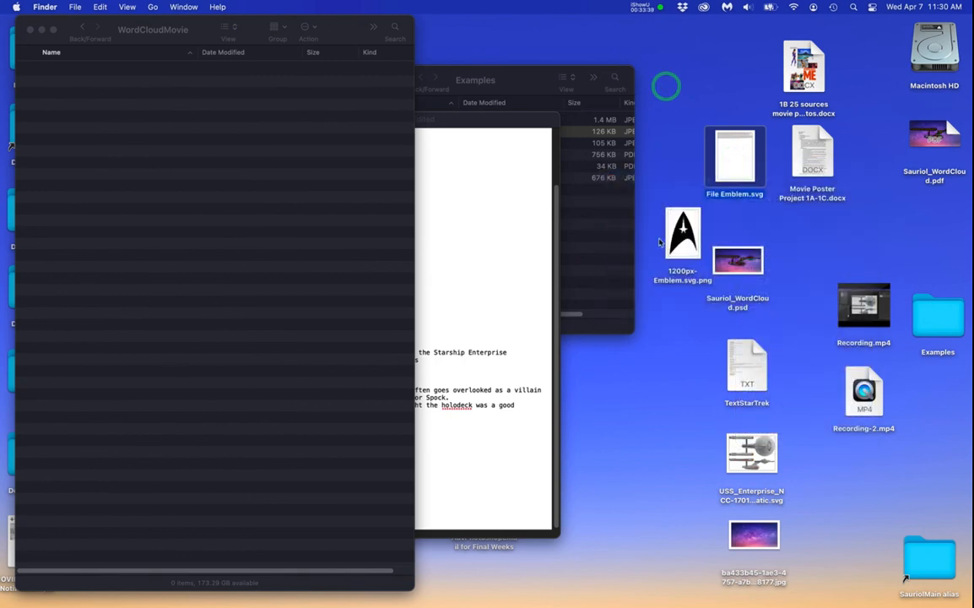
Move the emblem PNG, word cloud PSD, TextStarTrek, USS Enterprise schematic SVG and space background JPEG from the desktop into WordCloudMovie.
drag(658, 245, 145, 145)
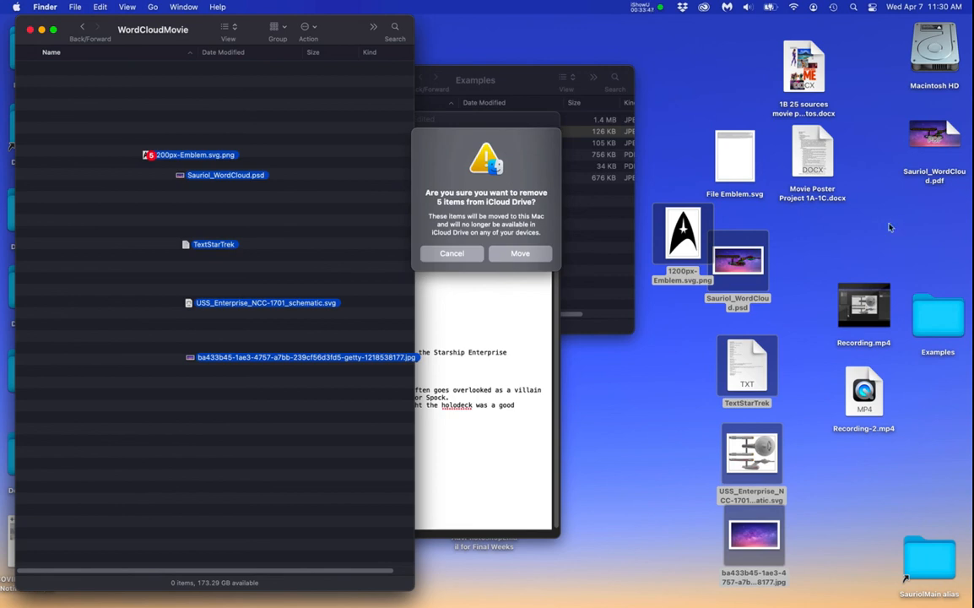
click(507, 253)
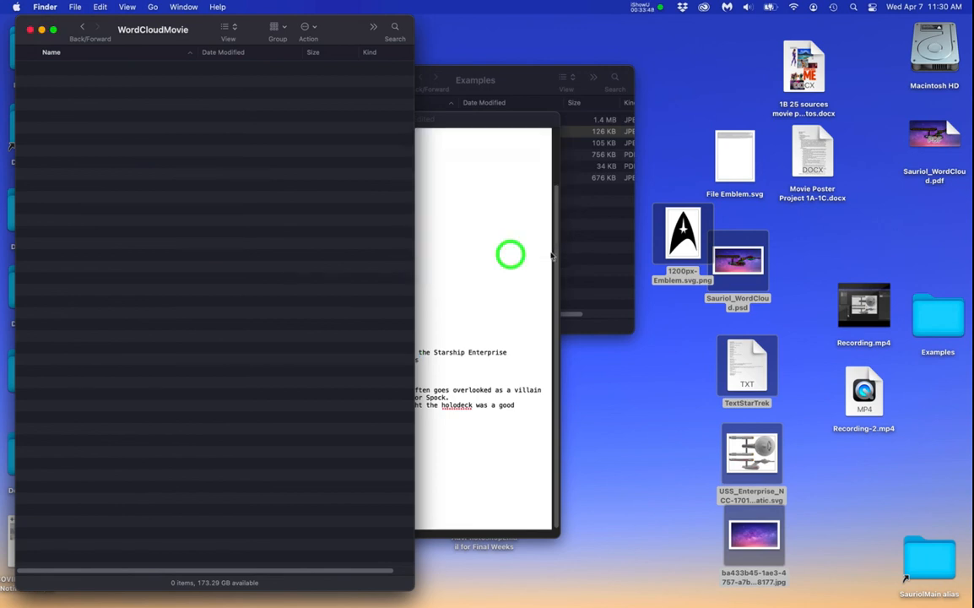
click(190, 201)
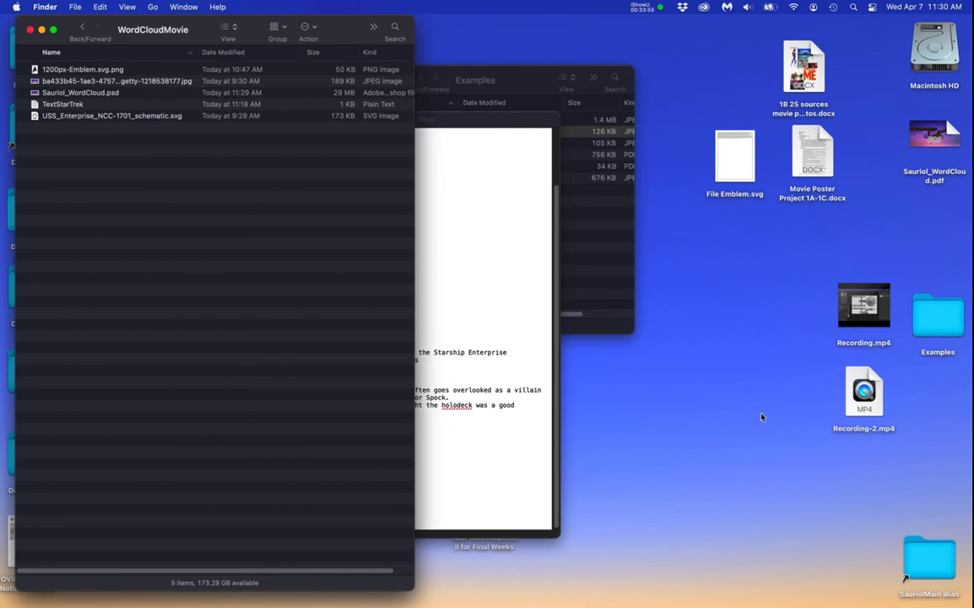
Move the word cloud PDF from the desktop into the WordCloudMovie folder and select it there.
drag(929, 145, 106, 239)
click(522, 261)
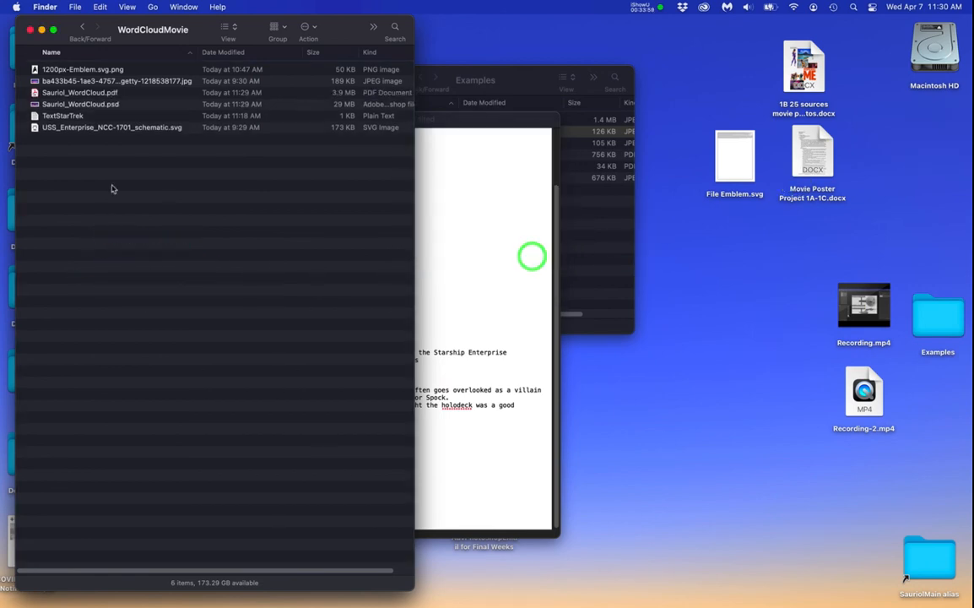
click(54, 92)
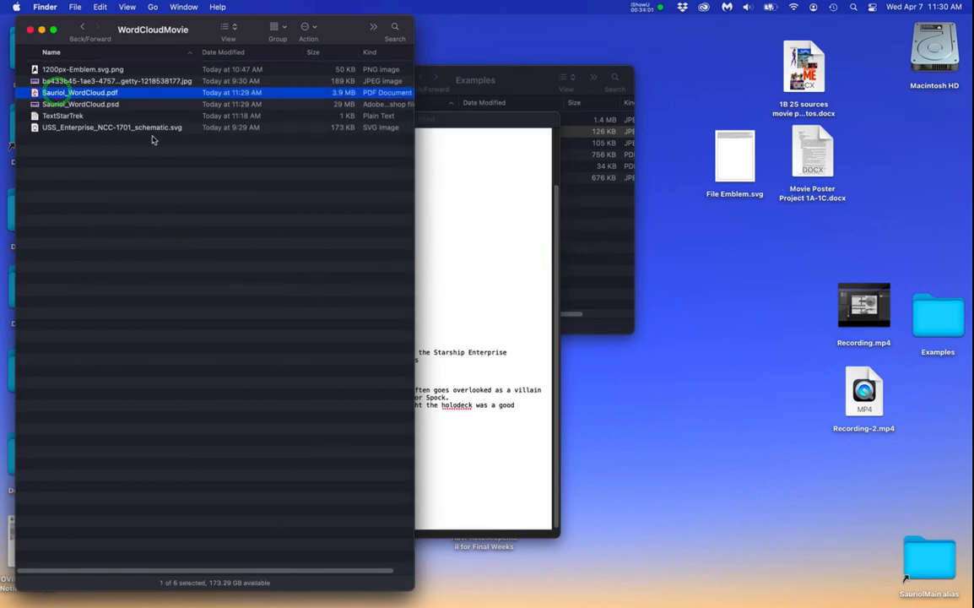